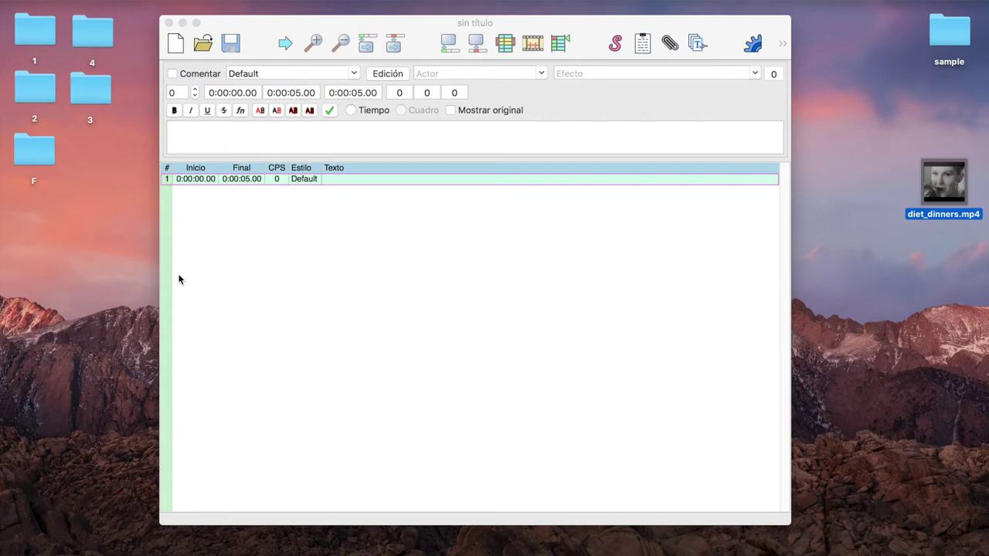
Load diet_dinners.mp4 from the desktop into the empty subtitle project and set the video zoom to 125%.
left_click(574, 278)
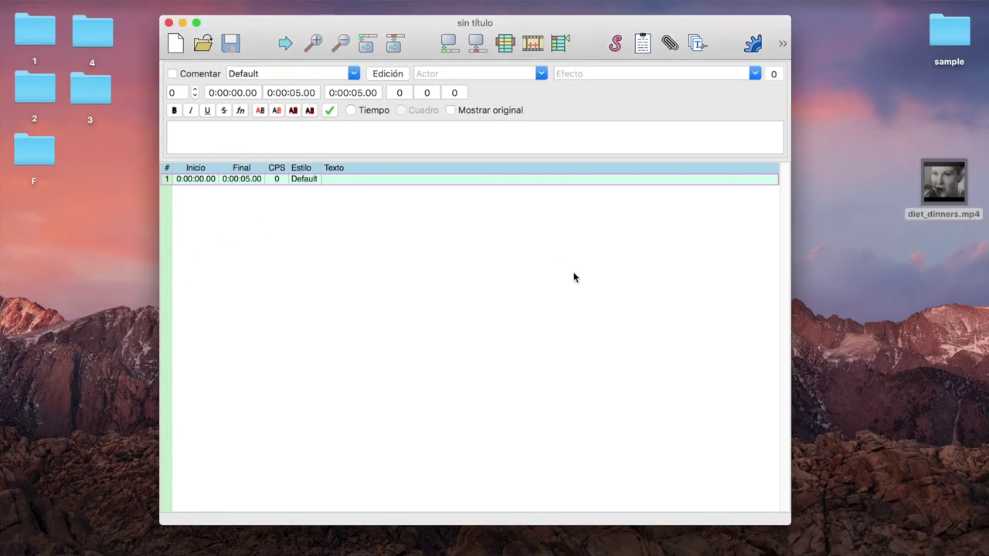
mouse_move(931, 191)
left_click_drag(931, 191, 620, 250)
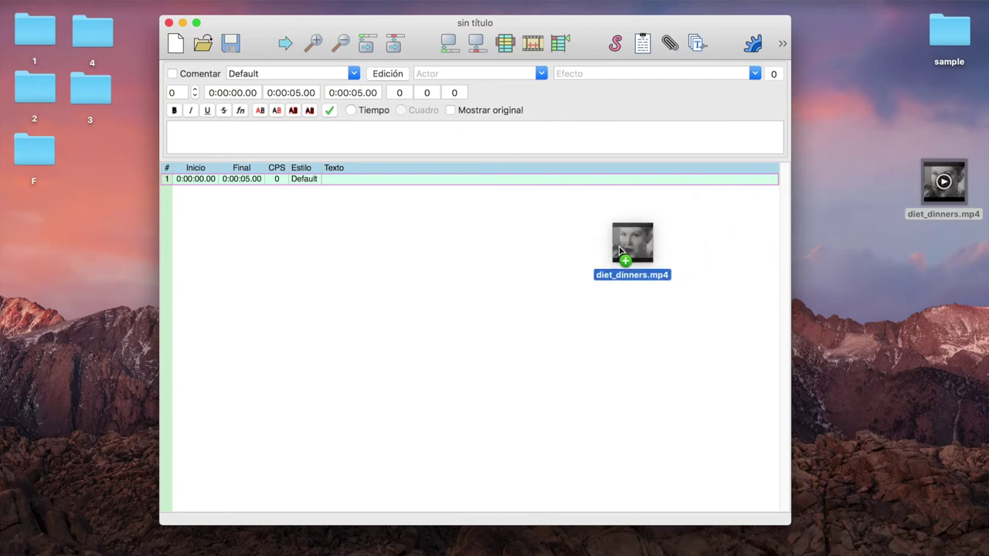
left_click_drag(618, 248, 621, 251)
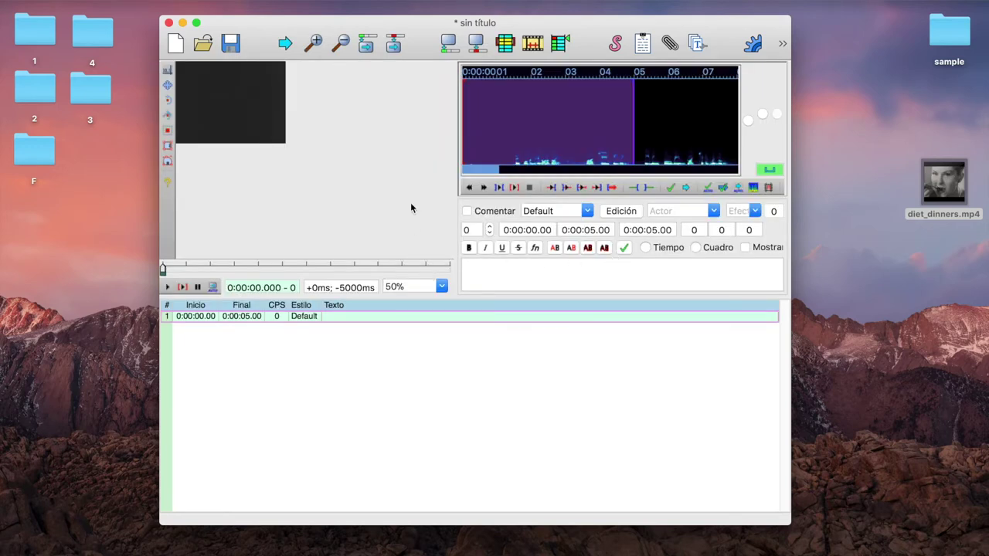
left_click(440, 287)
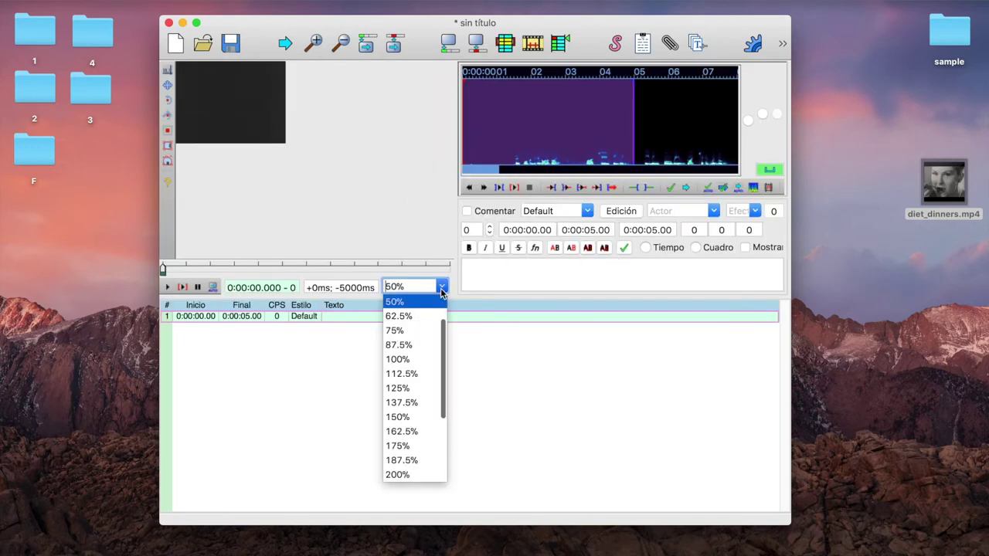
left_click(418, 389)
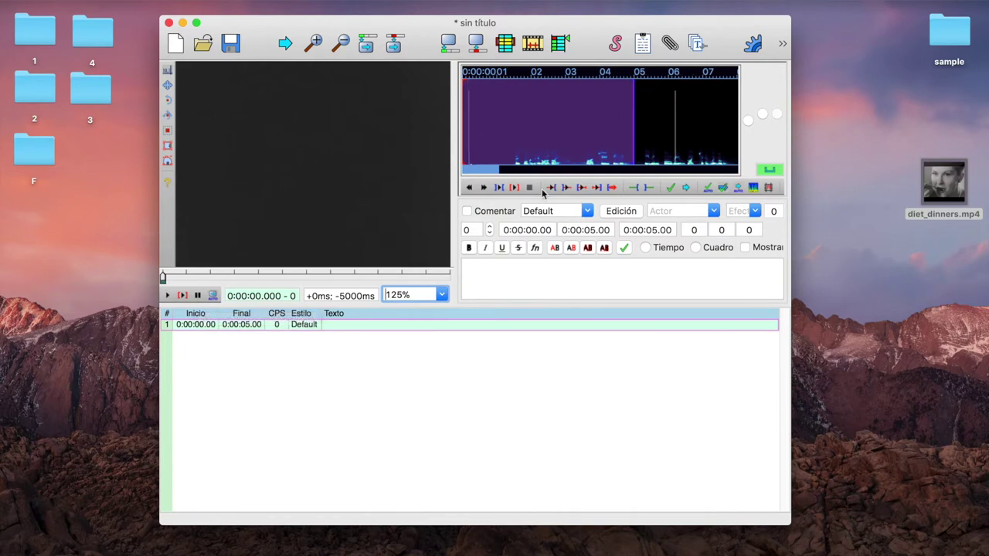
Time the first subtitle line from 0:00:01.46 to 0:00:03.02 on the audio spectrum, play it back and commit the timing.
left_click_drag(496, 172, 474, 170)
left_click_drag(463, 129, 507, 139)
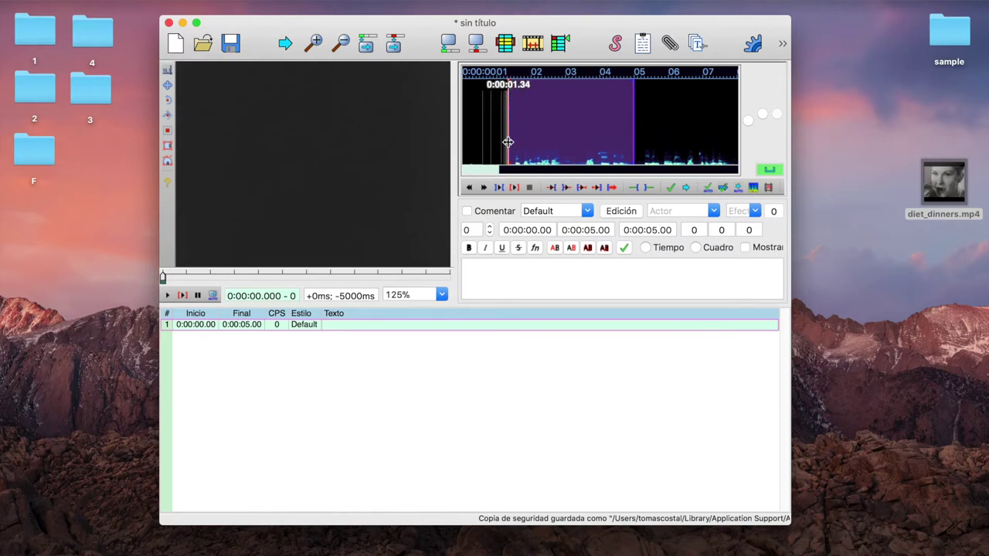
left_click_drag(633, 126, 567, 132)
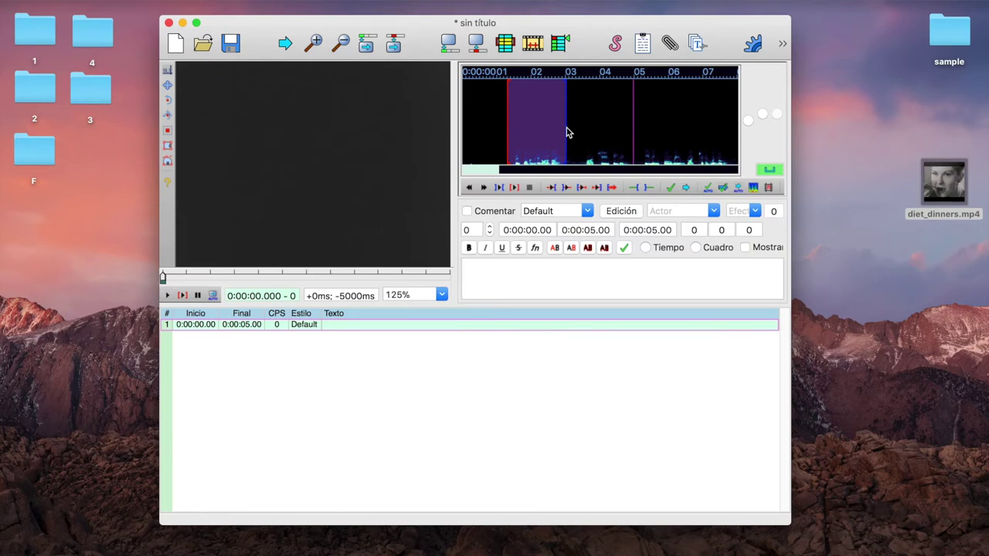
left_click_drag(507, 108, 512, 116)
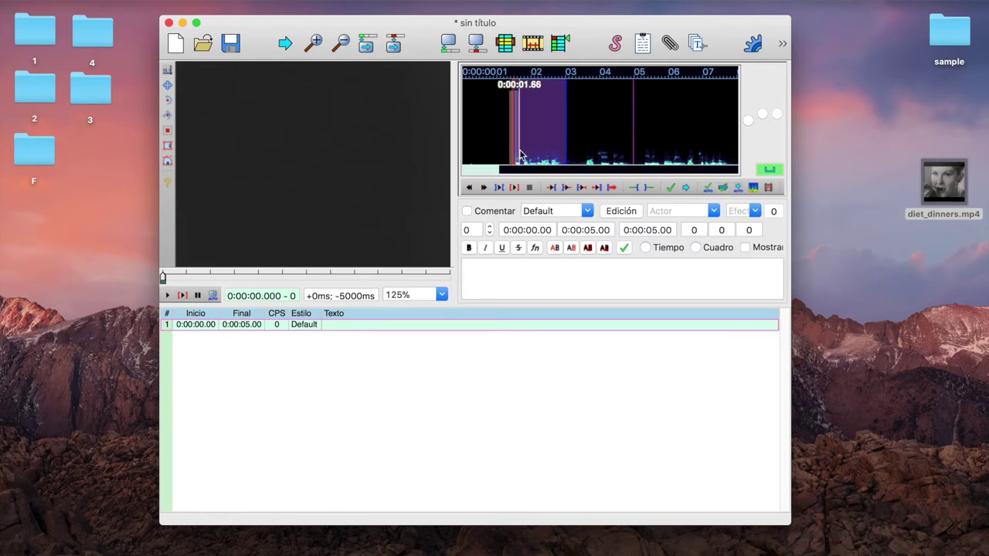
key("space")
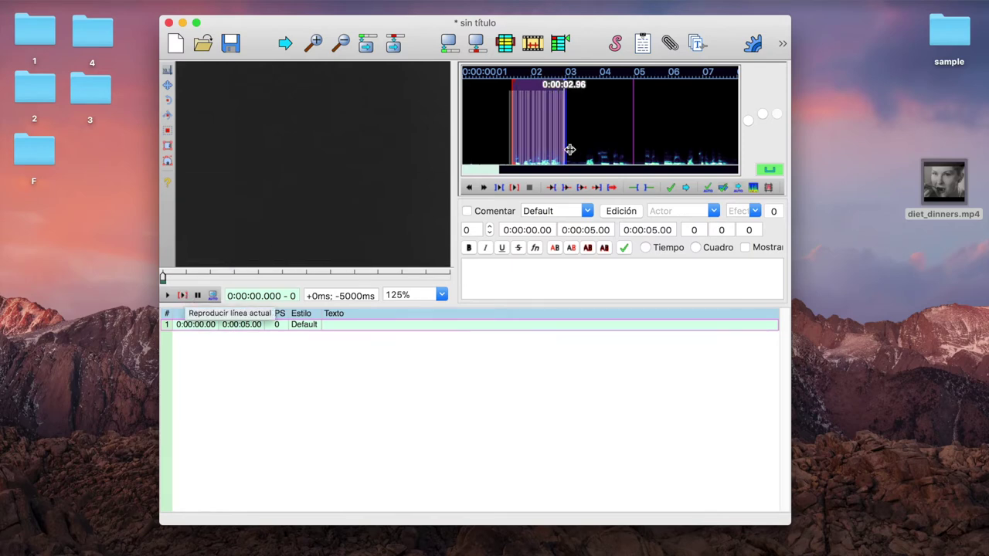
key("Return")
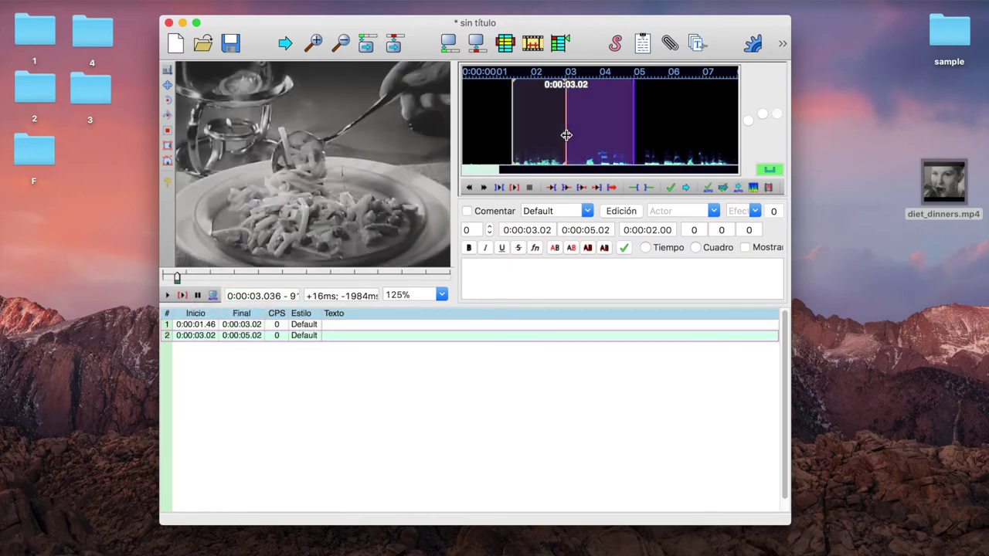
Replay the first subtitle line, give it the text "This woman is on a diet" without a final period, commit it and check its character count.
left_click(277, 325)
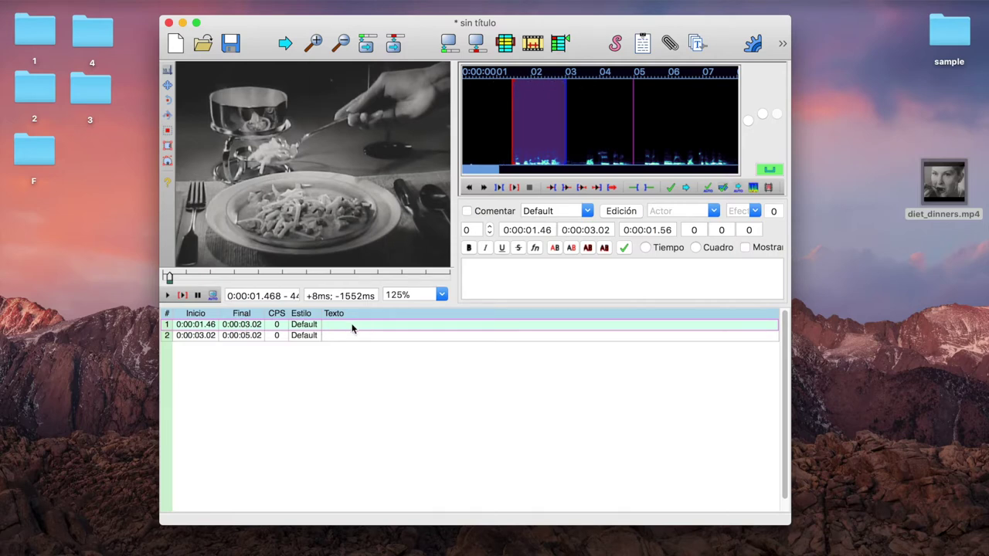
left_click(185, 297)
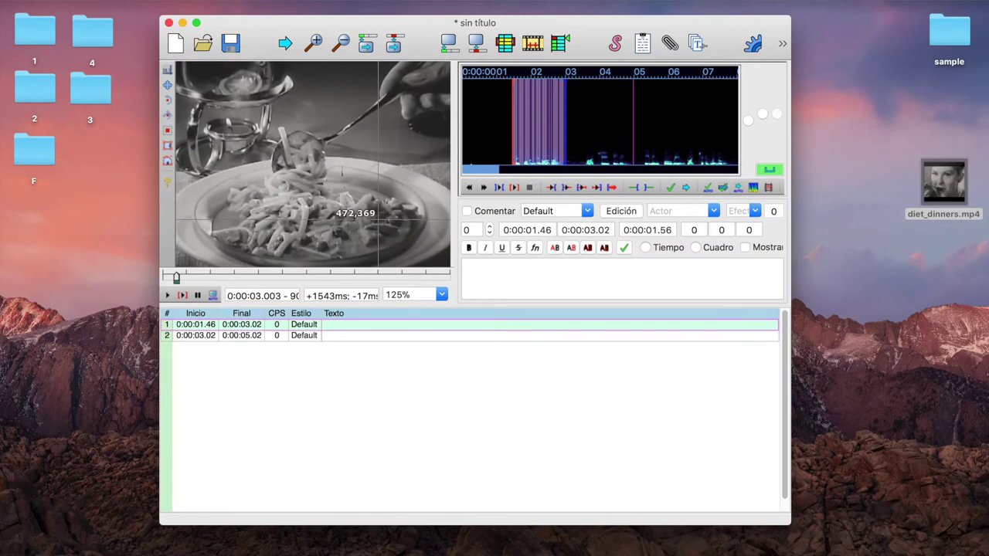
left_click(551, 276)
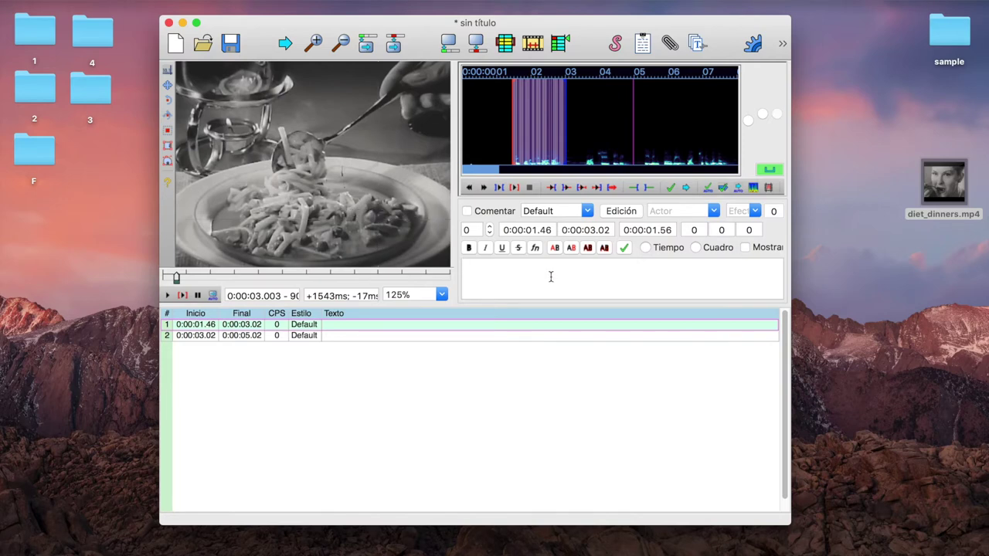
type("This wom")
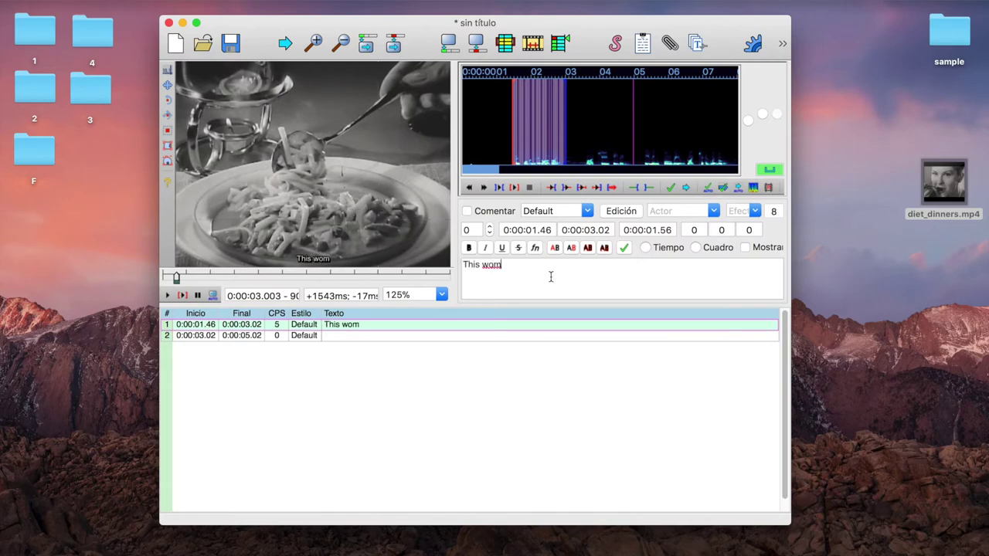
type("an is on a diet.")
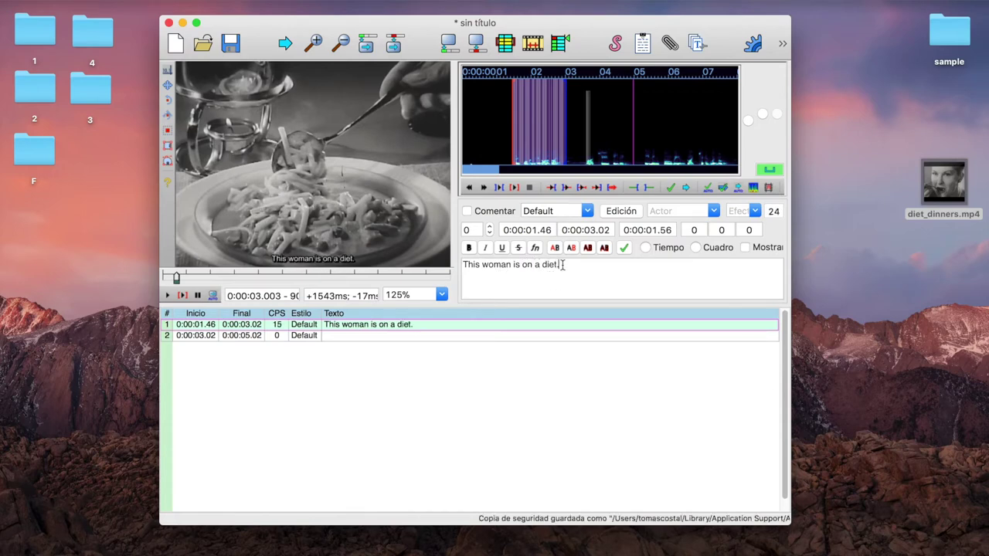
key("BackSpace")
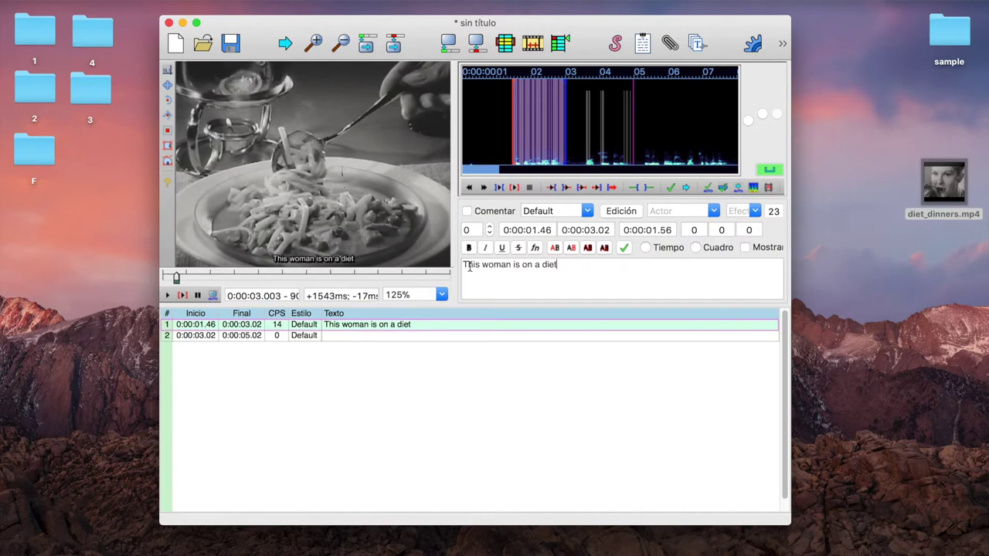
key("Return")
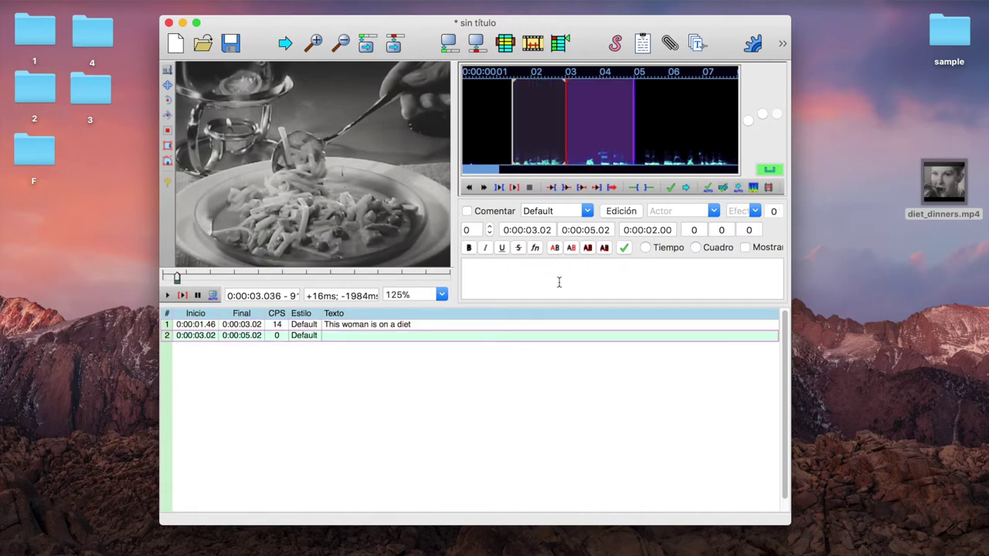
left_click(421, 327)
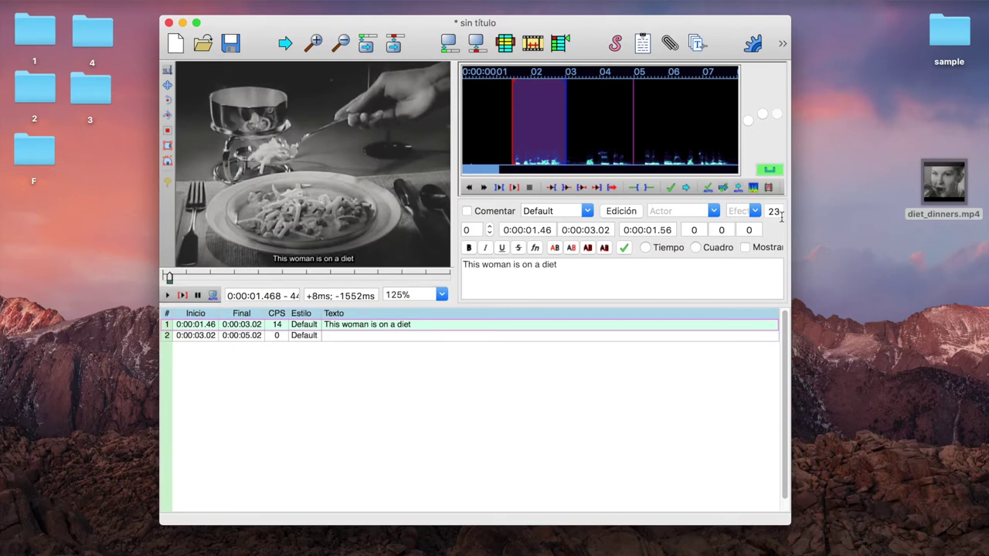
mouse_move(781, 212)
Adjust the second subtitle line on the audio spectrum to run from 0:00:03.58 to 0:00:04.96 and listen to it.
left_click(357, 333)
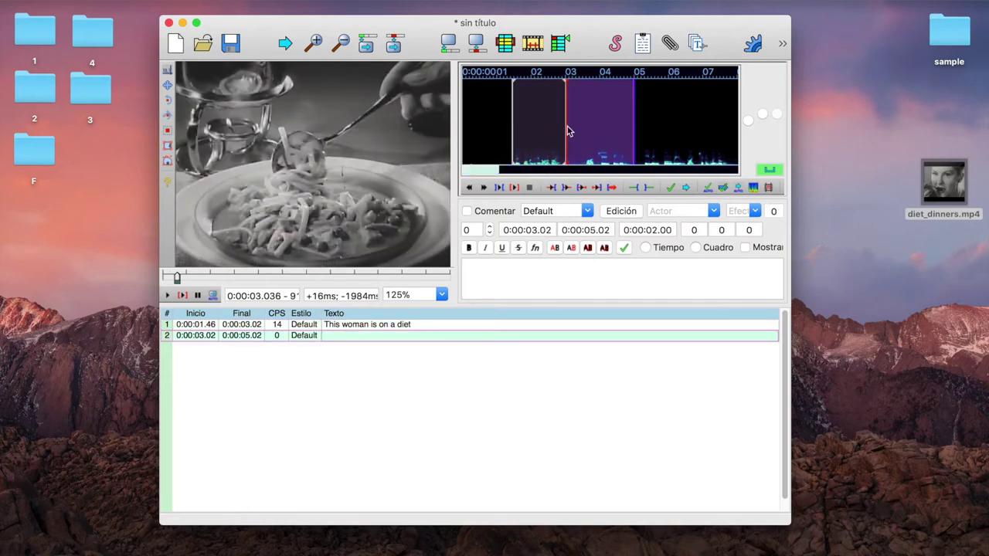
left_click_drag(567, 131, 585, 132)
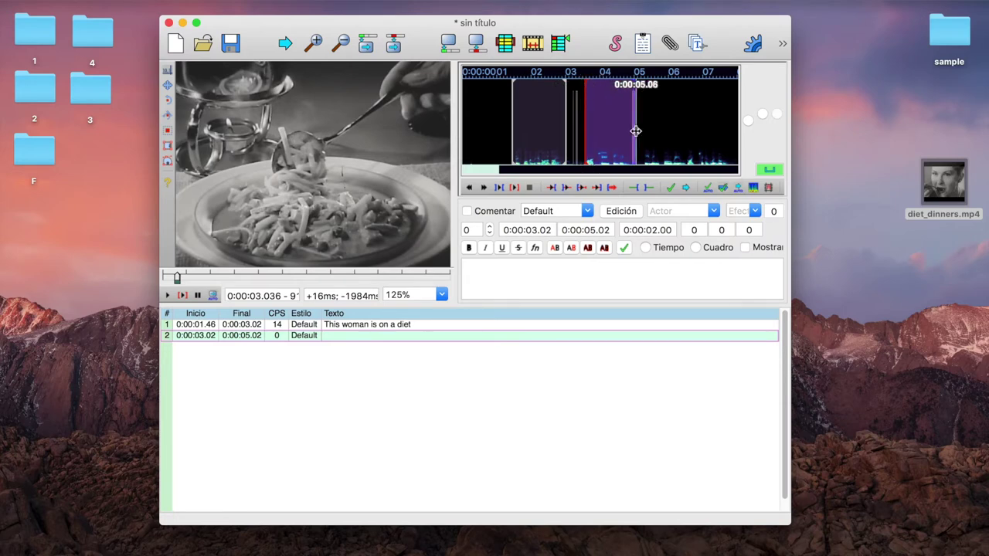
mouse_move(636, 136)
left_mouse_down()
mouse_move(669, 133)
mouse_move(632, 133)
left_mouse_up()
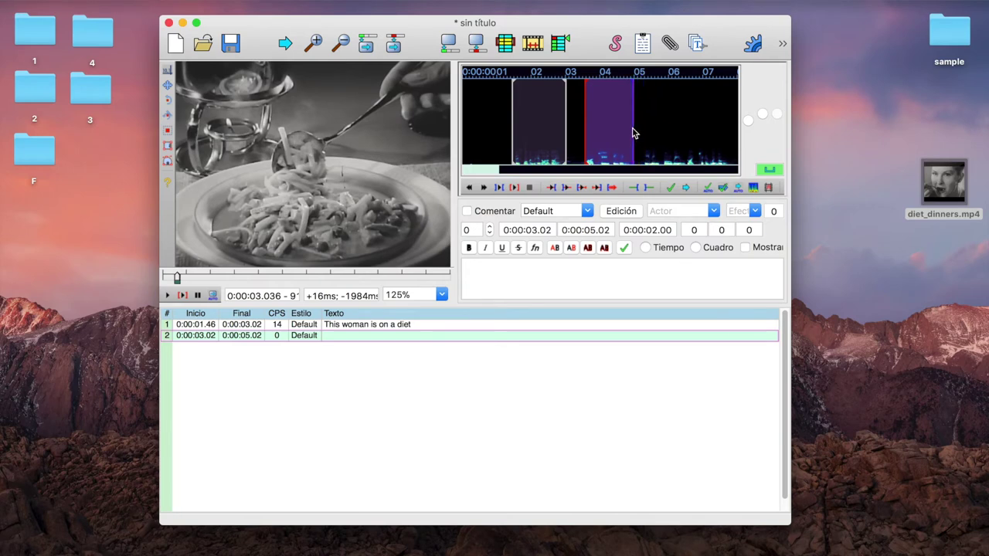
key("space")
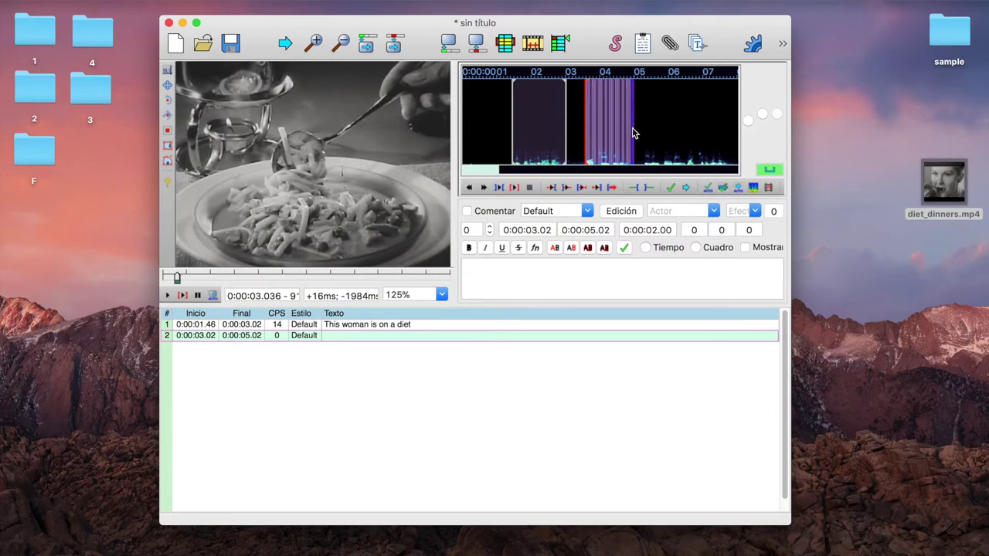
Enter "but she is eating." as the second subtitle line's text and commit the line.
left_click(551, 278)
type("but she is eating.")
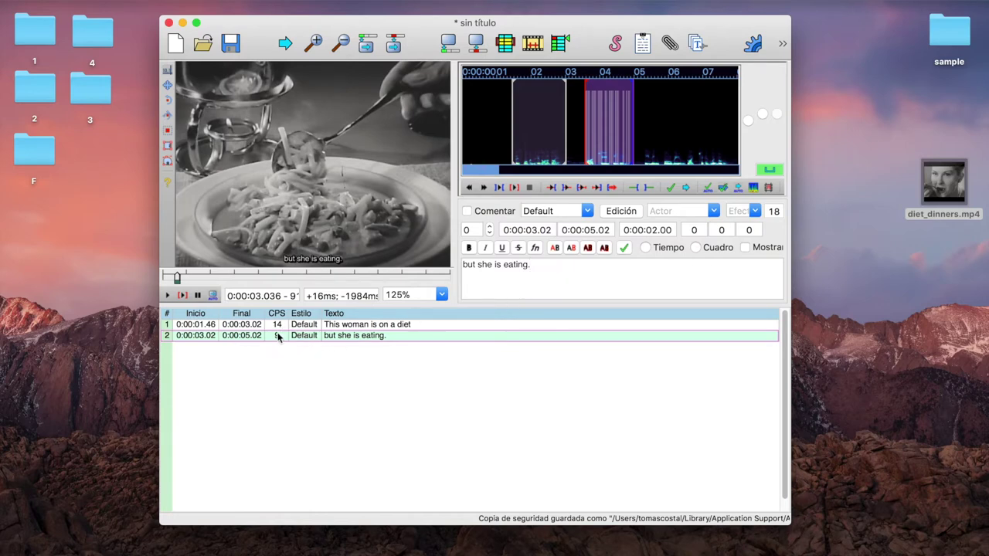
key("Return")
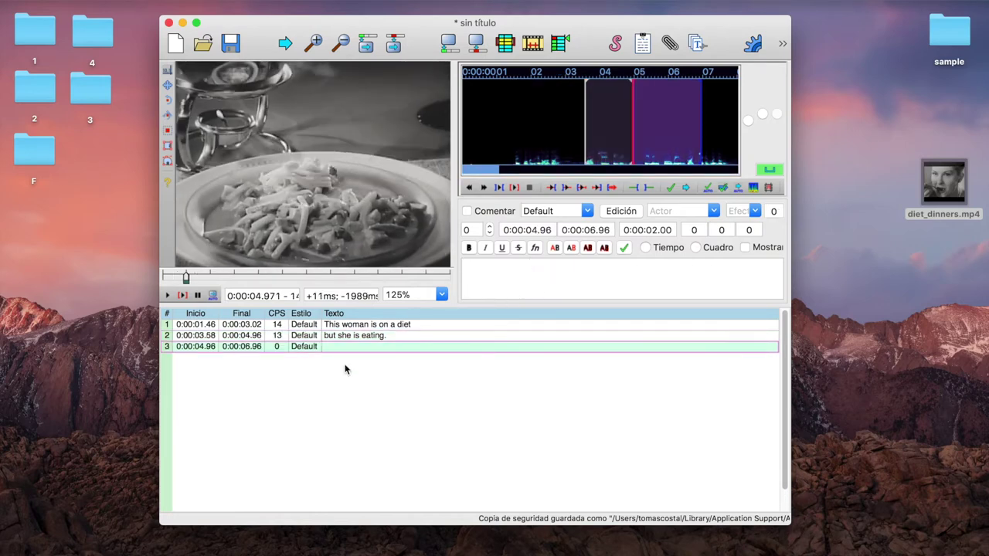
Replay the second subtitle line to check its text against its start and end times.
left_click(374, 336)
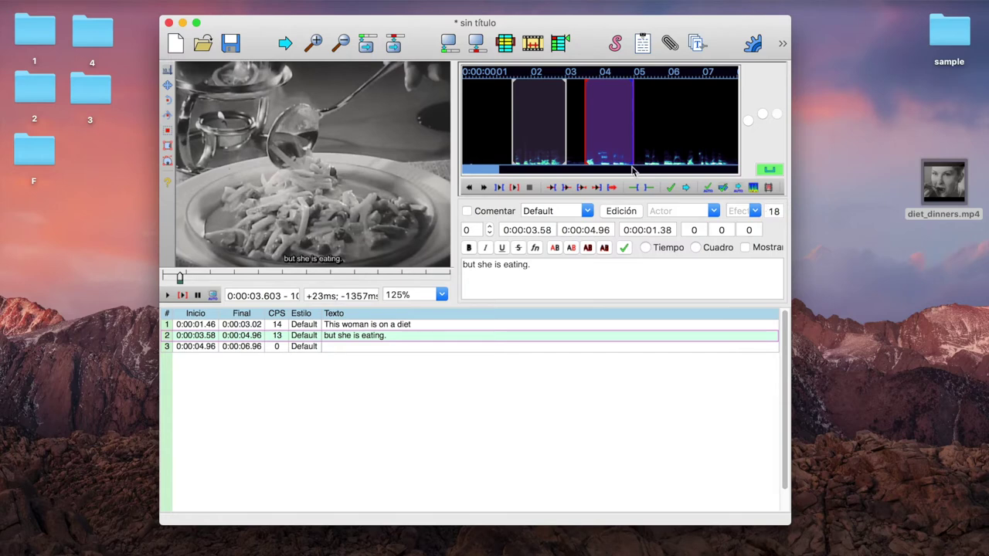
left_click(586, 138)
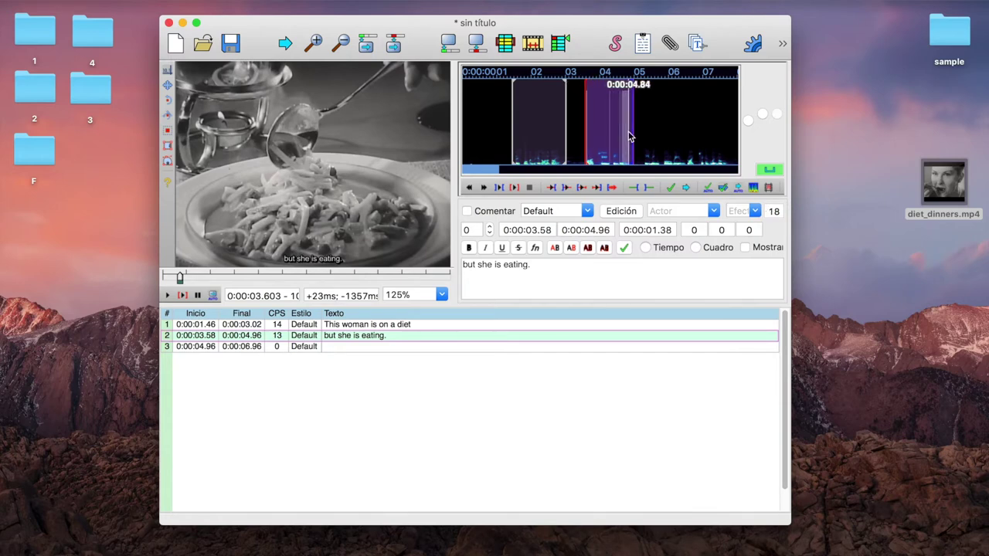
left_click(182, 296)
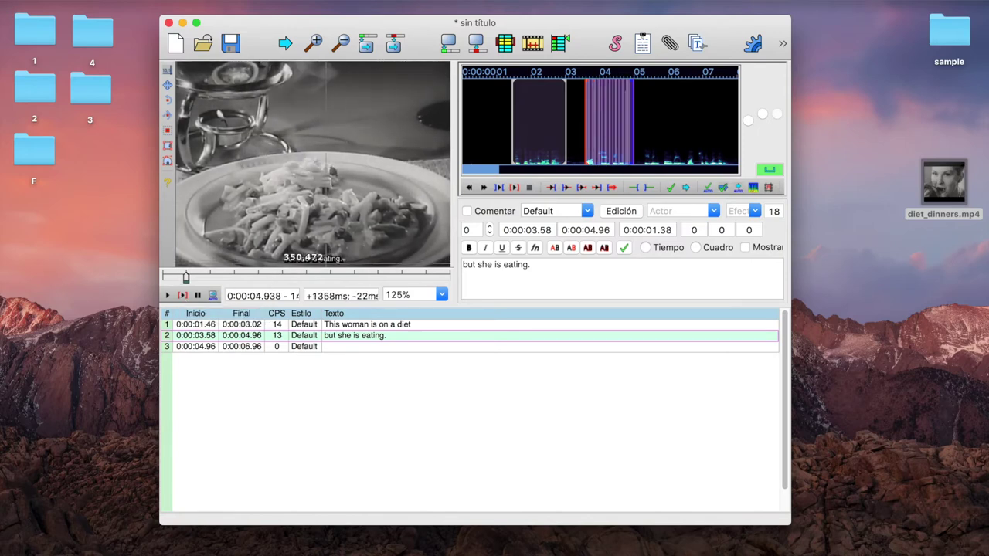
left_click(561, 272)
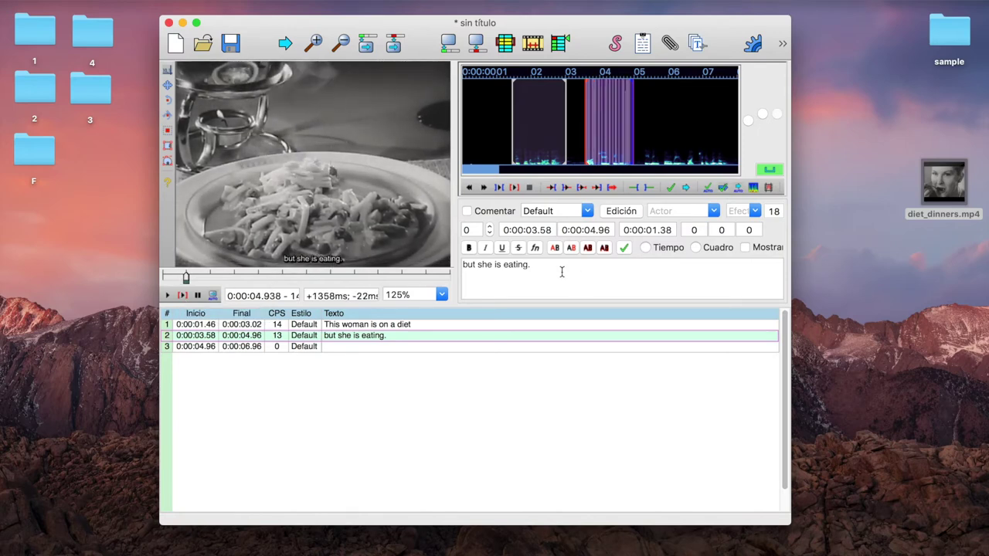
Move on to the third subtitle line, time it from 0:00:05.28 to 0:00:07.74 on the audio spectrum and commit it.
key("Return")
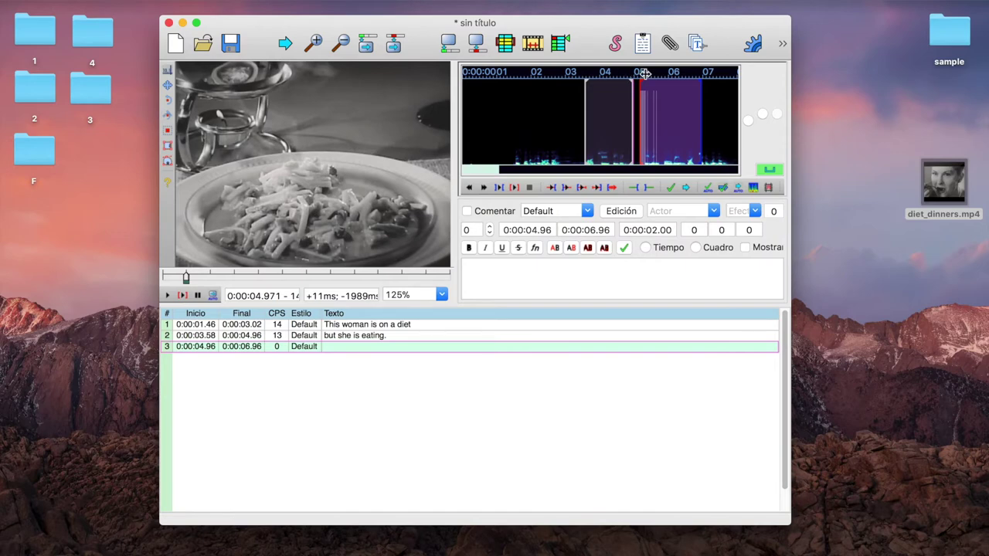
left_click(662, 127)
left_click(645, 128)
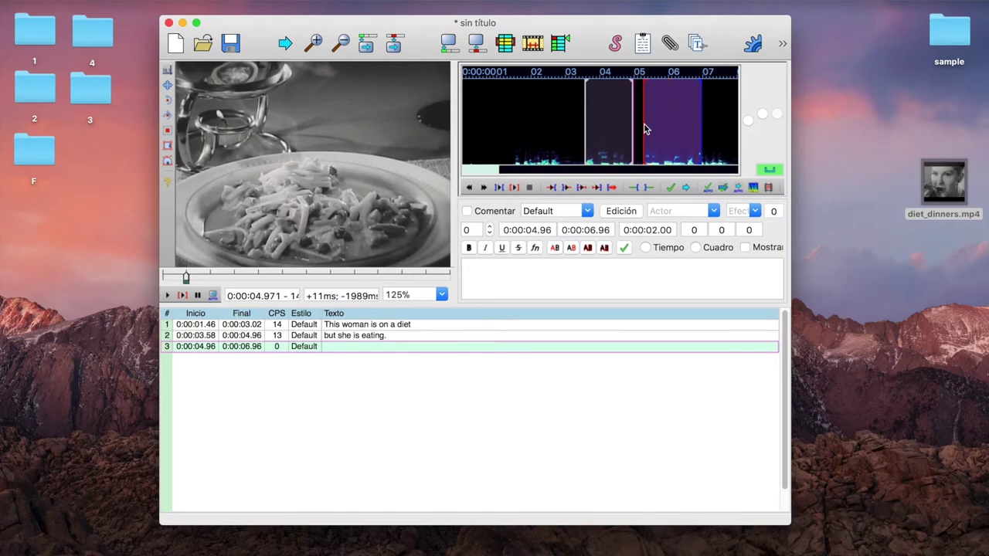
left_click_drag(701, 117, 611, 126)
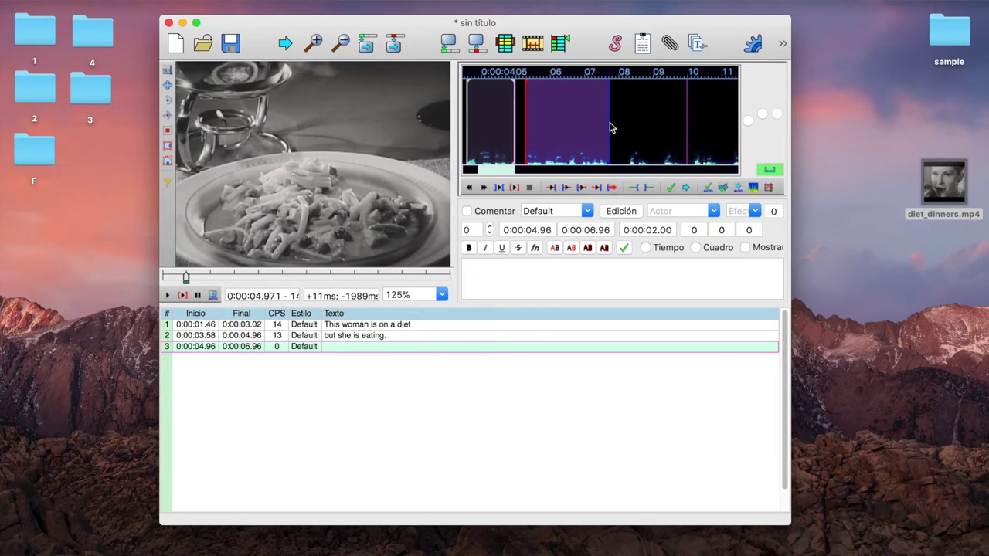
left_click(613, 164)
left_click_drag(612, 164, 526, 162)
key("Return")
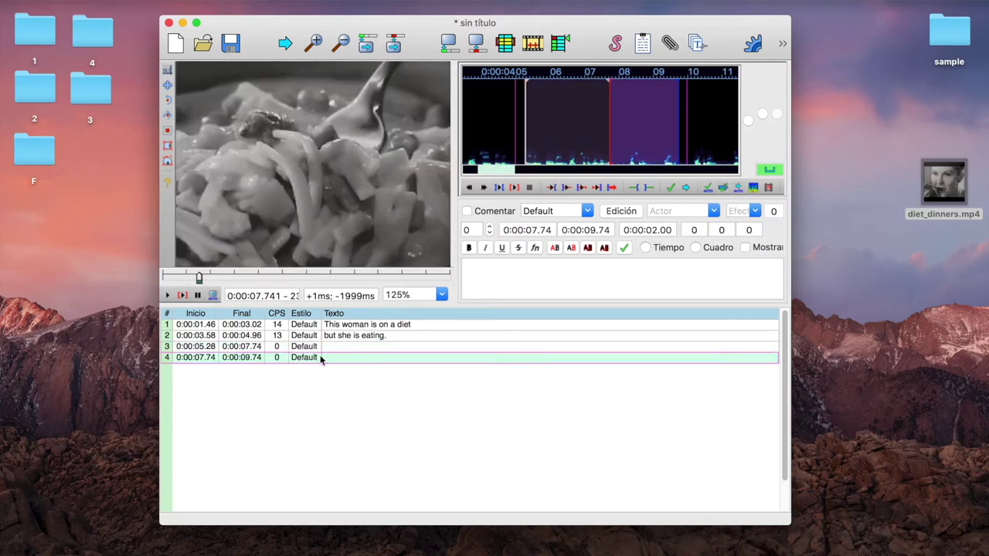
Listen to the third subtitle line, enter "Eating full meals, like chicken with noodles" as its text and commit it.
left_click(338, 347)
left_click(183, 295)
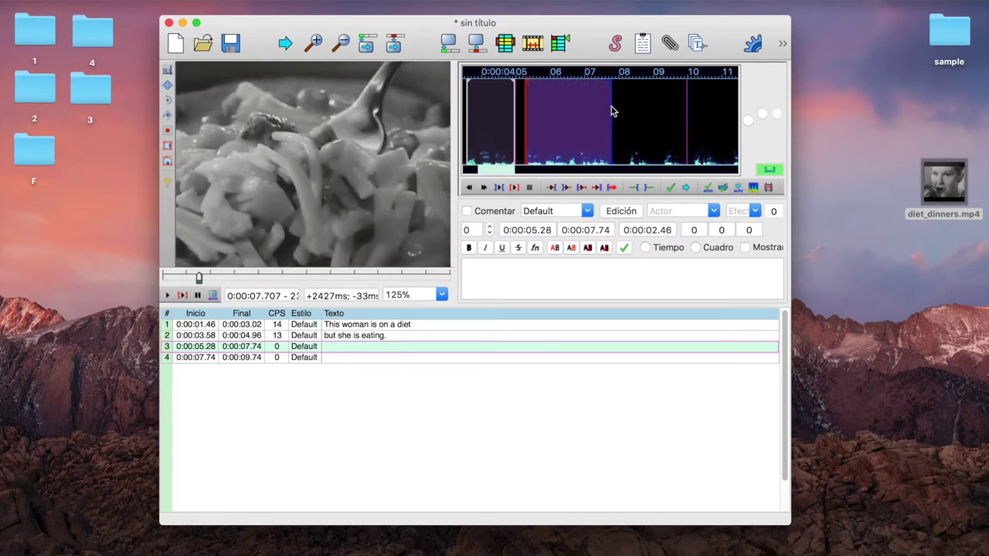
key("s")
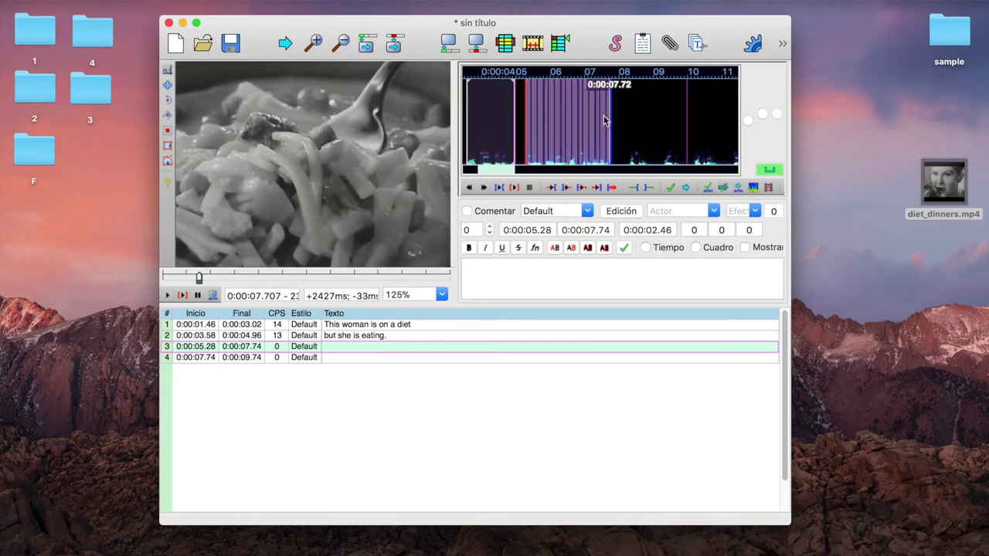
left_click(528, 278)
type("E")
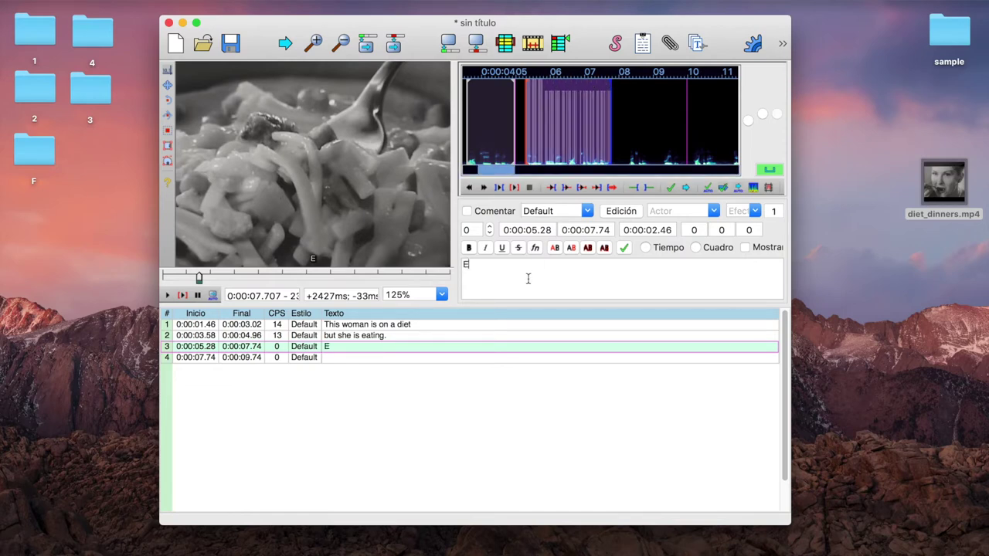
type("ating fu")
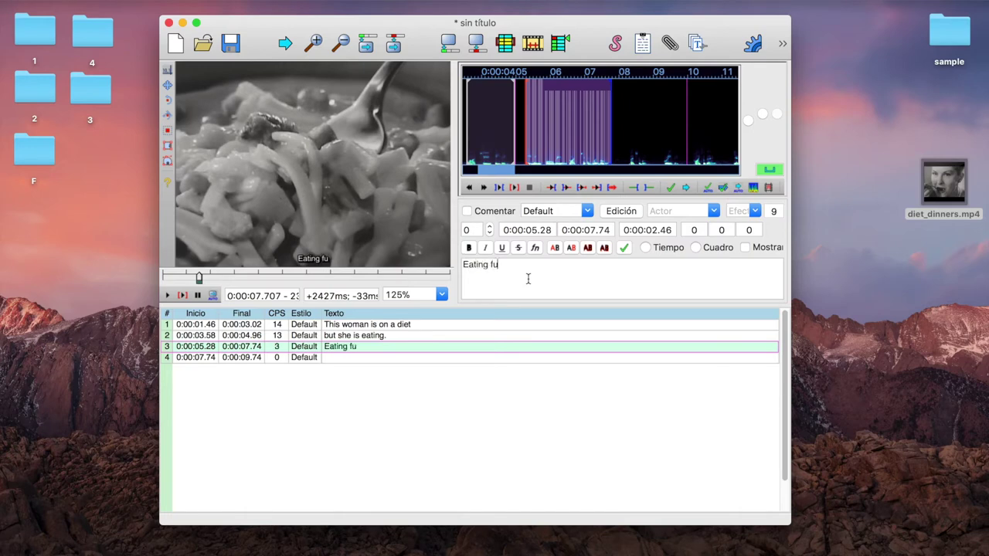
type("ll meals")
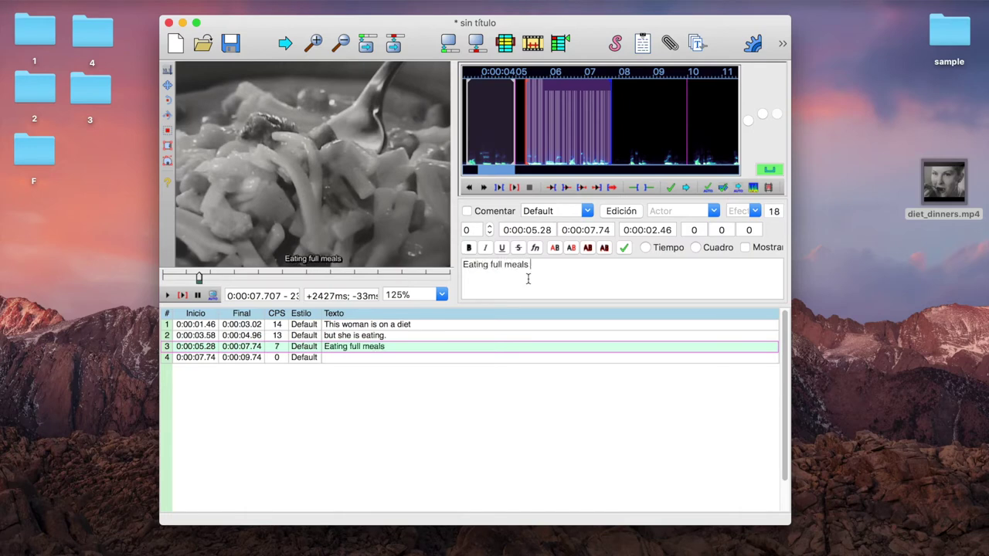
type(", like chi")
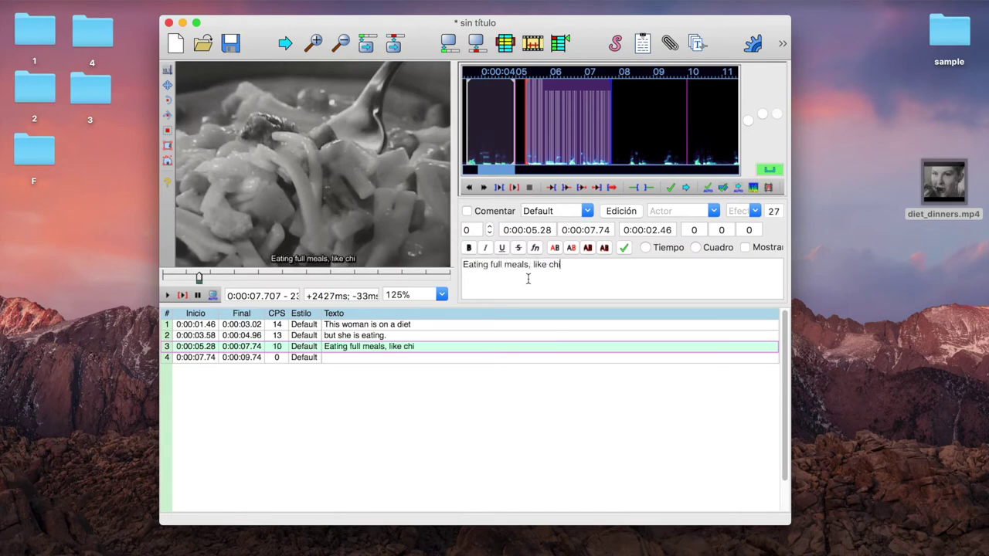
type("cken with noodles")
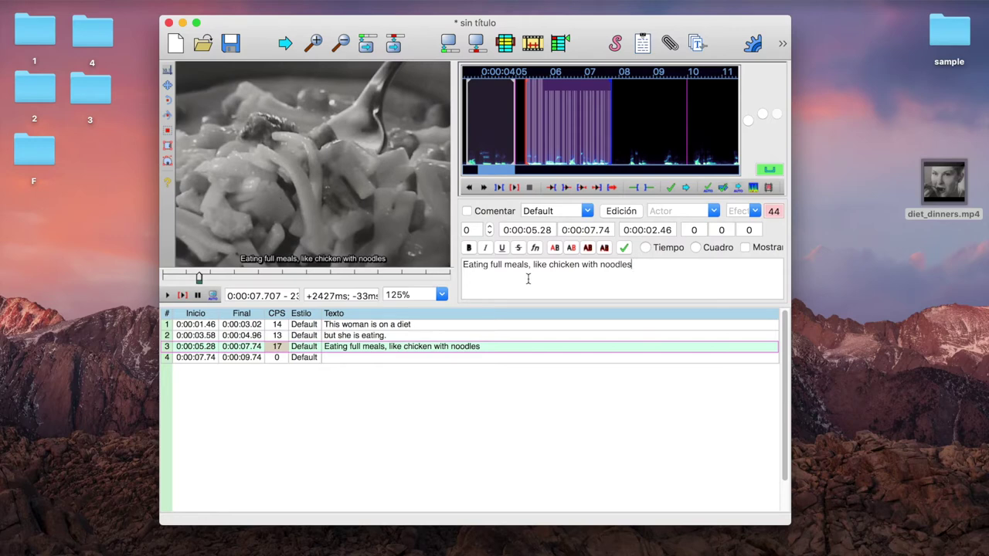
key("Return")
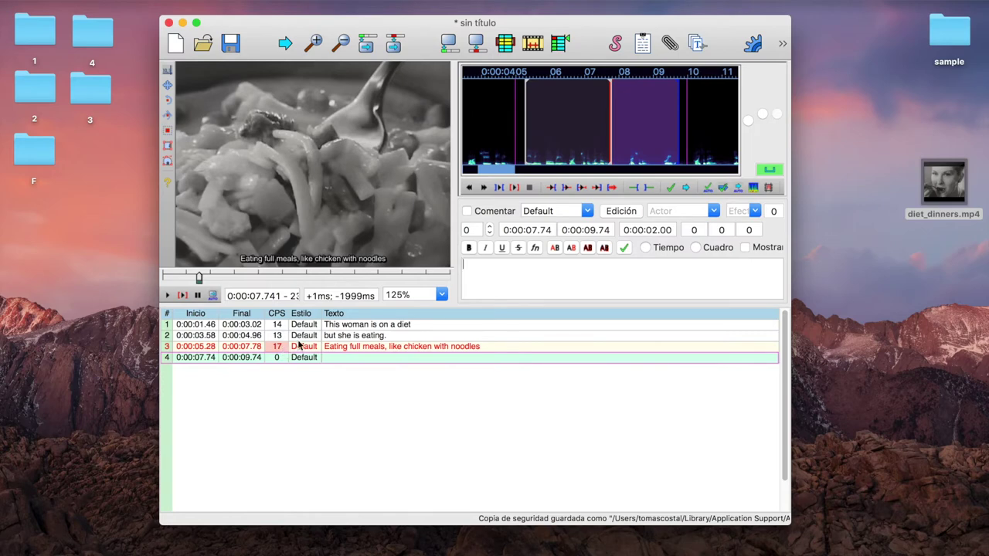
Extend the third subtitle line on the audio spectrum to run from 0:00:05.20 to 0:00:08.02 and commit it.
left_click(324, 347)
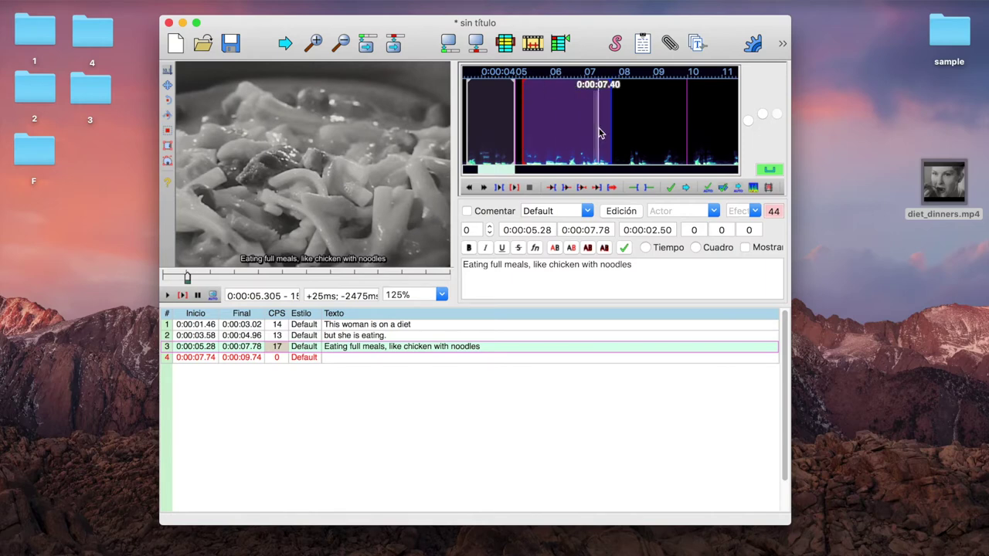
left_click_drag(610, 123, 617, 128)
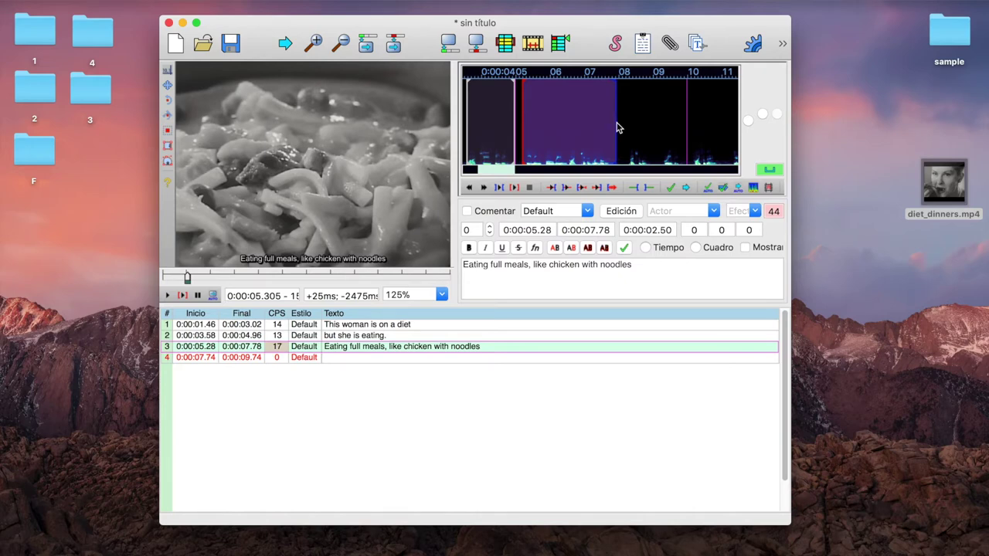
key("Return")
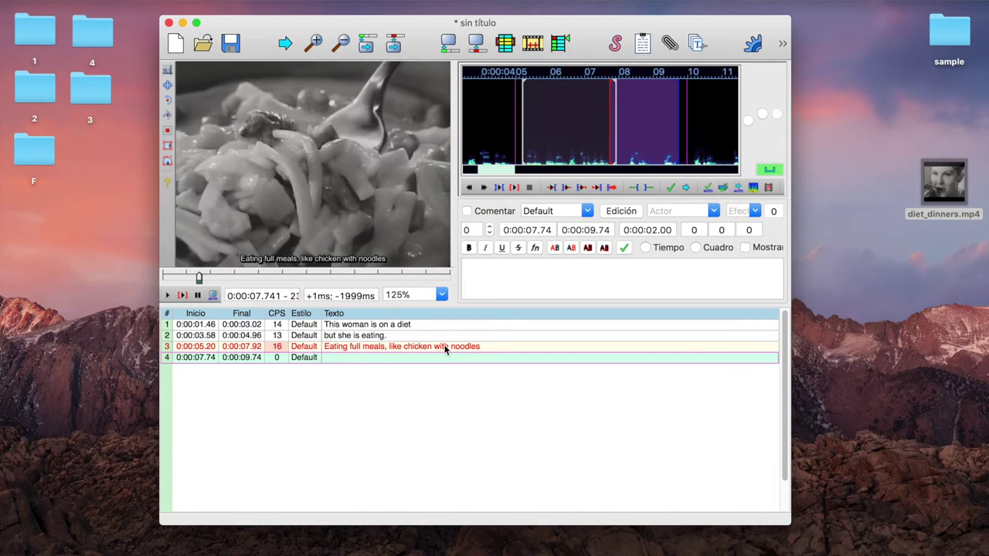
left_click(445, 349)
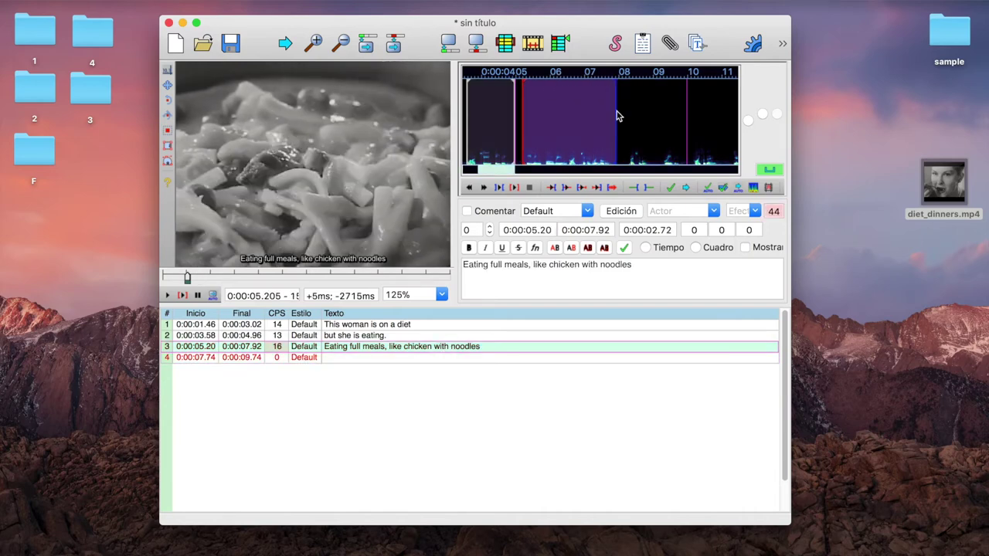
left_click_drag(619, 117, 622, 116)
key("Return")
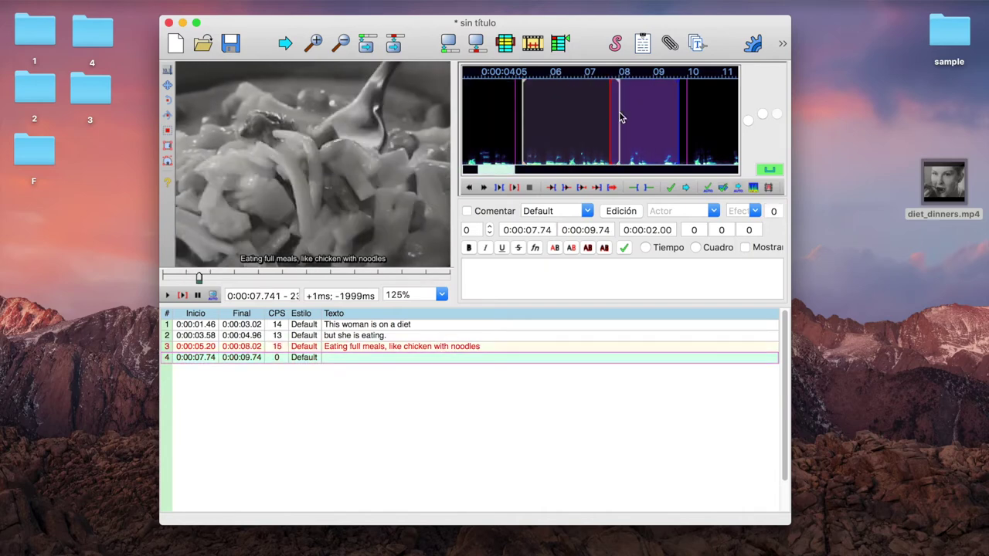
Replace the space after "meals," in the third subtitle line with a line break and commit the line.
left_click(452, 349)
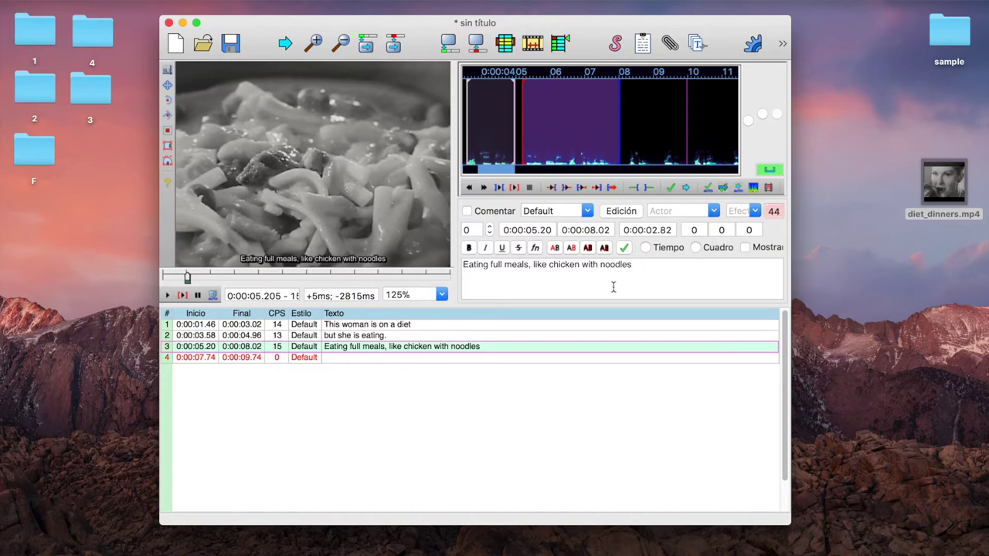
left_click(533, 266)
key("BackSpace")
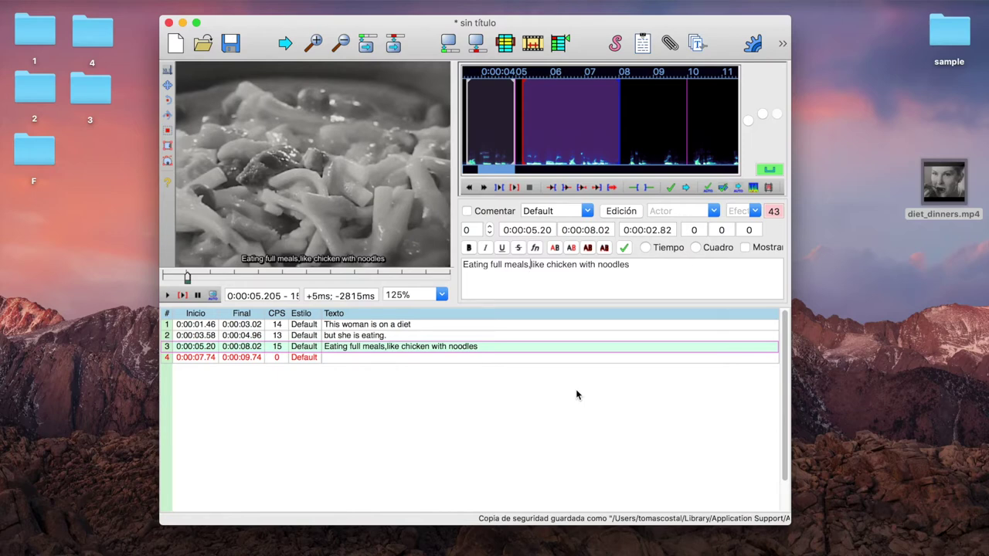
key("shift")
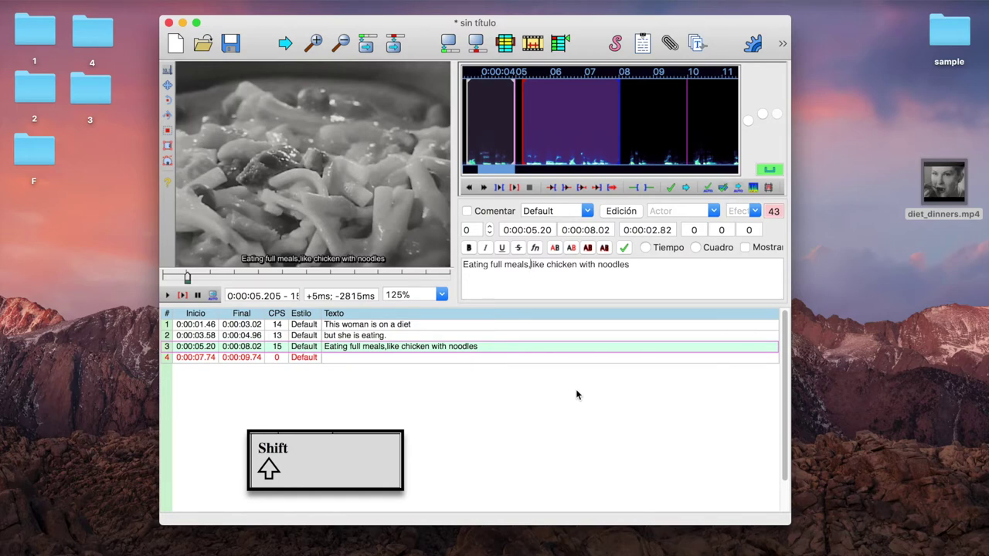
key("Return")
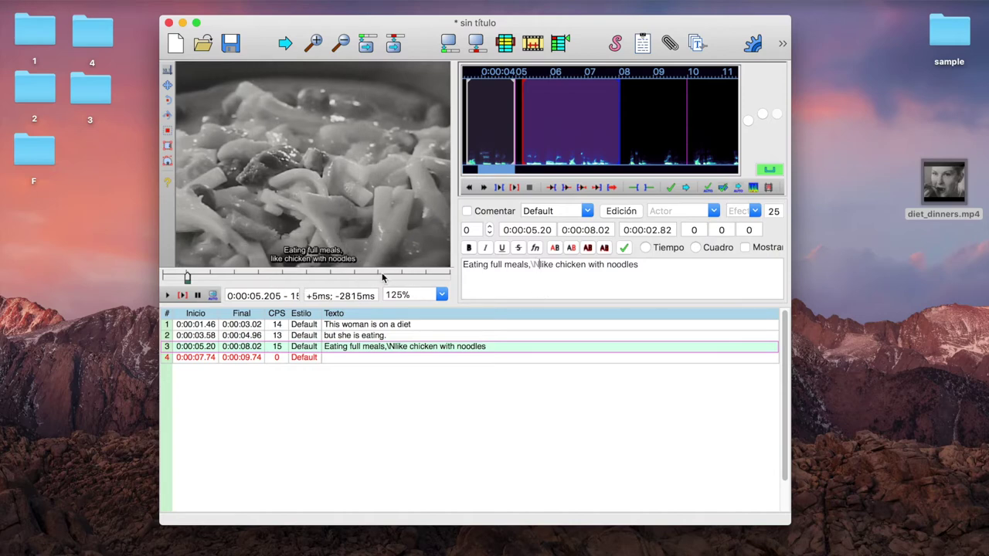
left_click(656, 265)
key("Return")
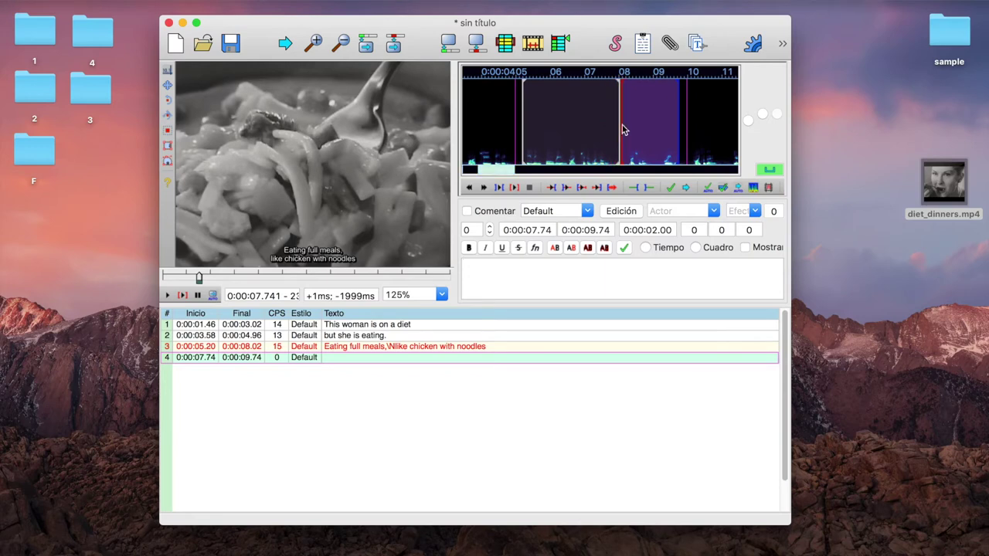
Time the fourth subtitle line from 0:00:08.26 to 0:00:10.90 on the audio spectrum, listen to it and commit it.
scroll(549, 137, "down", 2)
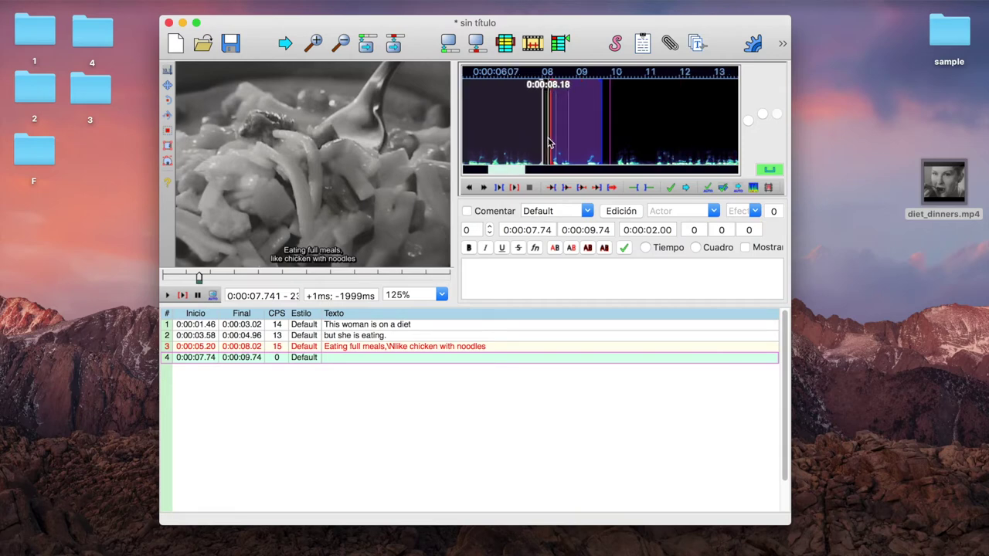
left_click(549, 136)
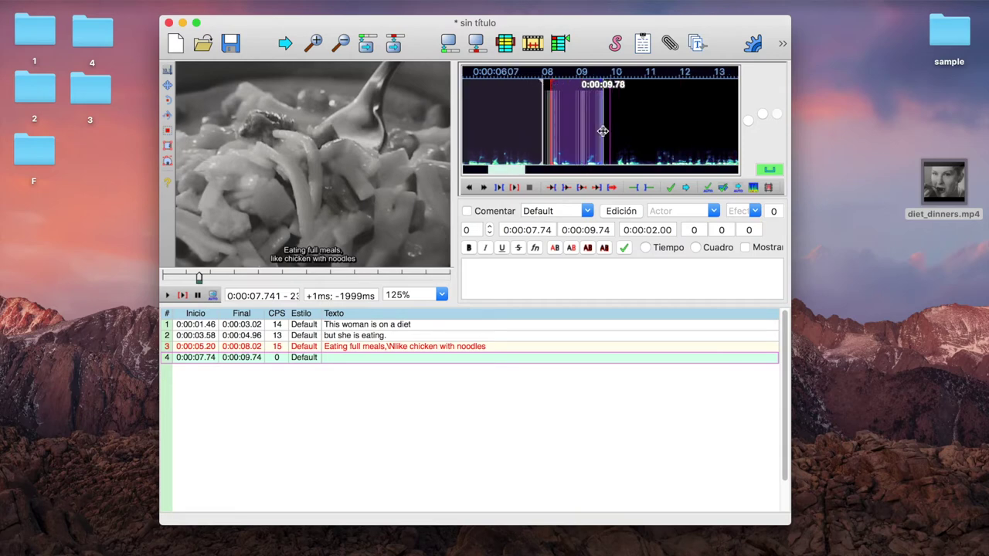
left_click_drag(611, 137, 641, 135)
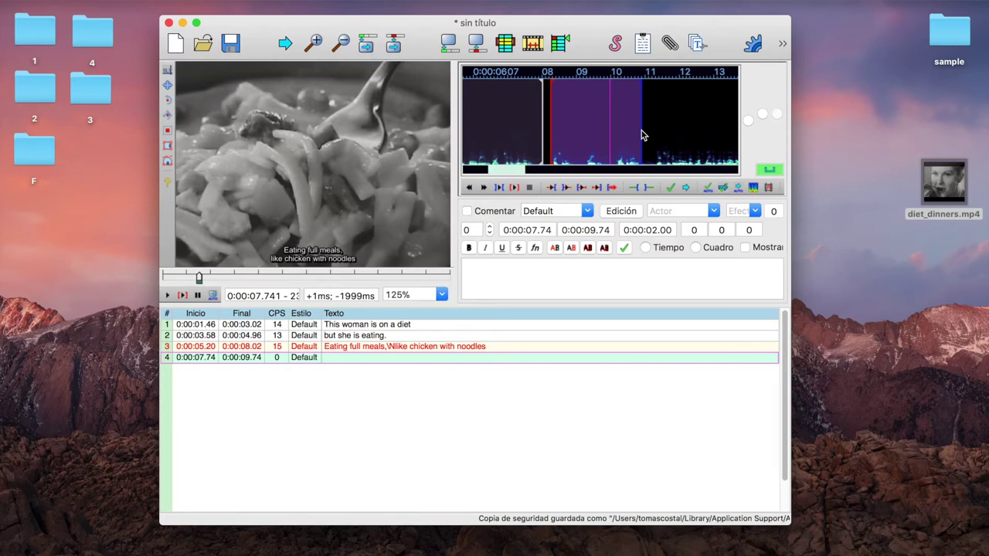
key("s")
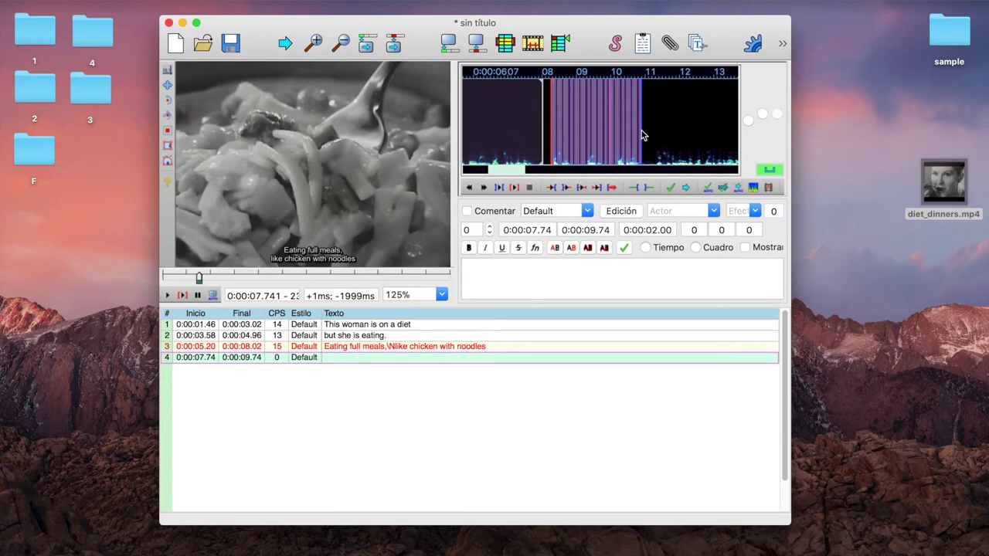
key("Return")
Replay the fourth subtitle line, enter "vegetables, gravy, twice a day." as its text, commit it and reselect the line for checking.
left_click(330, 359)
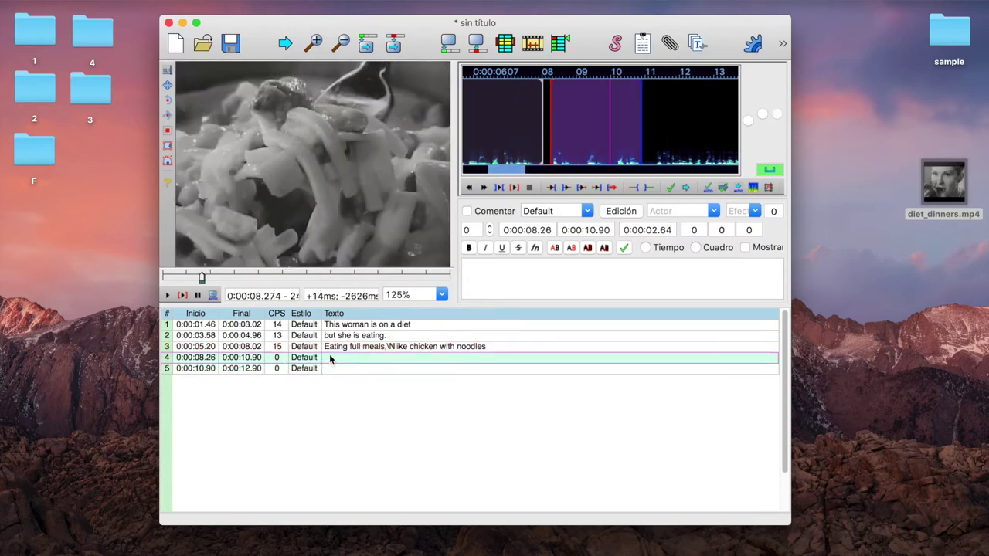
left_click(184, 297)
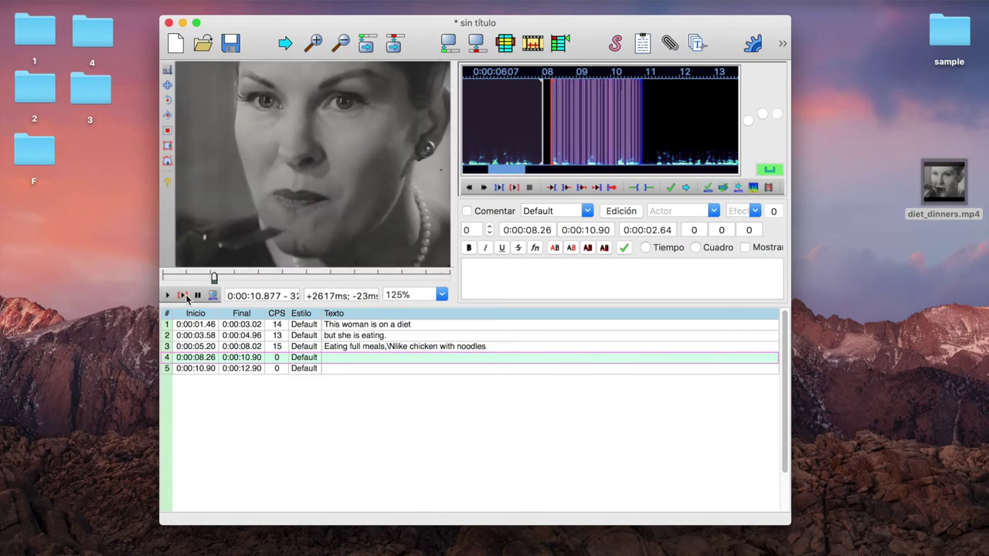
type("vegetables, gravy,")
type("ce a day")
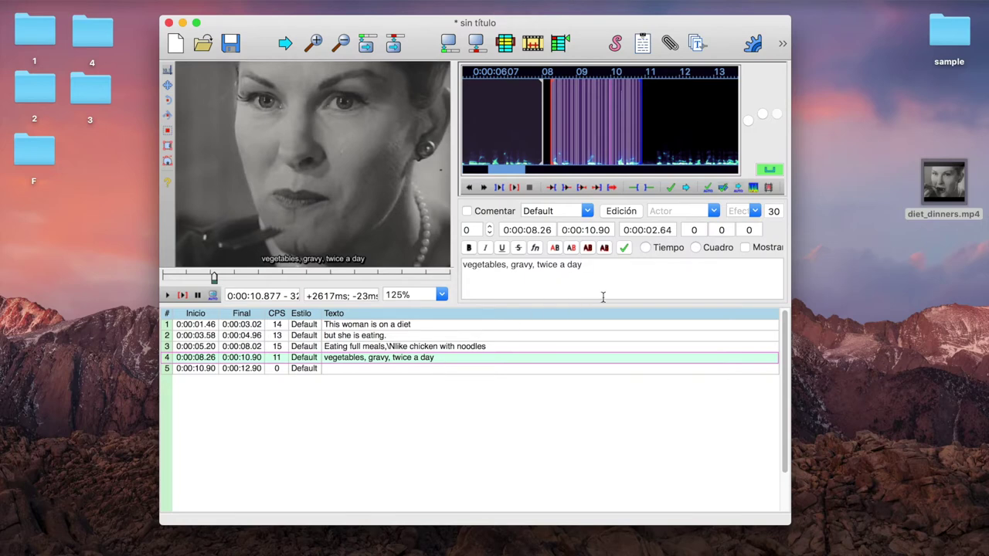
type(".")
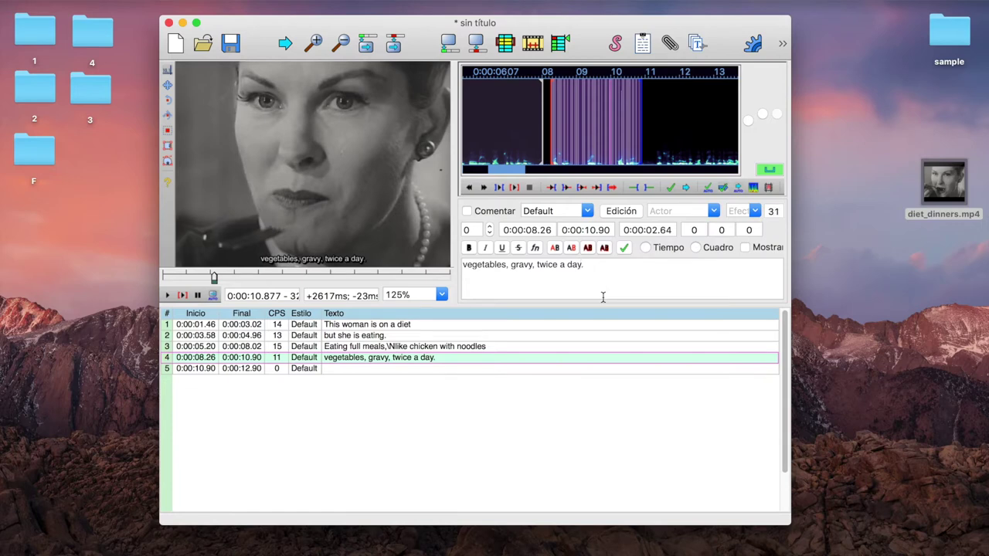
key("Return")
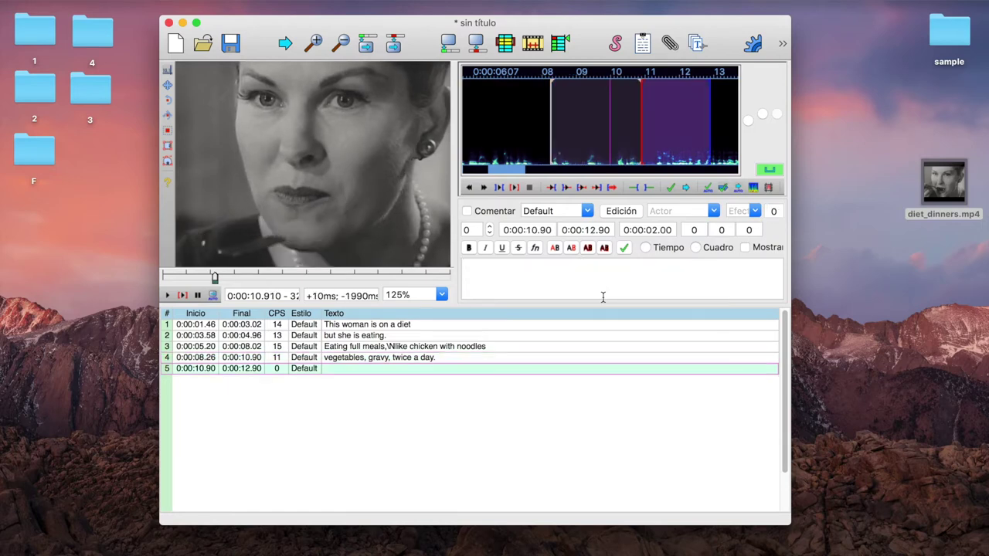
left_click(275, 359)
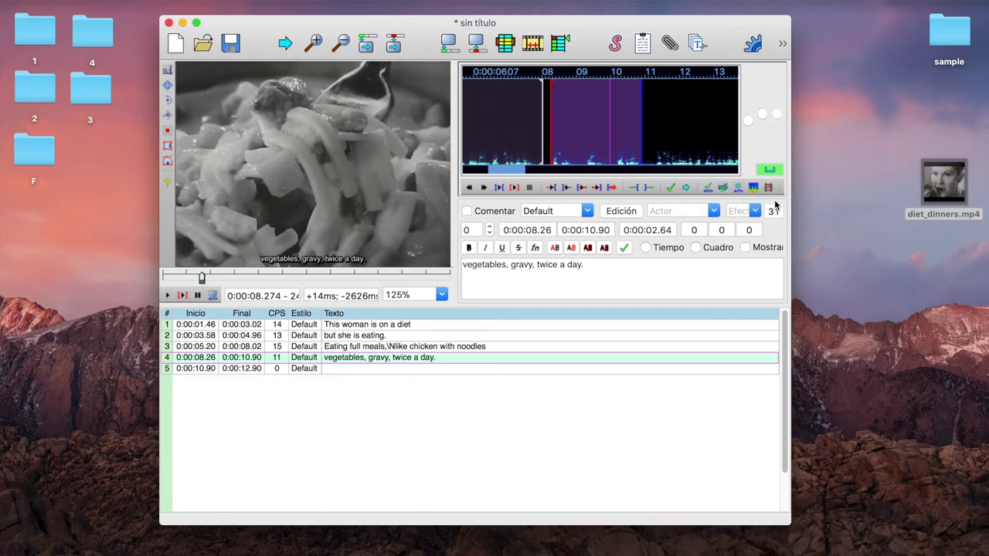
Move on to the fifth subtitle line, mark it from about 0:00:11.3 to 0:00:14.6 on the audio spectrum and listen to it.
key("Return")
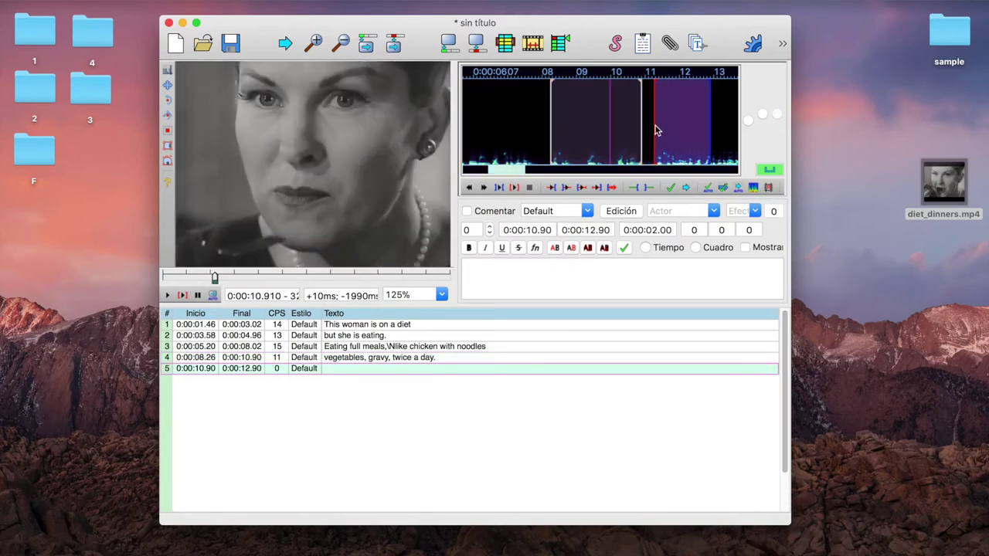
mouse_move(655, 130)
left_mouse_down()
mouse_move(708, 108)
mouse_move(748, 112)
mouse_move(724, 110)
left_mouse_up()
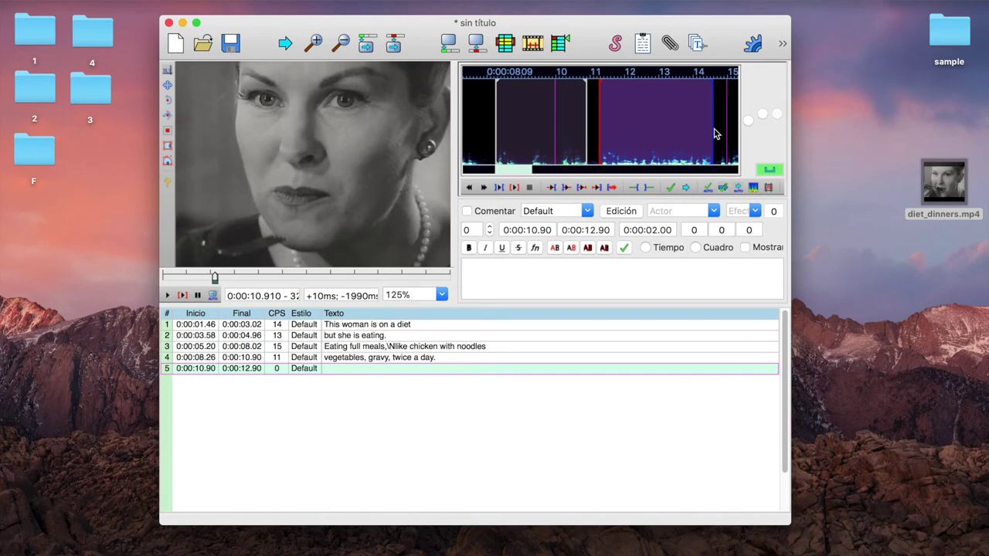
key("s")
Enter "Yet she can lose as much weight as with the well-known liquid diet" as the fifth subtitle line's text and commit it.
left_click(554, 287)
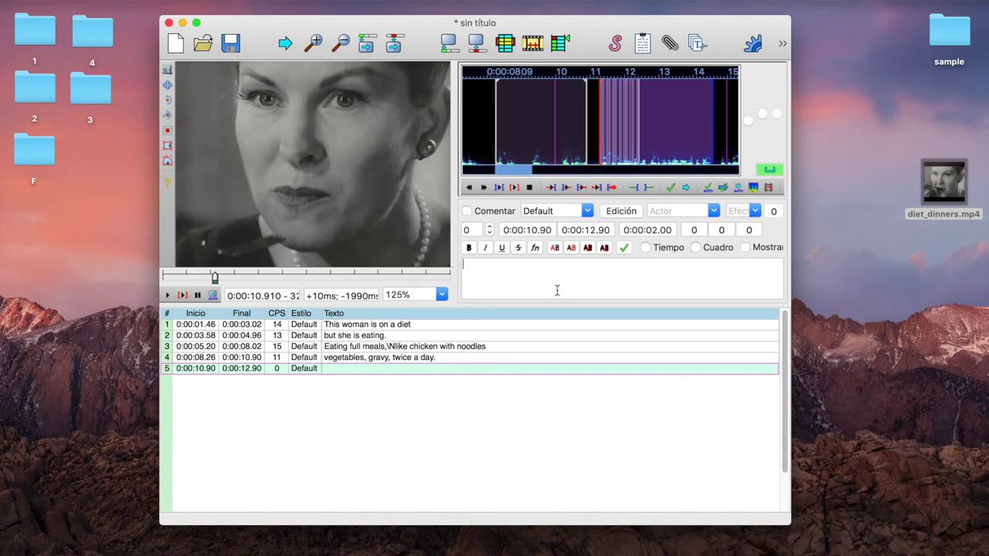
type("ye")
key("BackSpace")
key("BackSpace")
type("Yet ")
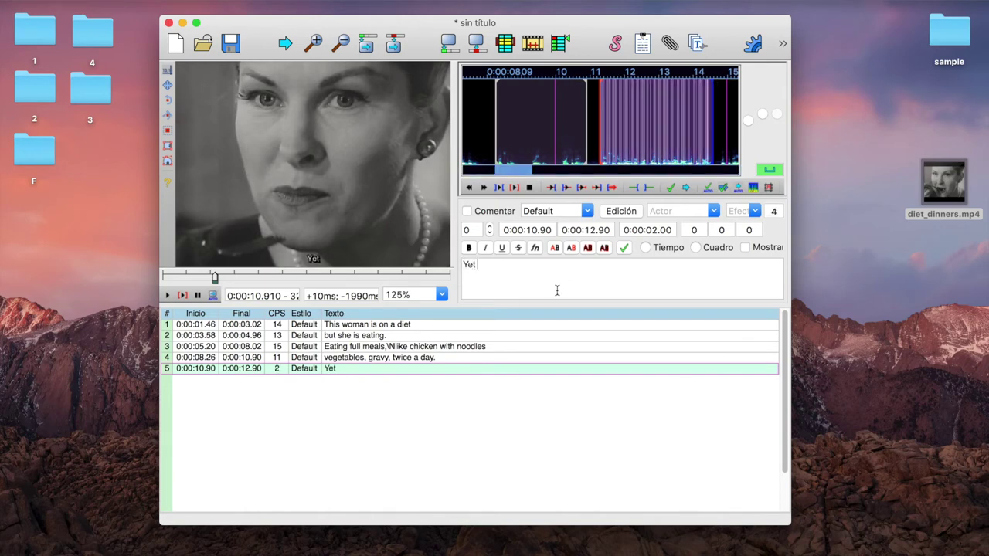
type("she can ")
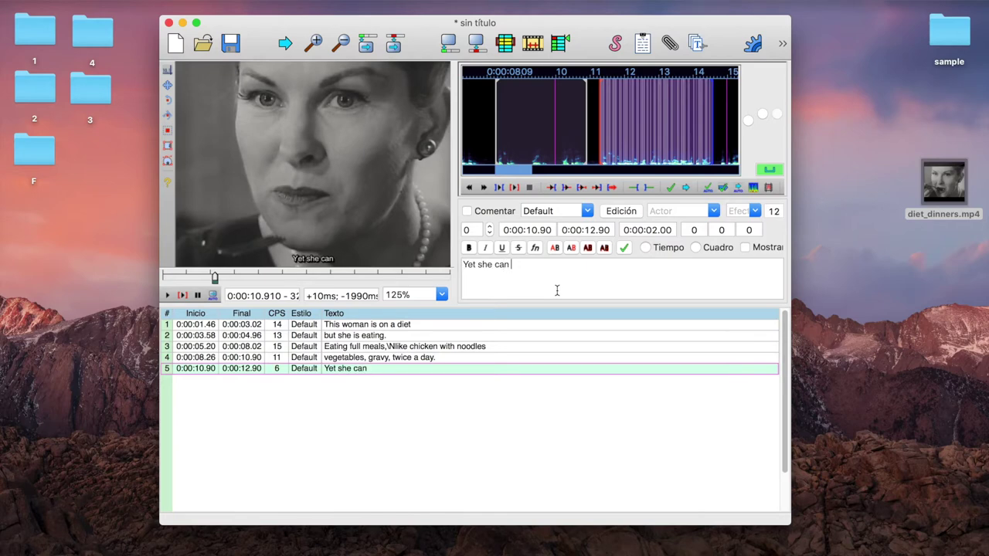
type("lose as much weit")
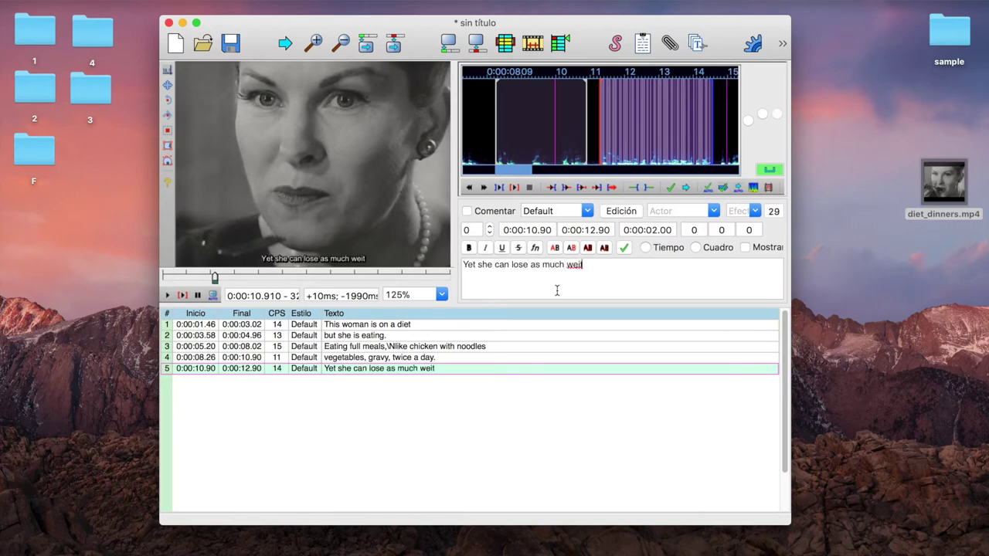
key("BackSpace")
type("ght as ")
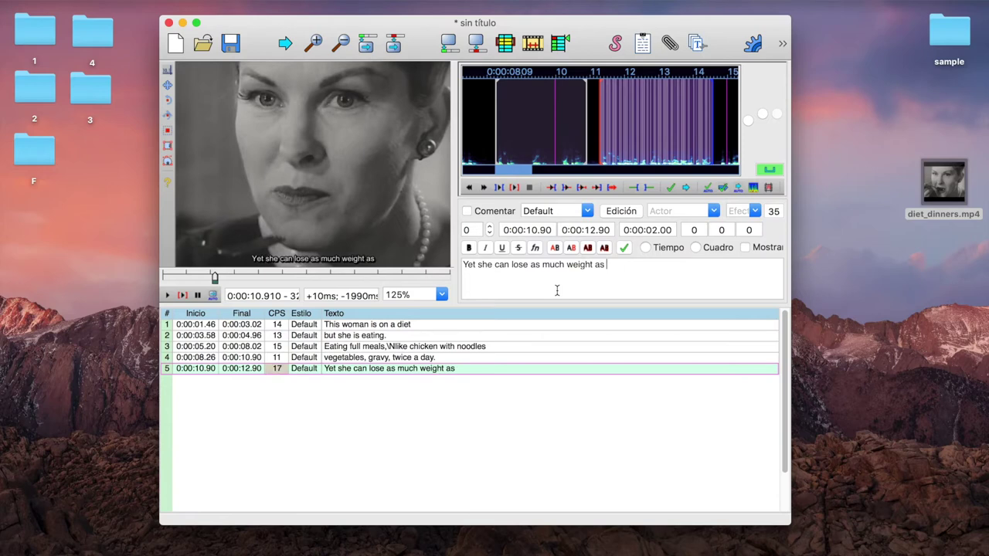
type("with the well")
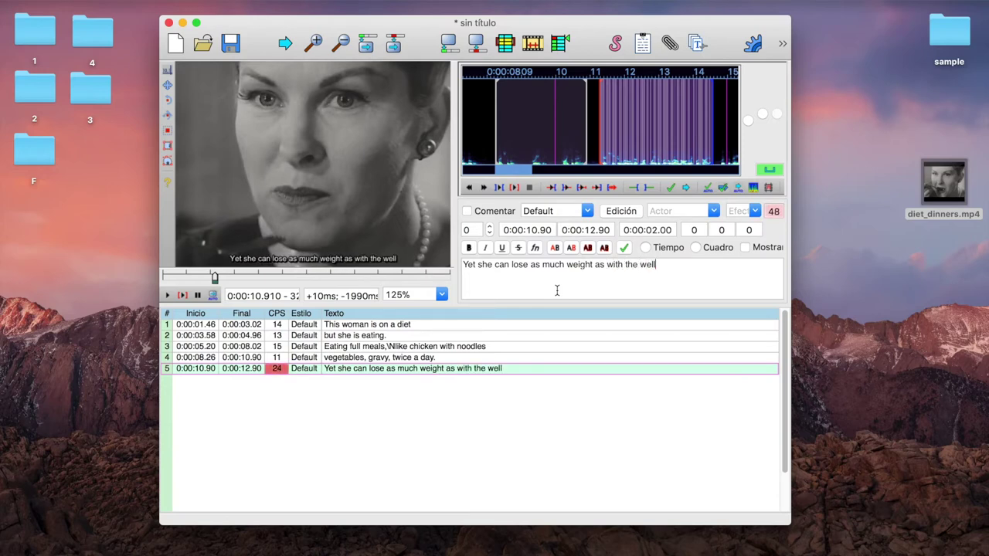
type("-known ")
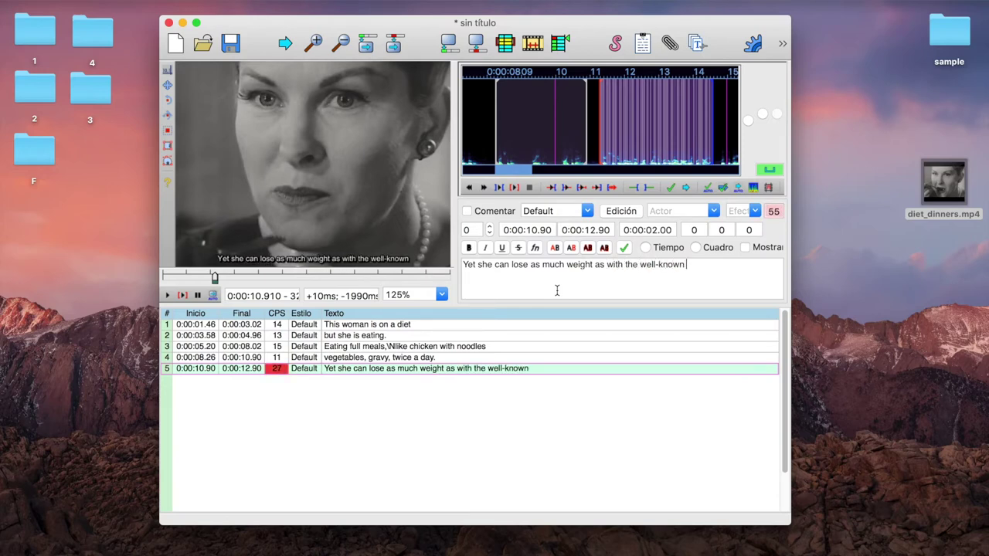
type("liquid diet")
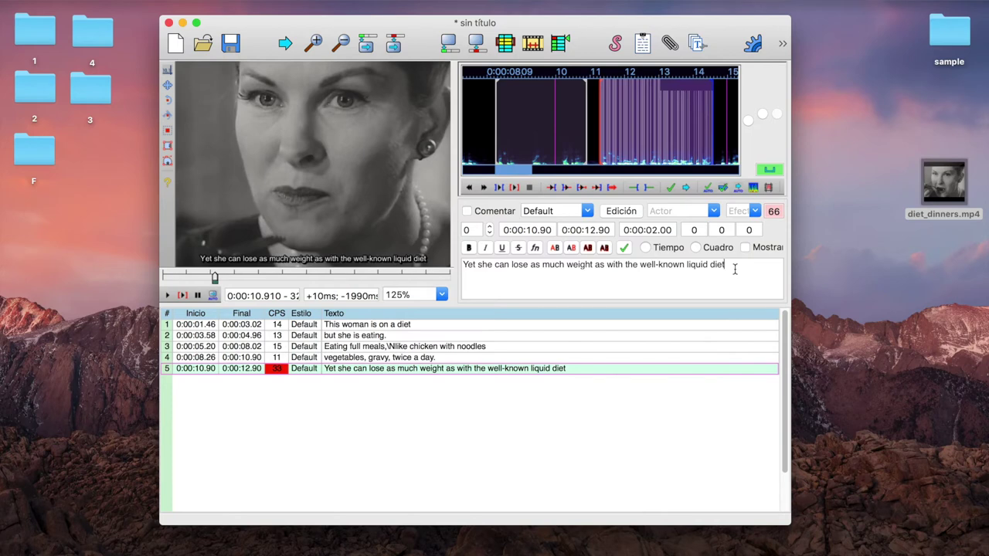
key("Return")
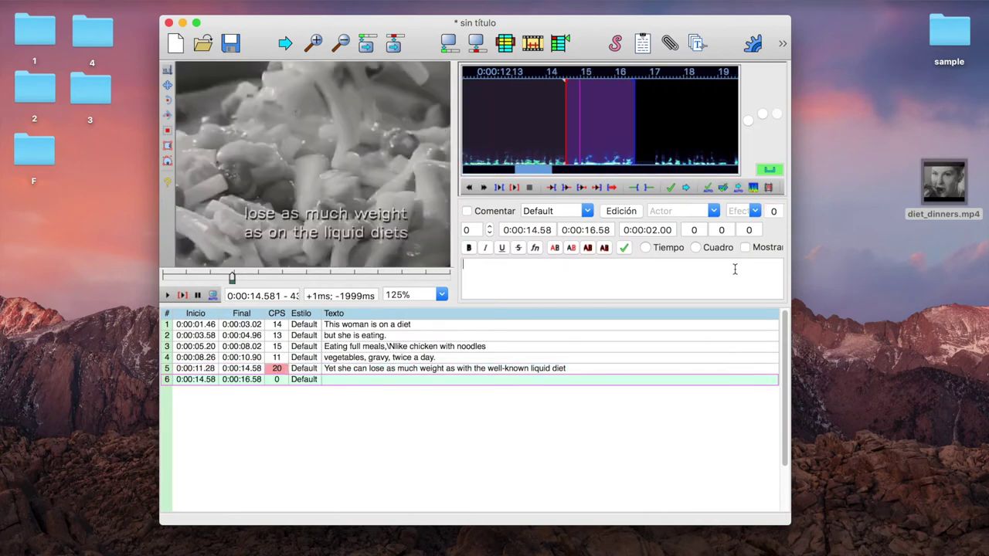
Reselect the fifth subtitle line and shorten its text to "She can lose as much weight as with the liquid diets".
left_click(534, 371)
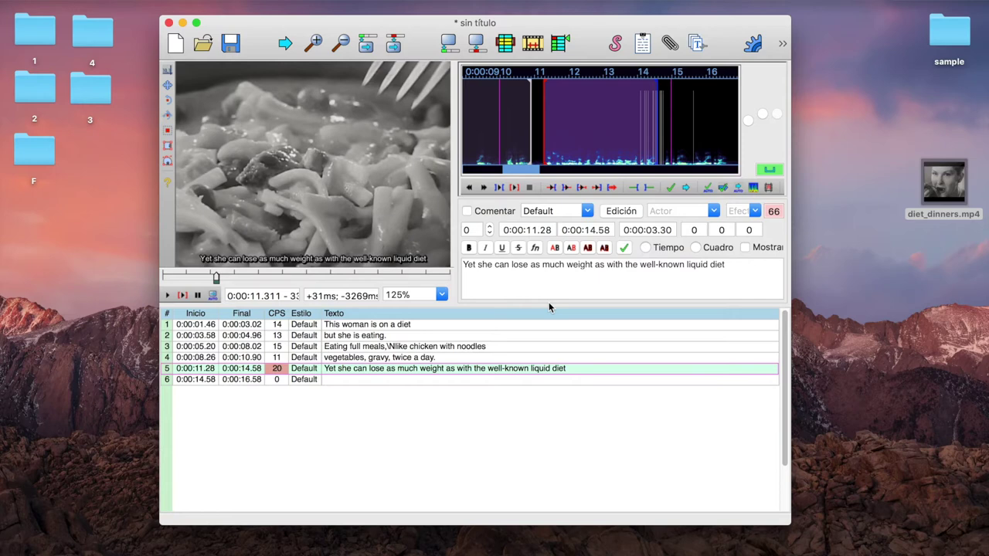
double_click(469, 264)
key("BackSpace")
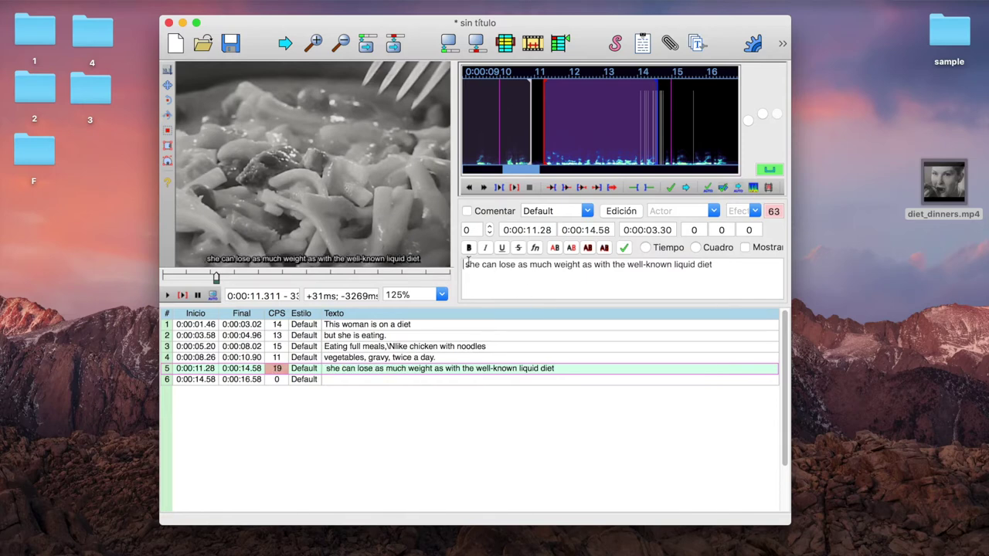
key("Delete")
key("Delete")
type("S")
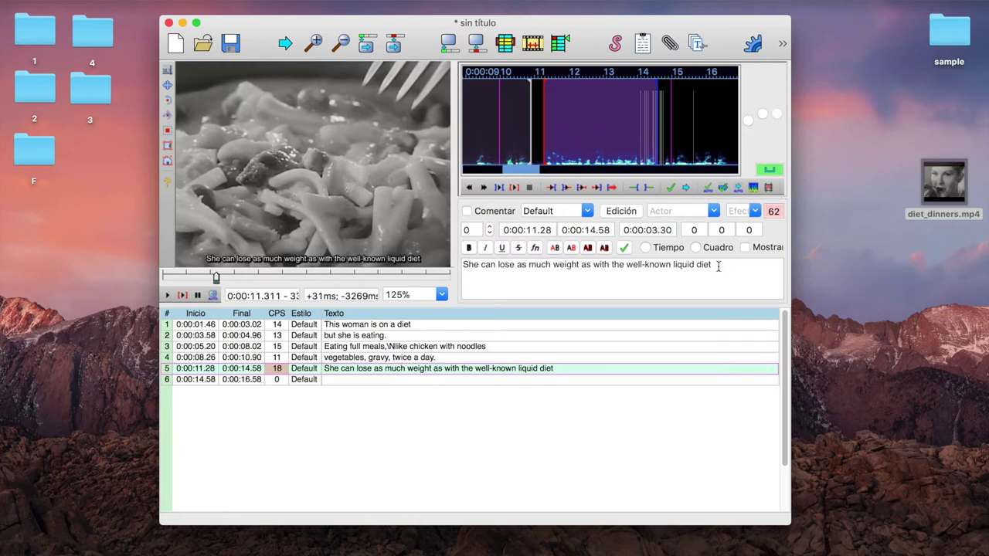
type("s")
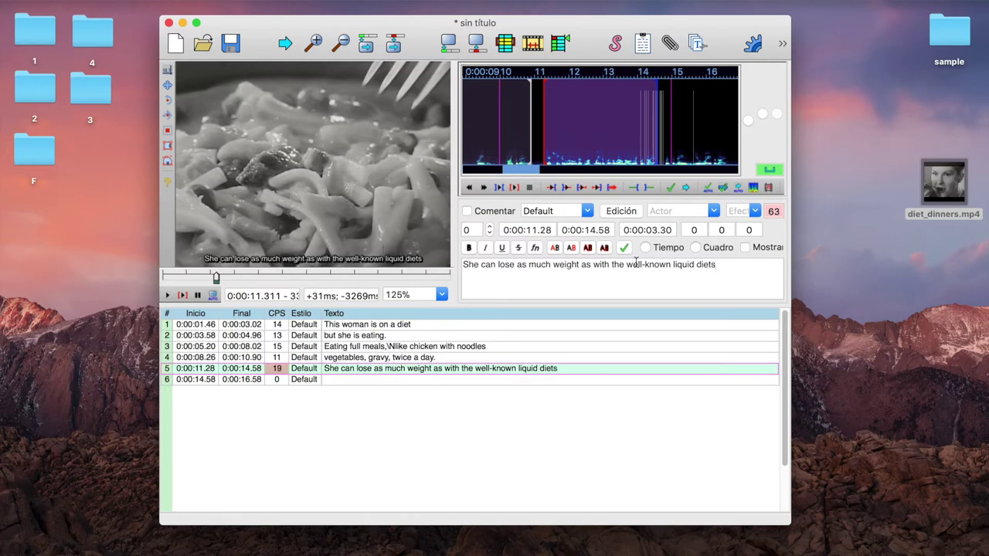
left_click_drag(625, 266, 673, 267)
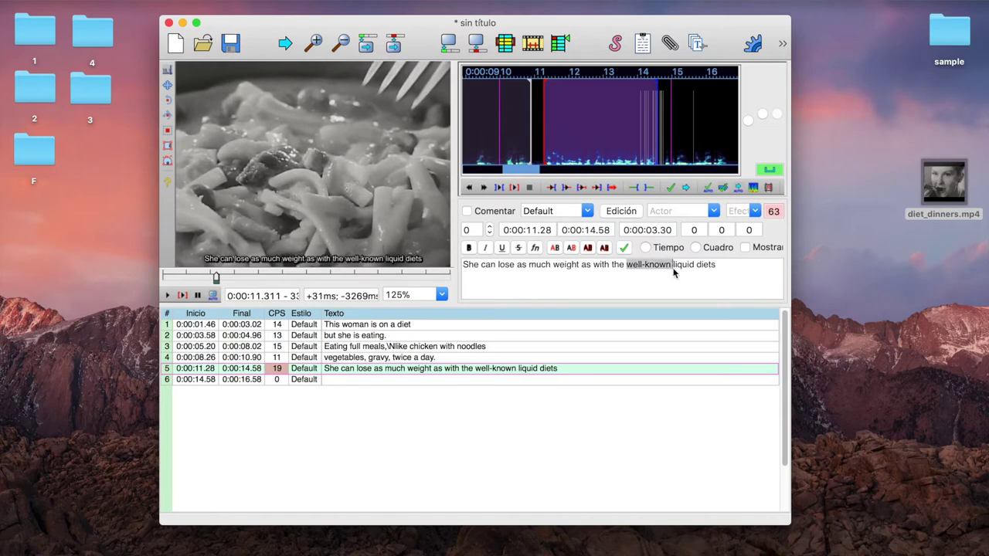
key("BackSpace")
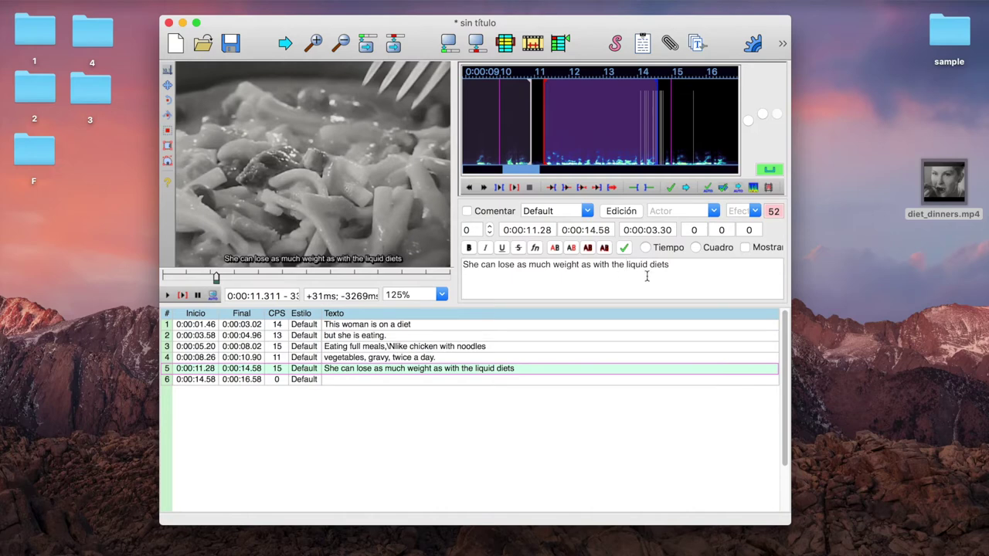
Replace the space after "weight" in the fifth subtitle line with a line break.
left_click(583, 265)
key("BackSpace")
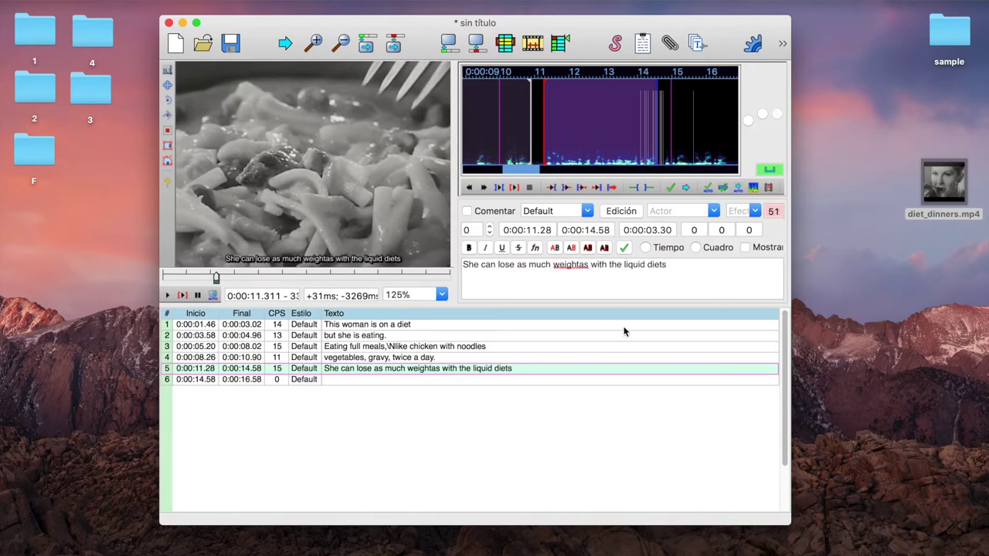
key("shift")
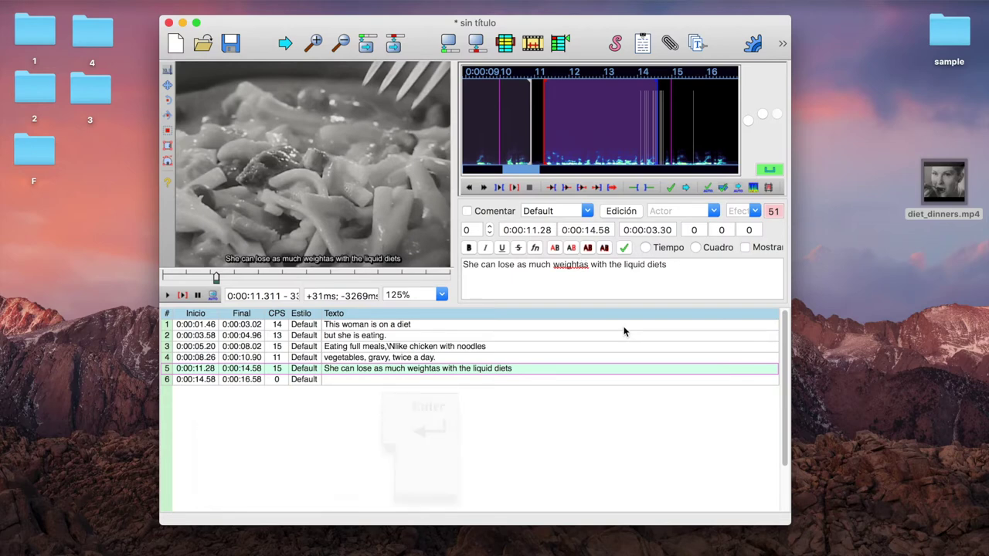
key("Return")
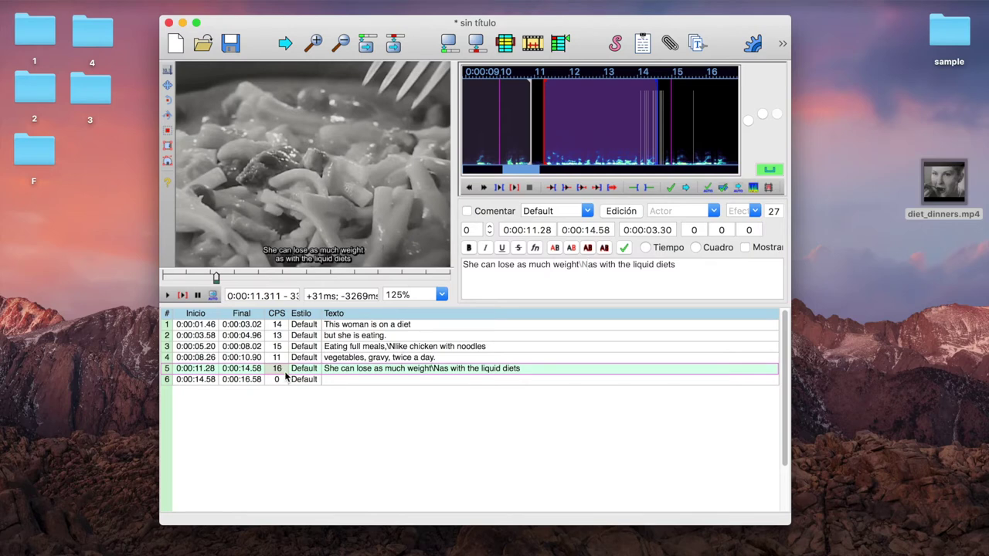
Retime the fifth subtitle line on the audio spectrum to run from 0:00:11.22 to 0:00:12.98, replaying it to check.
left_click(542, 142)
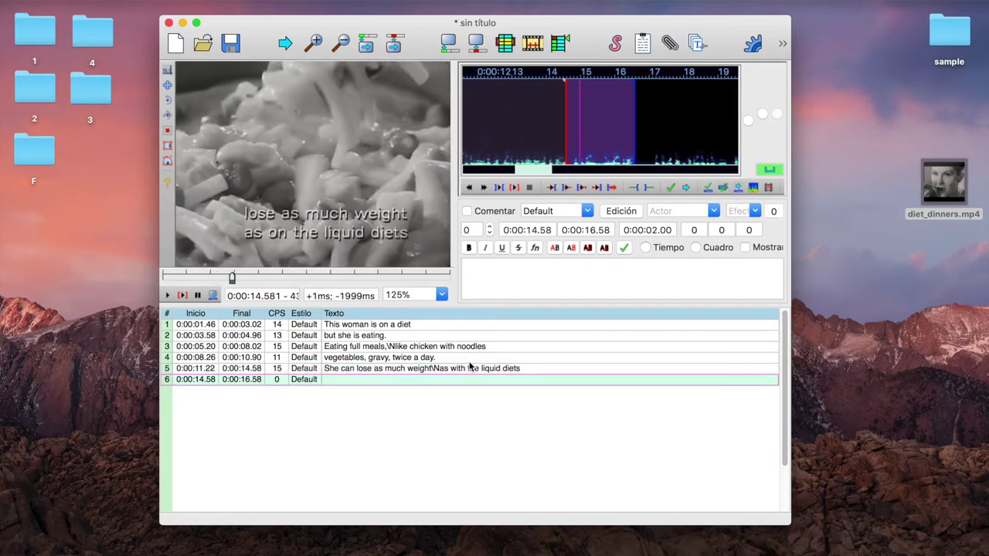
left_click(182, 296)
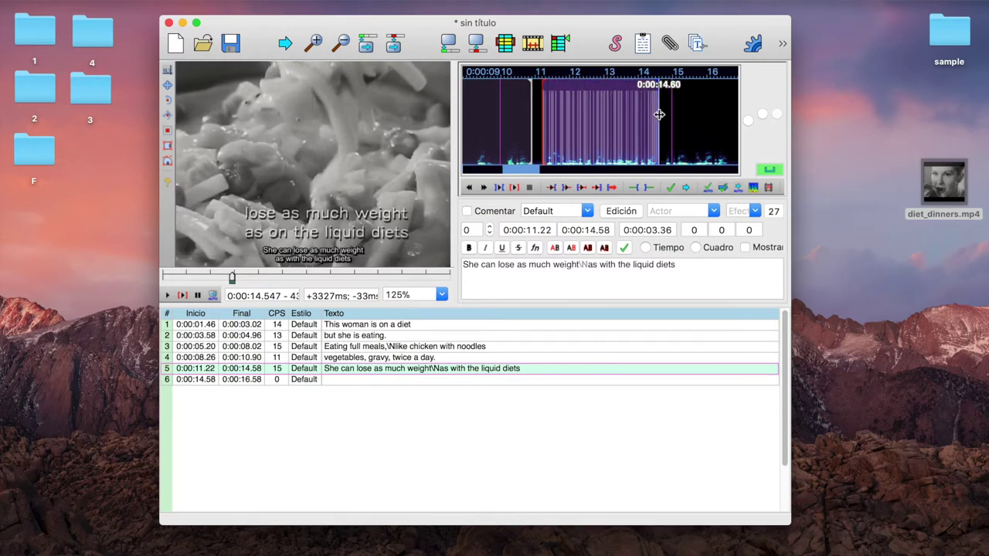
left_click_drag(659, 114, 603, 126)
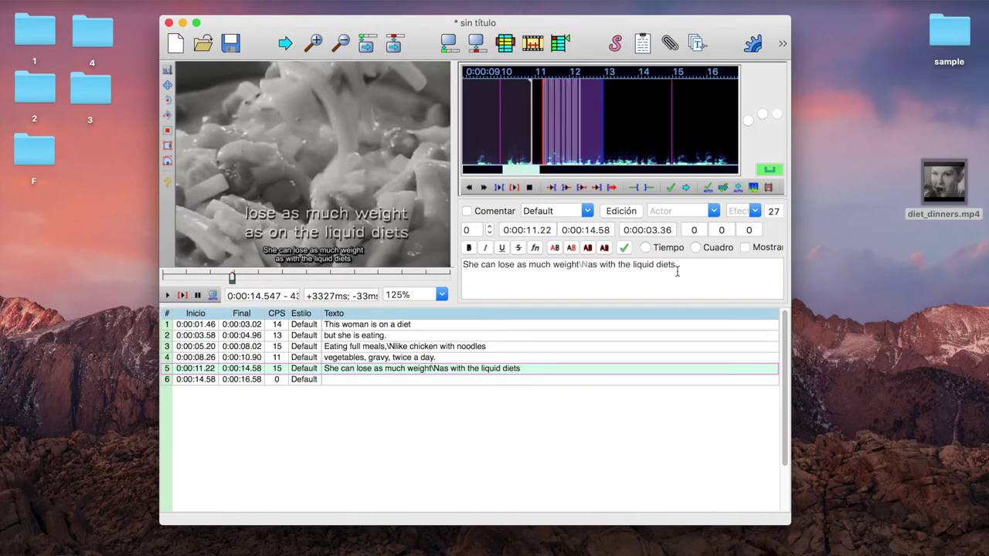
Copy "as with the liquid diets" from the fifth subtitle line, remove it with the line break, and commit the line.
left_click_drag(677, 267, 588, 265)
key("super+c")
key("BackSpace")
key("BackSpace")
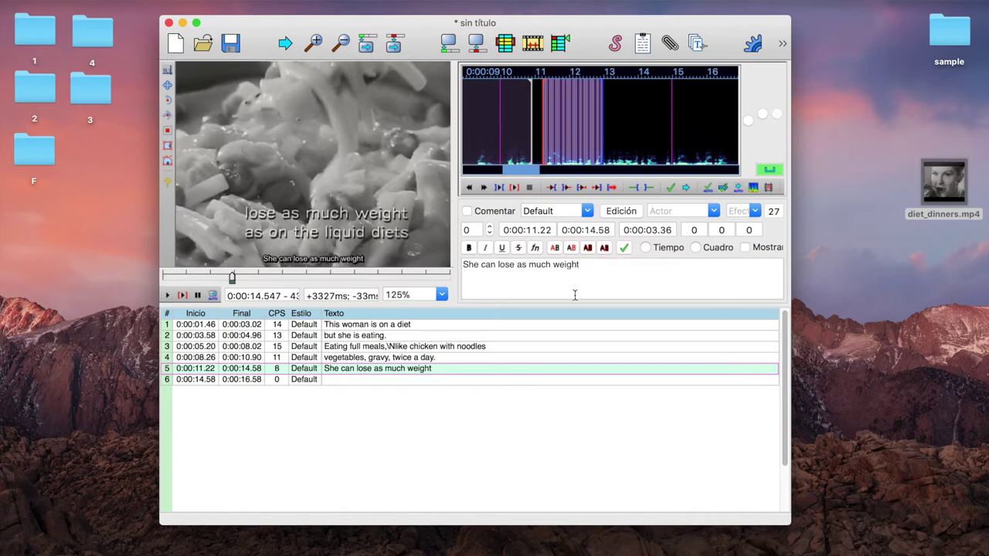
key("Return")
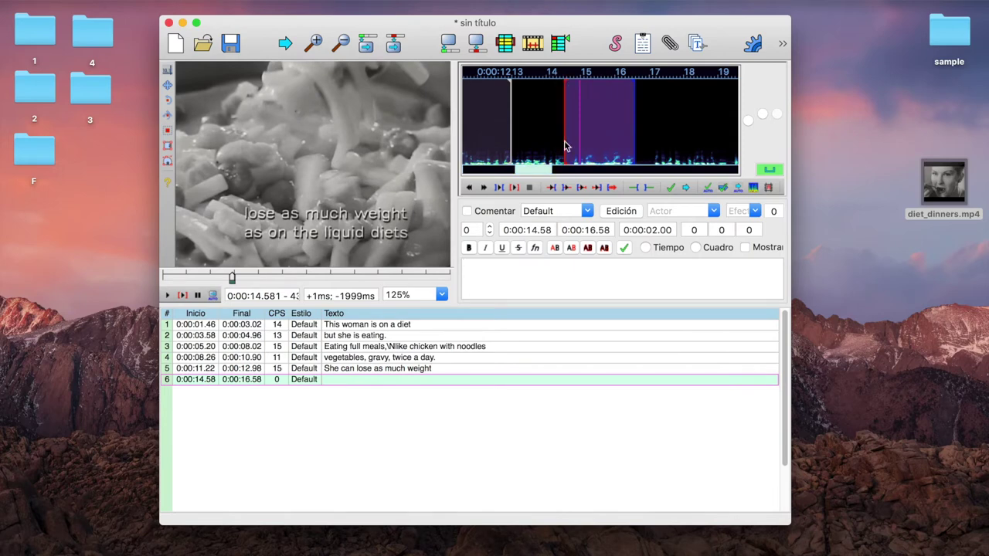
Time the sixth subtitle line from 0:00:13.18 to 0:00:14.64, paste "as with the liquid diets" as its text and commit it.
left_click_drag(564, 146, 517, 146)
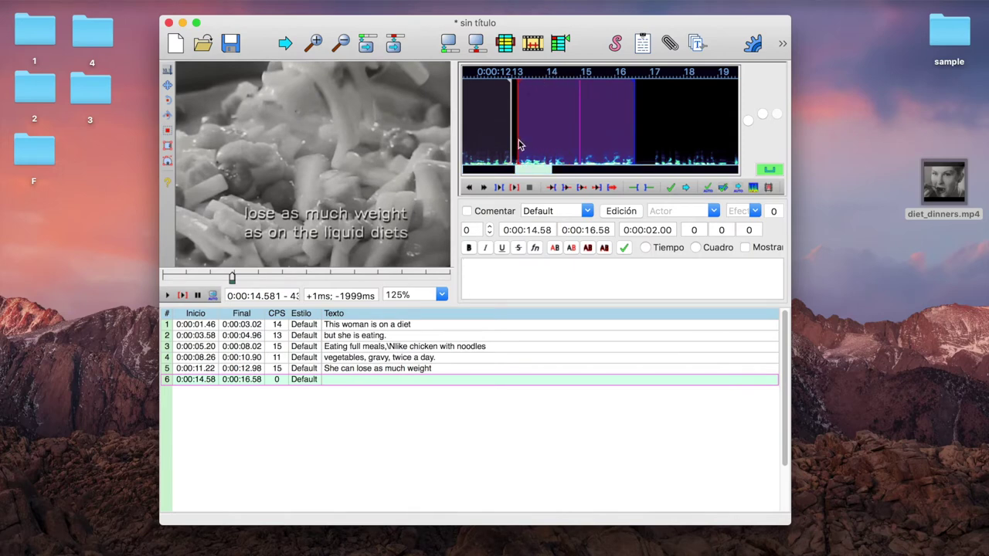
key("s")
right_click(569, 131)
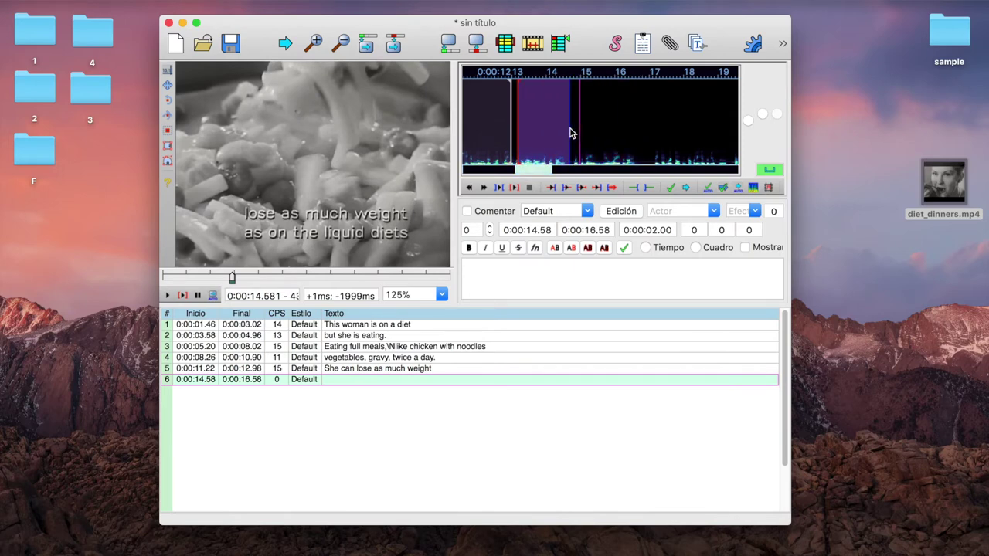
left_click(558, 283)
key("super+v")
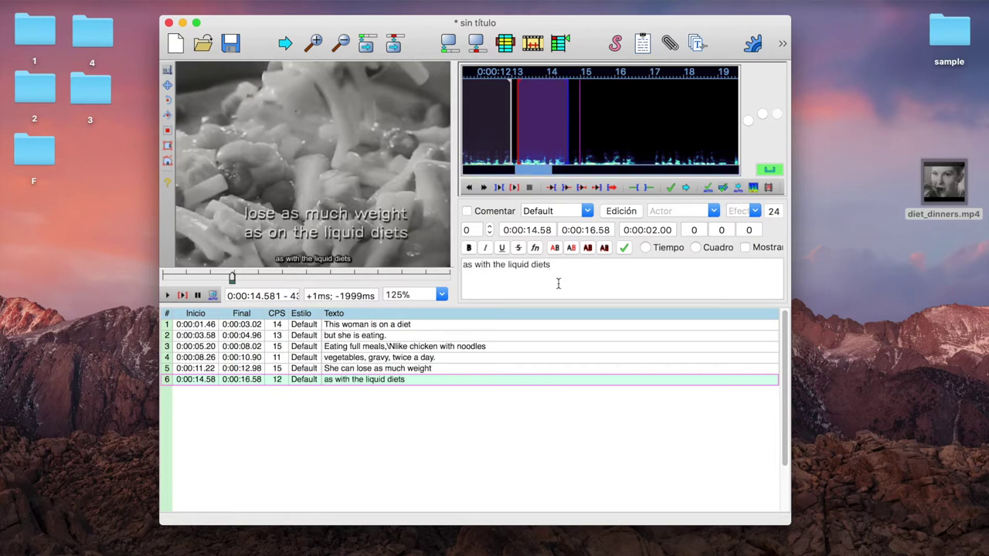
key("Return")
Extend the sixth subtitle line's end to 0:00:14.72, commit it, and check the fifth and sixth lines against the video.
left_click(400, 379)
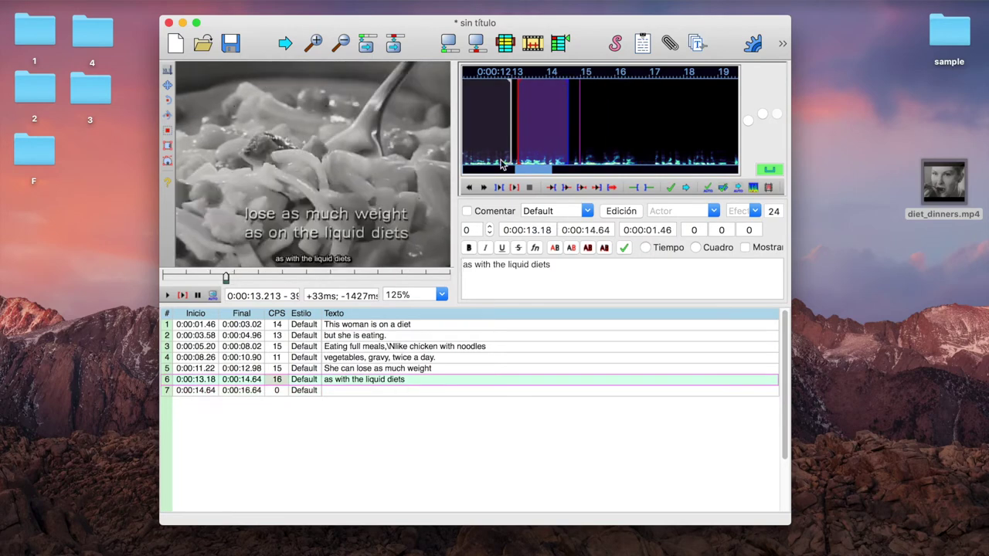
right_click(572, 123)
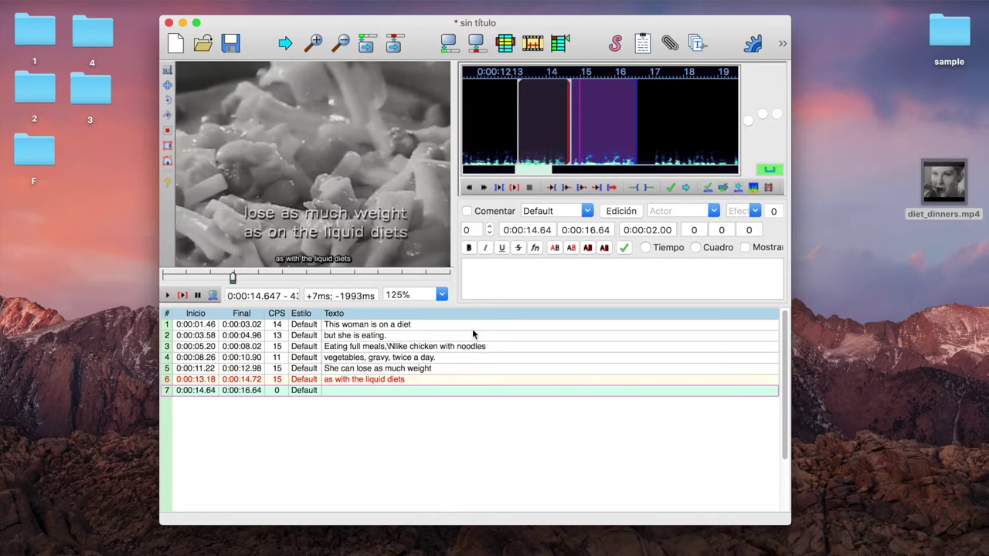
left_click(434, 385)
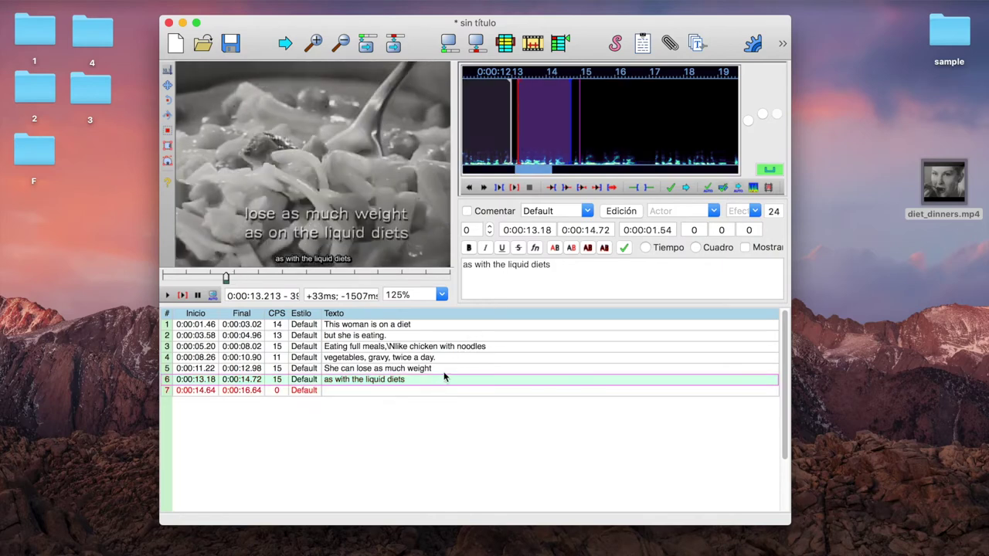
left_click(436, 369)
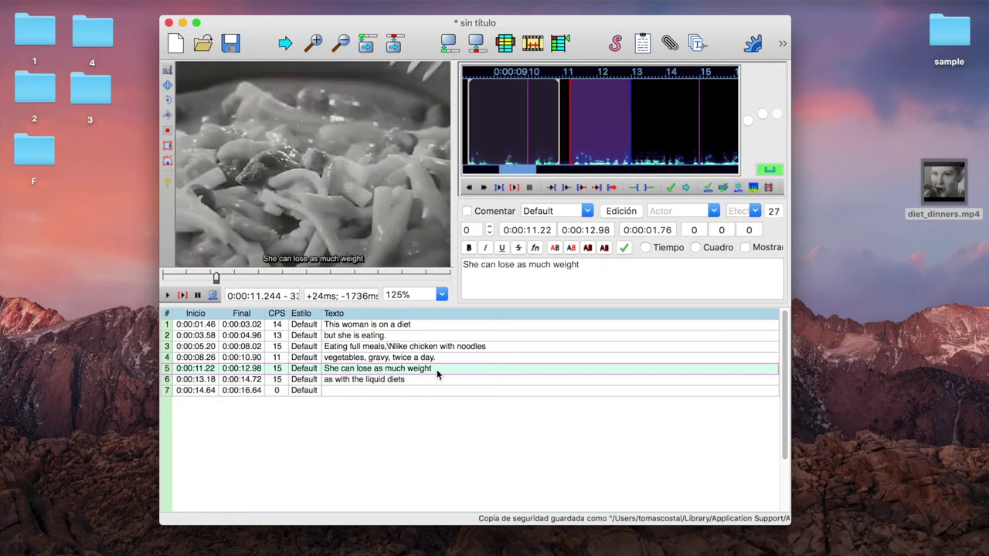
left_click(418, 380)
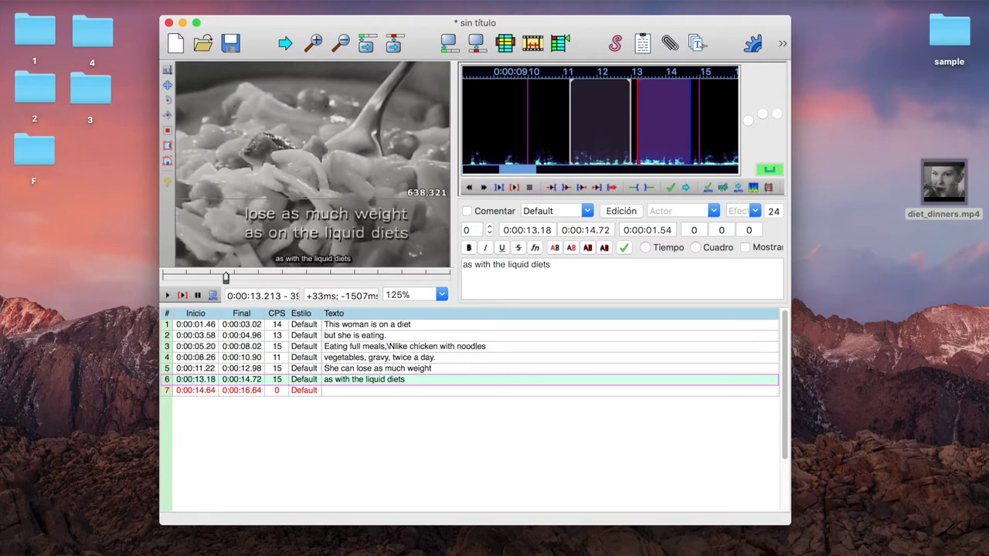
Time the seventh subtitle line on the audio spectrum from 0:00:14.92 to 0:00:17.00, replaying it to check, and commit the timing.
key("Return")
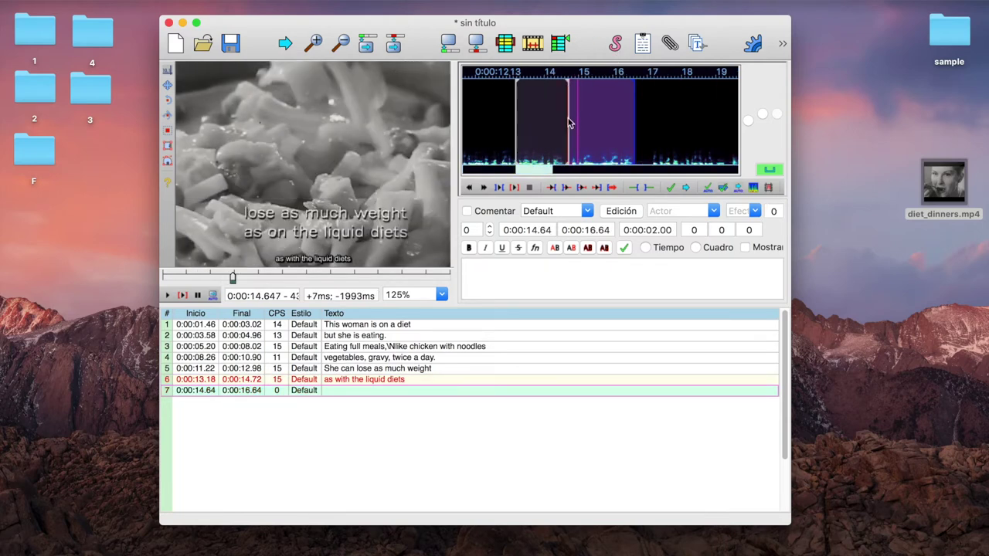
key("s")
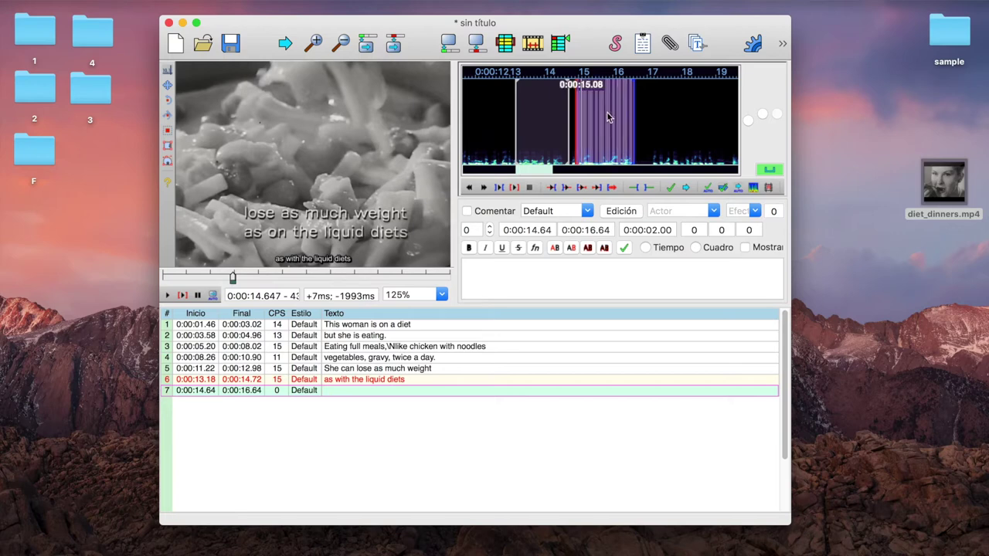
left_click_drag(642, 113, 647, 114)
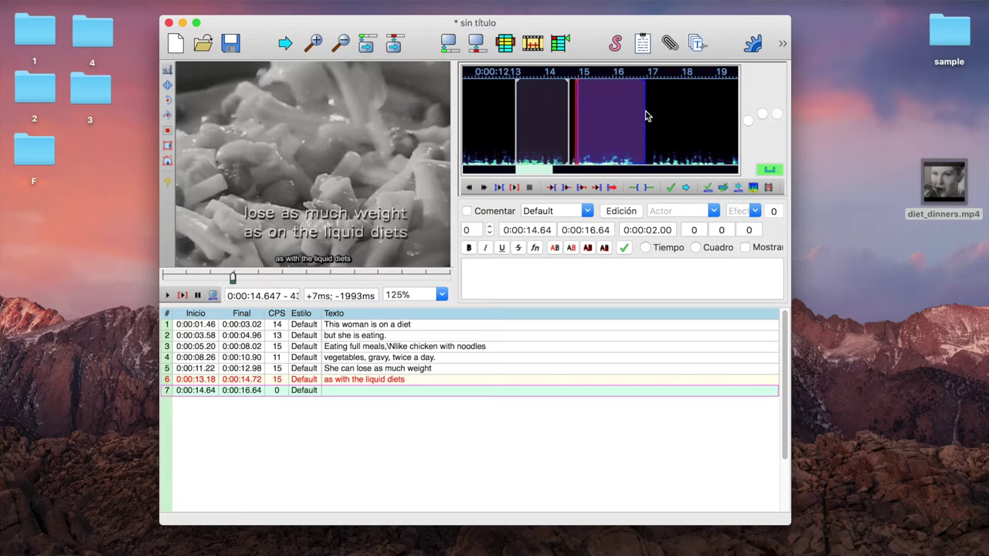
left_click(528, 264)
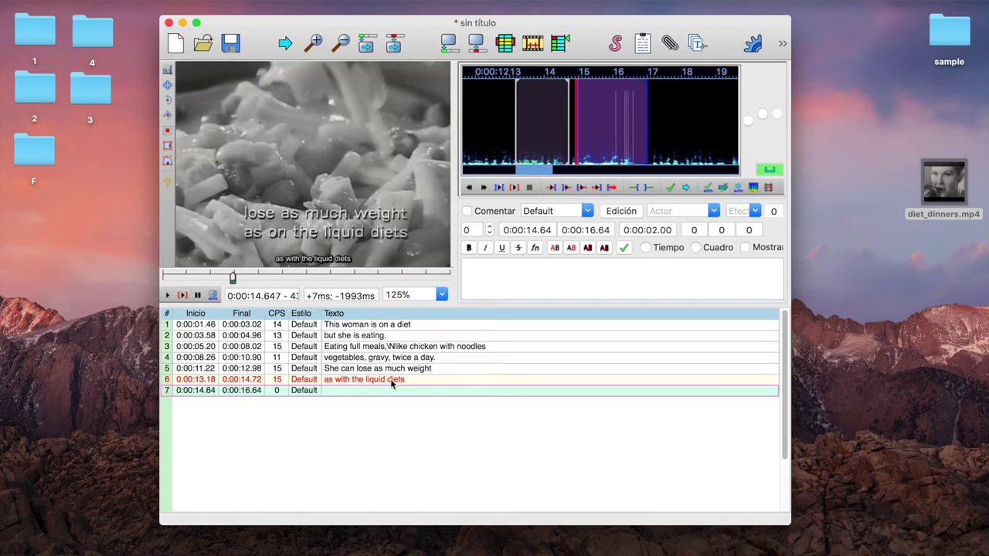
key("Return")
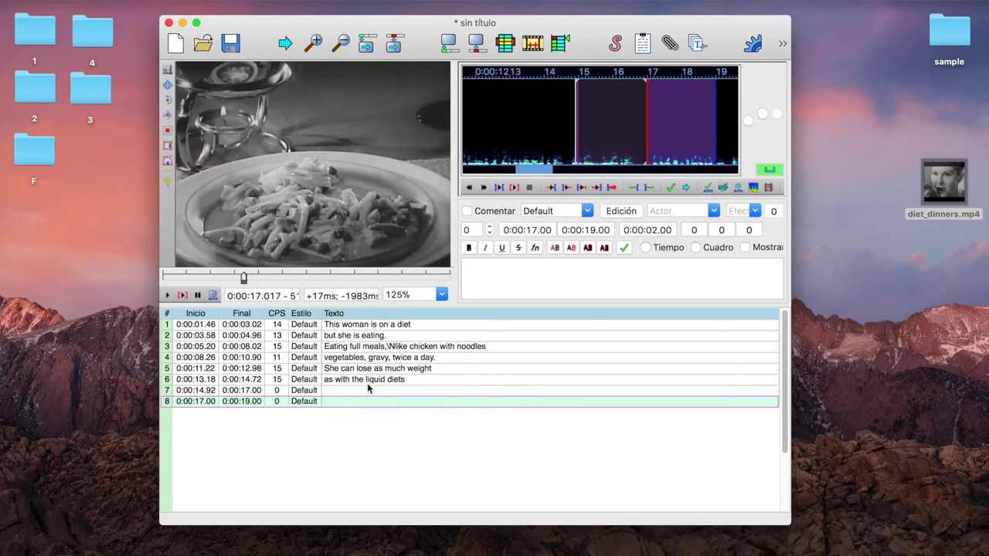
Replay the seventh subtitle line's video segment and enter "with today's new way to diet." as its text.
left_click(369, 391)
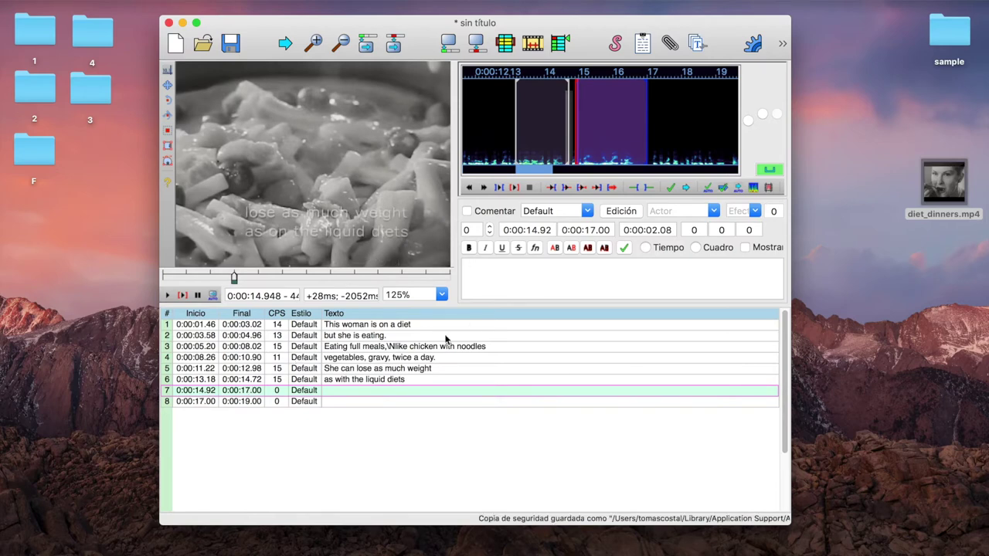
left_click(183, 296)
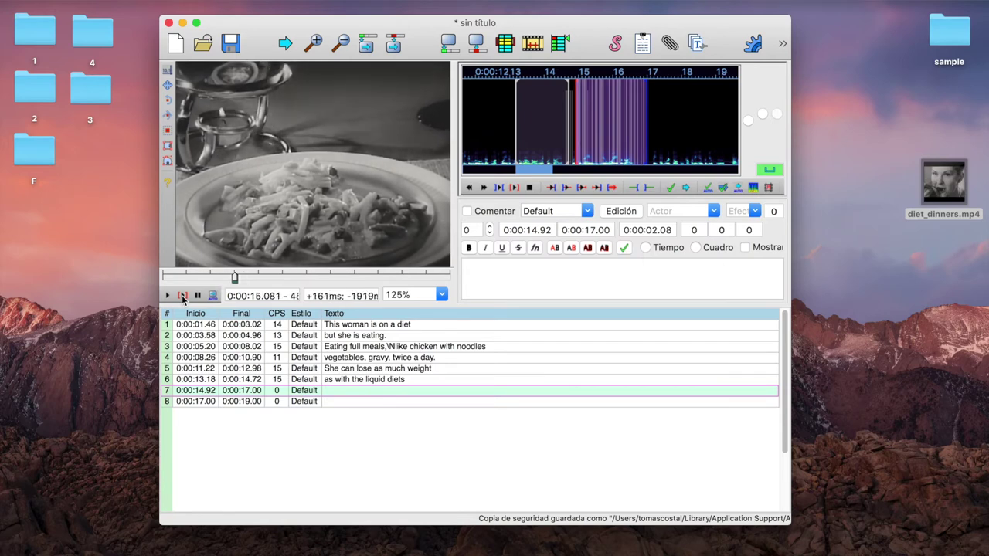
left_click(509, 272)
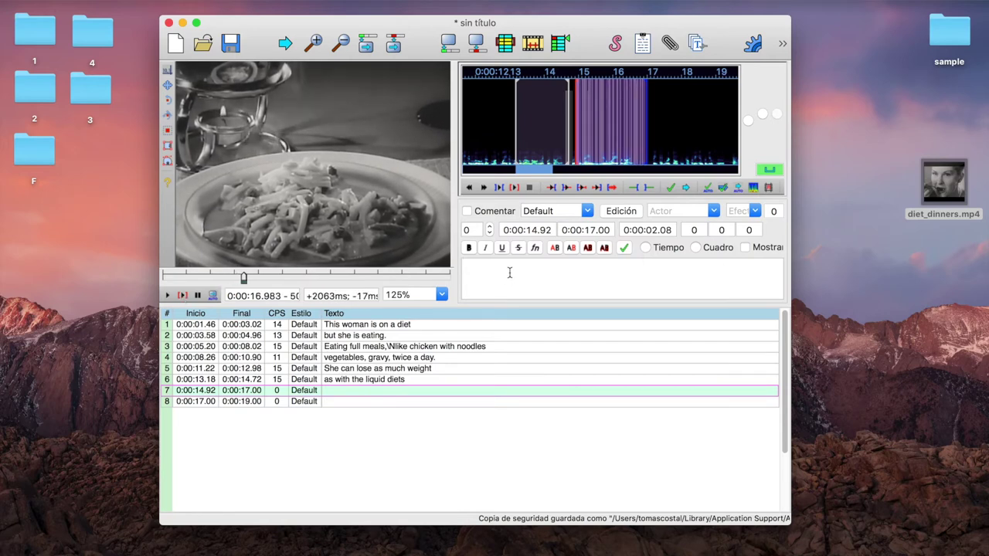
type("with tod")
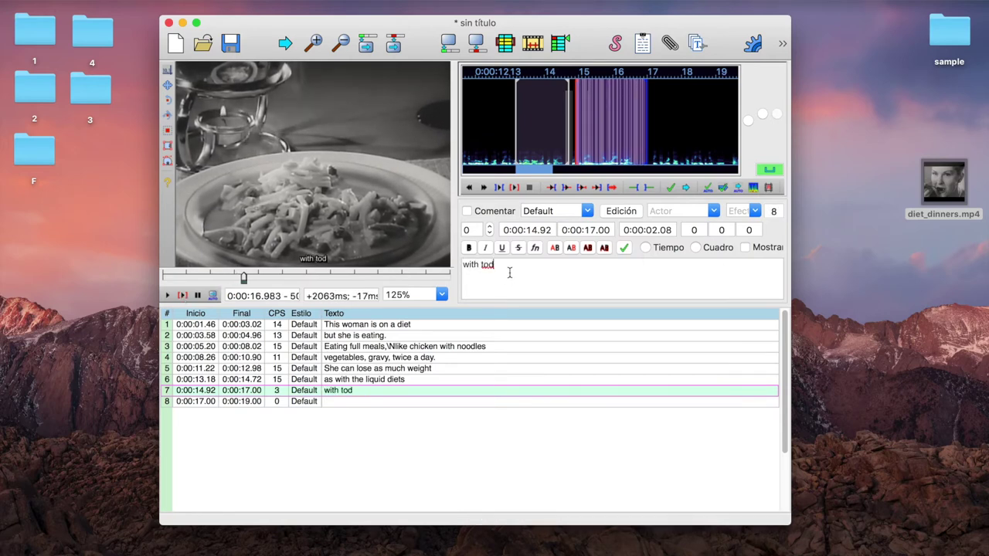
type("ay's new wa")
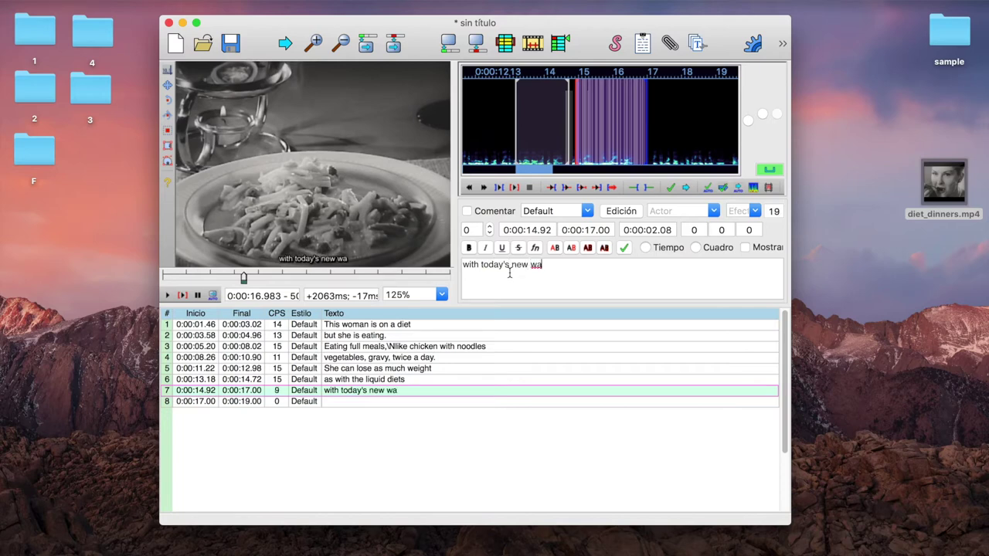
type("y to diet.")
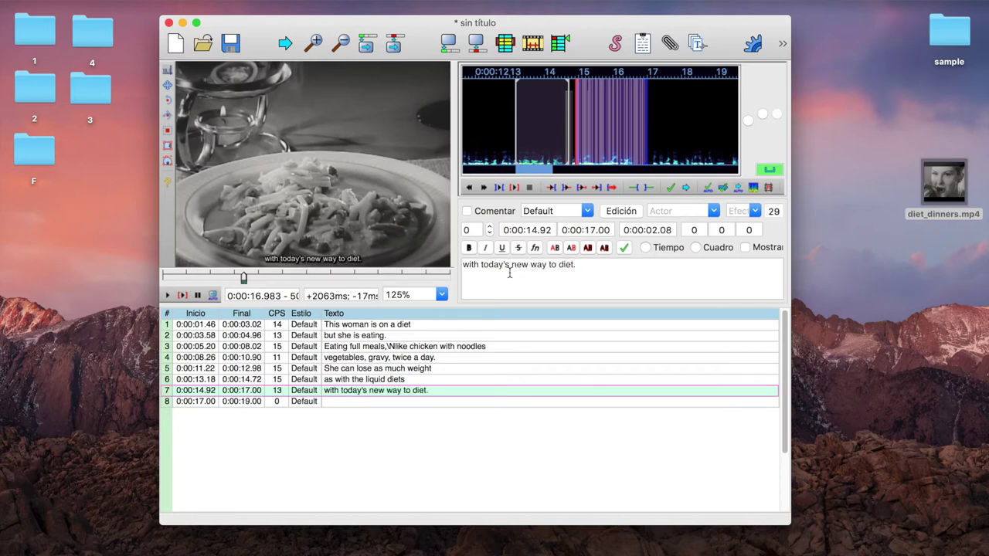
left_click(418, 390)
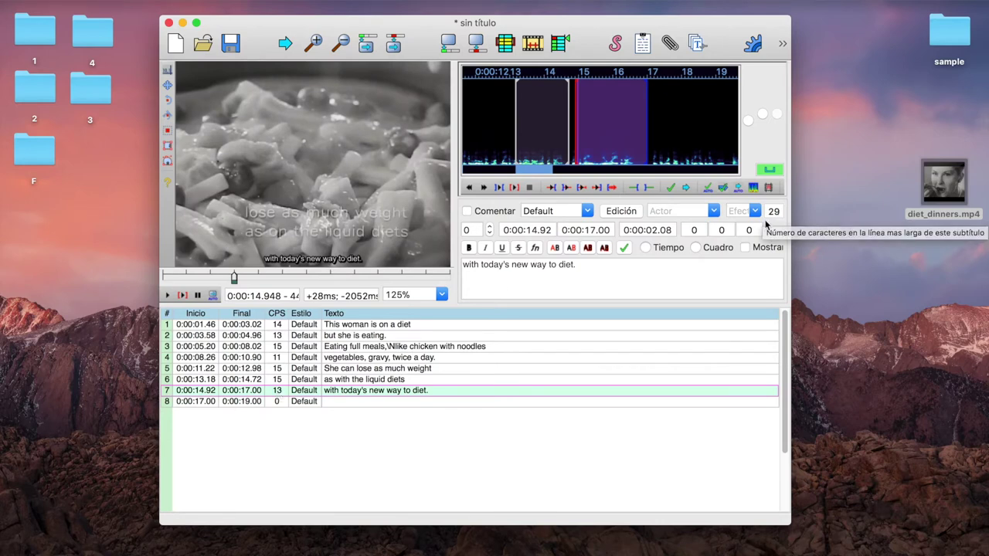
Time the eighth subtitle line on the audio spectrum from 0:00:17.22 to 0:00:20.46, replaying it to check.
key("Down")
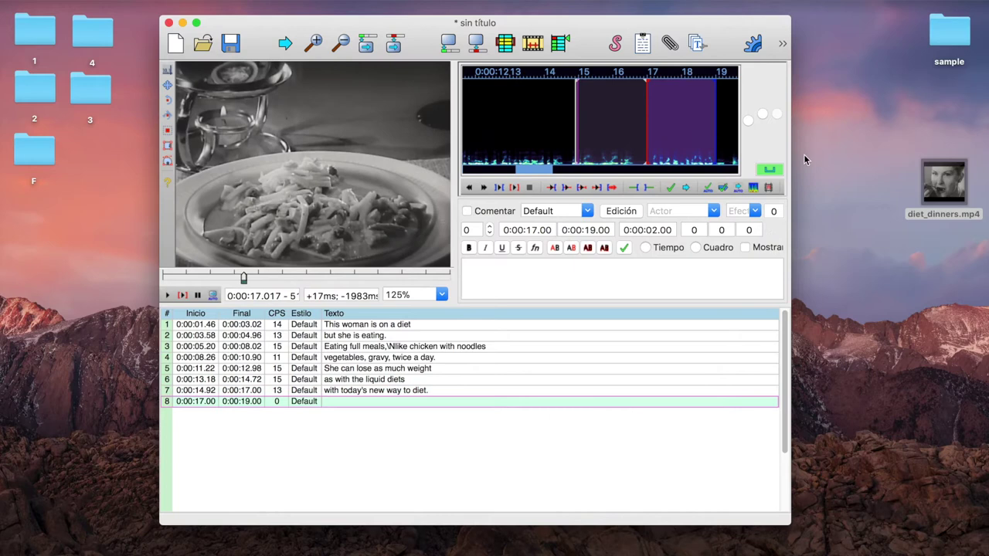
left_click(654, 127)
left_click(655, 128)
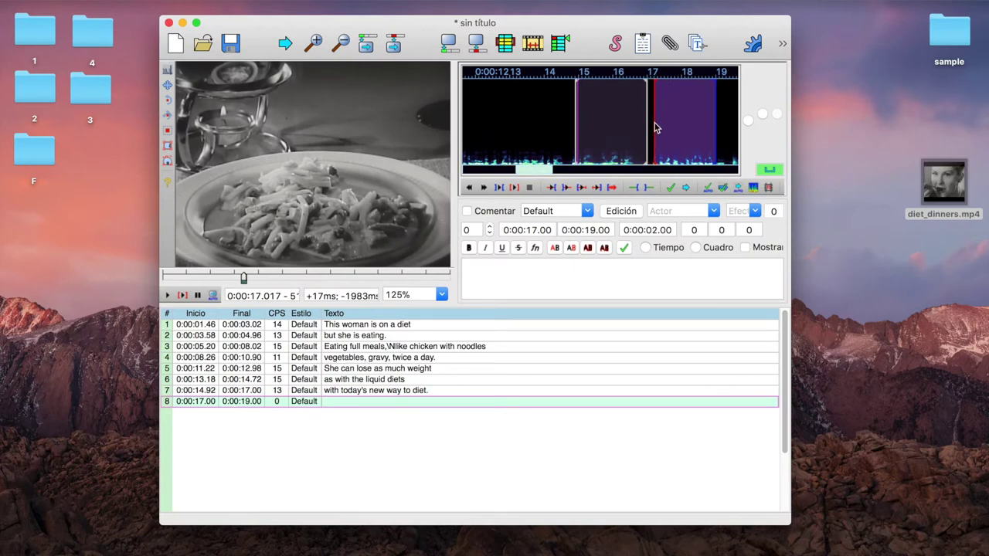
key("s")
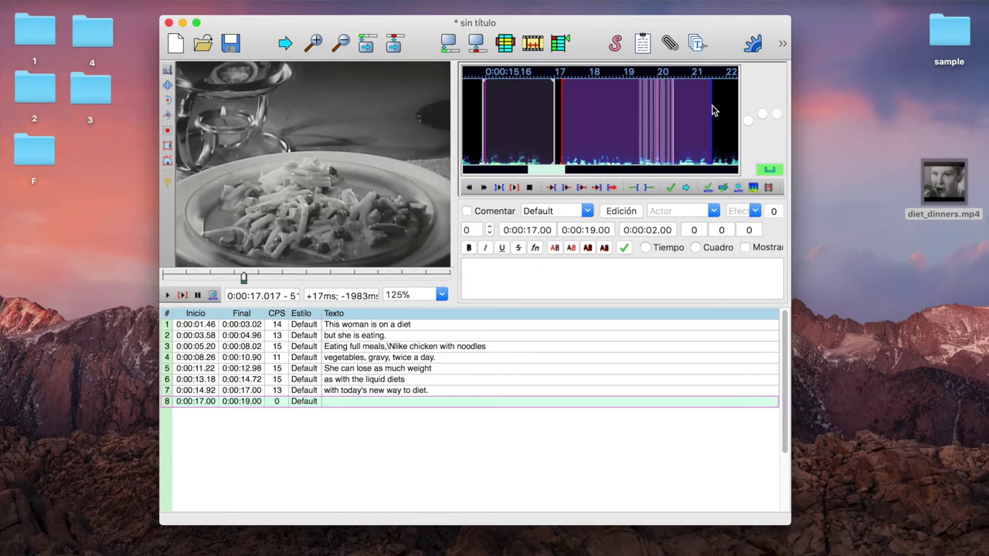
right_click(674, 116)
key("s")
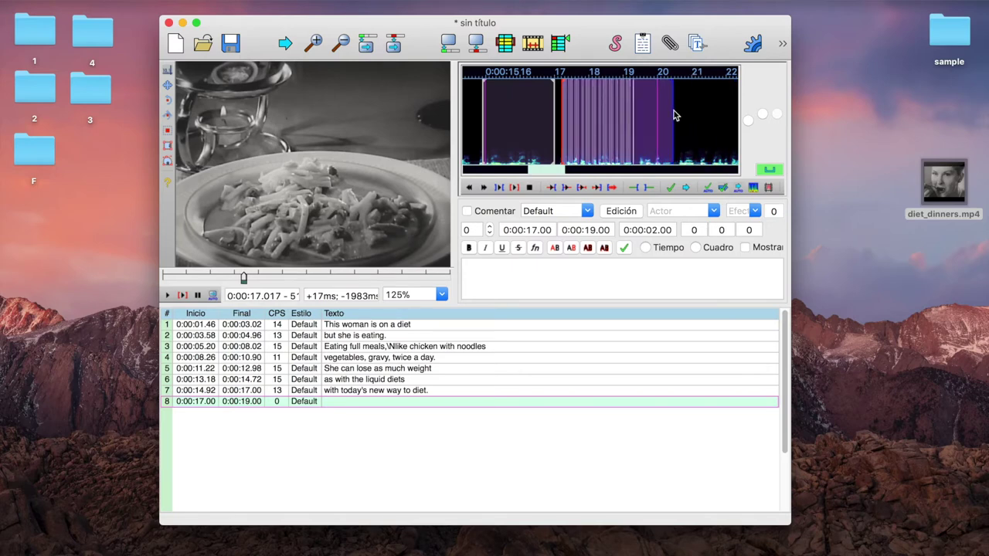
Enter "The Edward Dalton company introduces Good Measure" as the eighth subtitle line's text.
left_click(559, 278)
type("The E")
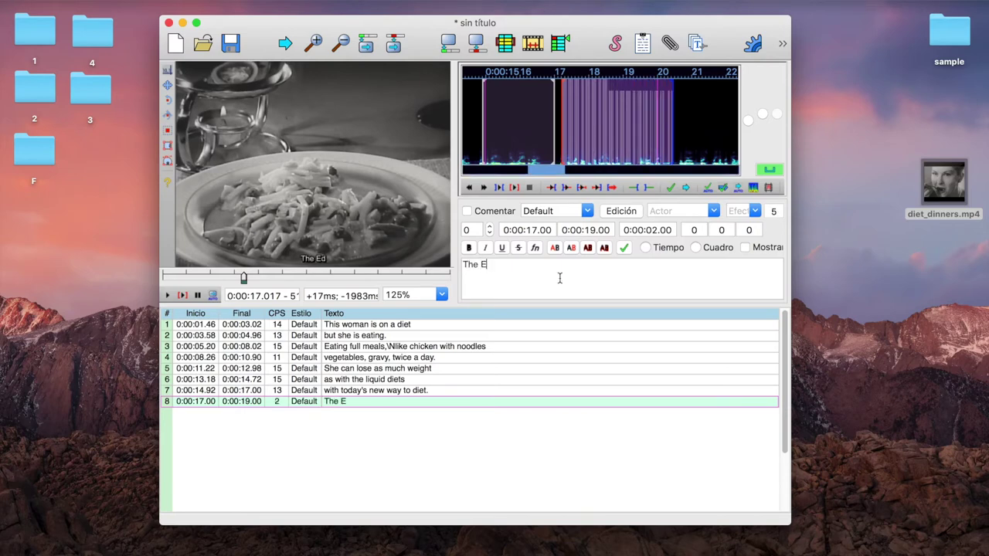
type("dward Dalt")
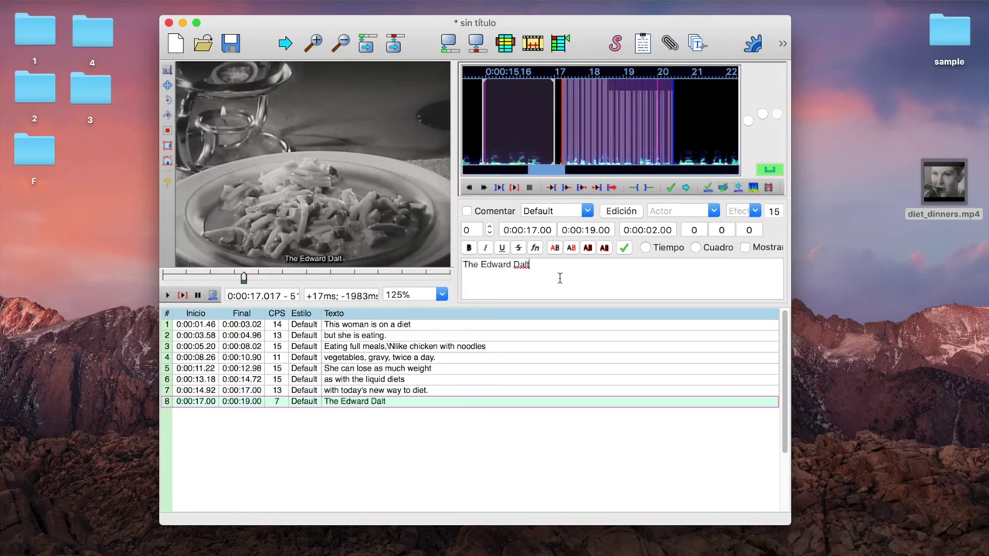
type("on company int")
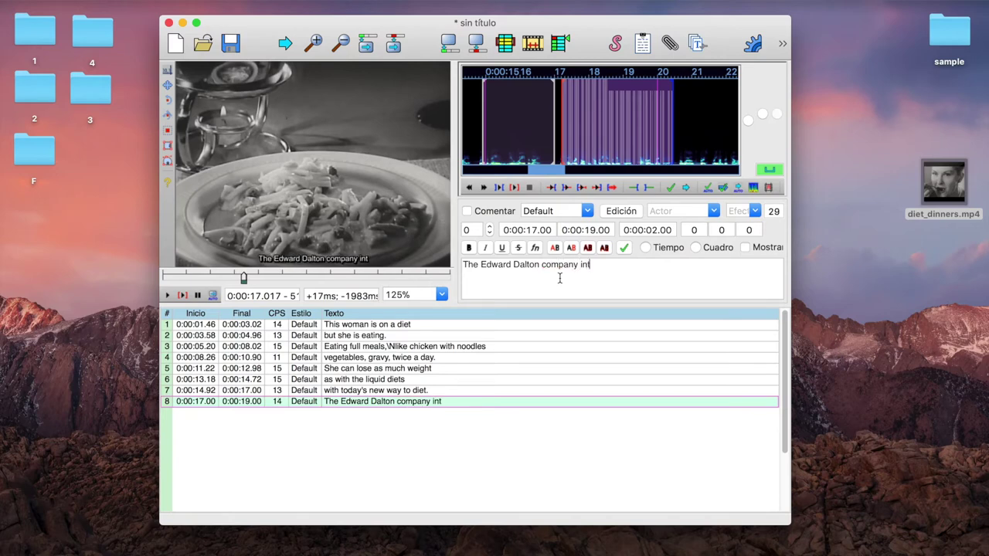
type("roduces Goo")
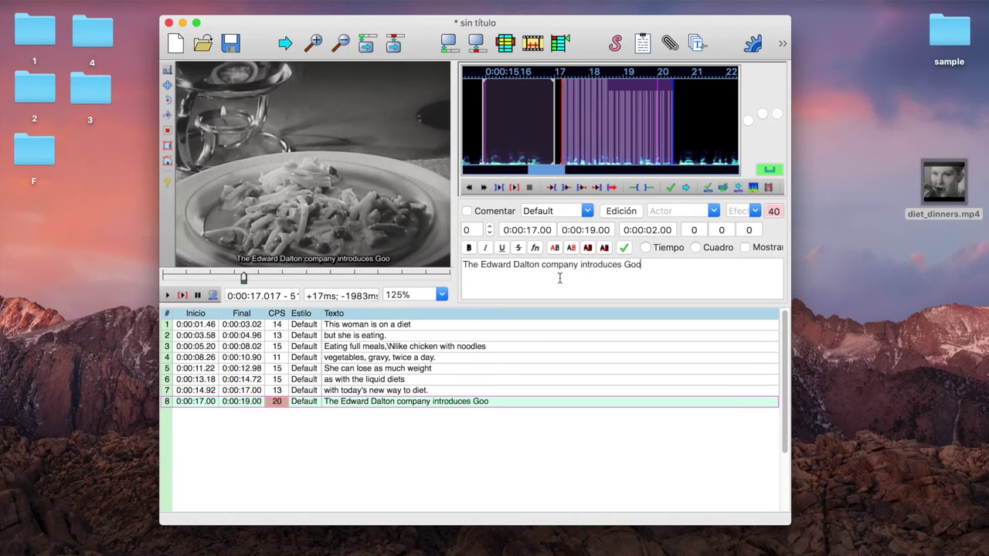
type("d Measure")
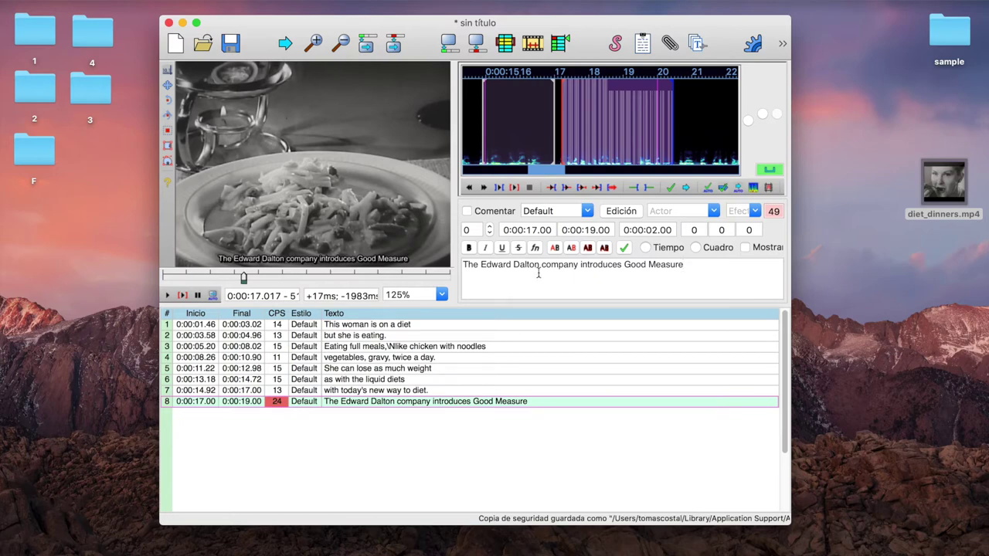
Shorten the eighth subtitle line to "Edward Dalton introduces Good Measure" by removing "The" and "company", and commit it.
double_click(468, 265)
key("BackSpace")
key("Delete")
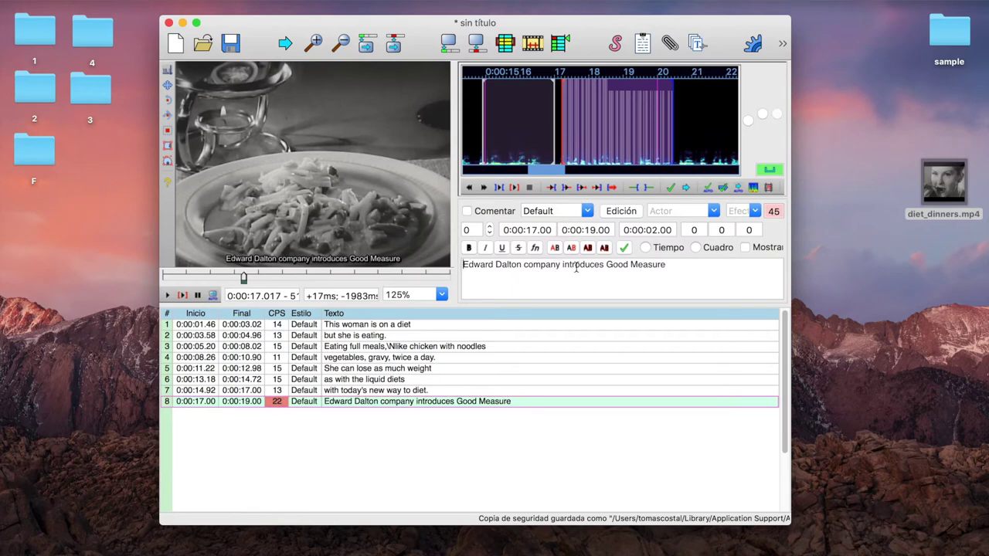
double_click(540, 265)
key("BackSpace")
key("Delete")
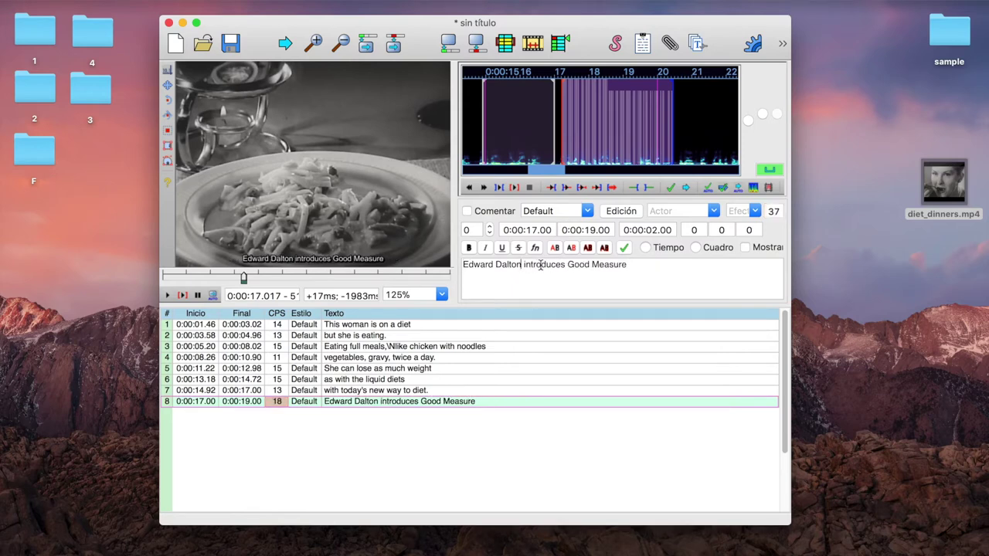
key("Return")
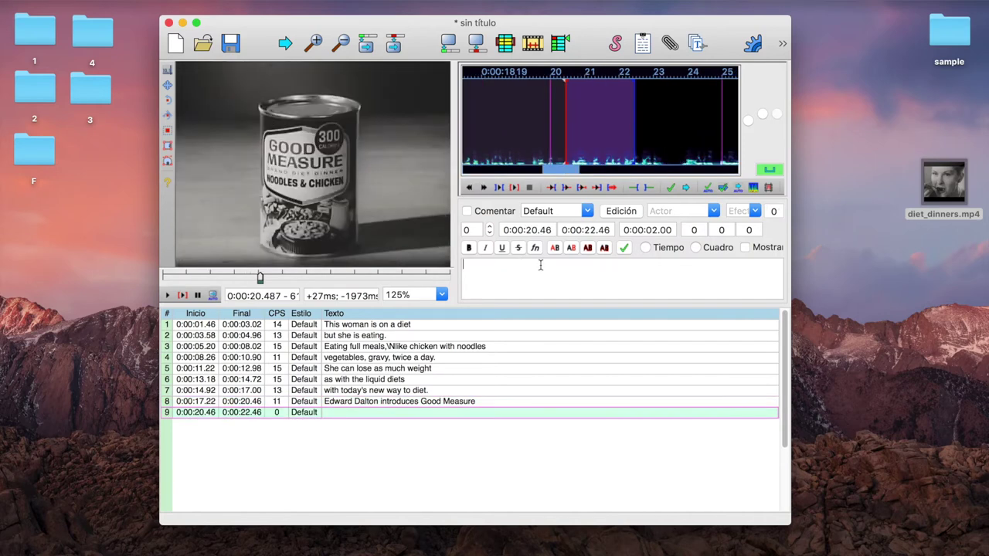
Set the eighth subtitle line's end to 0:00:20.42, commit it, and check the line against the video.
left_click(456, 405)
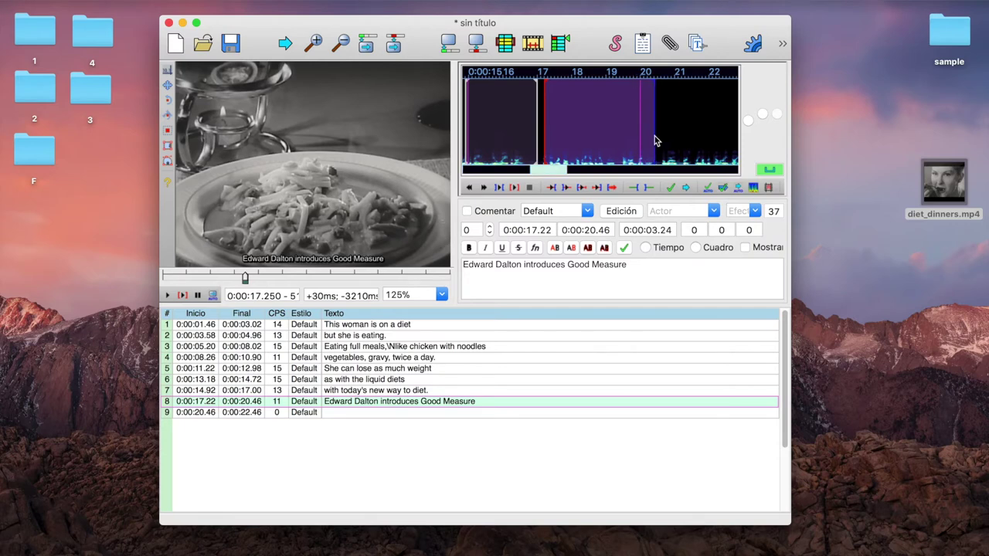
key("space")
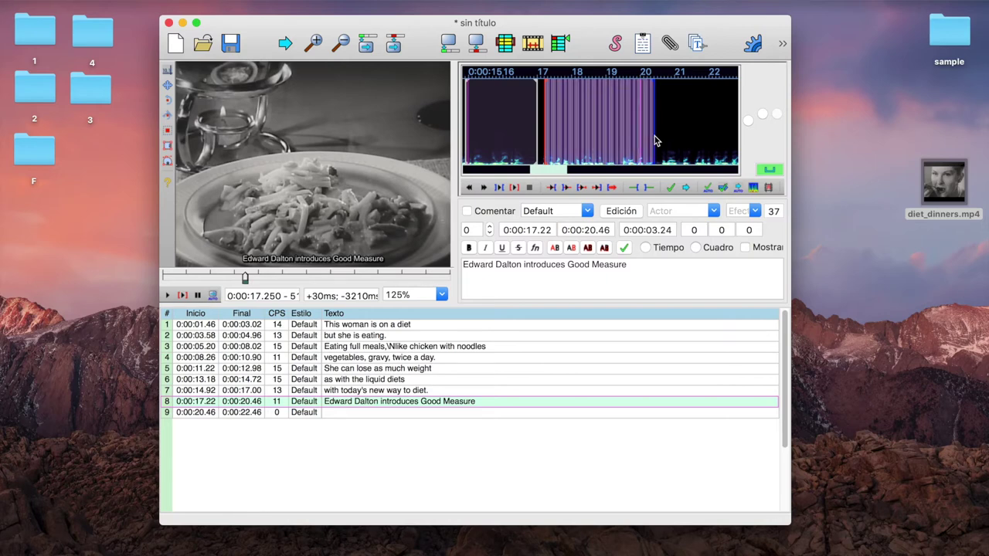
key("Return")
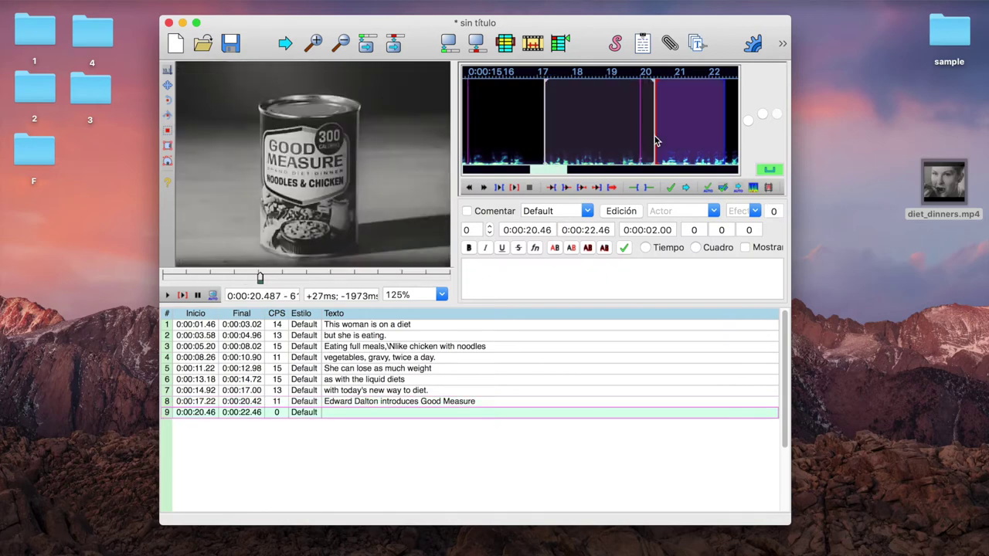
left_click(366, 401)
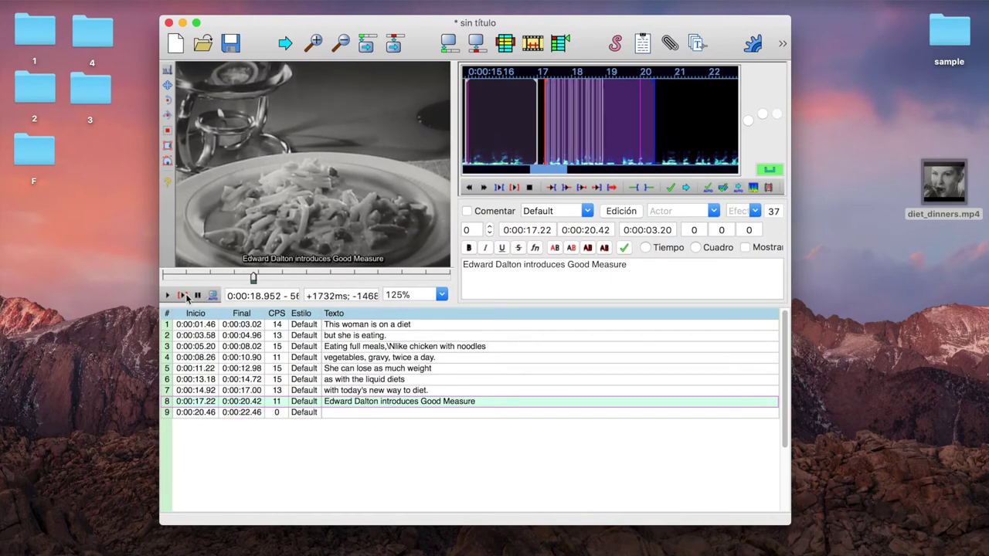
key("Return")
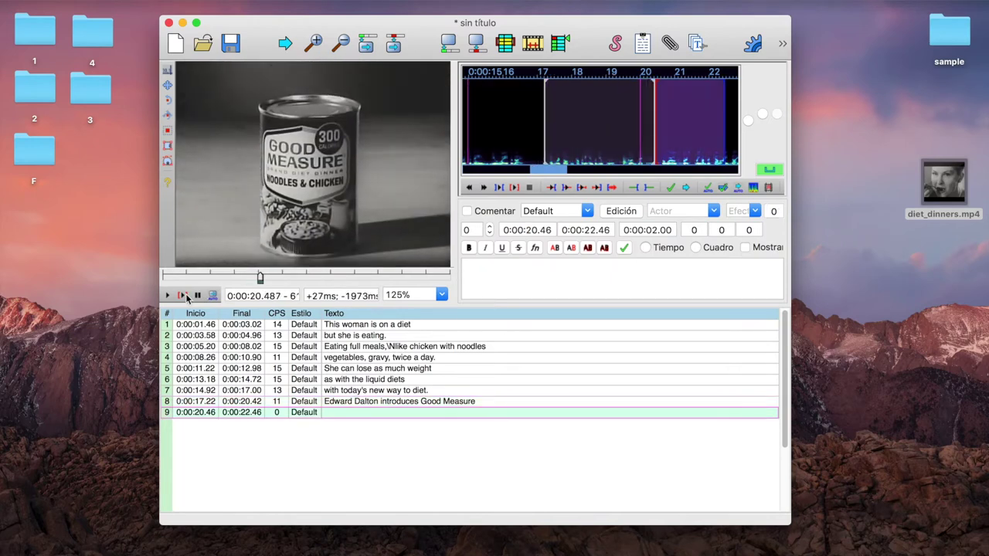
Time the ninth subtitle line on the audio spectrum from 0:00:20.62 to 0:00:23.38, replaying it to check.
left_click(660, 131)
left_click_drag(551, 170, 562, 171)
left_click_drag(636, 116, 671, 118)
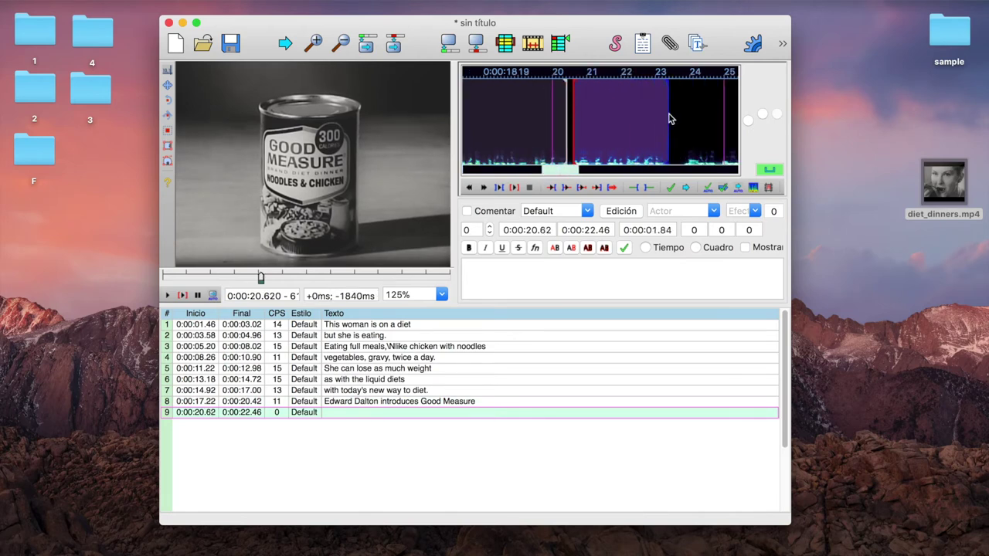
key("s")
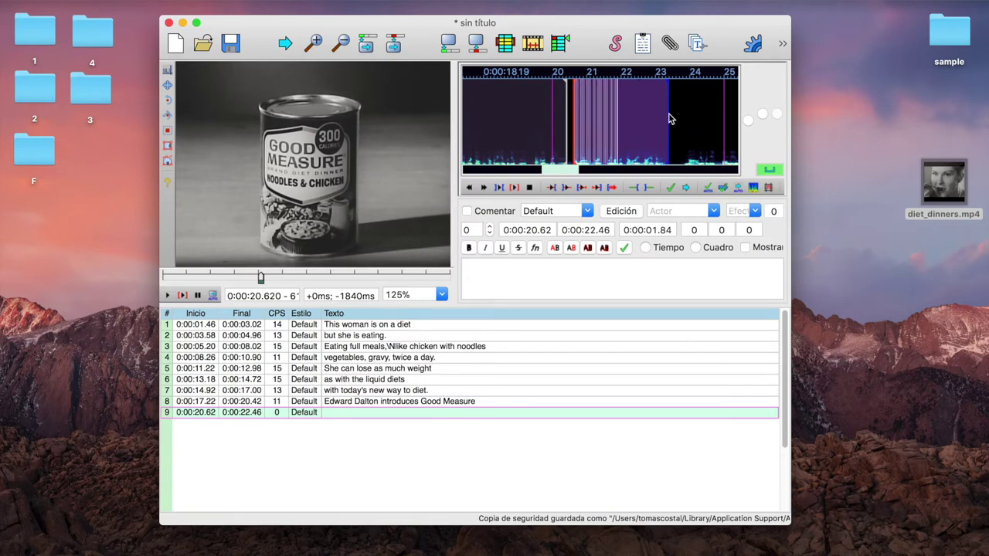
Enter "the world's 300-calorie diet dinners" as the ninth subtitle line's text, commit it, and check the line against the video.
left_click(499, 266)
type("the world's 300-calorie diet dinners")
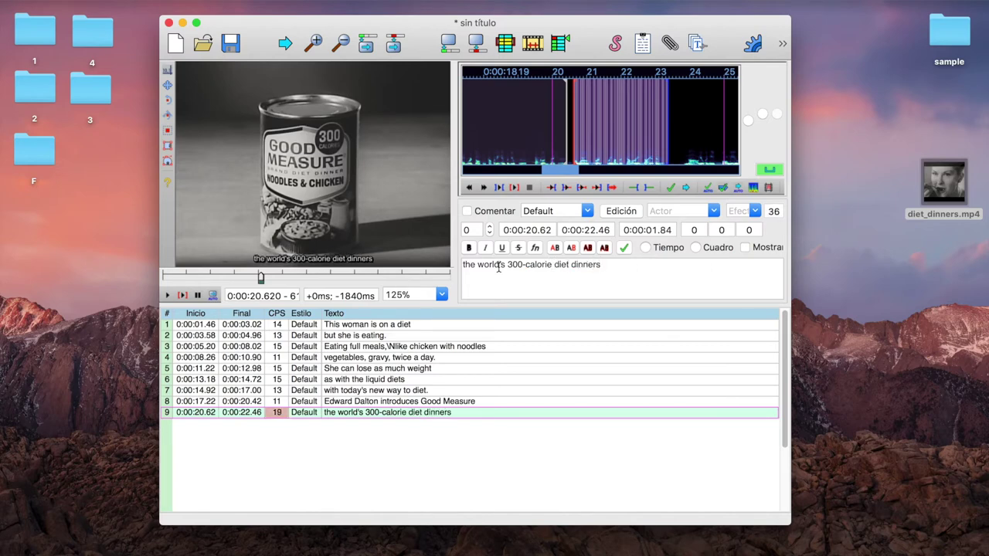
key("Return")
left_click(378, 412)
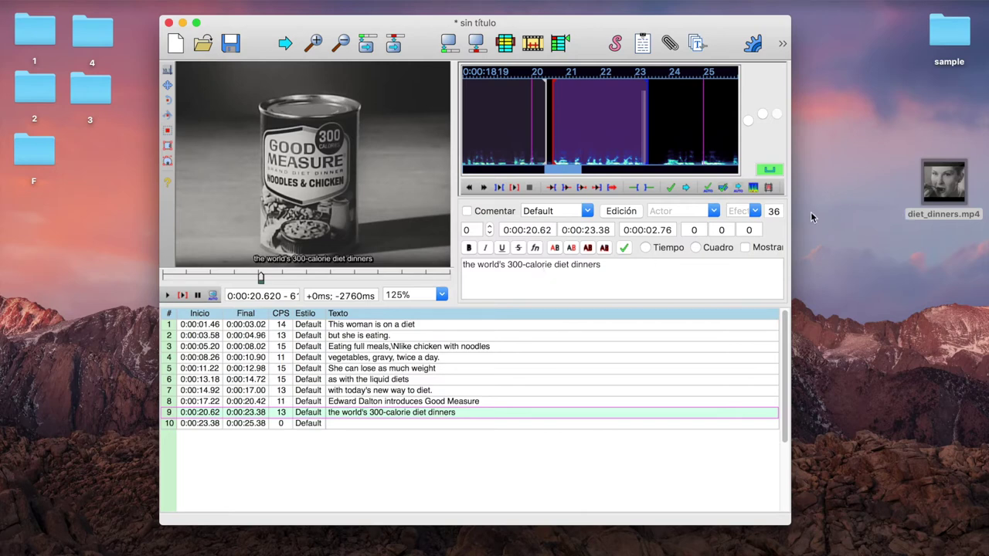
left_click(184, 296)
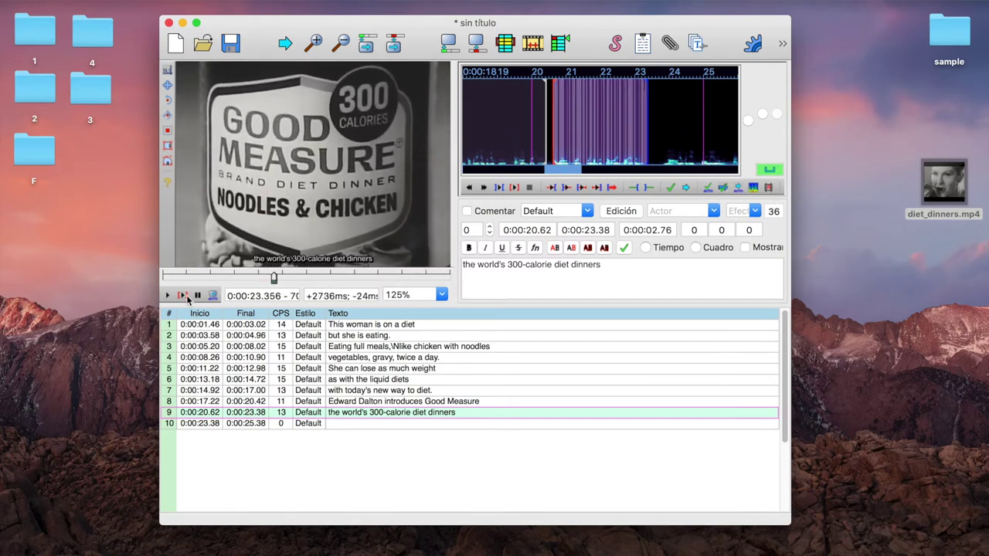
key("Return")
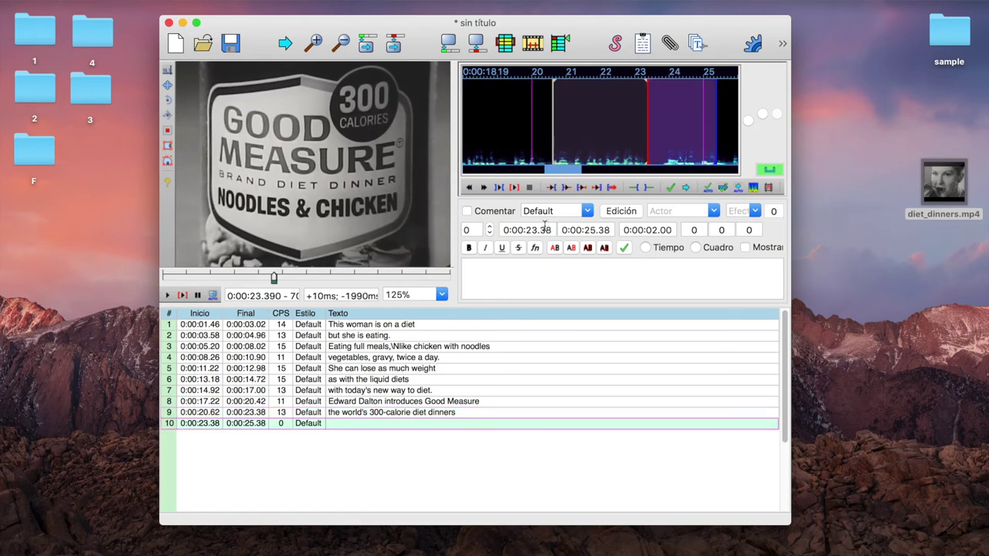
Time the tenth subtitle line on the audio spectrum from 0:00:23.86 to 0:00:27.18, replaying it to check.
mouse_move(647, 136)
left_mouse_down()
mouse_move(730, 129)
mouse_move(568, 139)
left_mouse_up()
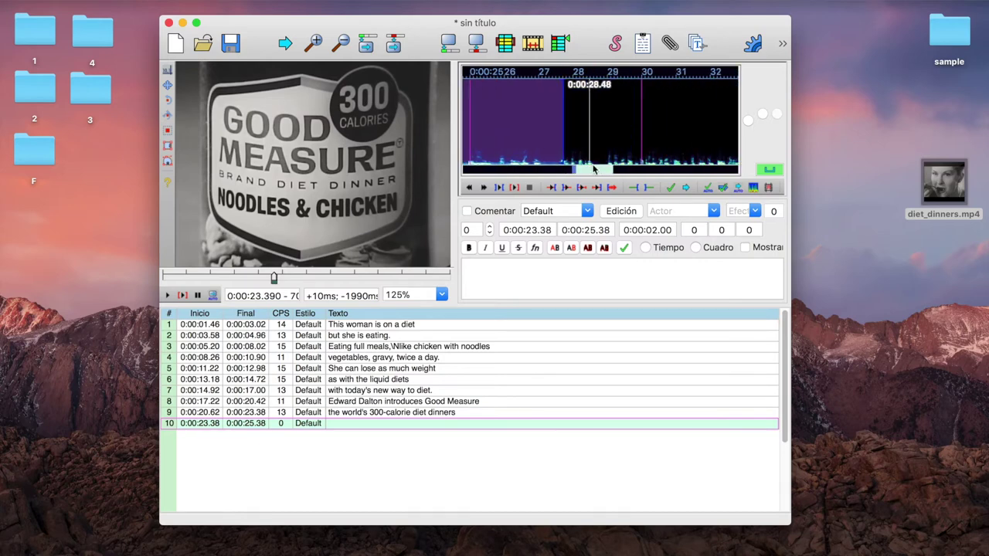
left_click_drag(595, 178, 589, 177)
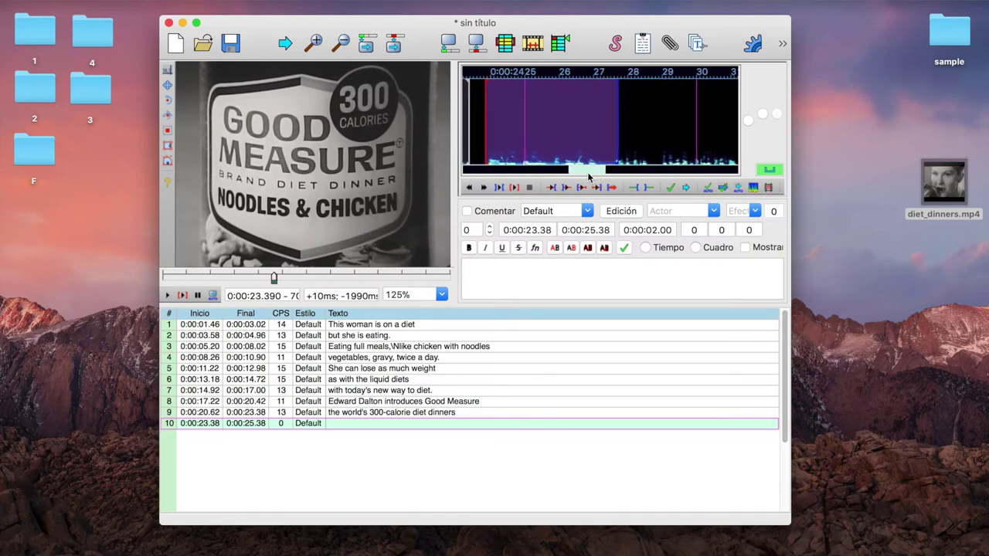
left_click(612, 129)
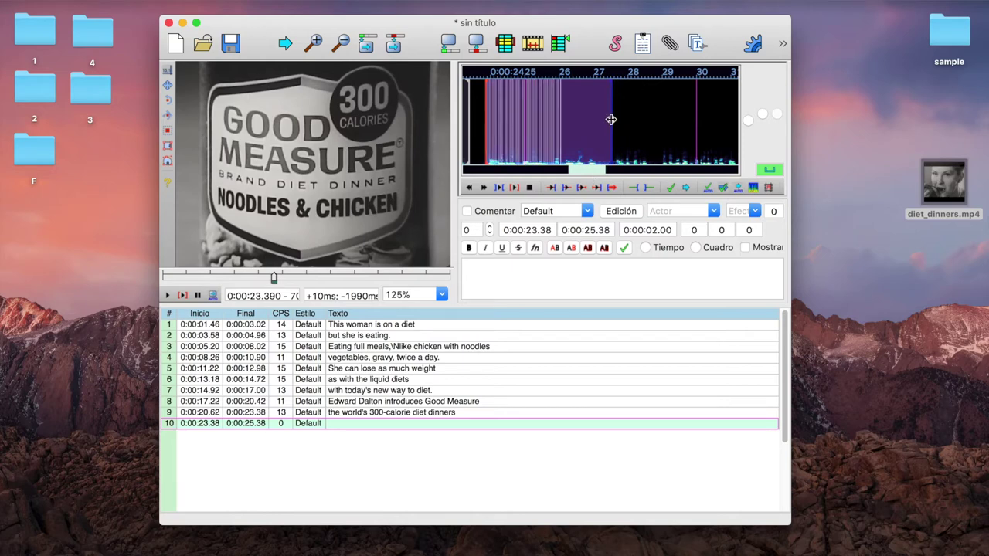
left_click_drag(611, 120, 601, 124)
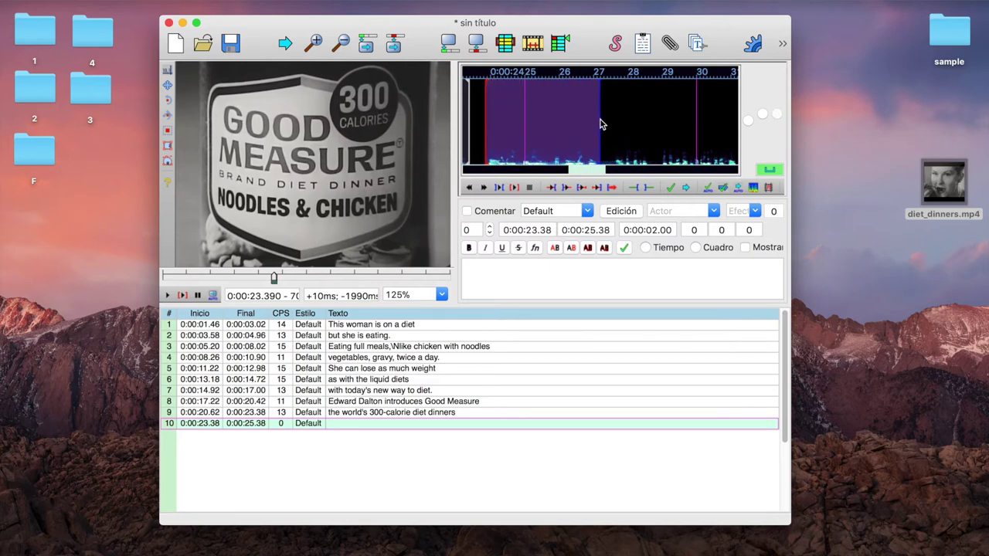
Enter "Now you can eat full meals and lose weight too" as the tenth subtitle line's text.
left_click(562, 272)
type("Now you can eat")
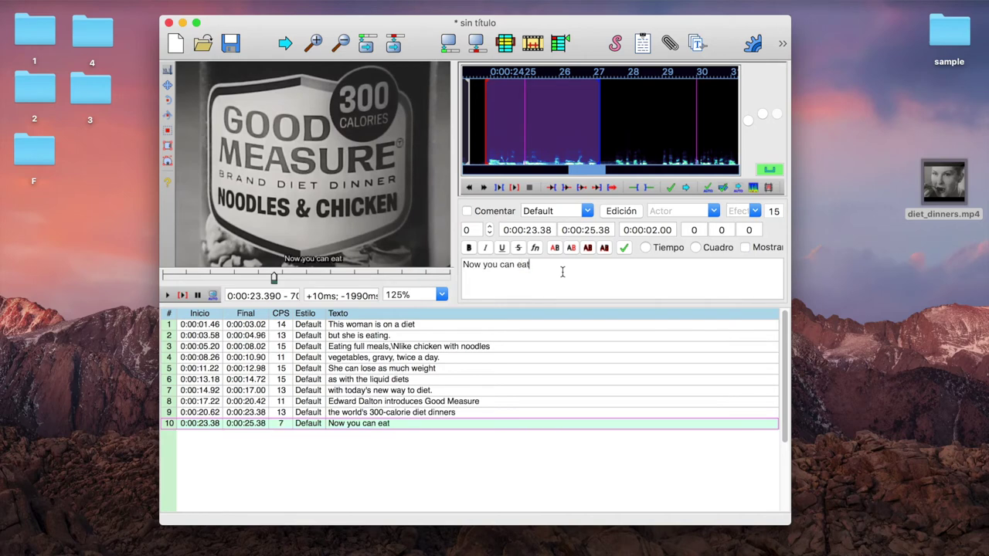
type(" full mea")
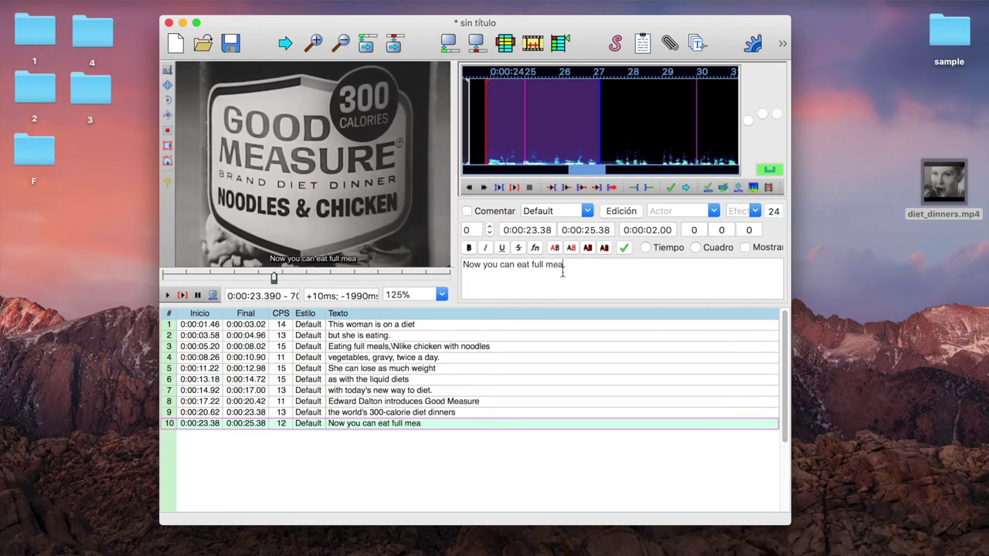
type("ls and lose wei")
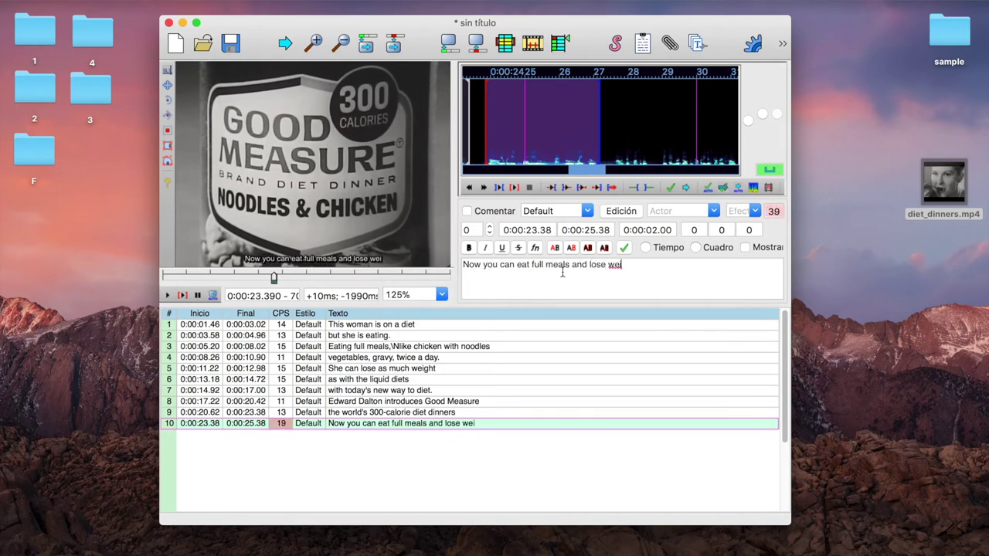
type("ght too")
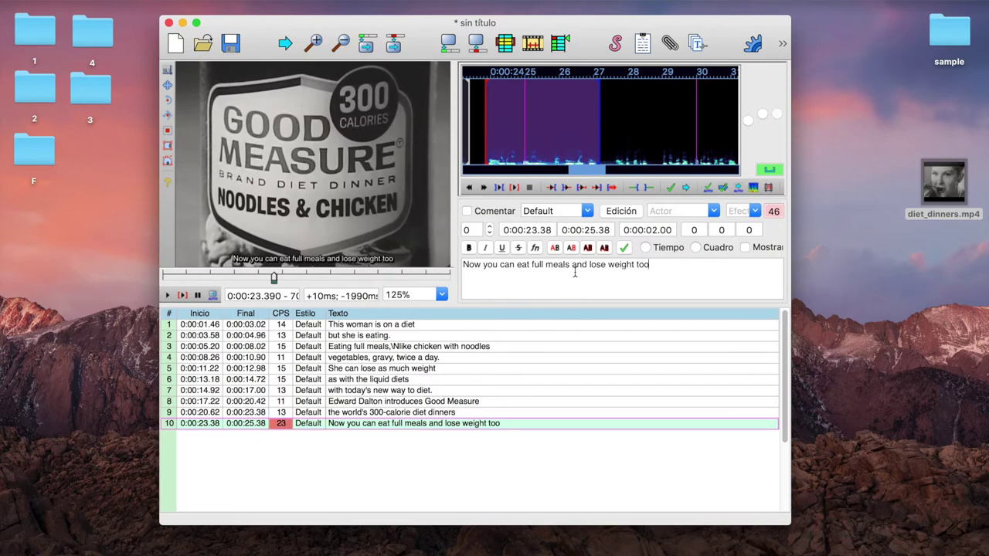
Replace the space after "meals" in the tenth subtitle line with an \N line break, commit it, and check the line against the video.
key("BackSpace")
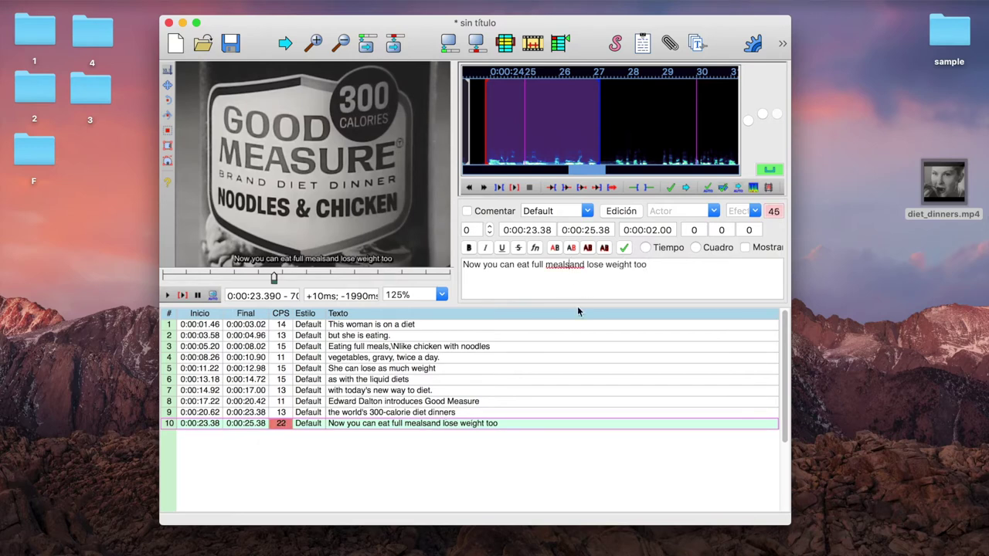
type("\\N")
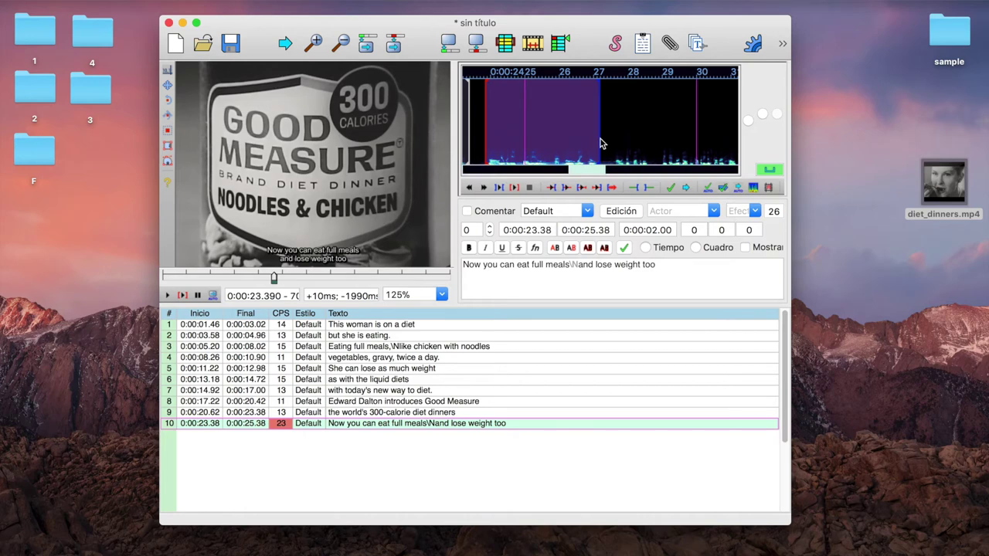
key("Return")
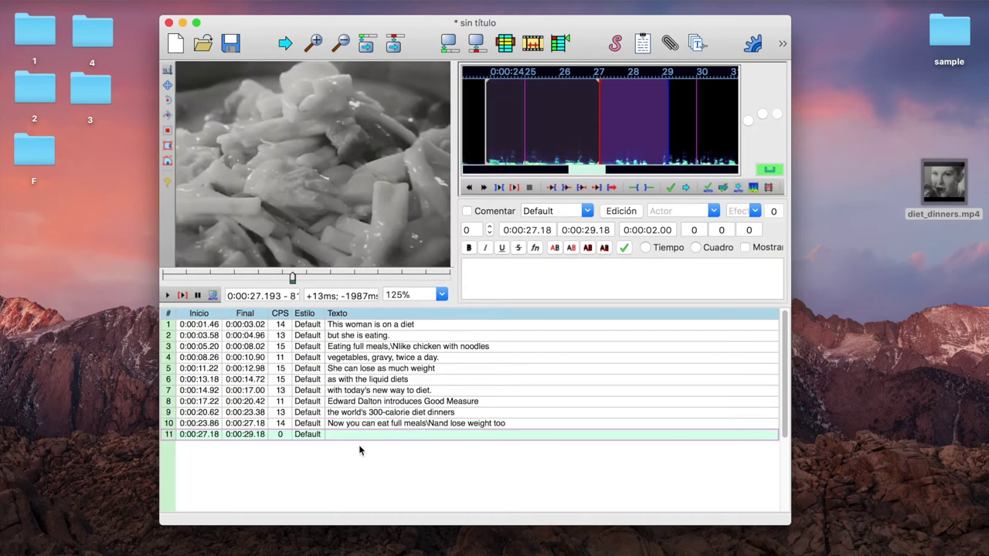
left_click(374, 425)
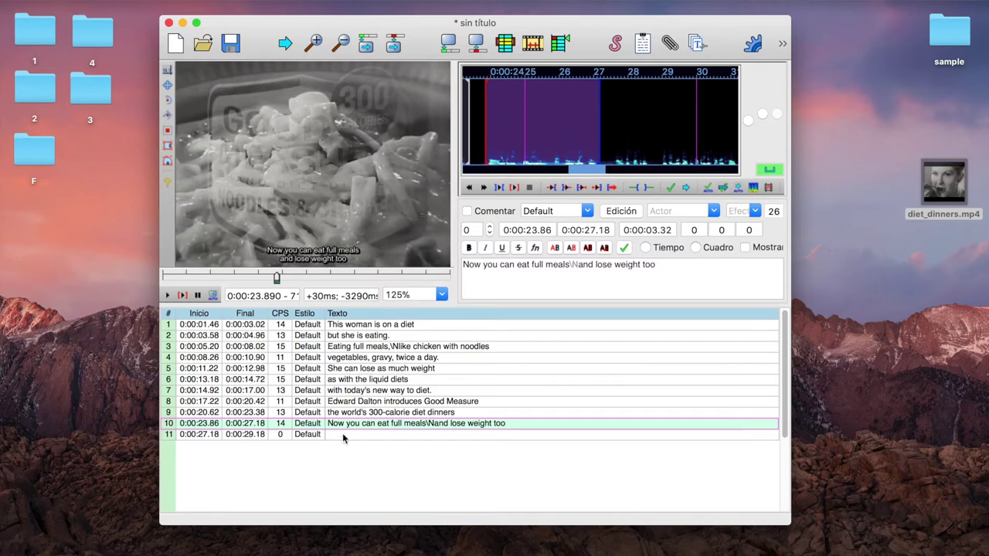
left_click(183, 296)
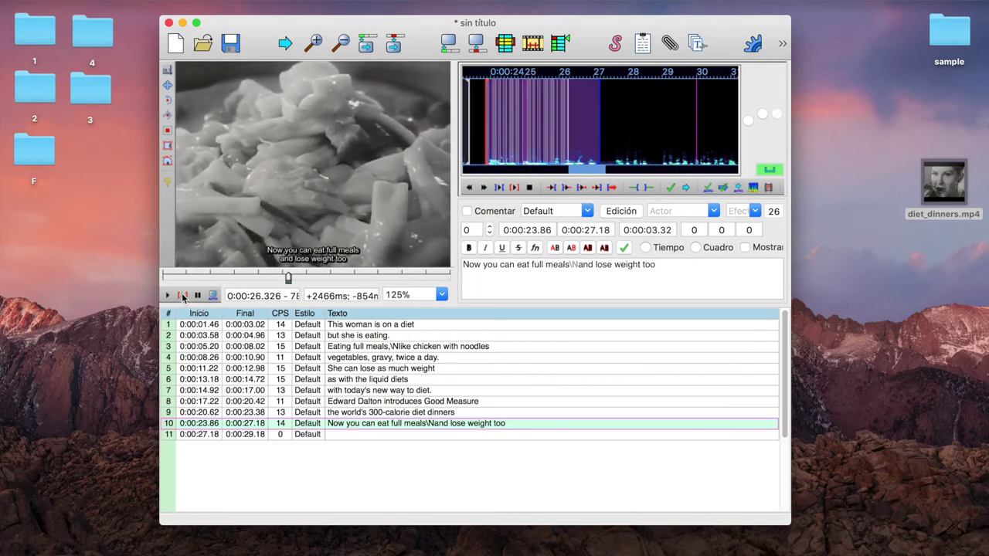
left_click(183, 296)
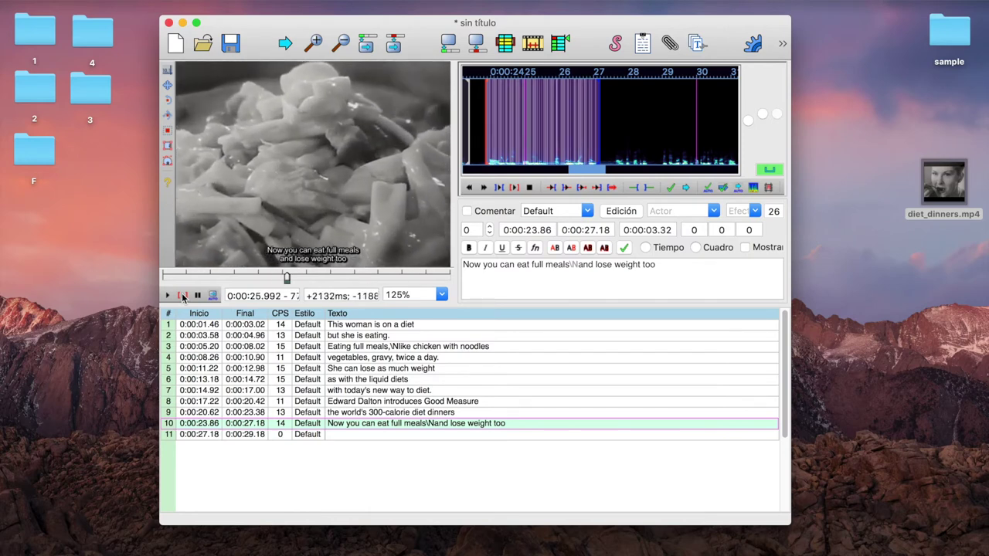
Time the eleventh subtitle line from 0:00:27.54 to 0:00:28.70 and commit it with the text "How is this possible?".
left_click(651, 139)
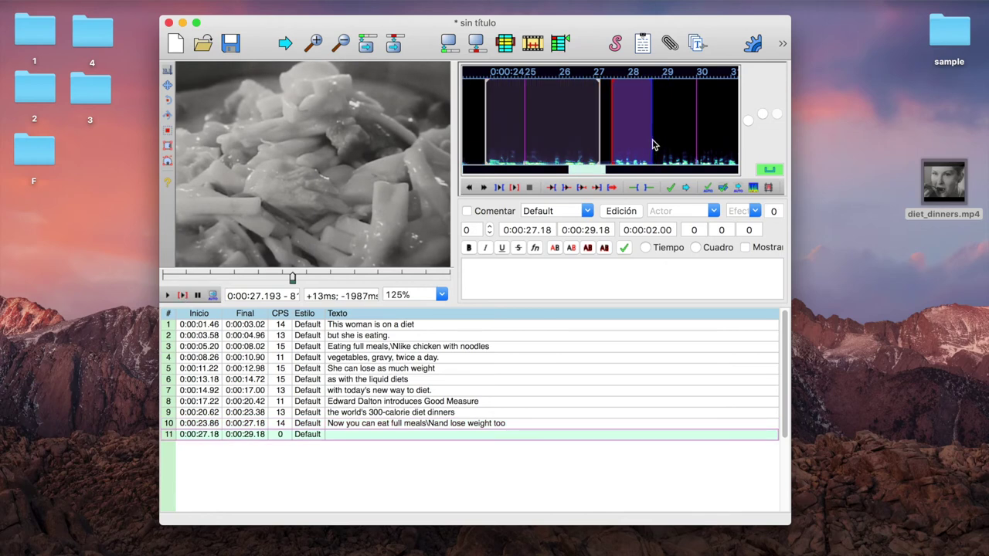
key("s")
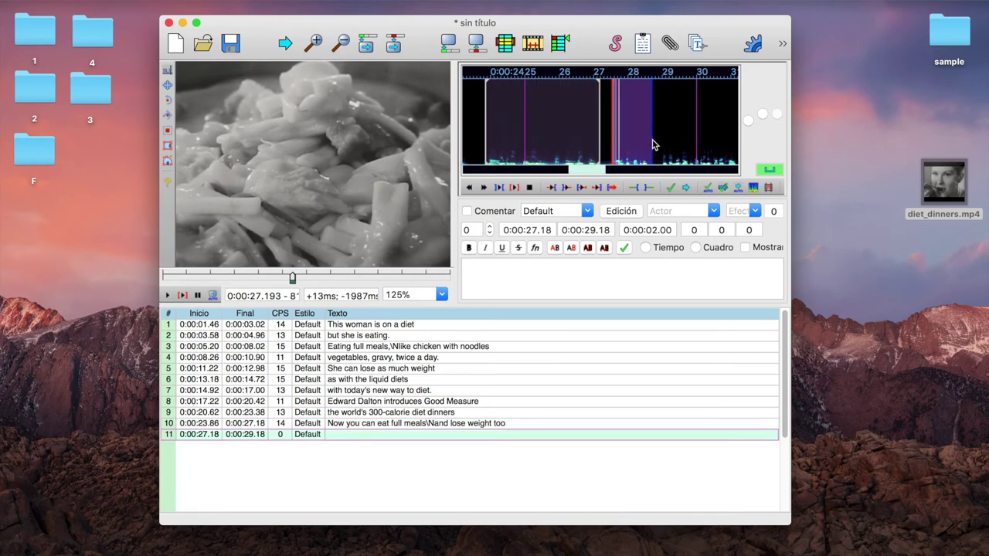
type("H")
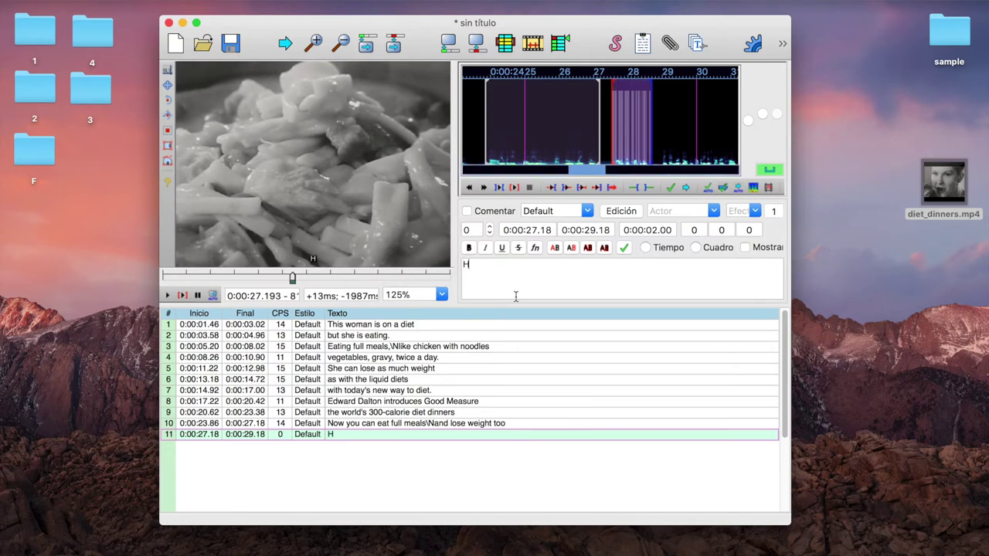
type("ow is this possible?")
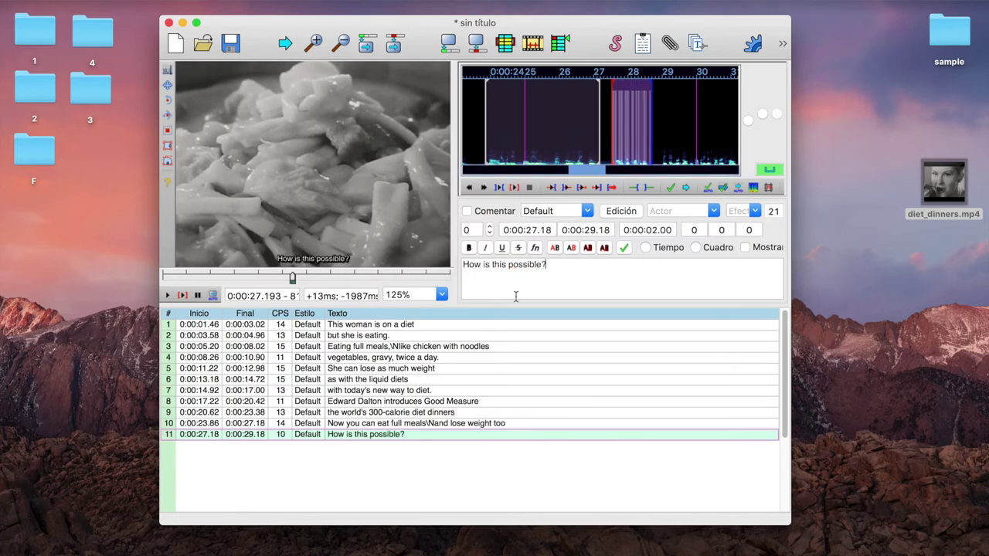
key("Return")
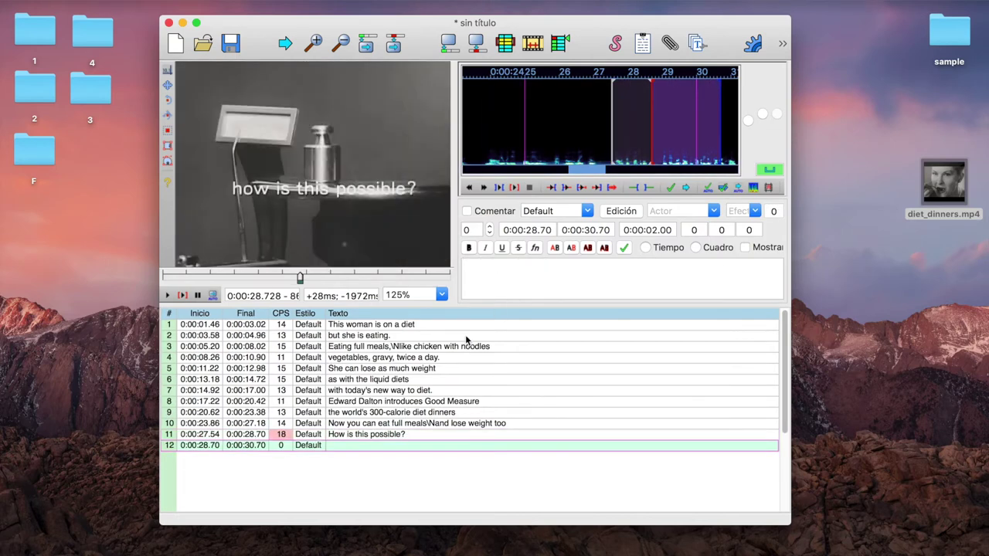
Extend the eleventh subtitle line to run from 0:00:27.44 to 0:00:28.82, commit it, and check it against the video.
left_click(395, 436)
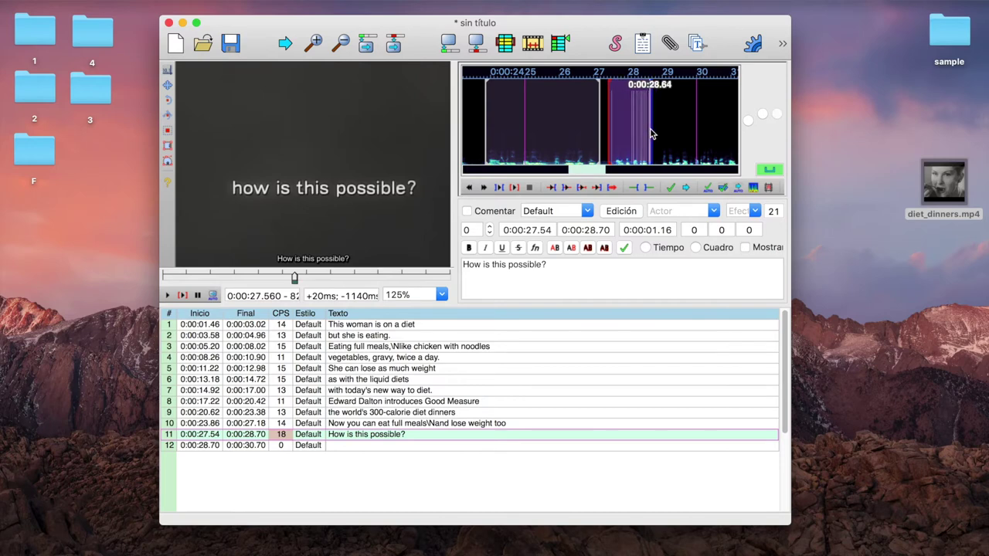
key("Return")
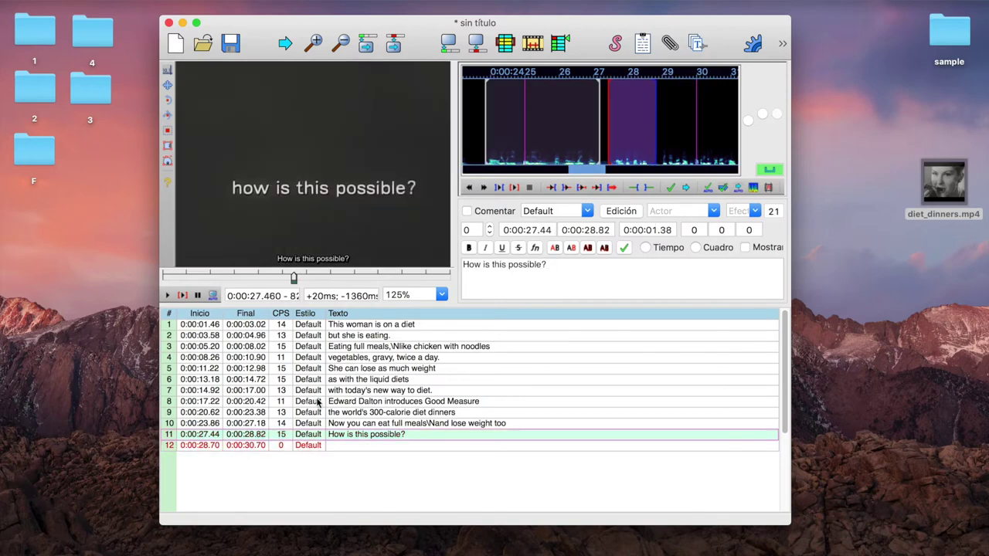
left_click(181, 296)
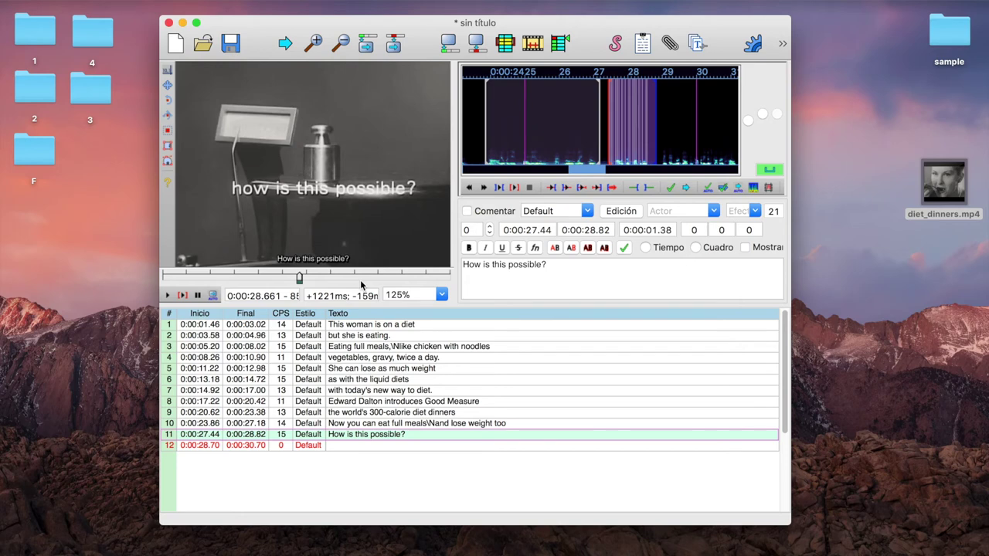
Time the twelfth subtitle line on the audio spectrum from 0:00:29.04 to 0:00:33.08, commit it, and replay it with the video.
key("Down")
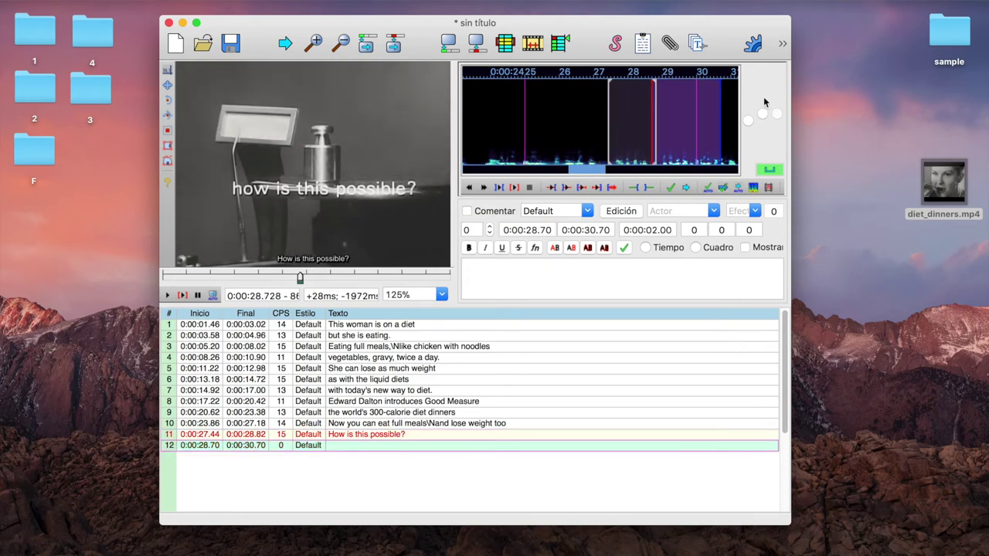
mouse_move(650, 116)
left_mouse_down()
mouse_move(724, 110)
mouse_move(701, 107)
left_mouse_up()
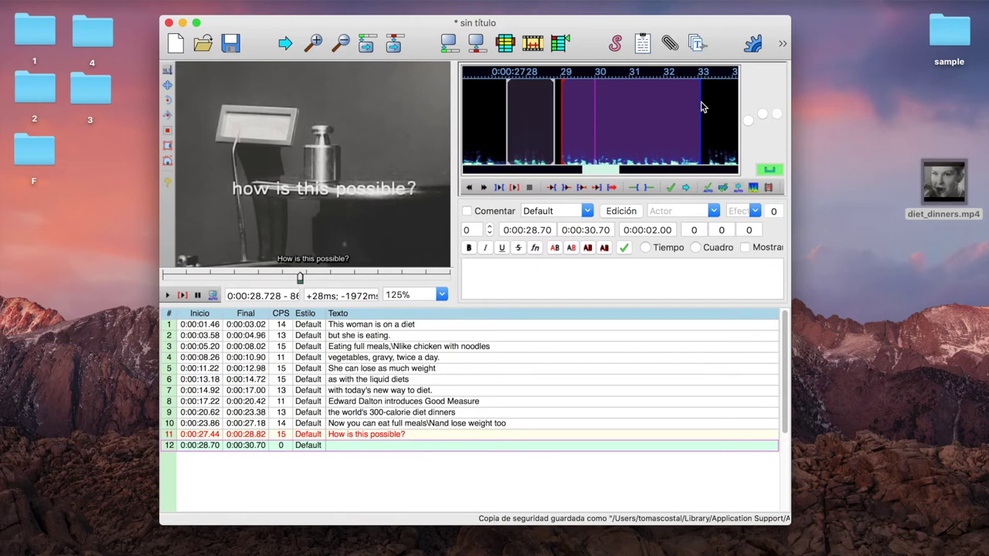
key("Return")
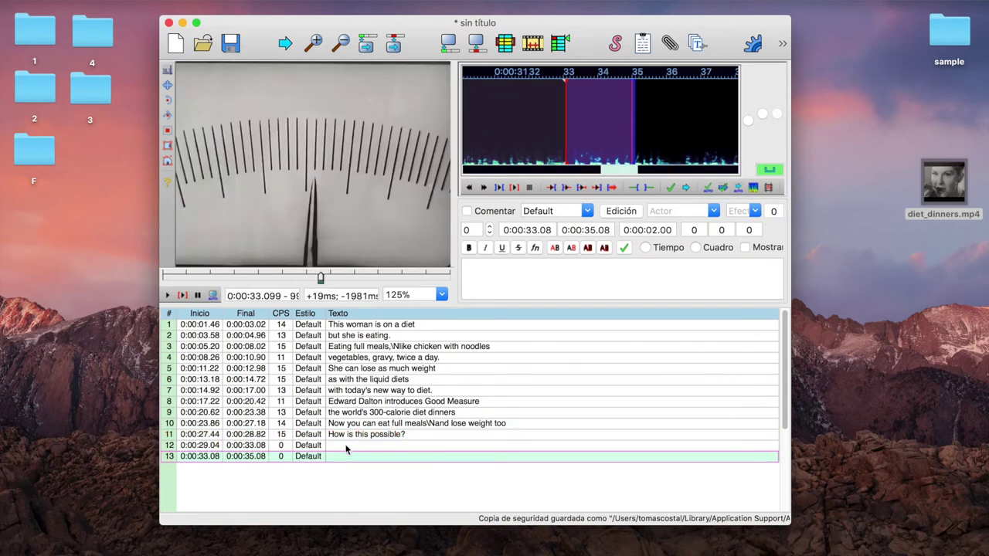
left_click(345, 445)
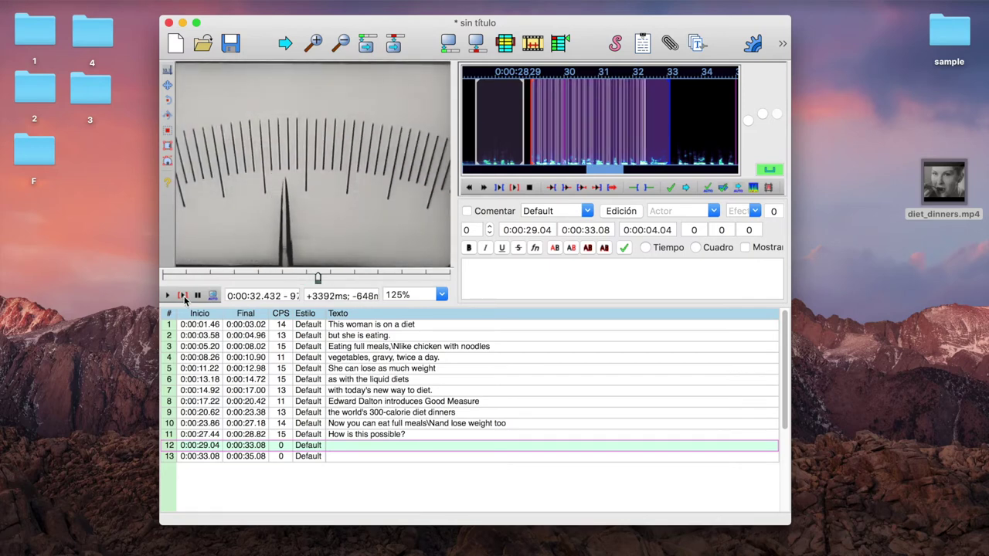
Enter "Edward Dalton discovered how to actually control calories" as the twelfth subtitle line's text and commit it.
left_click(510, 284)
type("Edward Dalton")
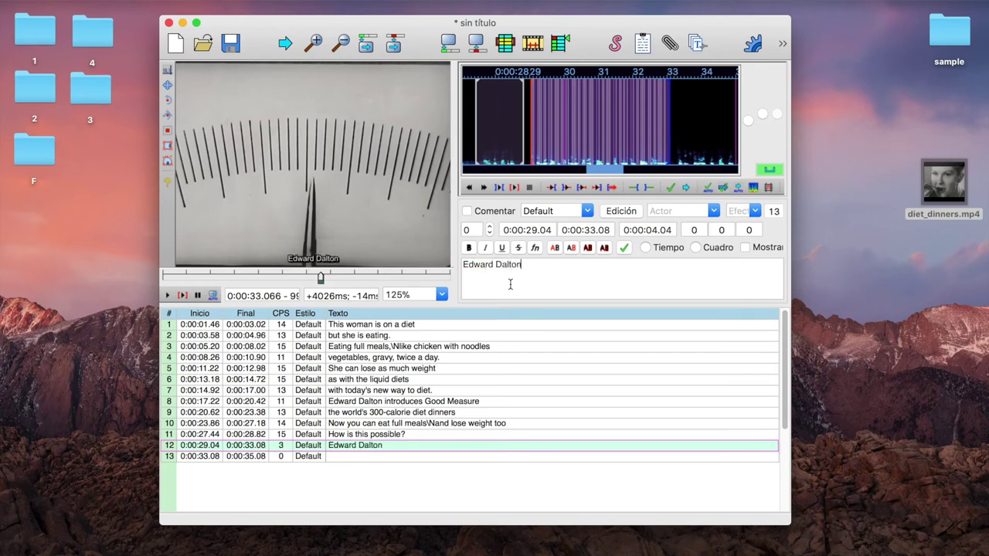
type(" disco")
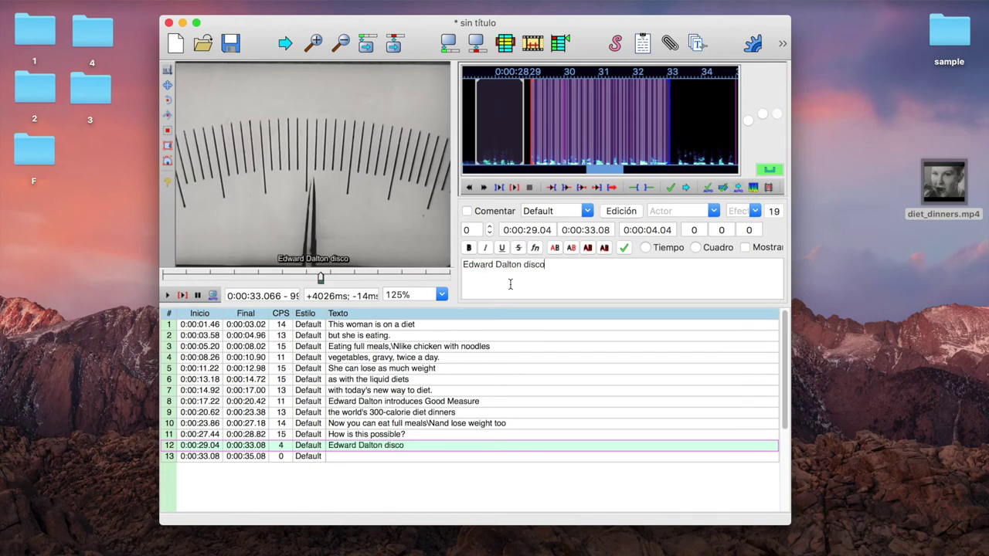
type("vered how to actul")
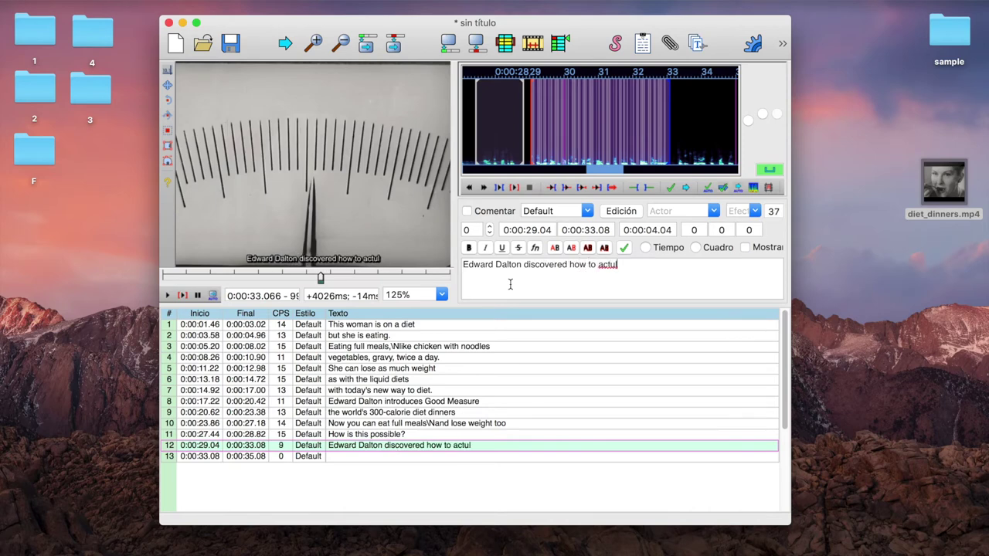
key("BackSpace")
type("ally cont")
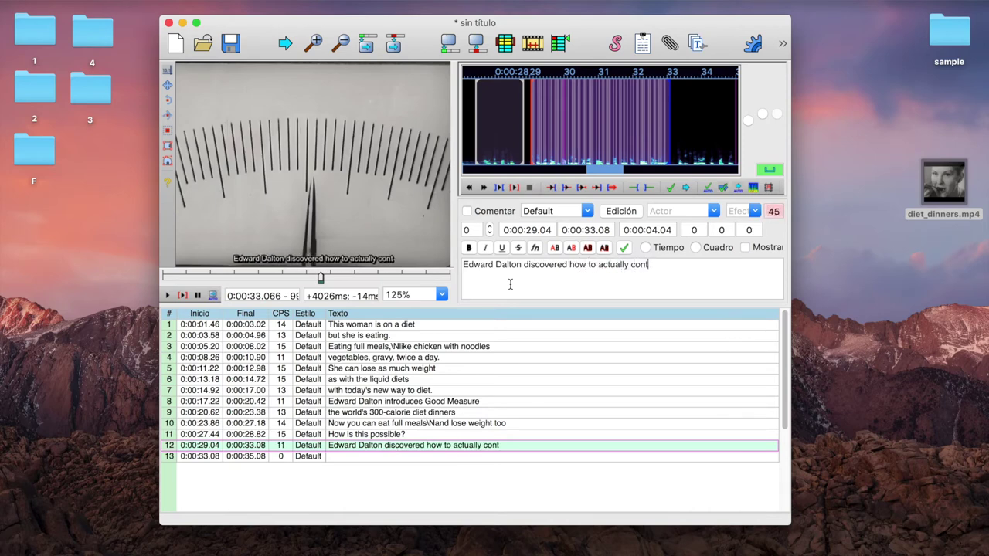
type("rol calories")
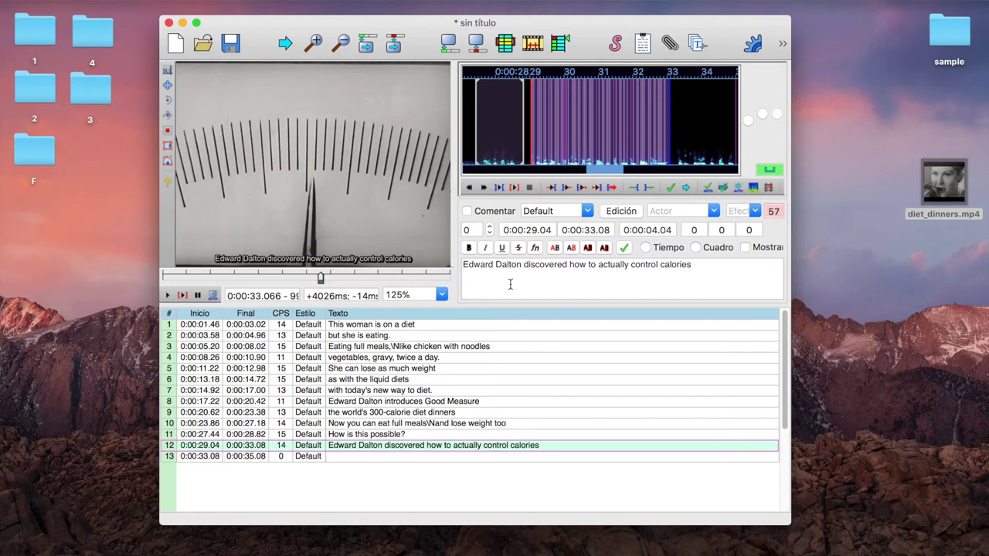
key("Return")
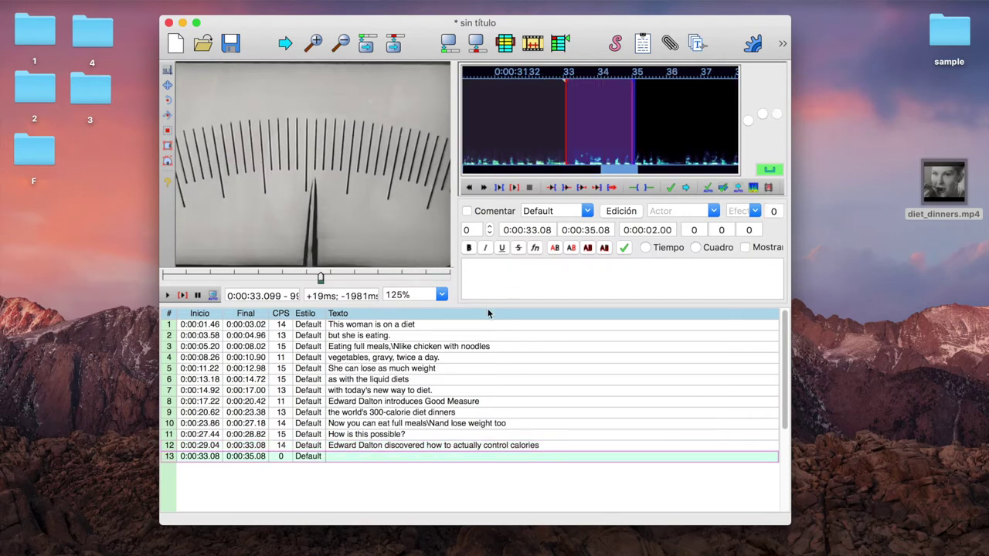
Replace the space after "discovered" in the twelfth subtitle line with an \N line break and commit it.
left_click(426, 446)
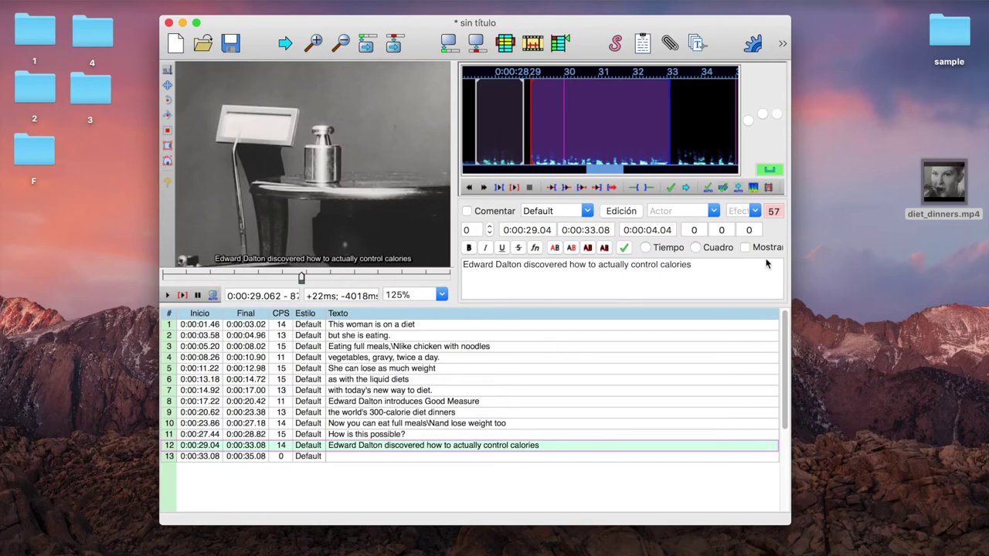
left_click(569, 264)
key("shift+Return")
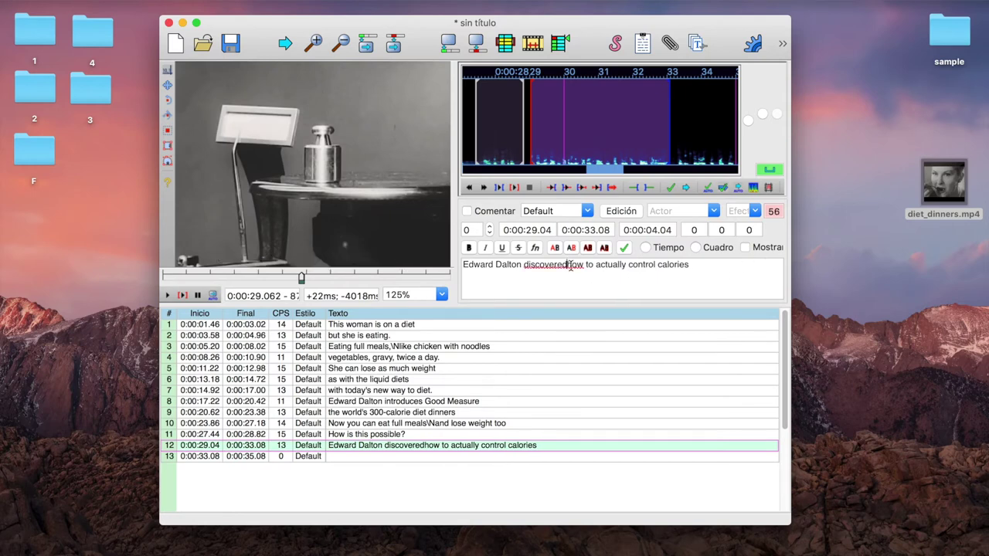
key("Return")
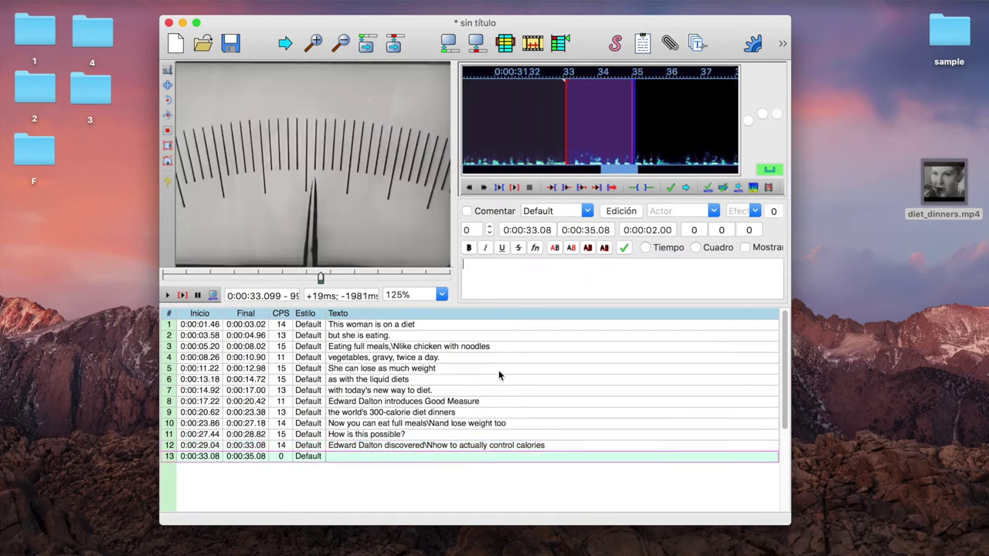
Replay the twelfth subtitle line with the video to check its line break and timing.
left_click(435, 446)
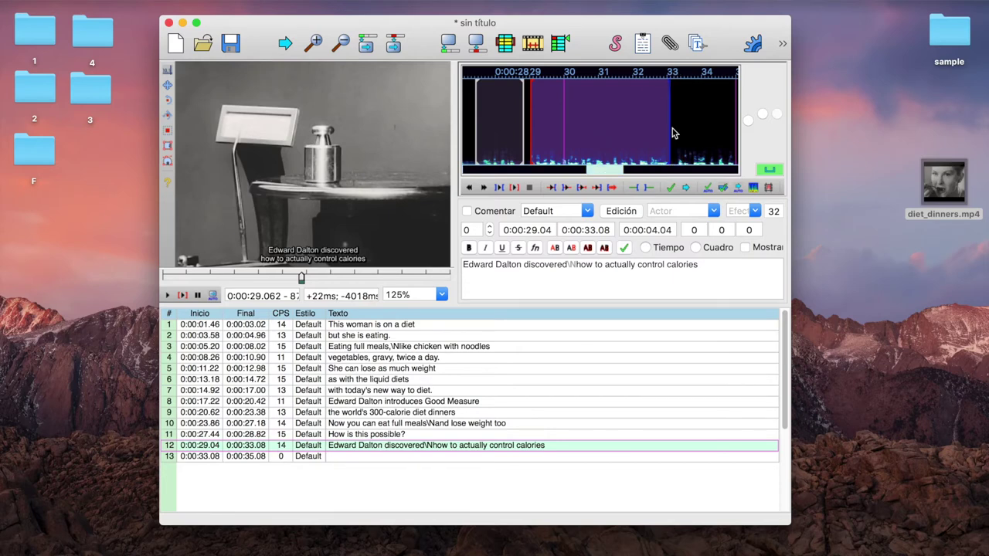
left_click(183, 295)
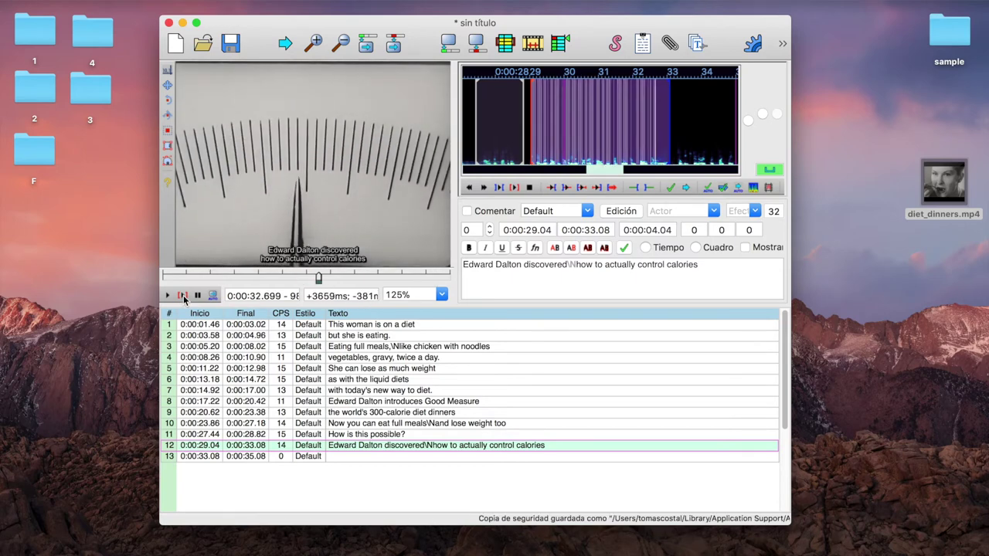
Time the thirteenth subtitle line on the audio spectrum from 0:00:33.32 to 0:00:36.26 and listen to it.
key("Down")
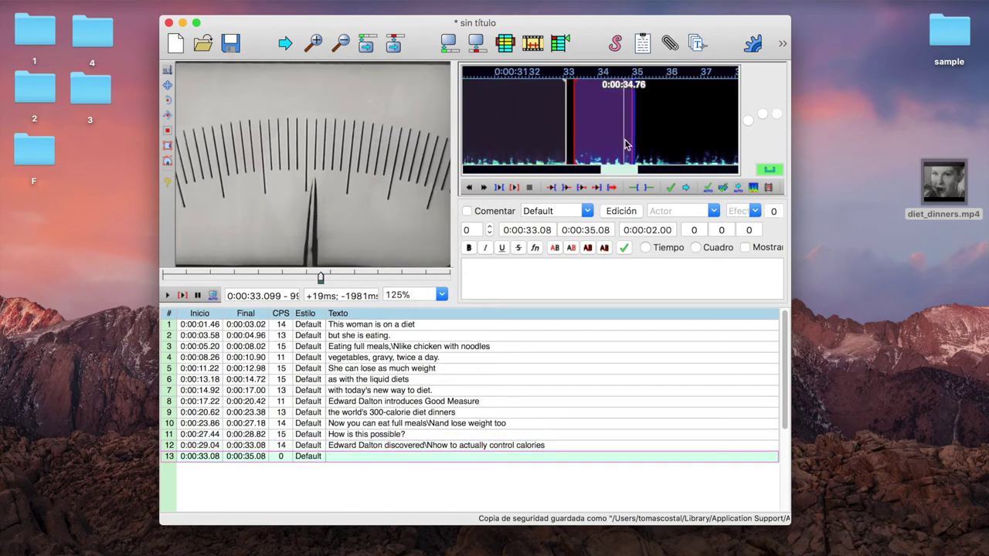
left_click_drag(635, 133, 669, 136)
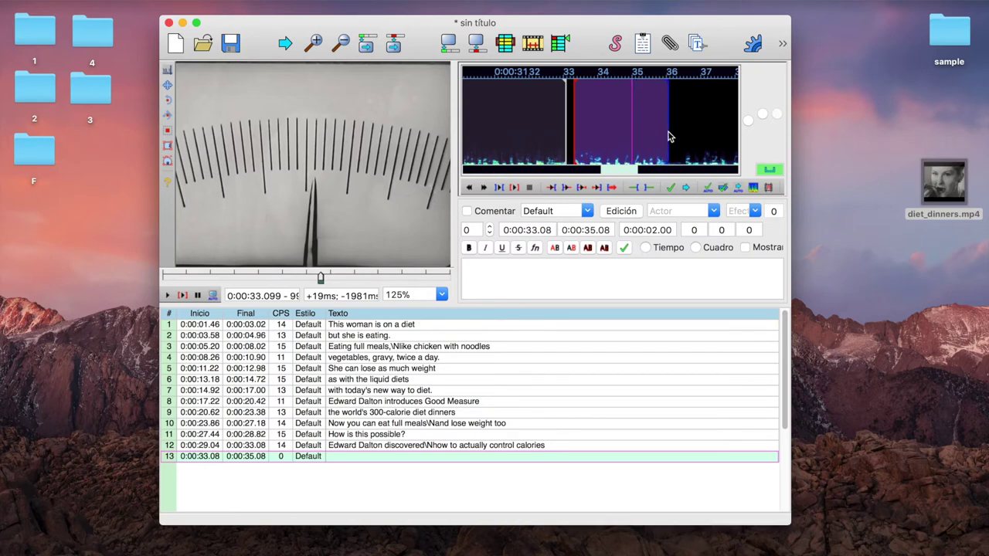
key("space")
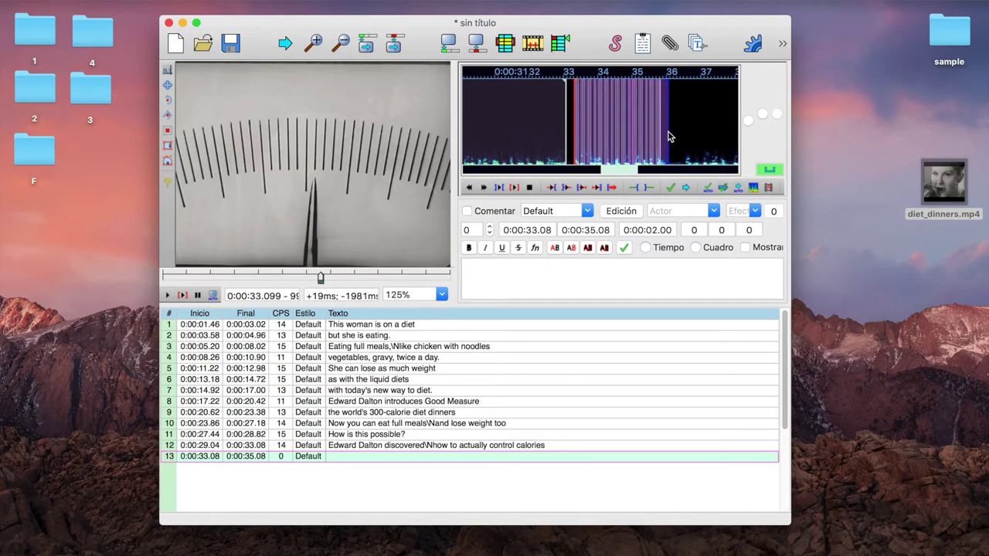
left_click_drag(662, 126, 676, 130)
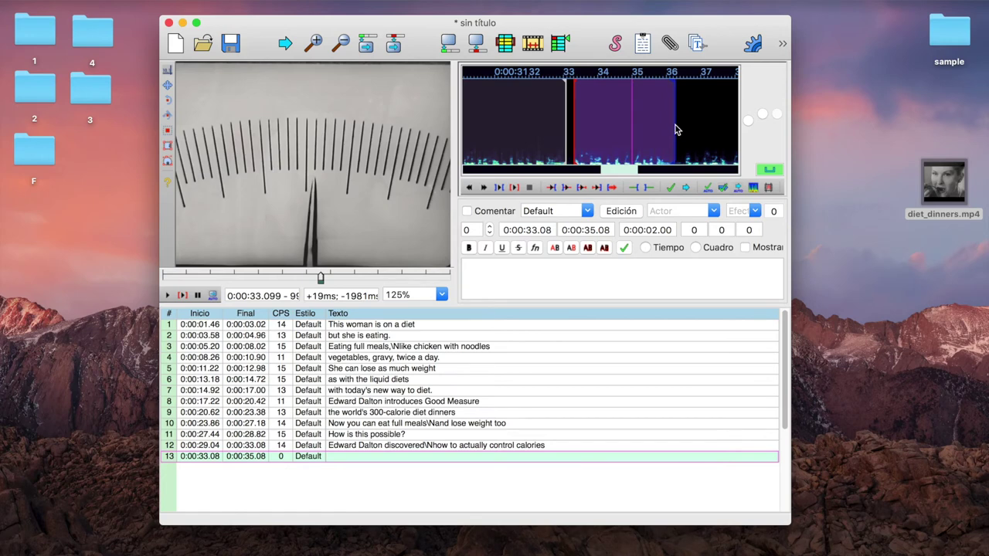
key("space")
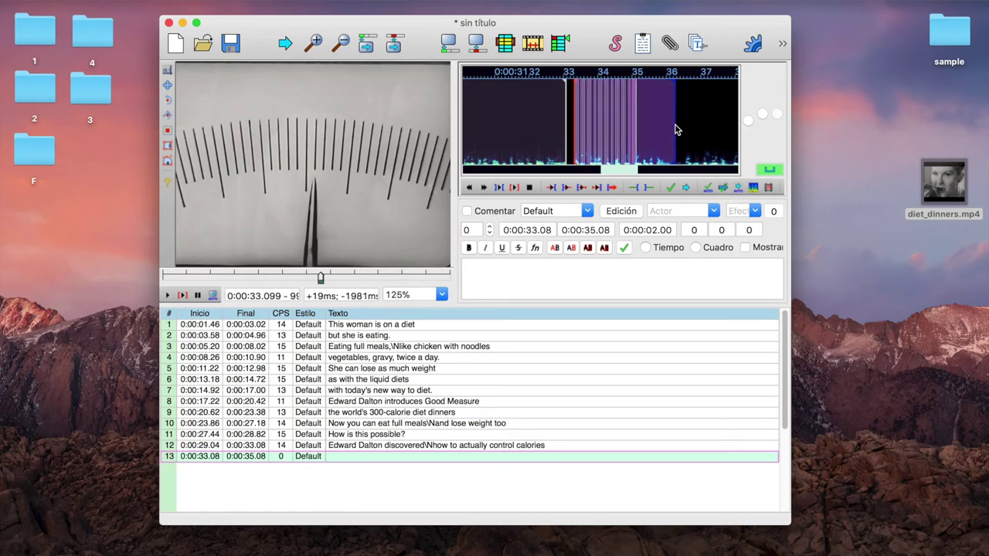
Enter "so each dinner is precisely\N300 calories" as the thirteenth subtitle line's text, commit it, and review the line.
left_click(592, 265)
type("so each dinner is precisely 300 calories")
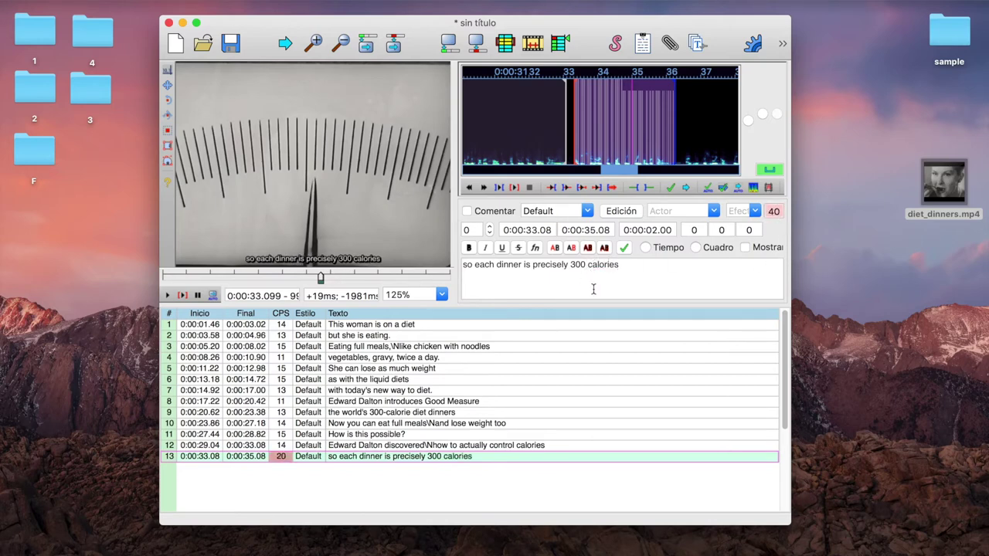
left_click(572, 271)
key("BackSpace")
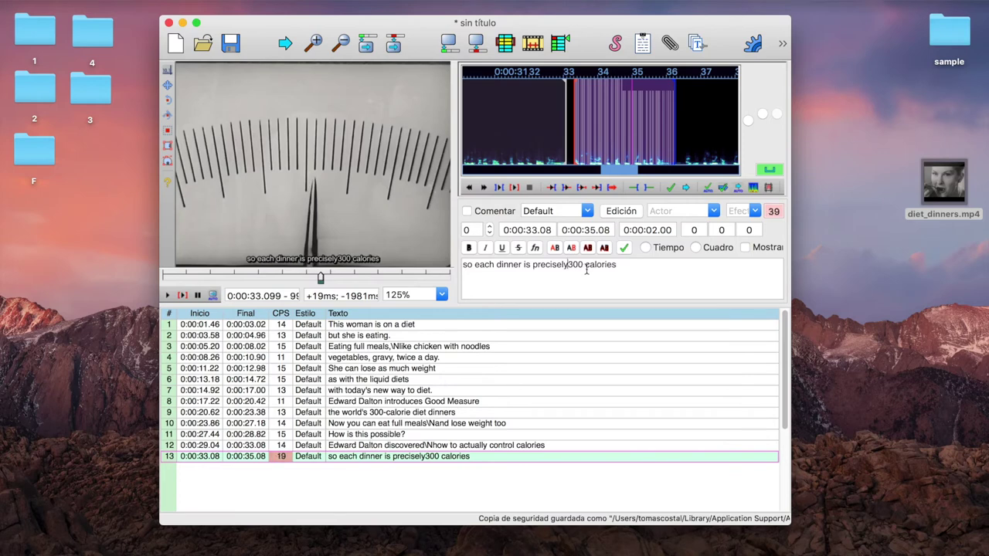
key("shift+Return")
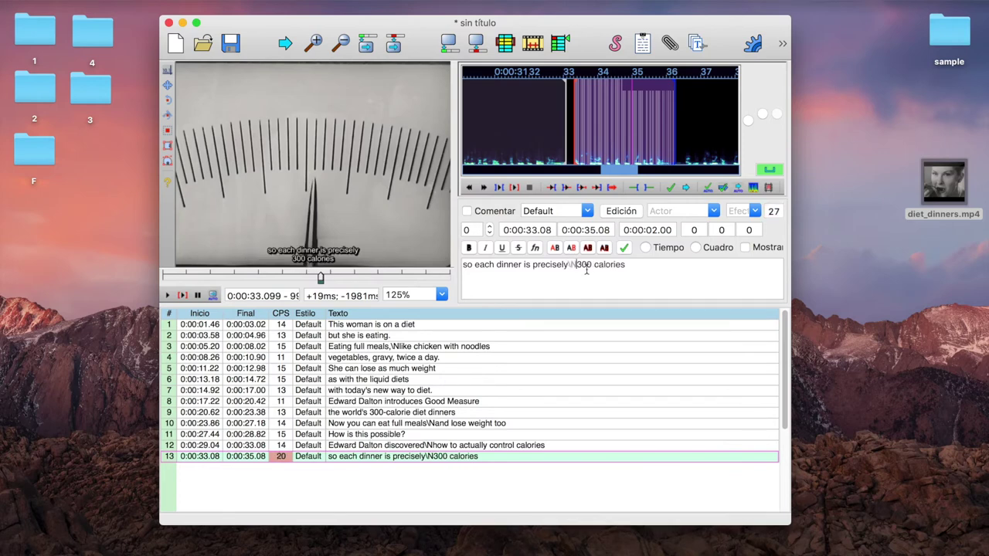
key("Return")
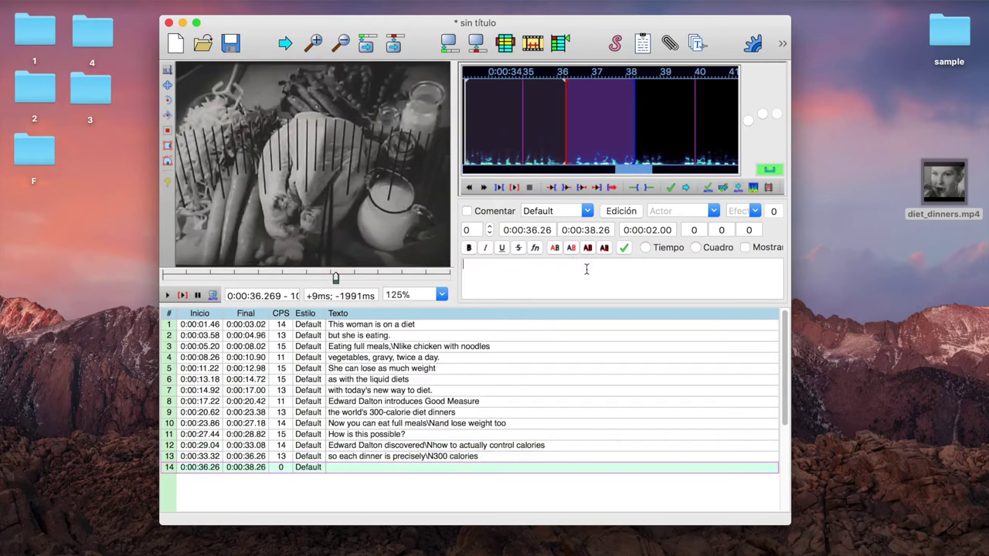
left_click(397, 457)
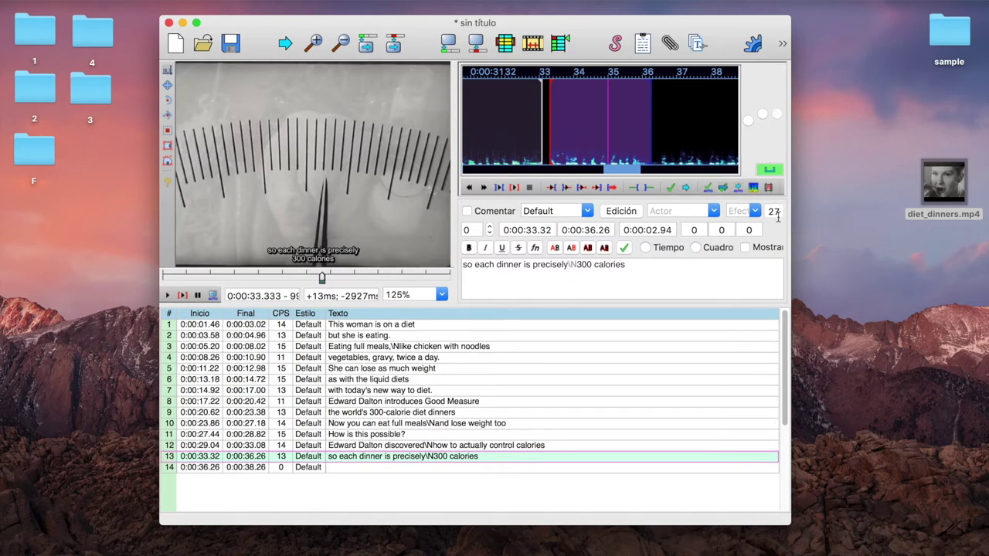
key("Return")
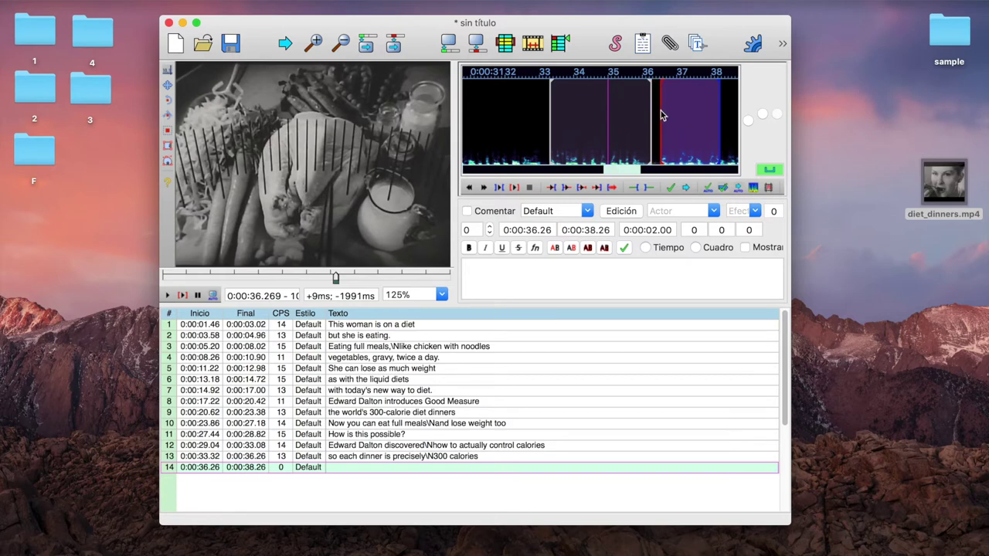
Time the fourteenth subtitle line from 0:00:36.54 to 0:00:39.20 and commit it with the text "as nutritionally complete\Nas a meal can be".
mouse_move(720, 108)
left_mouse_down()
mouse_move(751, 111)
mouse_move(741, 99)
mouse_move(621, 123)
left_mouse_up()
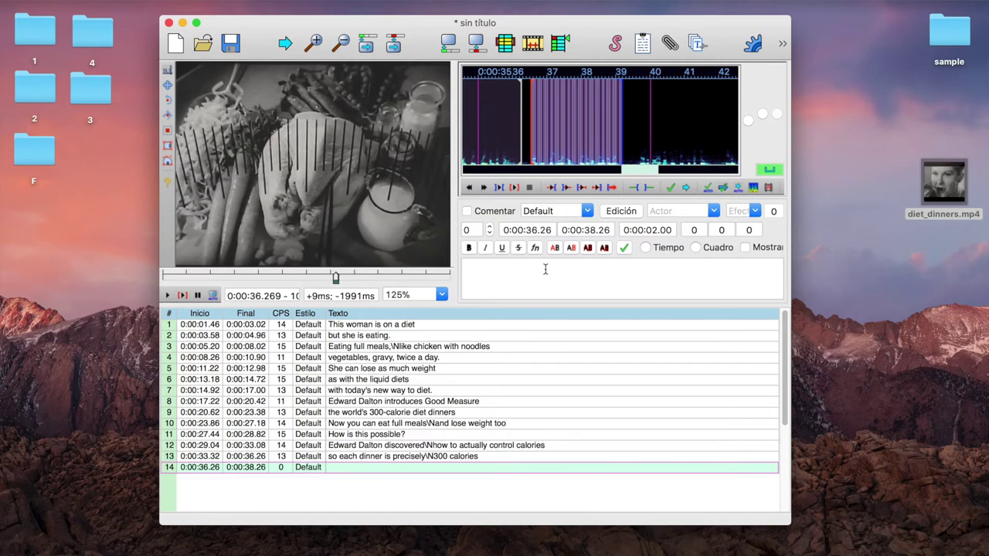
type("as nutritionally complete as a meal can be")
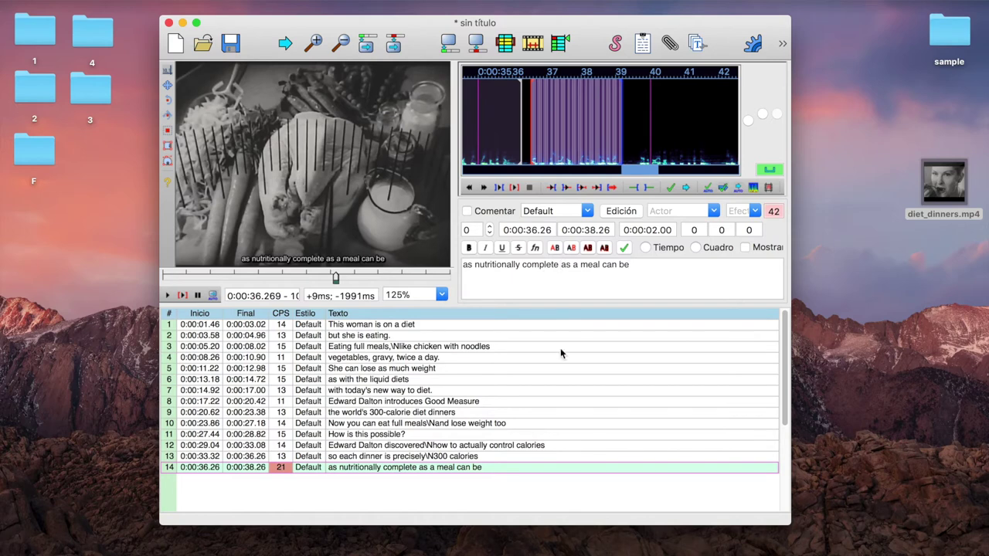
key("BackSpace")
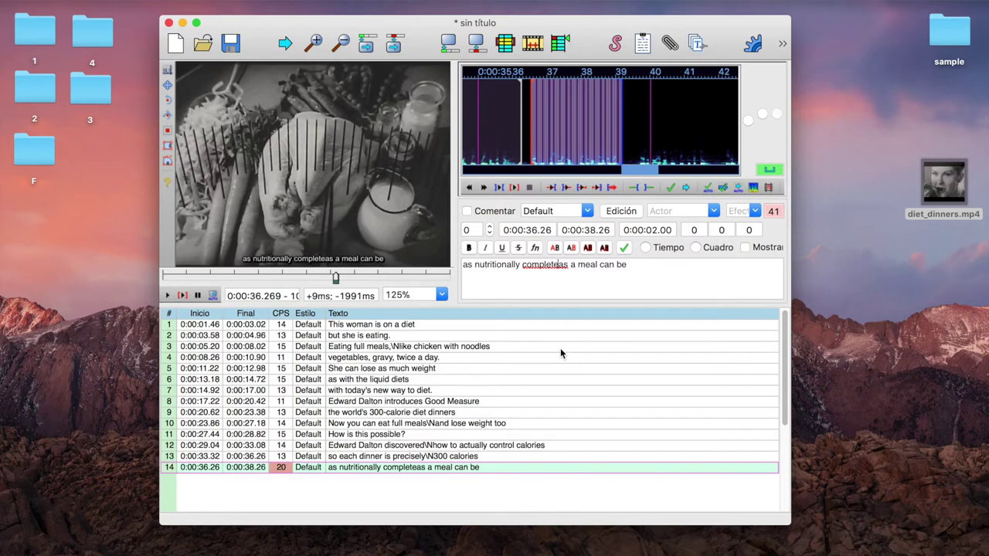
type("\\N")
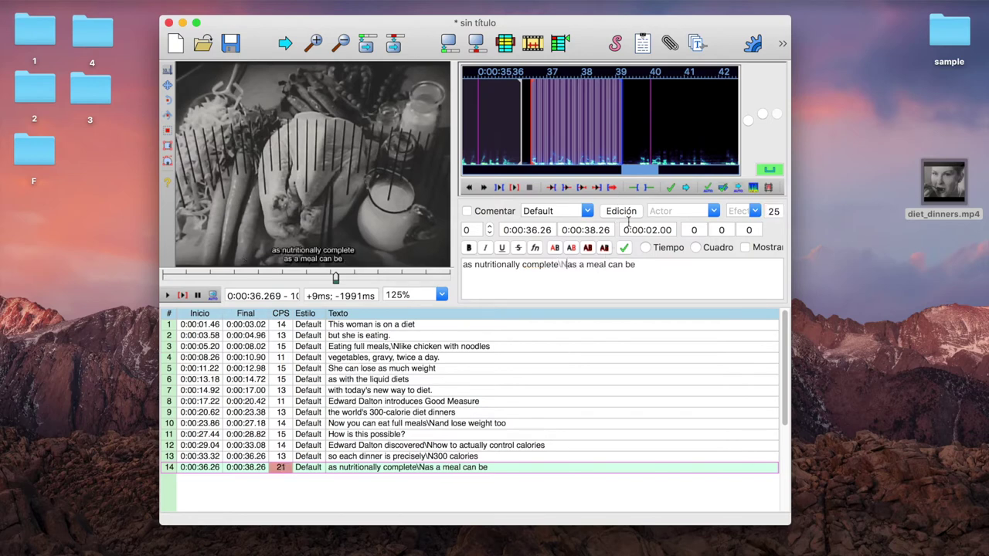
key("Return")
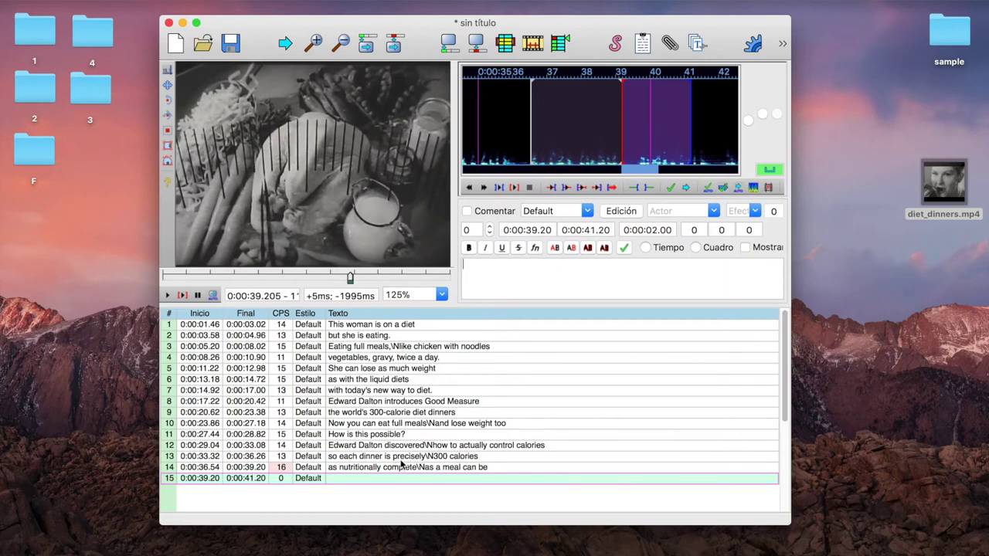
Check the fourteenth subtitle line against the video, widen its timing to run from 0:00:36.52 to 0:00:39.28, and commit it.
left_click(399, 468)
left_click(183, 296)
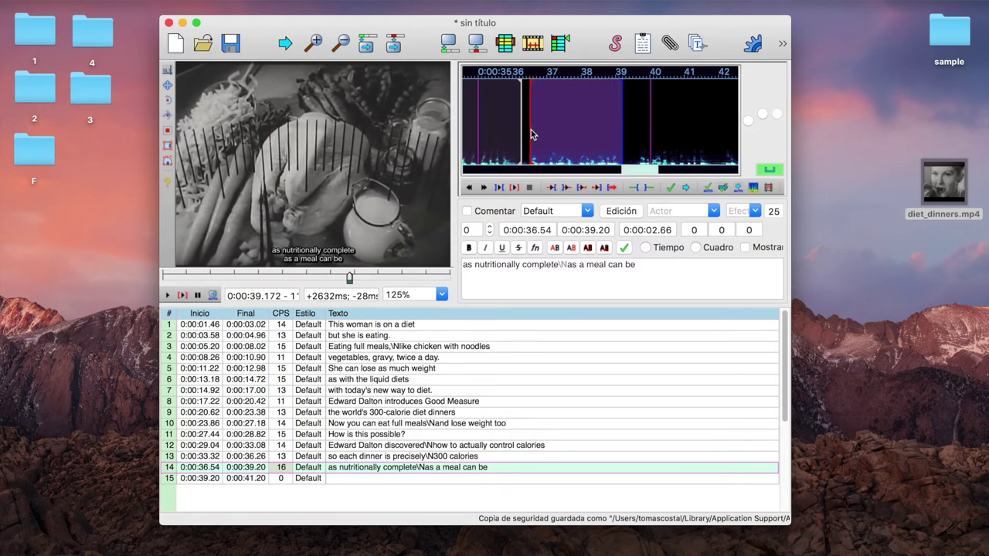
left_click(627, 130)
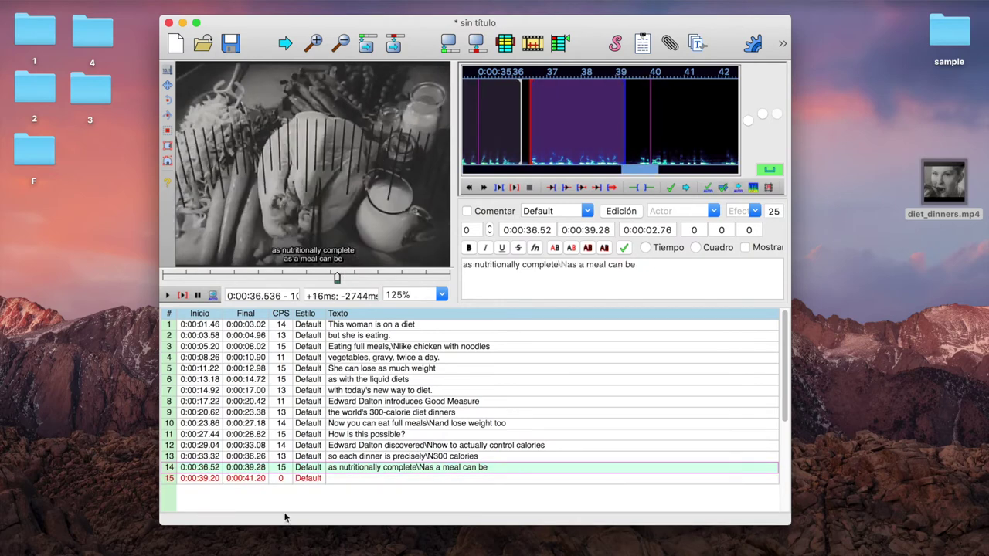
left_click(184, 298)
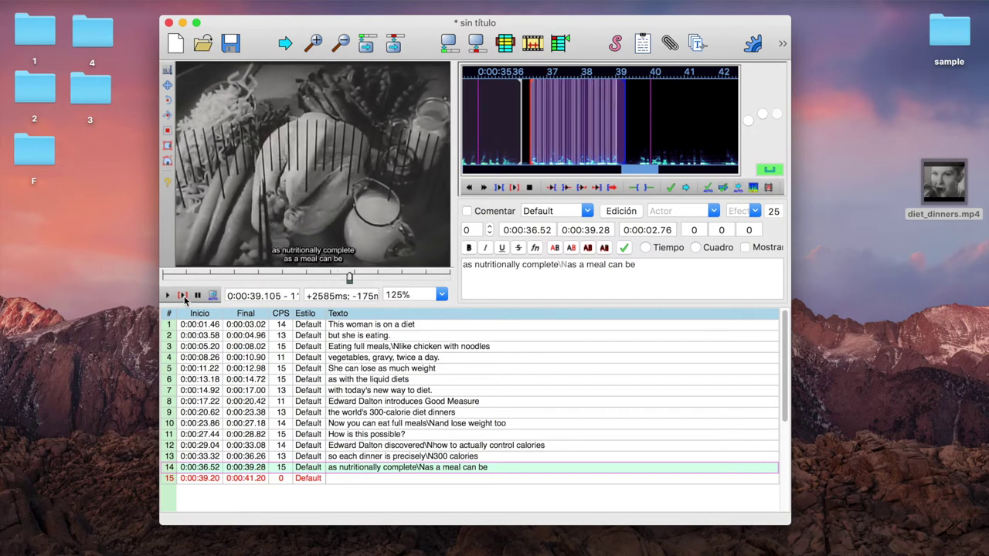
key("Return")
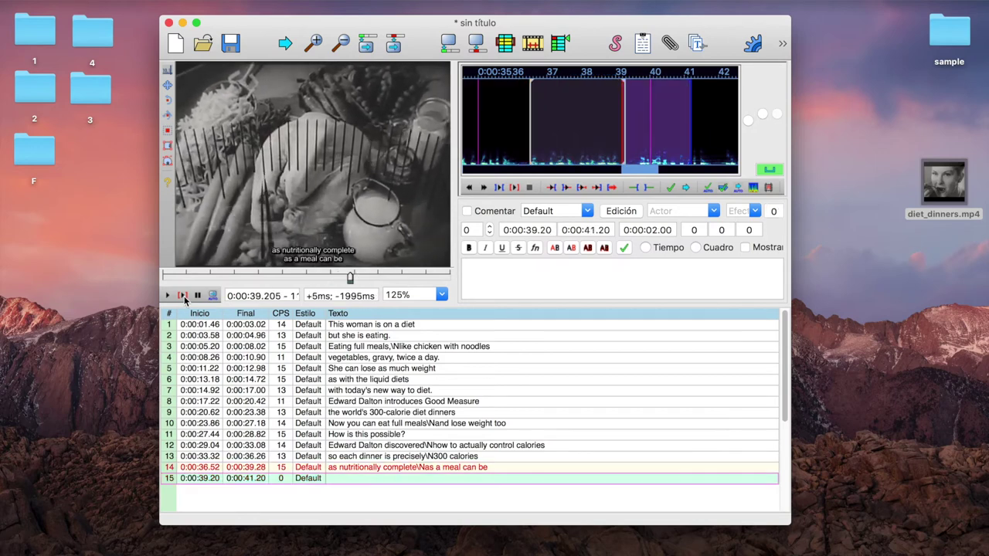
Time the fifteenth subtitle line on the audio spectrum from 0:00:39.62 to 0:00:41.96, commit it, and replay its audio.
mouse_move(625, 119)
left_mouse_down()
mouse_move(734, 113)
mouse_move(701, 114)
left_mouse_up()
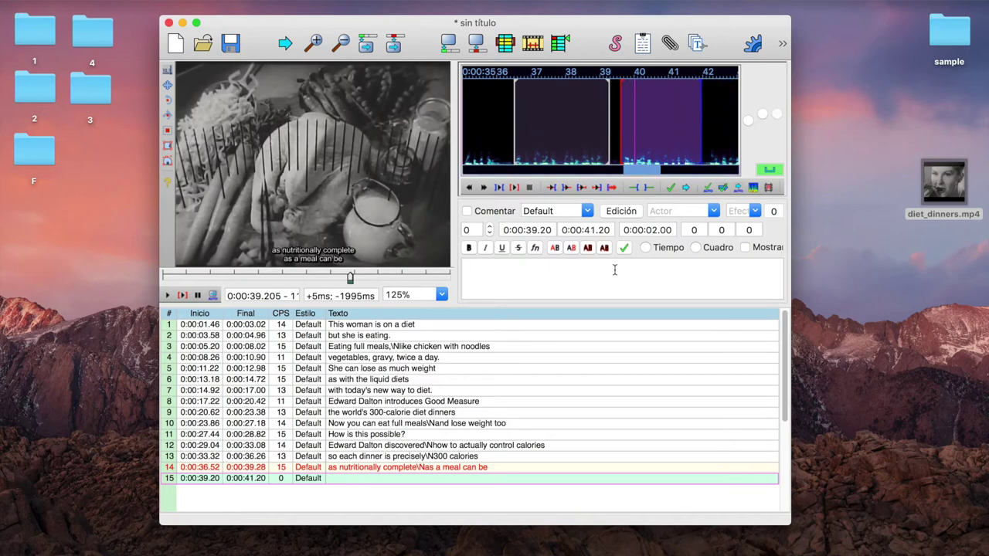
key("Return")
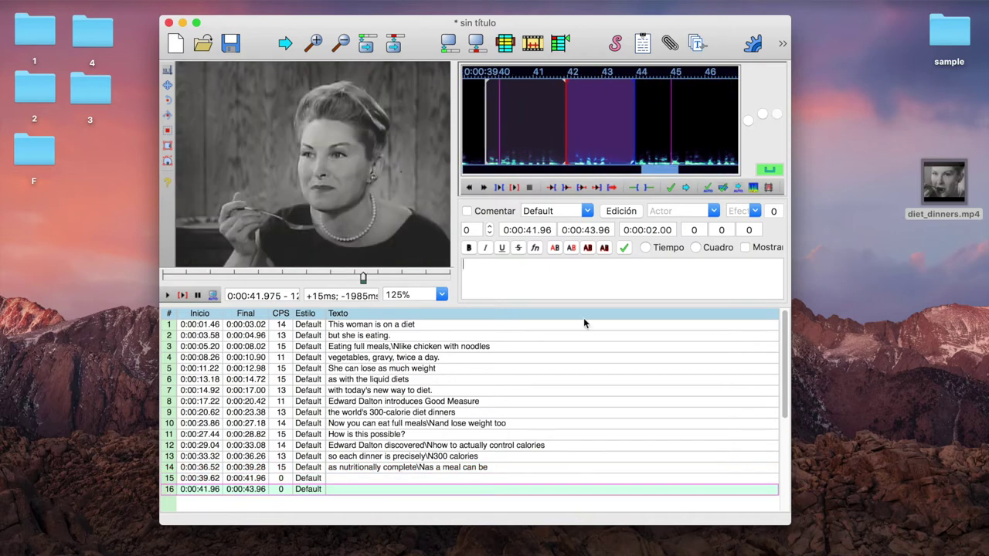
left_click(428, 478)
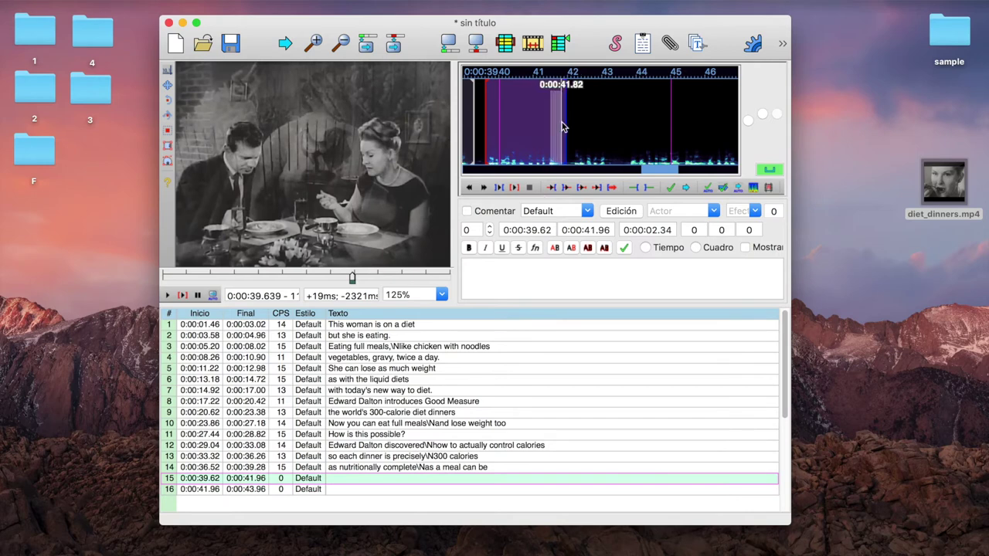
key("s")
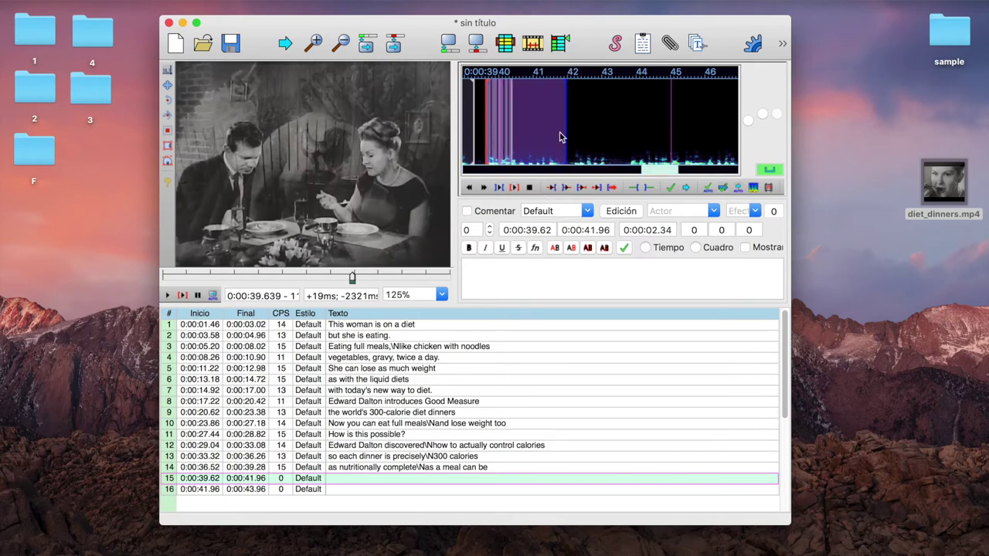
Enter "Here is a diet not too steep to stick to." as the fifteenth subtitle line's text and commit it.
left_click(486, 269)
type("her")
key("BackSpace")
key("BackSpace")
key("BackSpace")
type("Here is a diet")
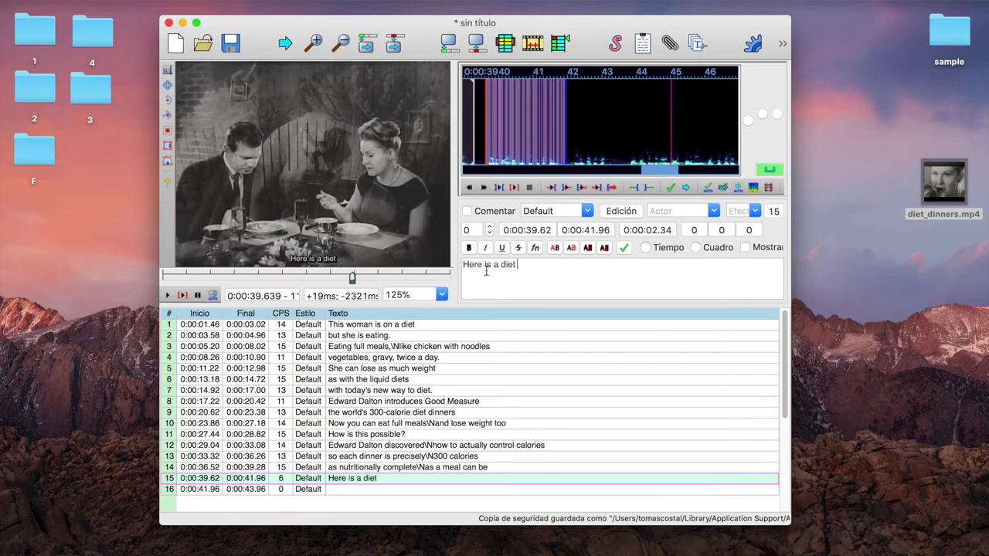
type(" not too steep")
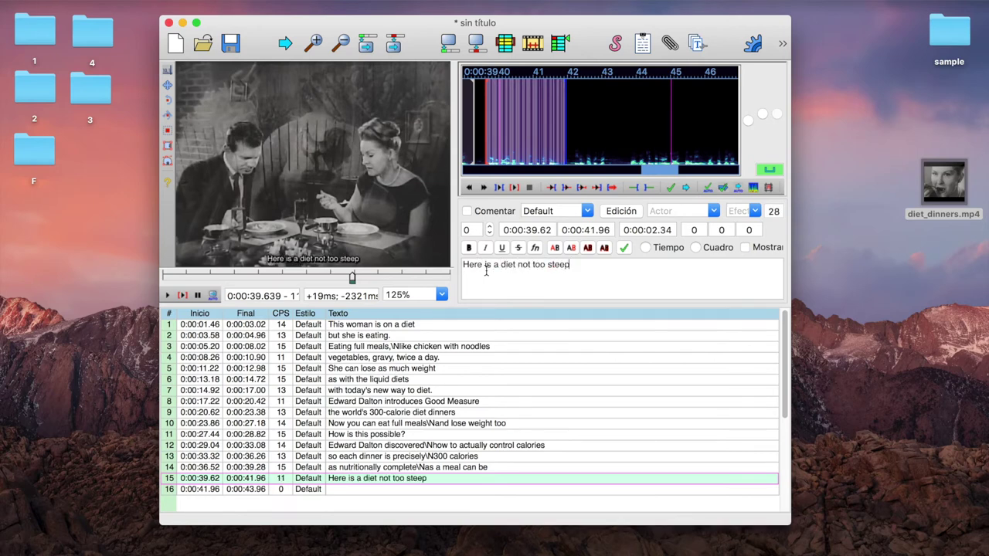
type(" to stick to")
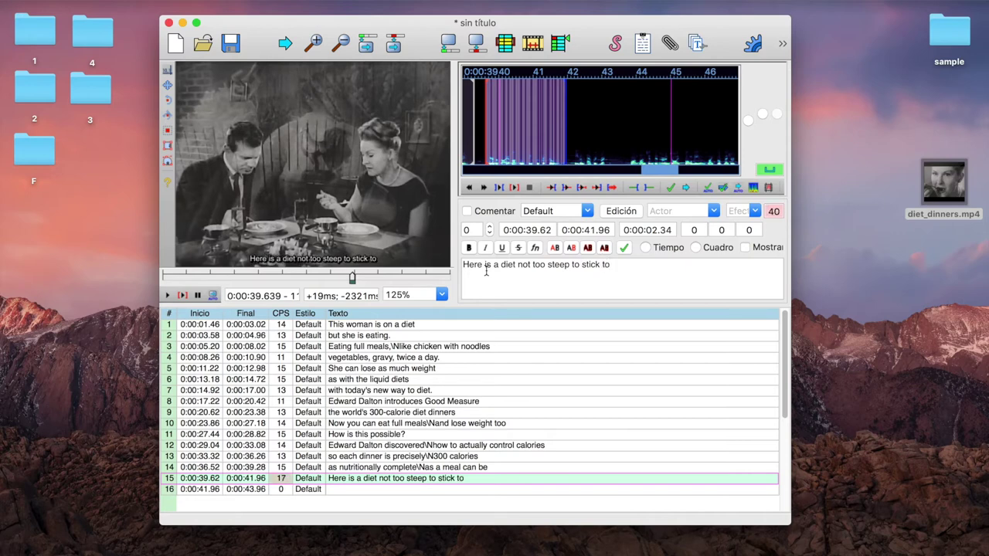
type(".")
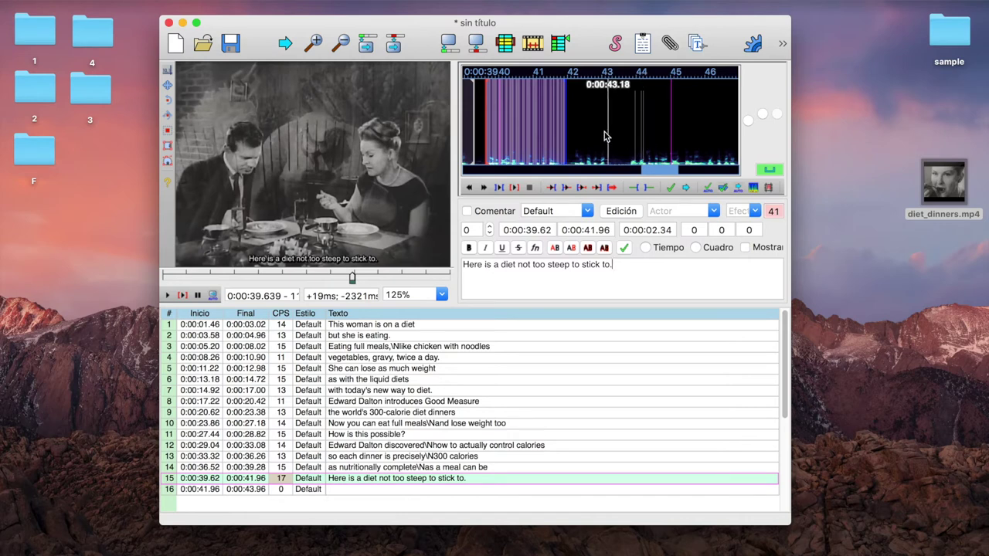
key("Return")
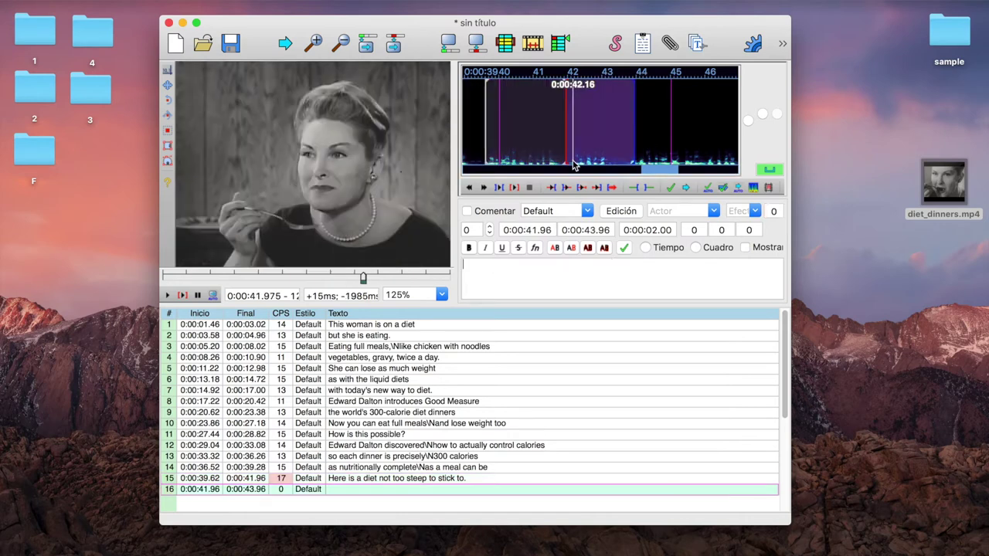
Shorten the fifteenth subtitle line's text to "A diet not too steep to stick to." and commit it.
left_click(360, 479)
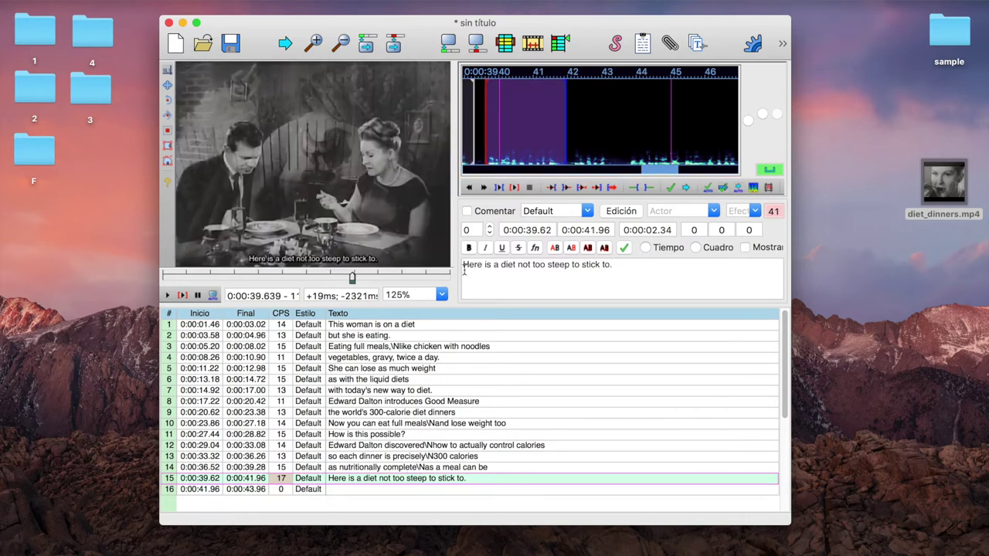
left_click_drag(498, 266, 459, 266)
type("A")
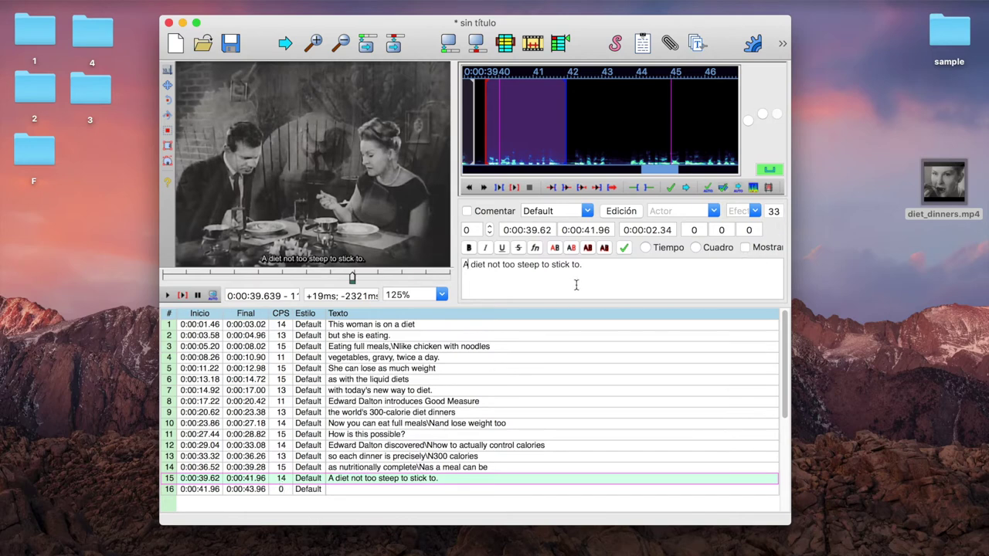
key("Return")
Add a period at the end of the fourteenth subtitle line's text and commit it.
left_click(417, 469)
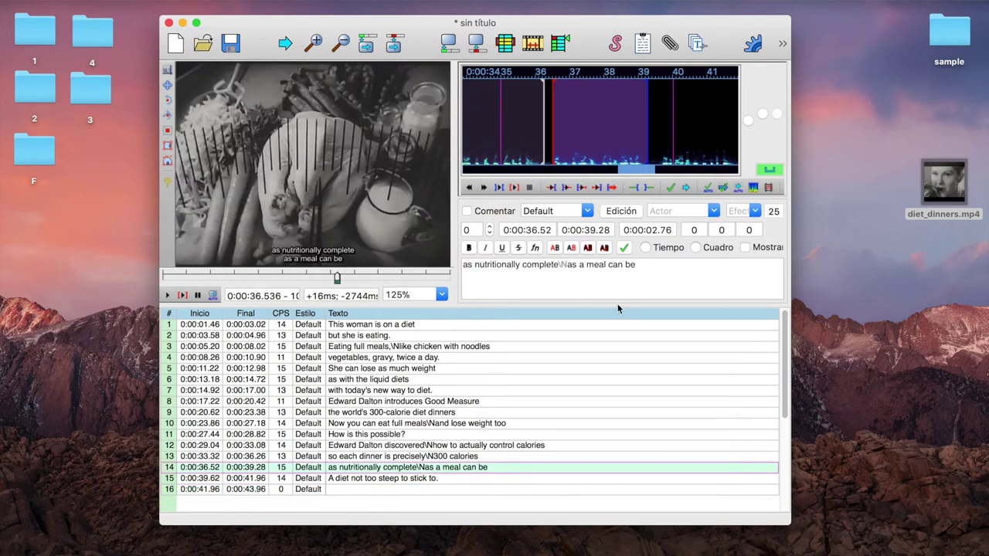
type(".")
key("Return")
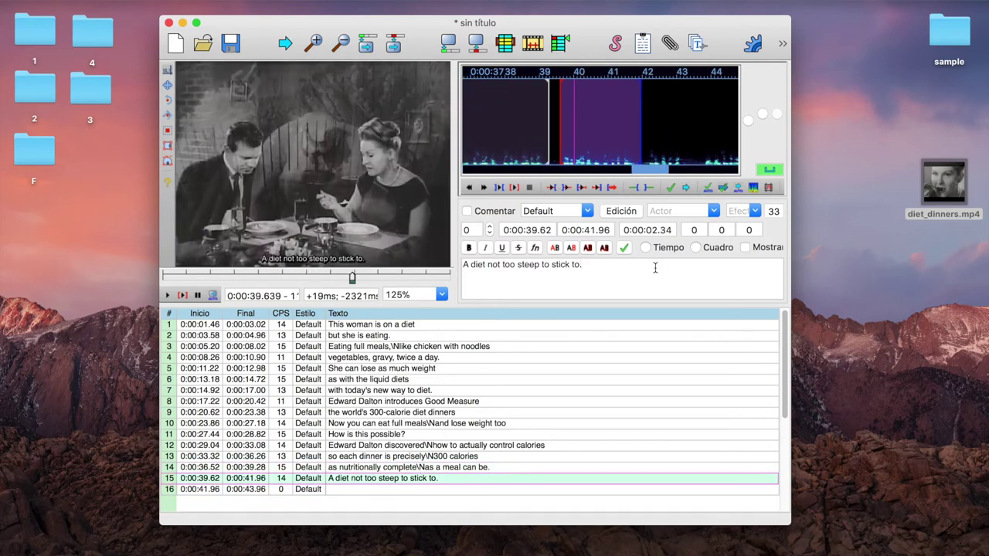
Play the fifteenth subtitle line, set its end on the audio spectrum to 0:00:41.74, commit it, and replay the line to check the timing.
left_click(183, 296)
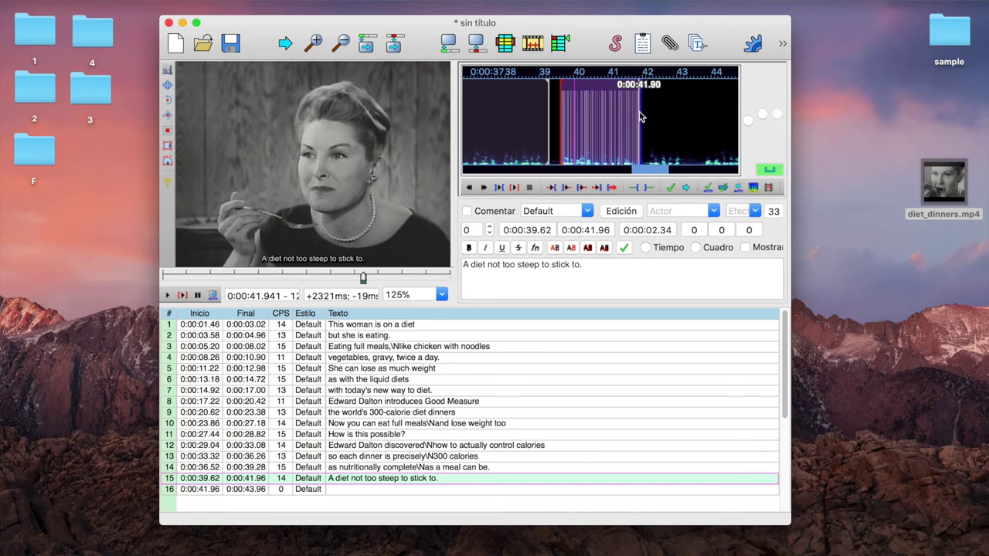
left_click_drag(638, 116, 634, 117)
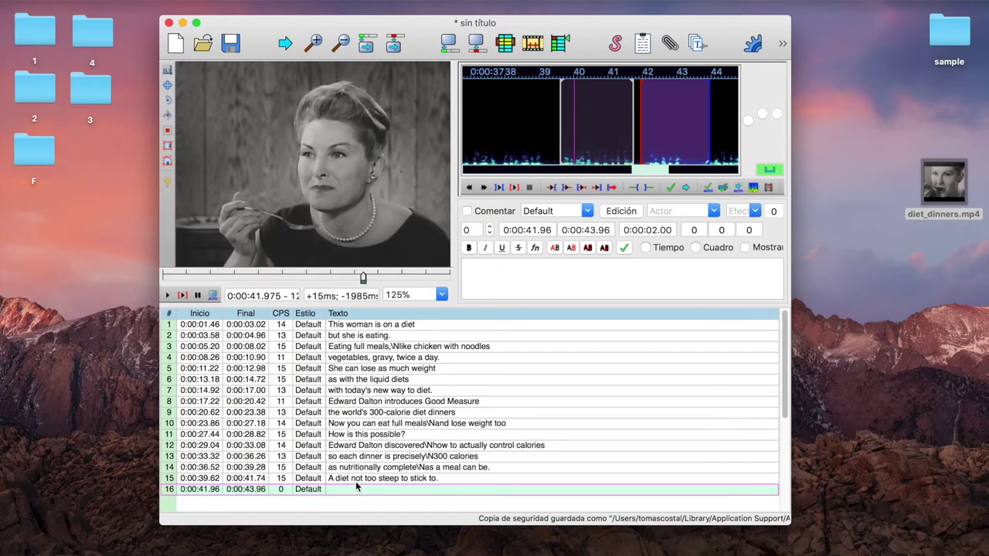
left_click(355, 481)
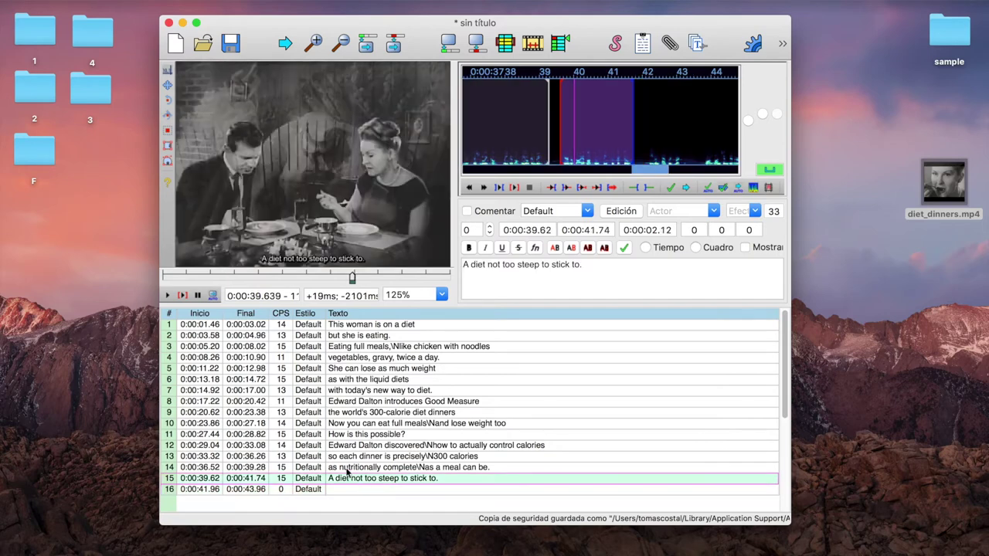
left_click(182, 297)
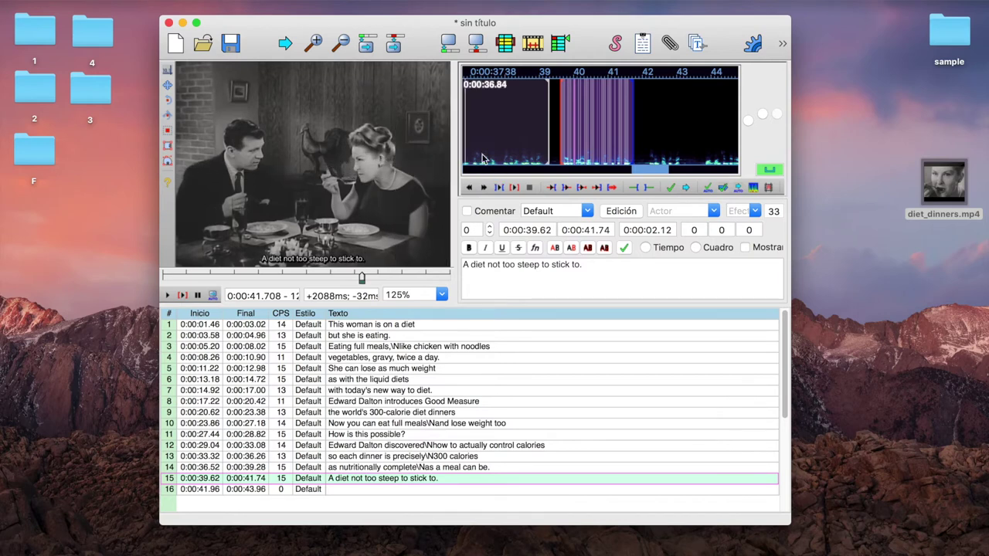
key("Return")
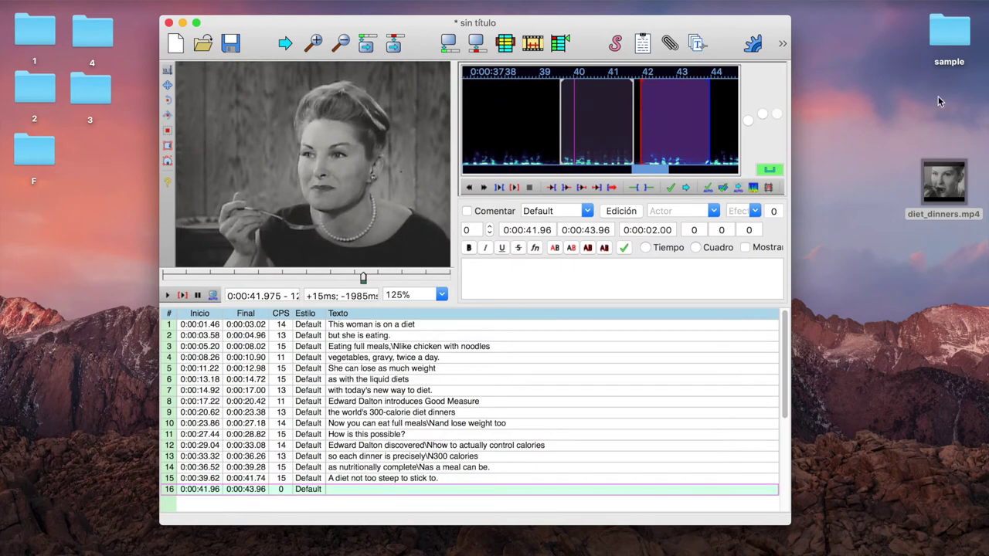
Move the sixteenth subtitle line's start slightly forward on the audio spectrum.
left_click(648, 127)
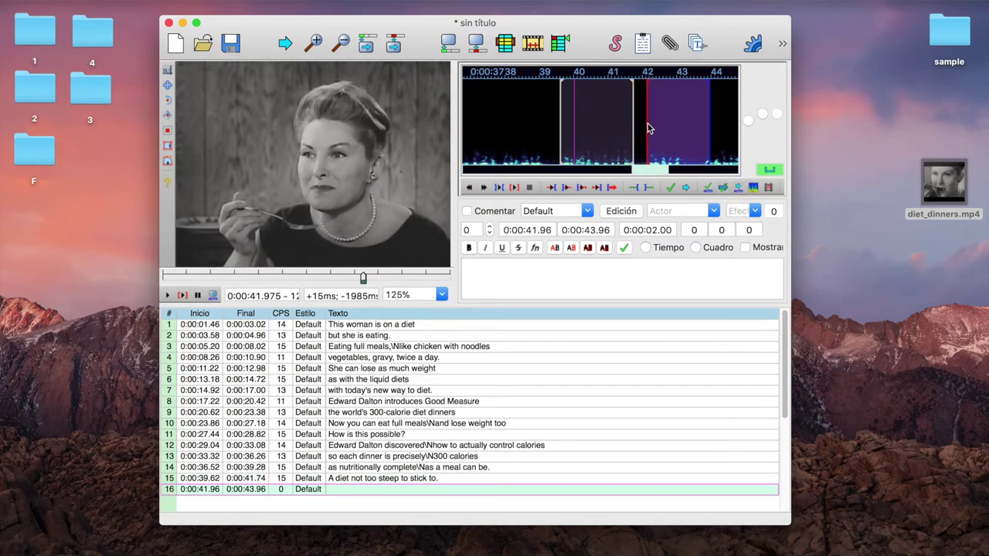
Fill subtitle line 16 with "Eat an average breakfast", timed from 0:00:42.10 to 0:00:43.34, and commit it.
key("s")
left_click_drag(711, 125, 690, 131)
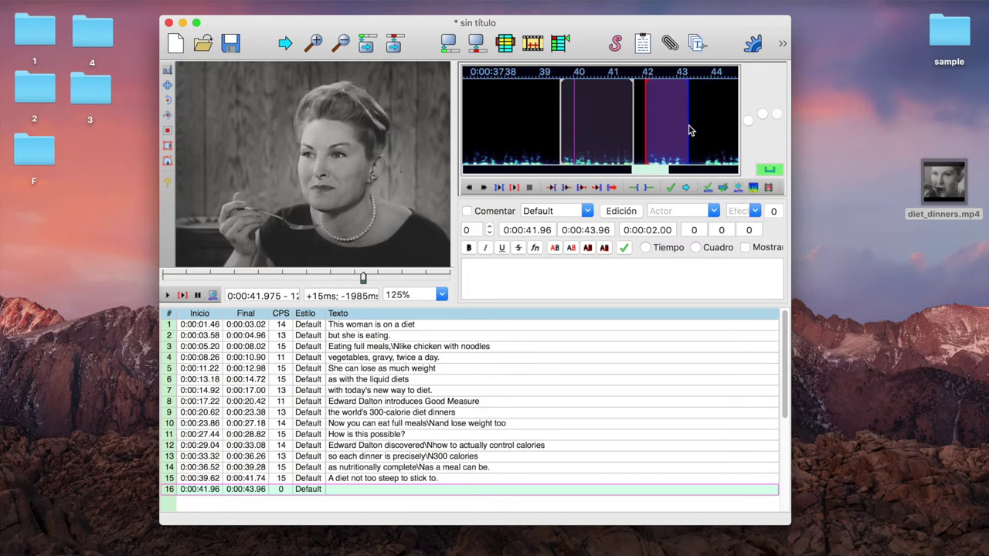
left_click(654, 284)
type("Eat an average breakfast")
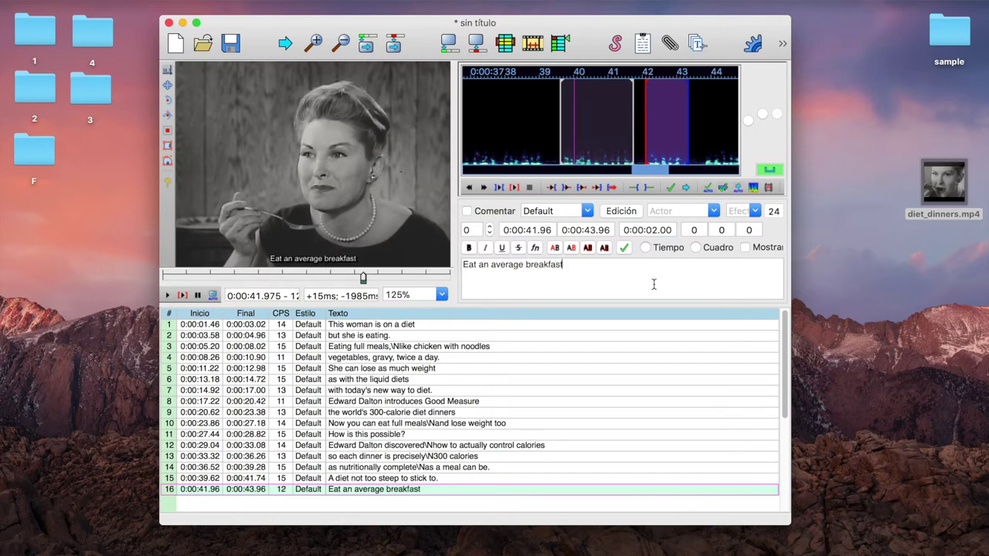
key("Return")
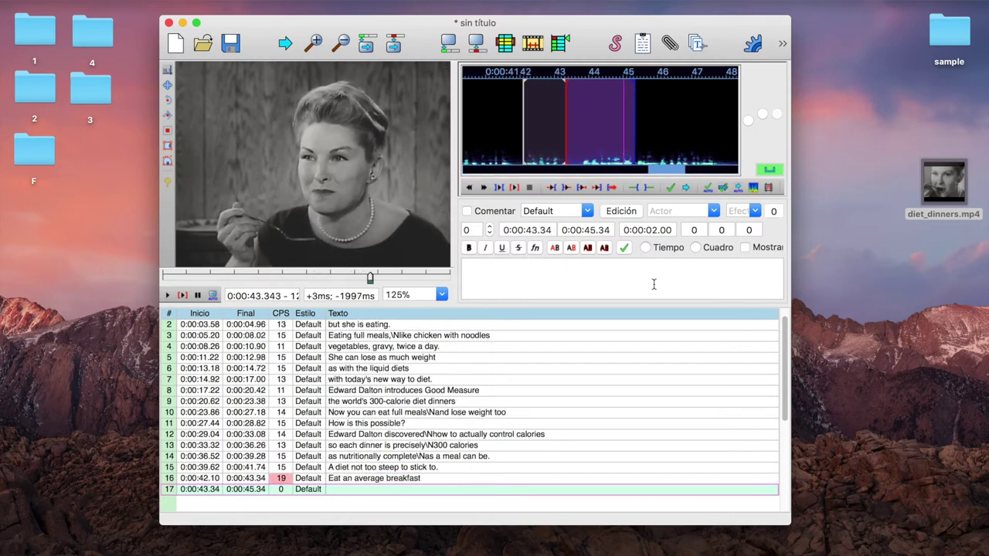
Retime subtitle line 16 to run from 0:00:42.02 to 0:00:43.56.
left_click(421, 480)
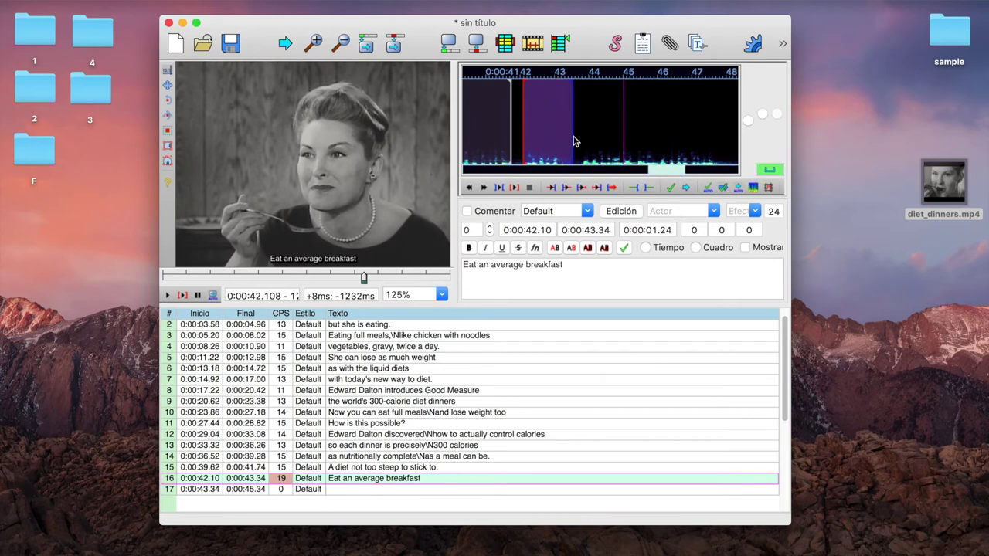
left_click_drag(524, 127, 520, 128)
key("Return")
Time subtitle line 17 from 0:00:43.84 to 0:00:46.08 on the audio display, playing the audio to check it.
left_click_drag(568, 117, 727, 111)
key("Return")
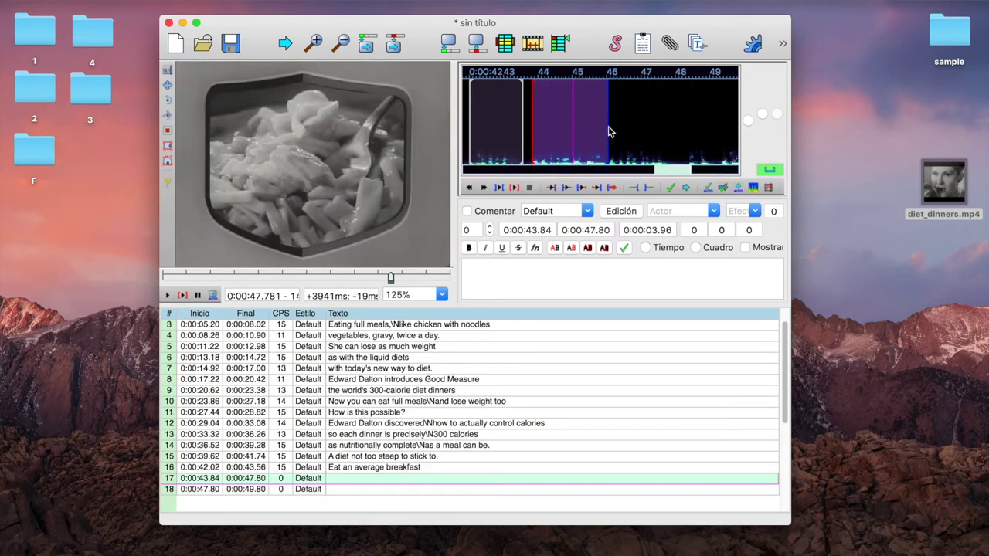
key("s")
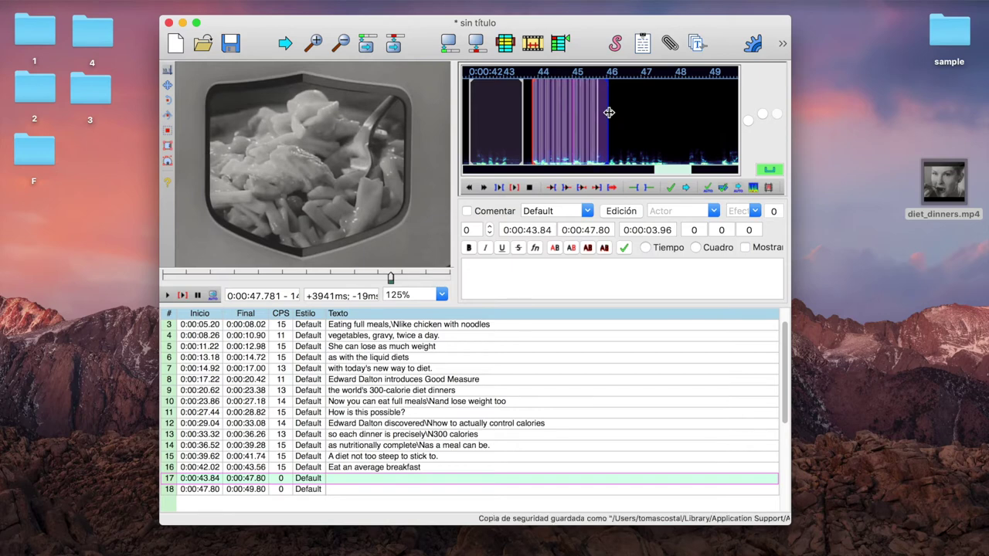
right_click(608, 113)
left_click(186, 297)
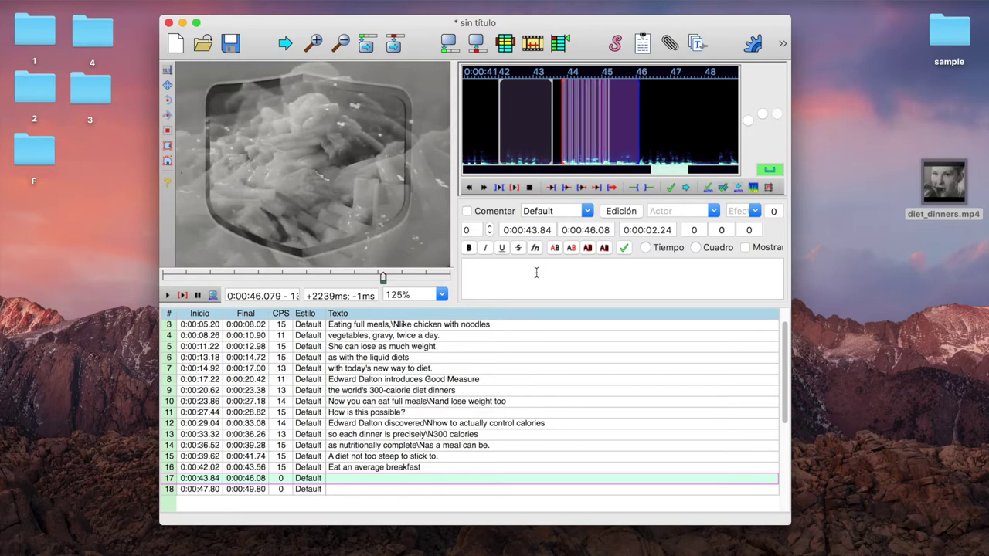
Enter "for lunch and dinner enjoy full meals" as the text of line 17 and commit it.
type("for lunch and dinner")
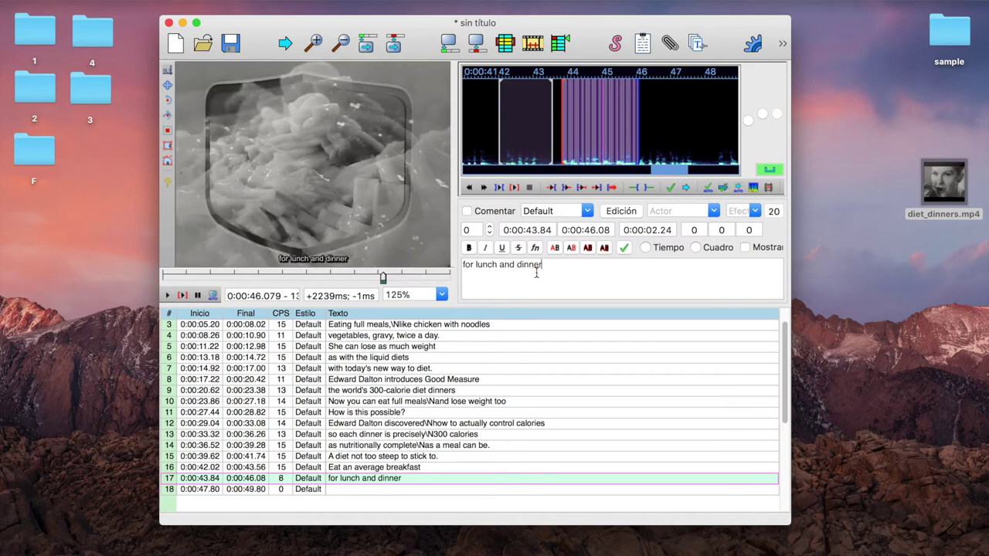
type(" enjoy full")
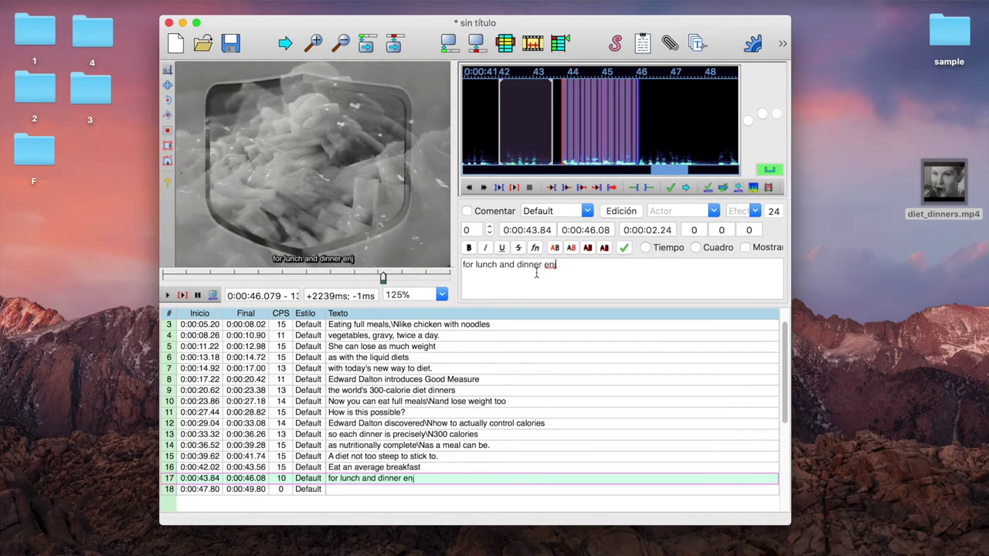
type(" meals")
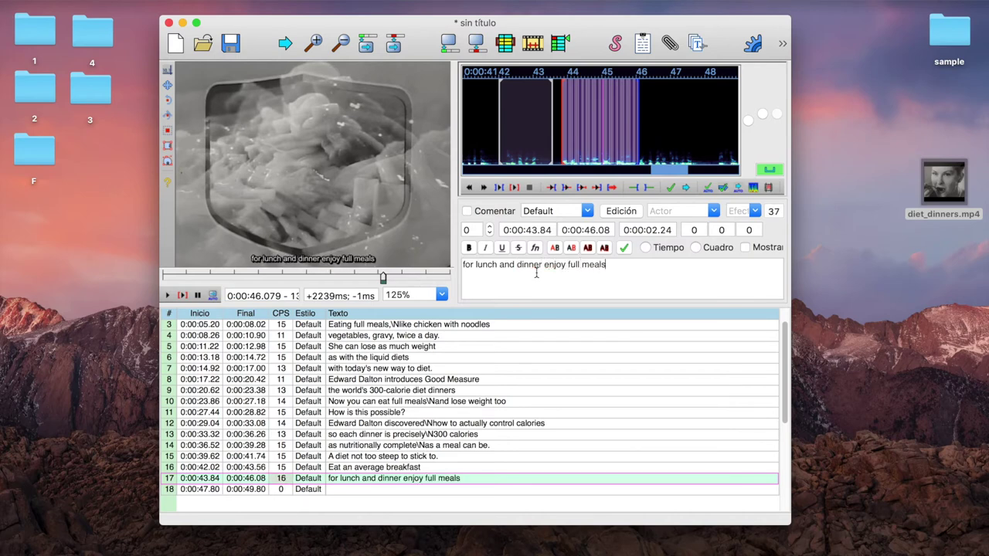
key("Return")
Retime line 17 to run from 0:00:43.80 to 0:00:46.16 and play it back.
left_click(360, 479)
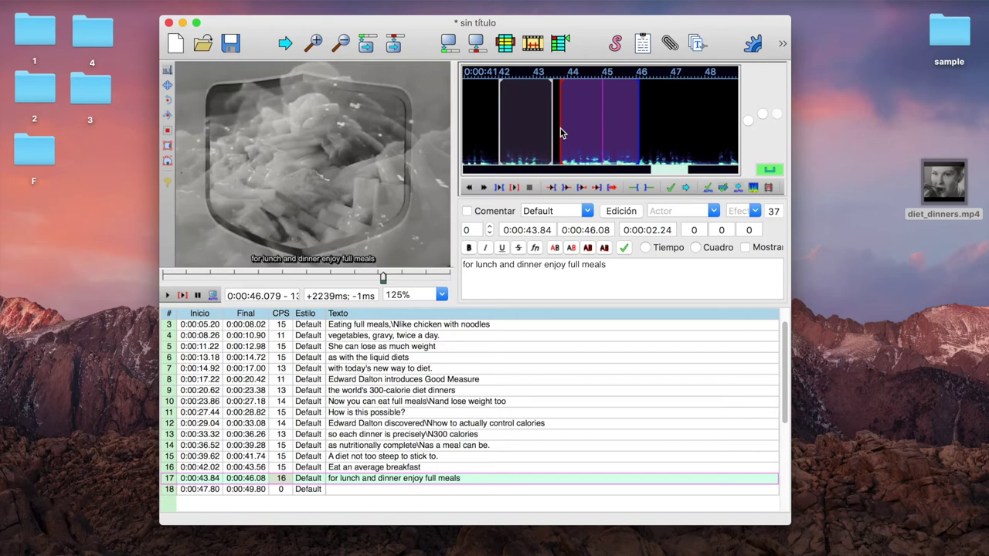
key("Return")
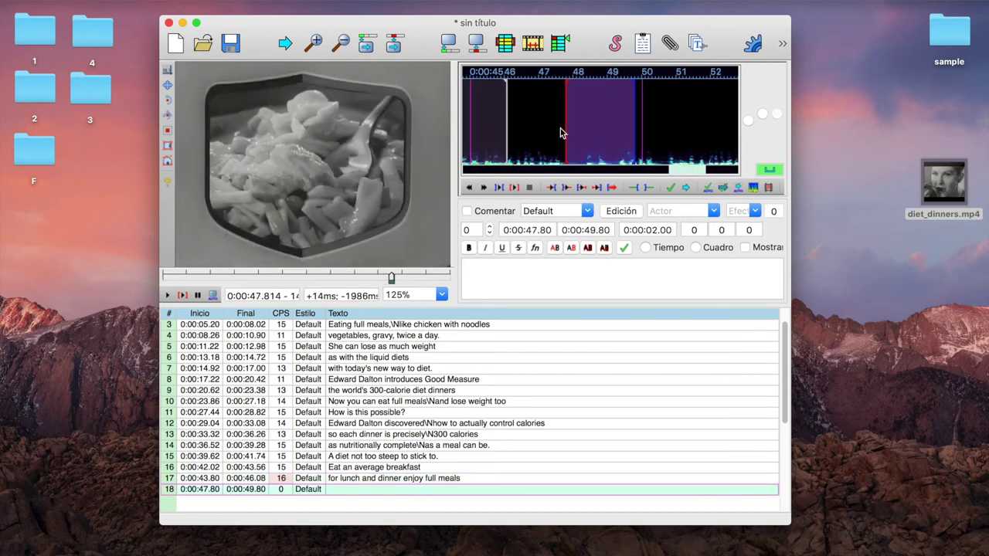
left_click(384, 479)
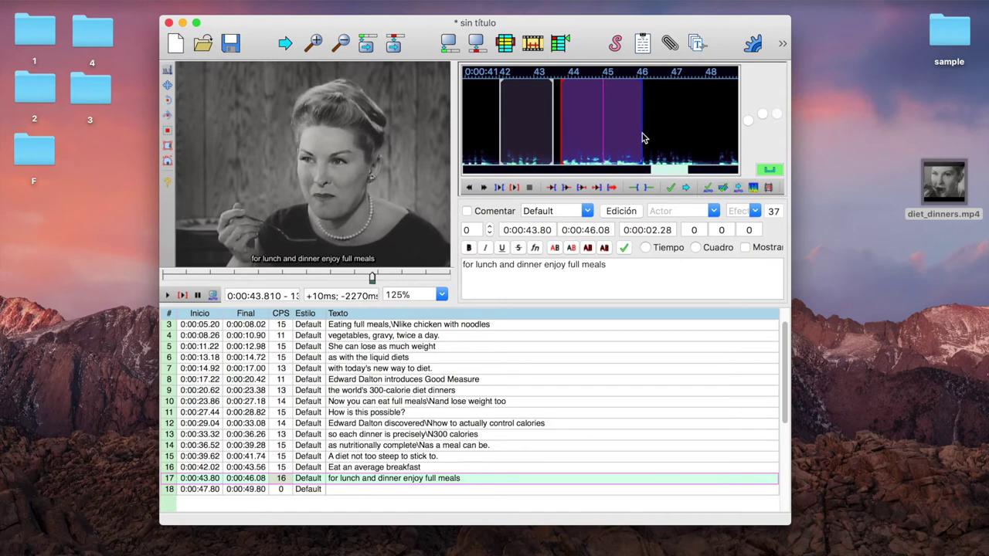
key("Return")
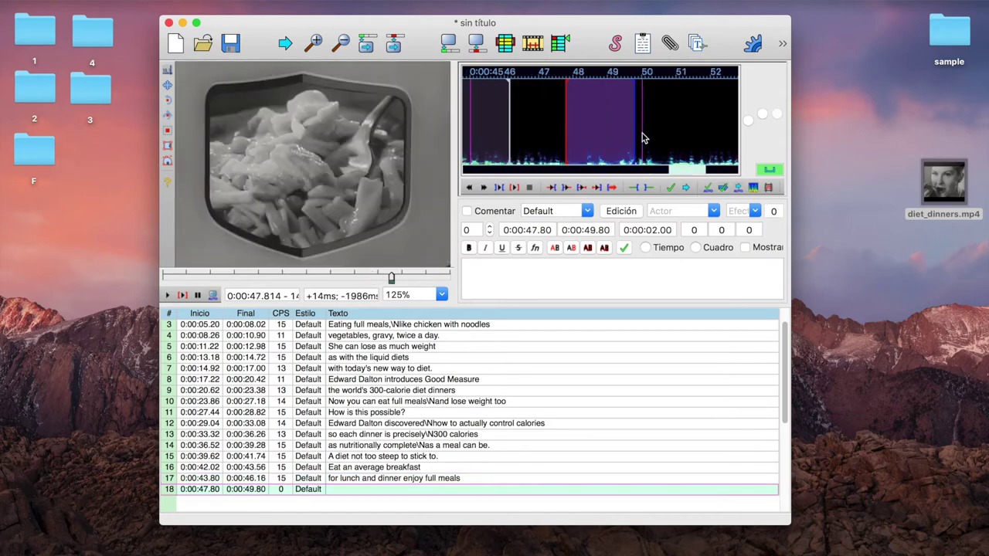
left_click(347, 478)
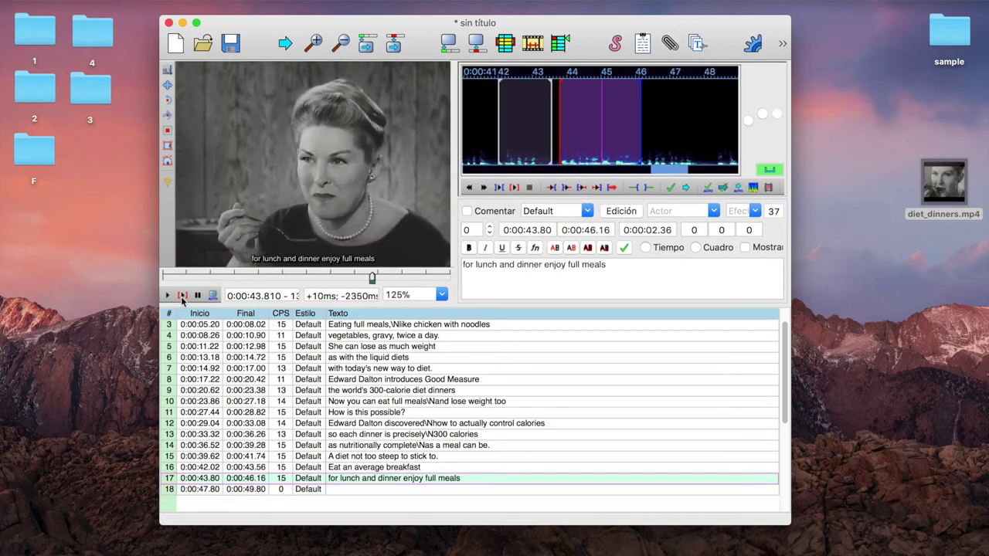
left_click(182, 297)
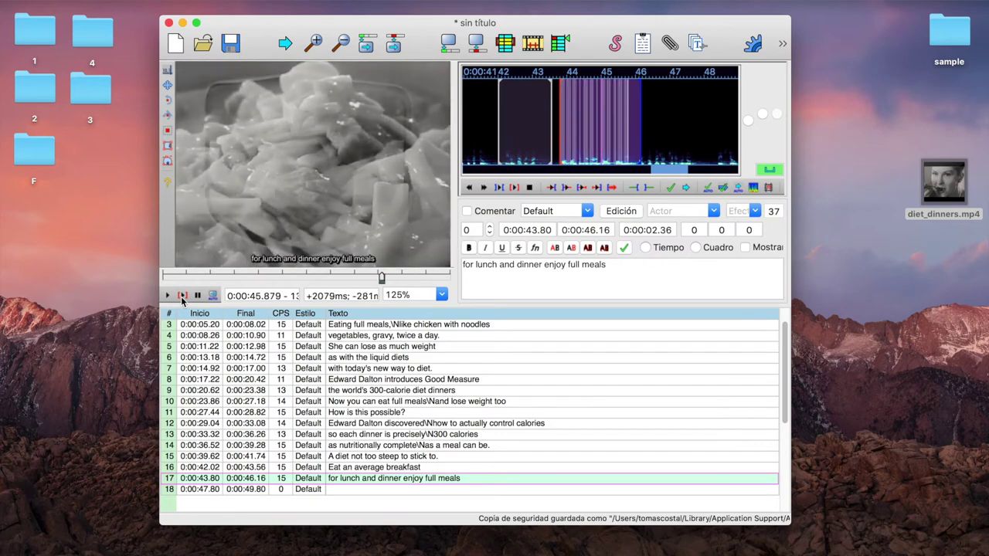
Time subtitle line 18 from 0:00:46.36 to 0:00:48.20 on the audio display, listening to the selection.
key("Down")
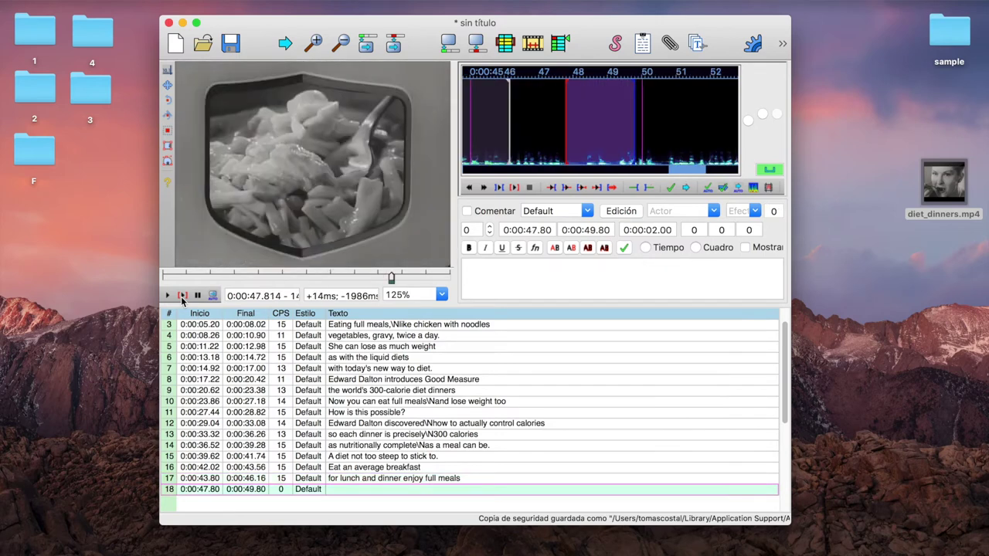
left_click_drag(565, 134, 516, 134)
key("s")
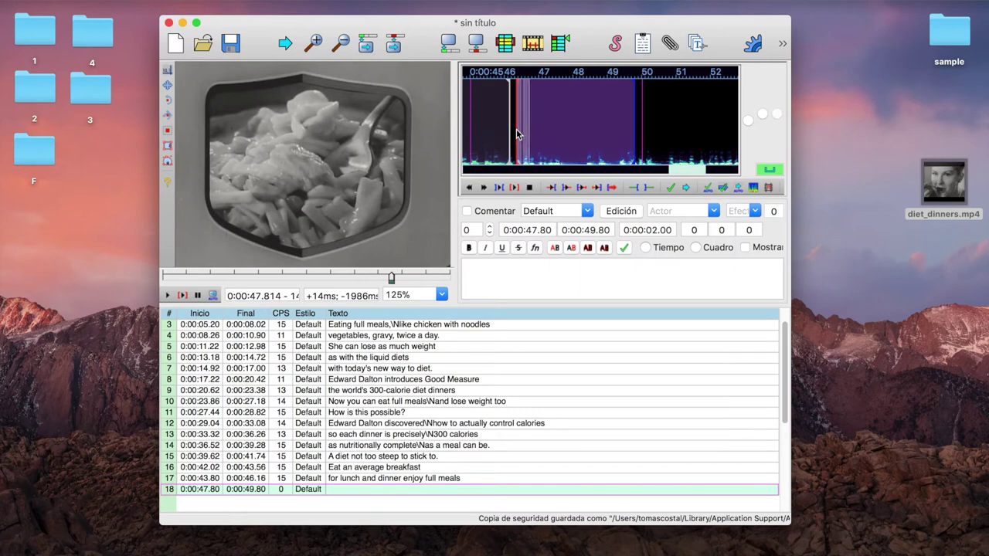
left_click_drag(635, 116, 581, 130)
key("s")
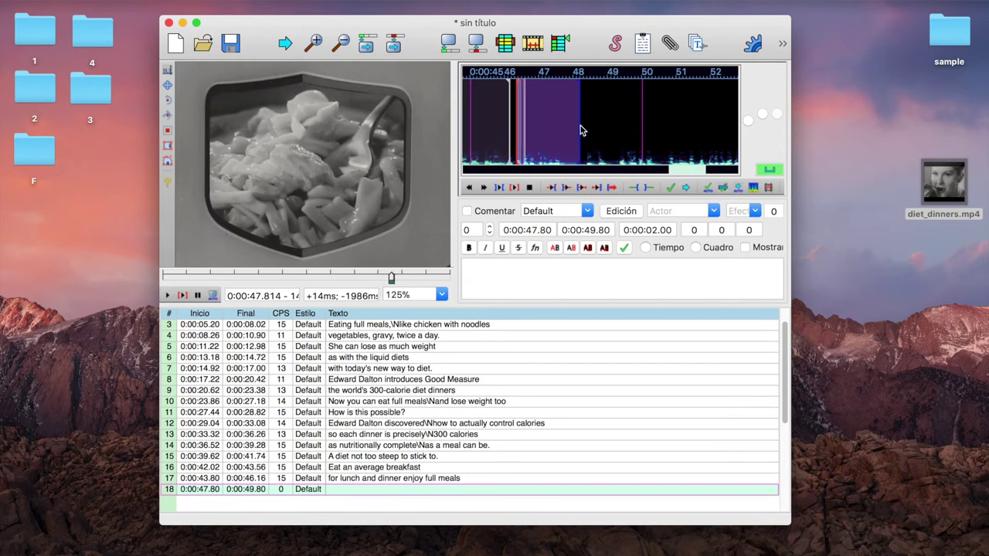
Enter "like Good Measure chicken with noodles" as the text of line 18 and commit it.
left_click(509, 294)
type("like Go")
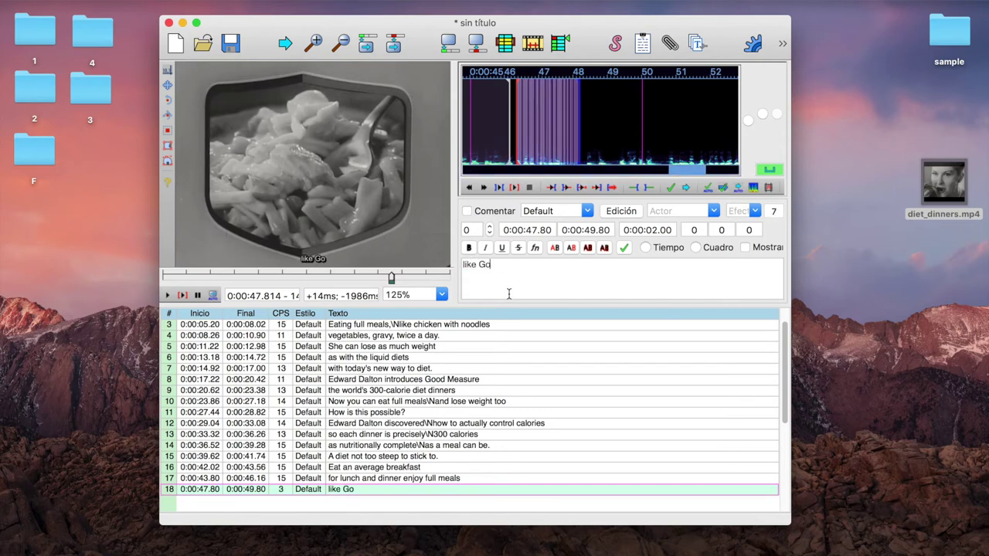
type("od Measure ")
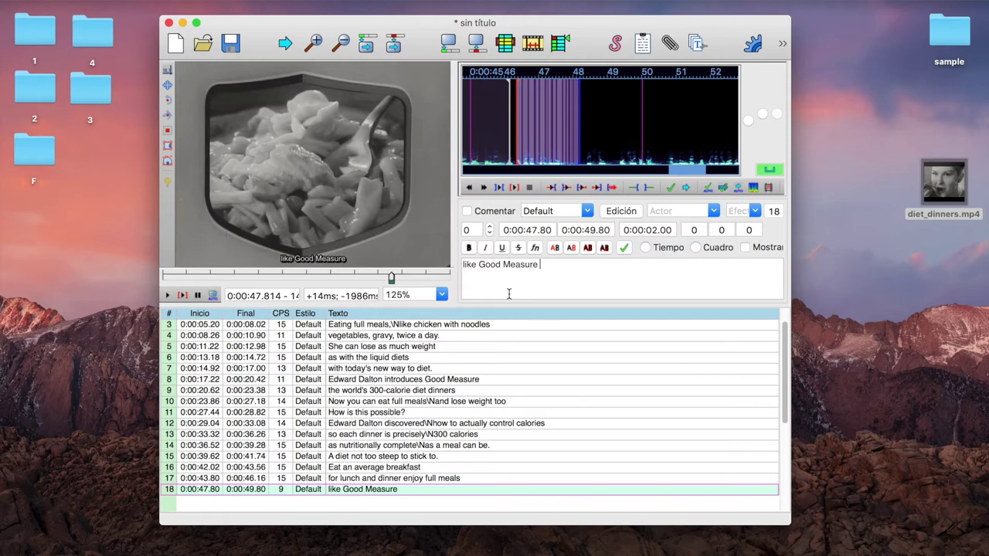
type("chicken with noodles")
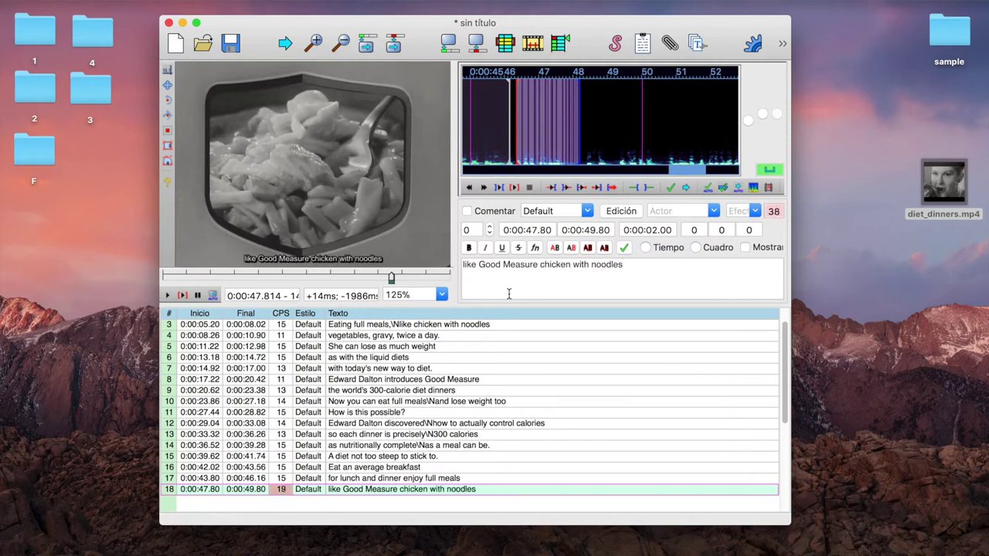
key("Return")
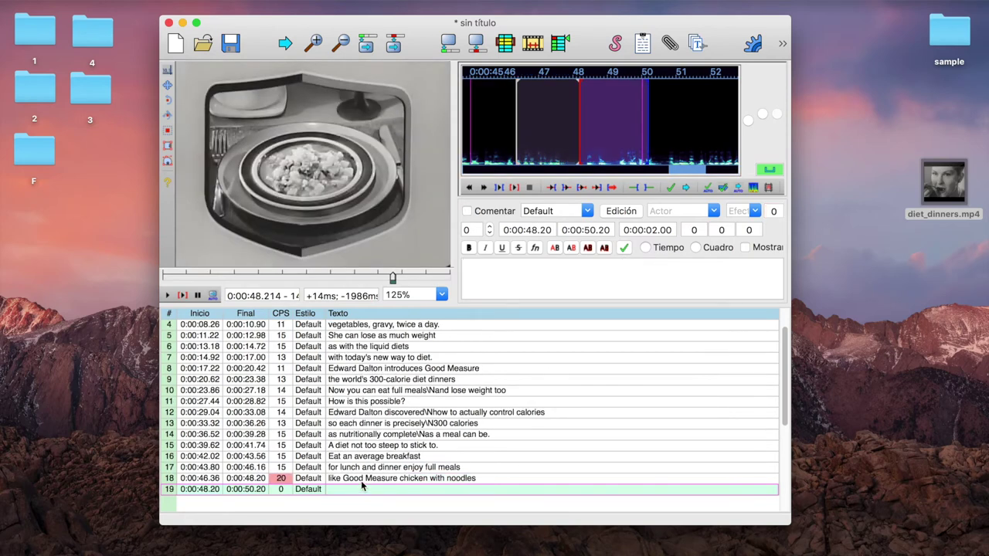
Try shortening line 18 by removing "with" and extending its end time to 0:00:48.28.
left_click(361, 480)
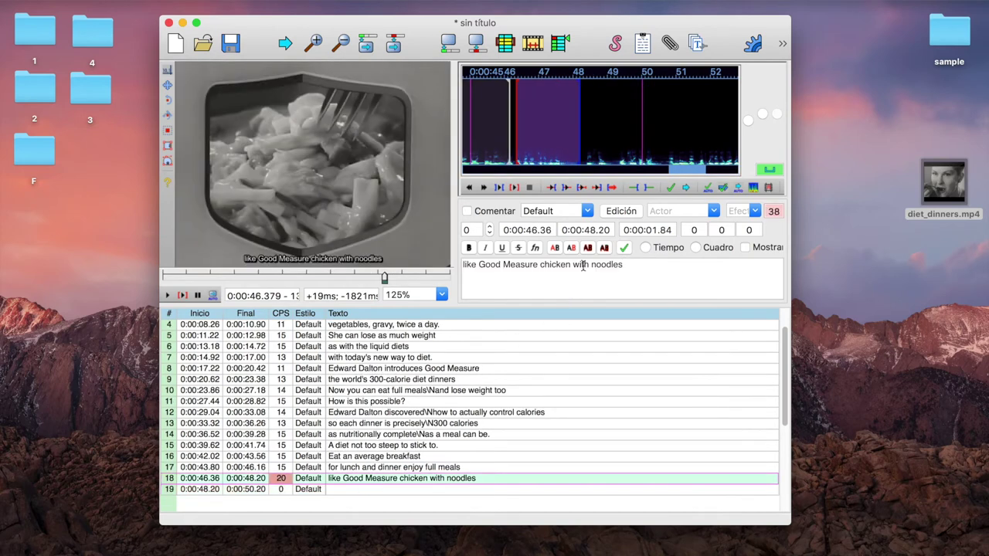
double_click(582, 265)
key("BackSpace")
key("BackSpace")
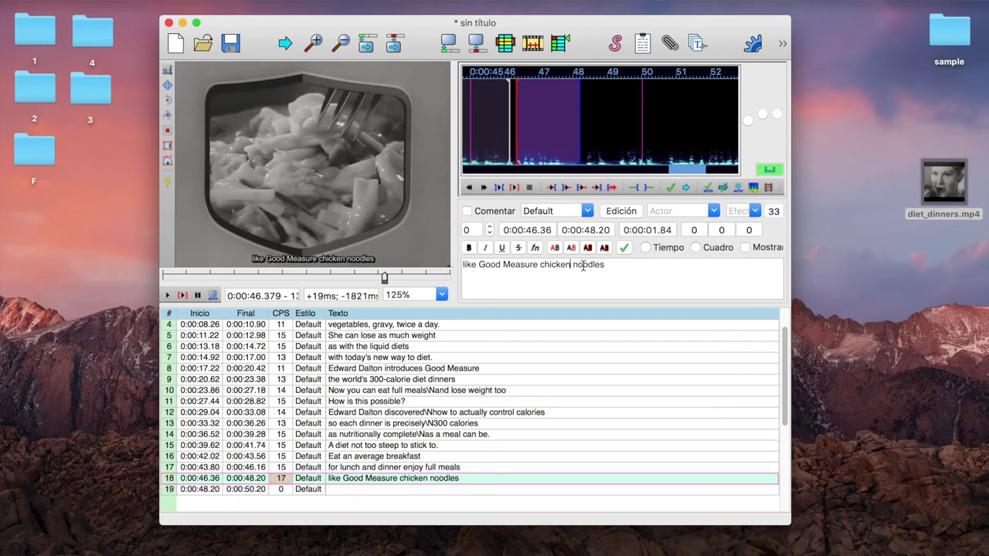
key("Return")
Reword line 18 to "like chicken with noodles", dropping the brand name "Good Measure".
left_click(402, 478)
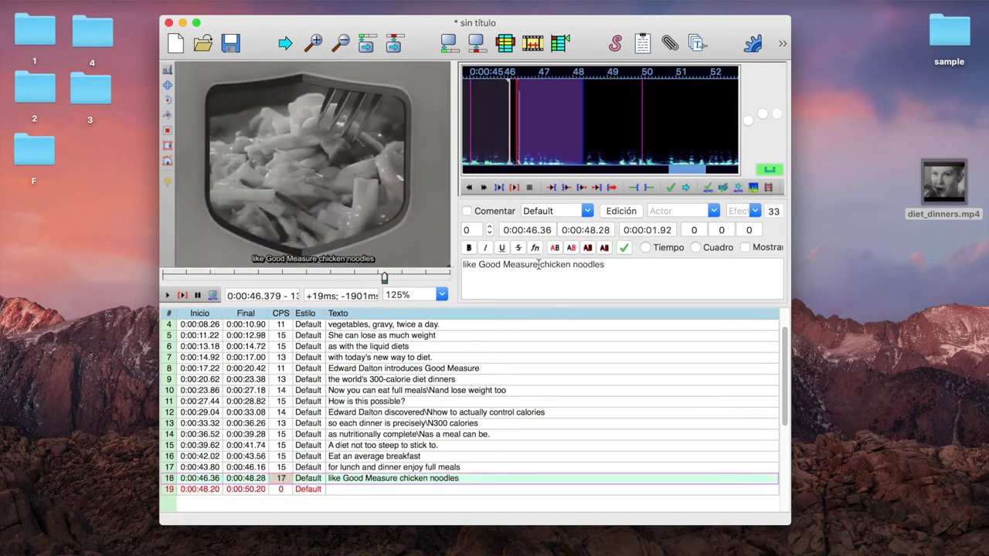
left_click_drag(538, 265, 479, 264)
key("BackSpace")
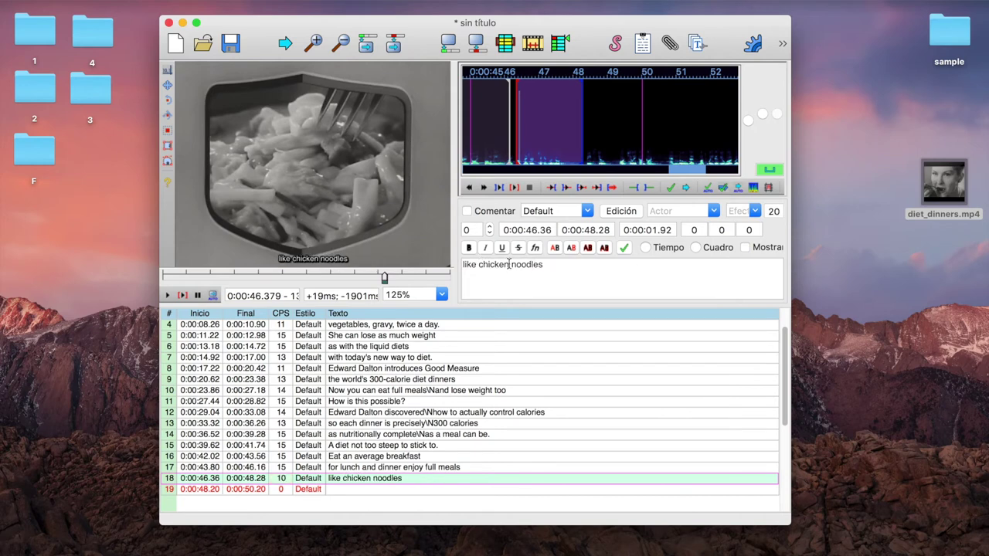
left_click(511, 265)
type("with")
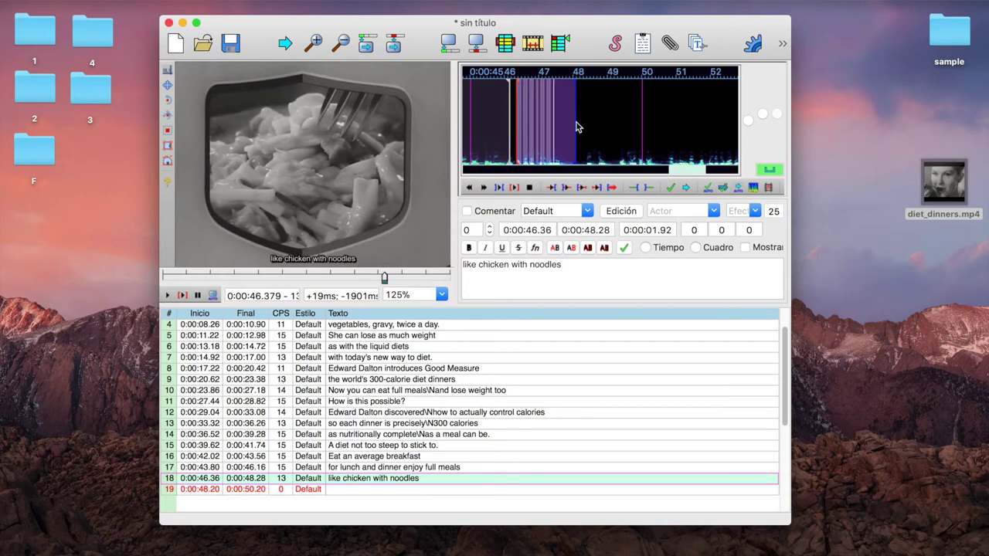
Set the end of line 18 to 0:00:48.08, commit it and play the line back.
right_click(576, 126)
key("Return")
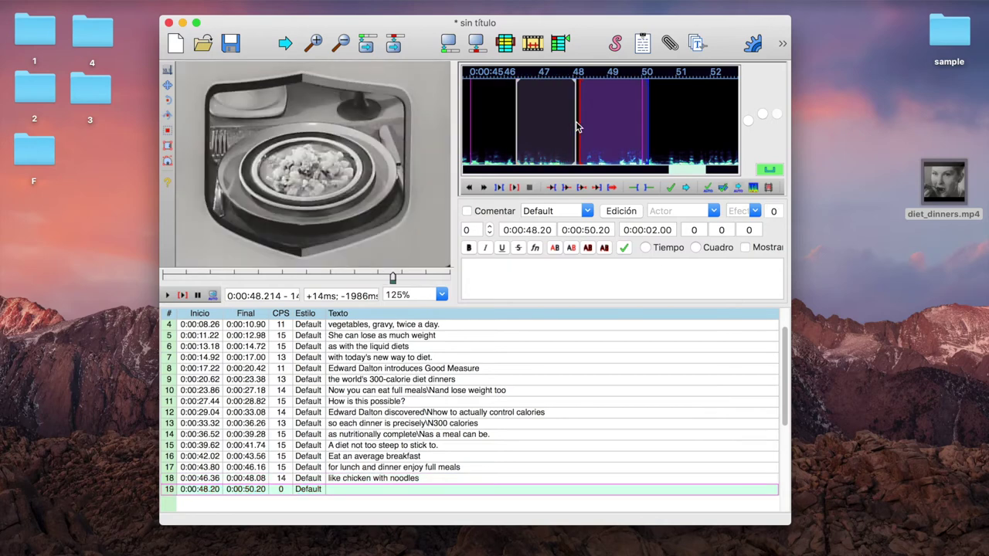
left_click(361, 479)
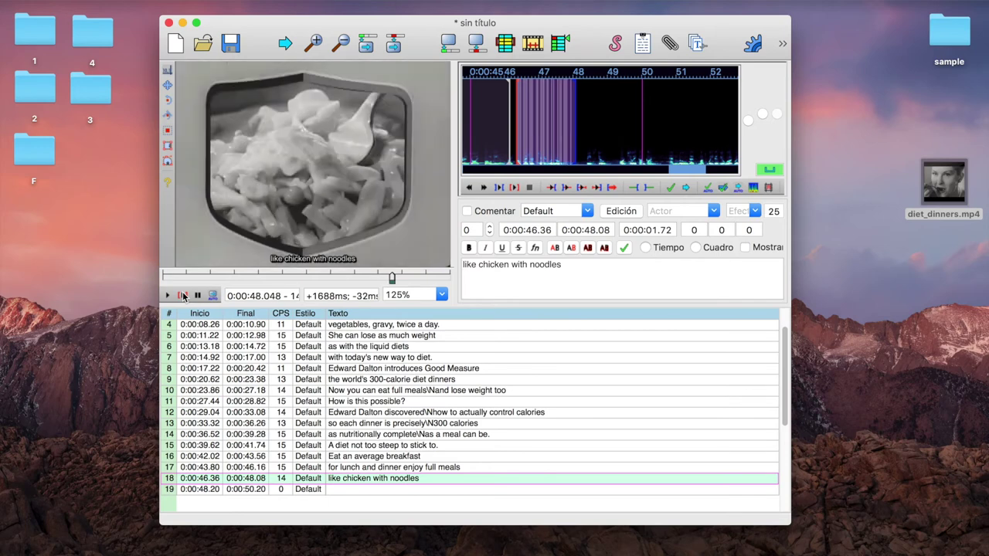
key("Return")
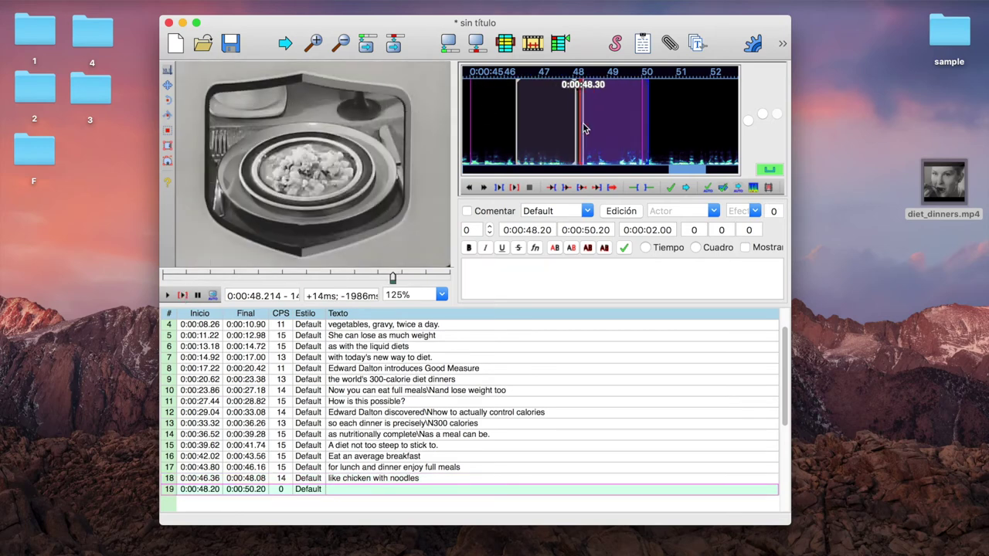
Time line 19 from 0:00:48.40 to 0:00:50.62, enter "beef stew or chili con carne." as its text and commit it.
left_click_drag(587, 127, 662, 119)
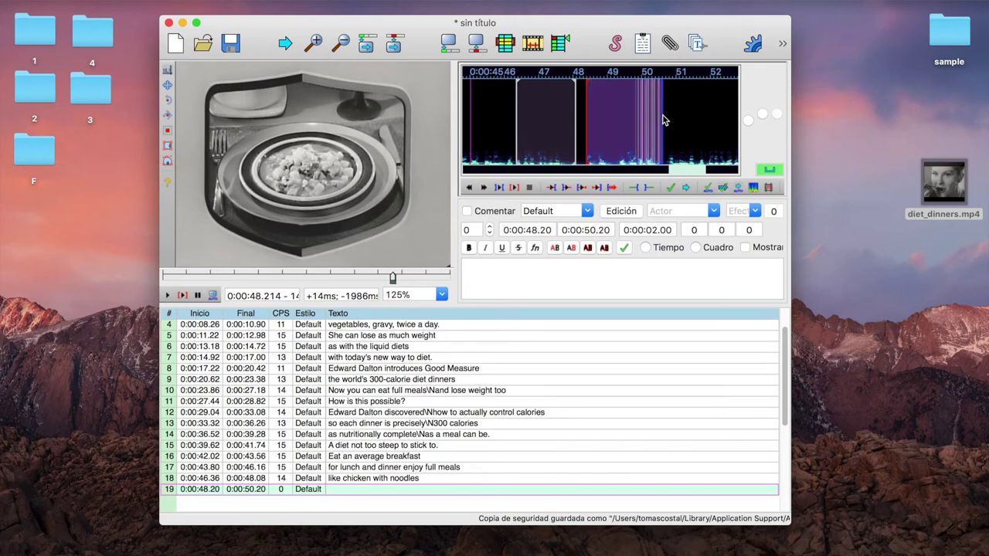
left_click(608, 288)
type("be")
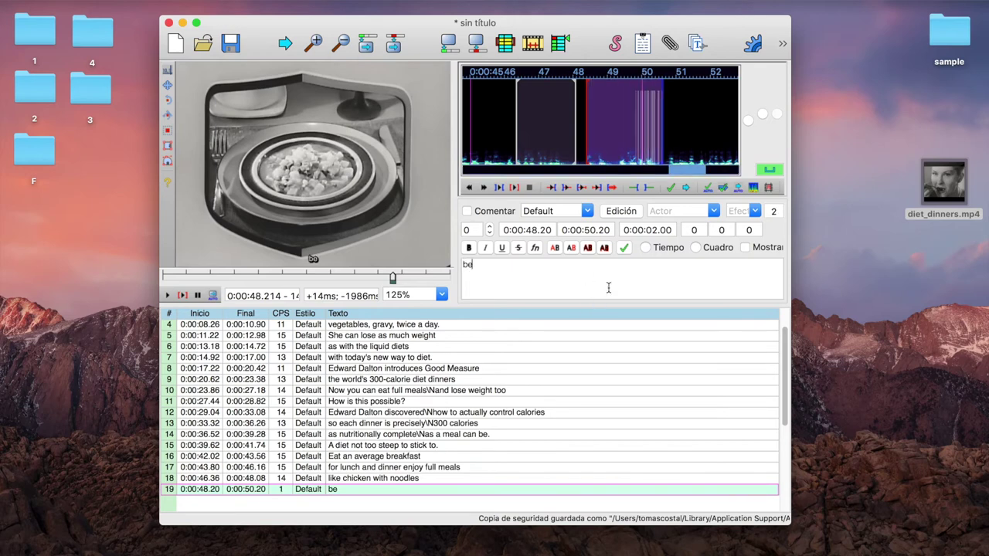
type("ef stew")
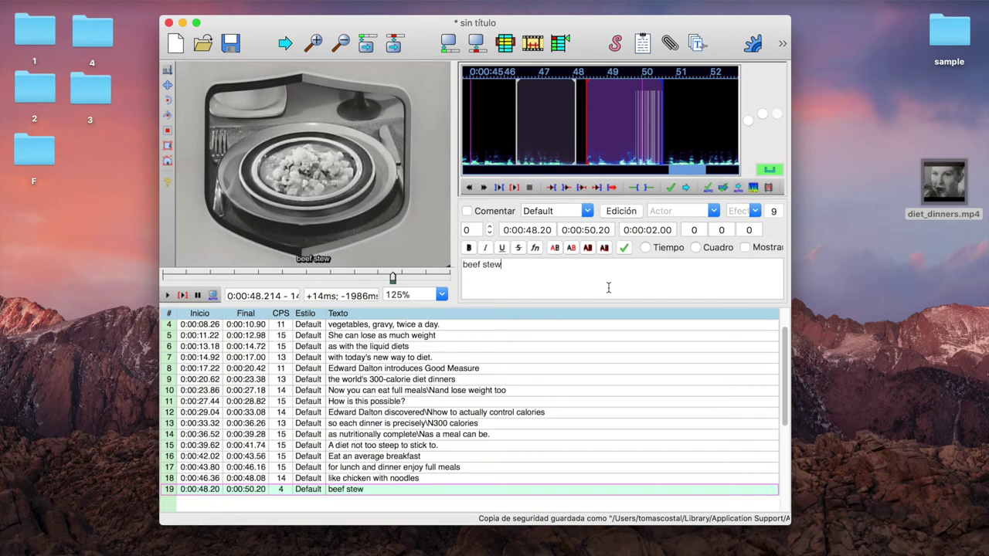
type(" or chili")
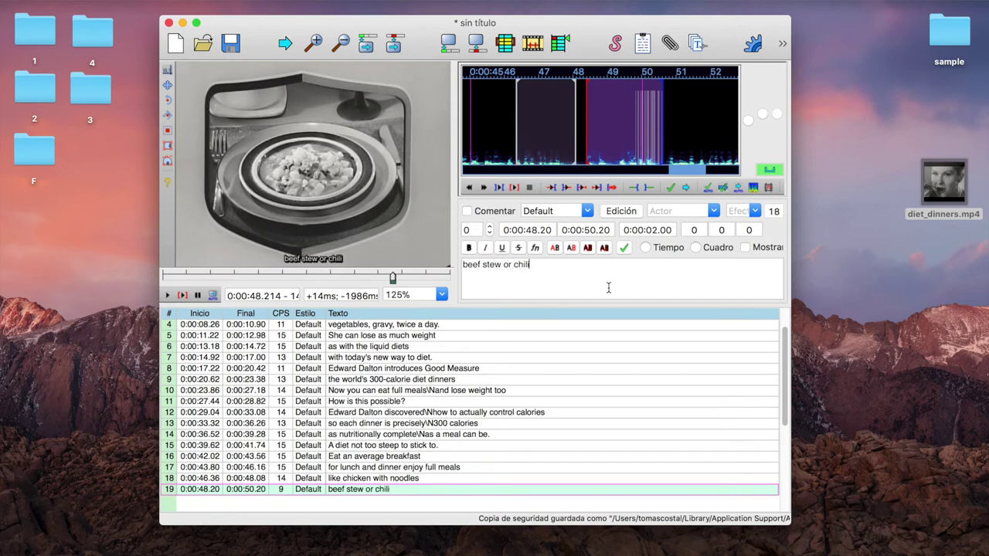
type(" con carne.")
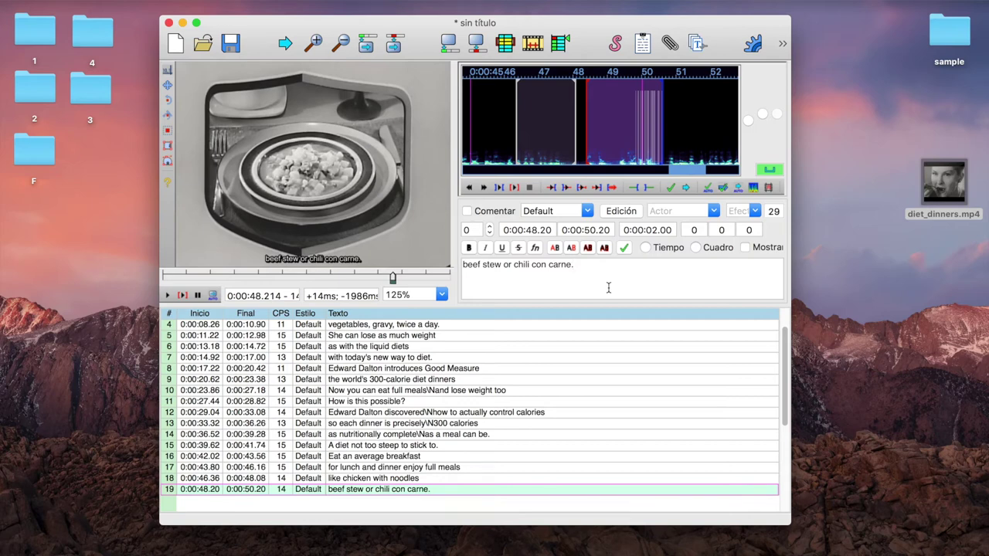
key("Return")
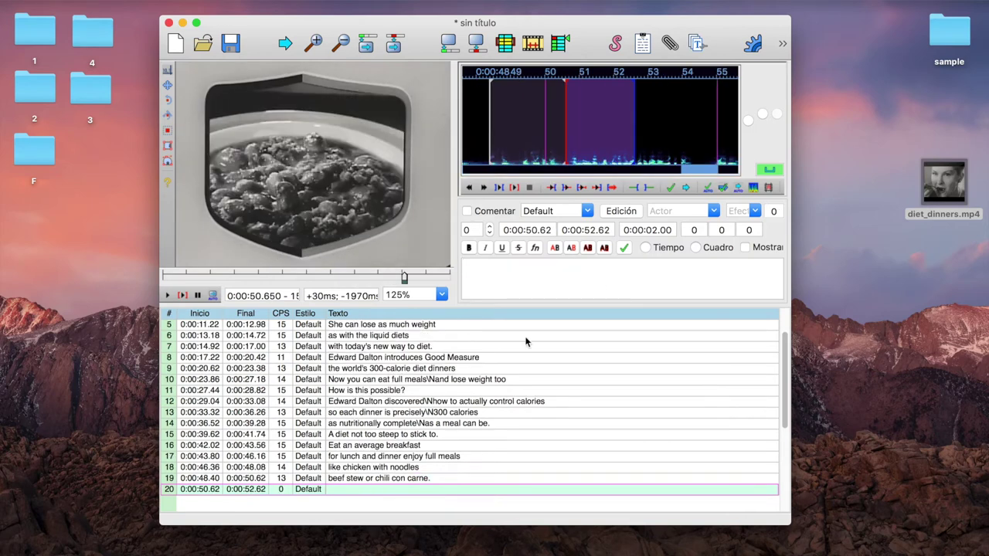
Review the text, timing and reading speed of lines 16 to 19, ending on the empty line 20.
left_click(440, 446)
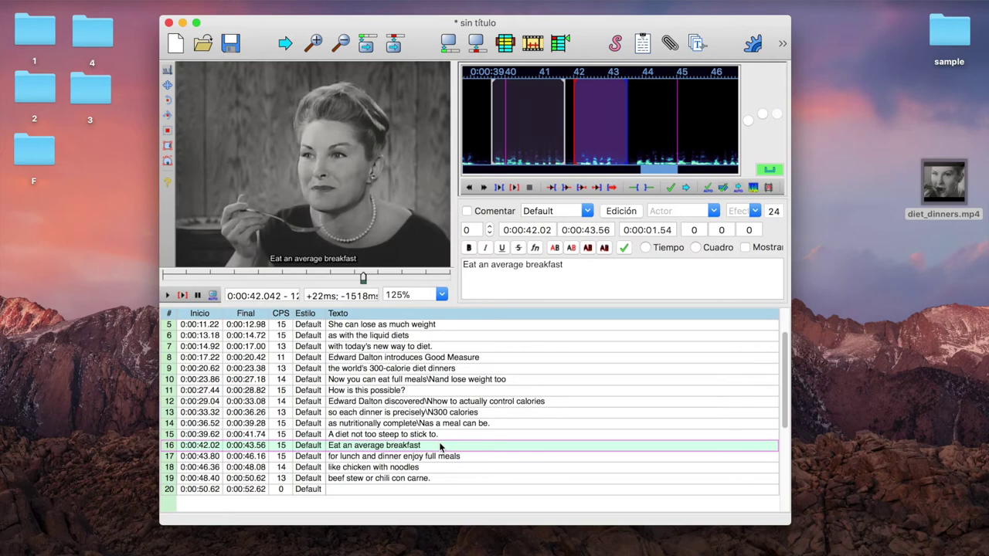
key("Down")
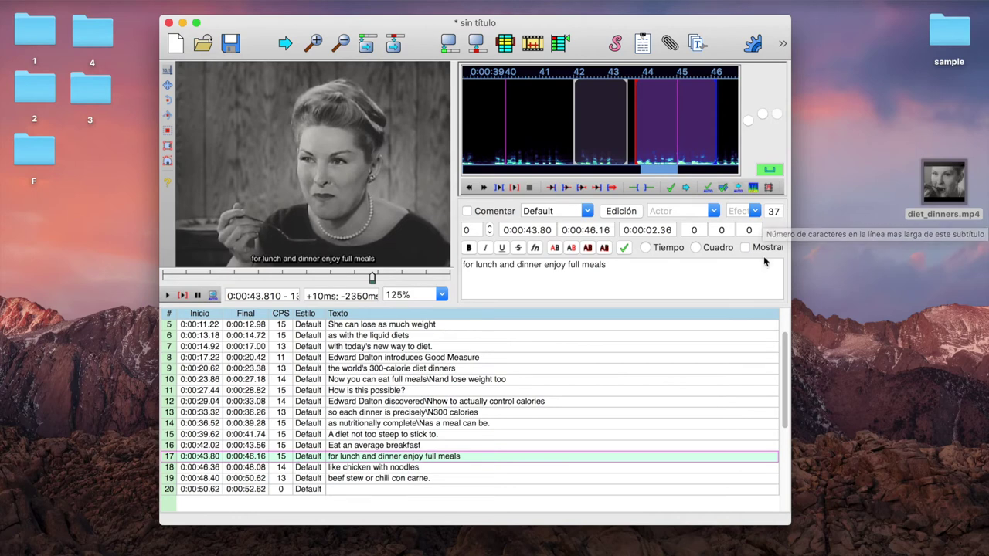
key("Down")
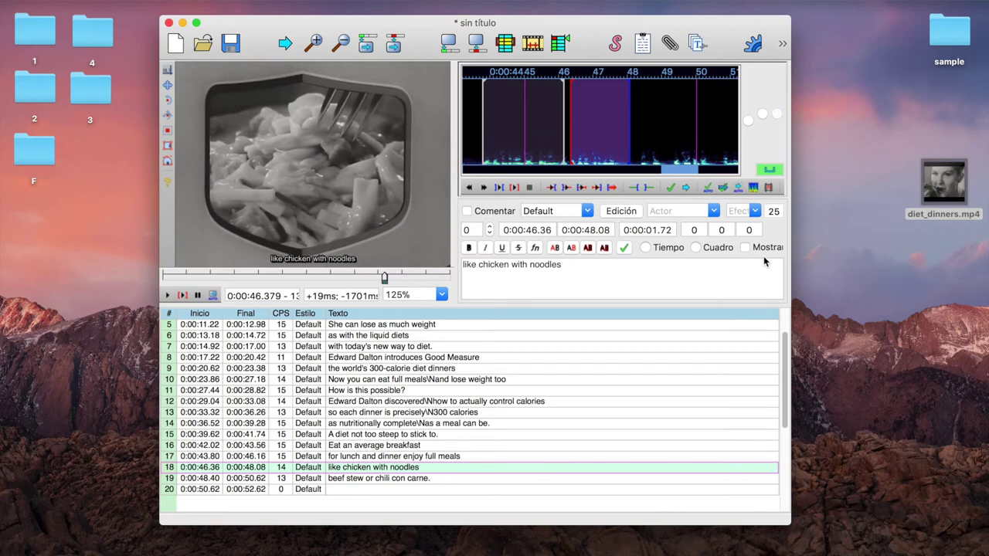
key("Down")
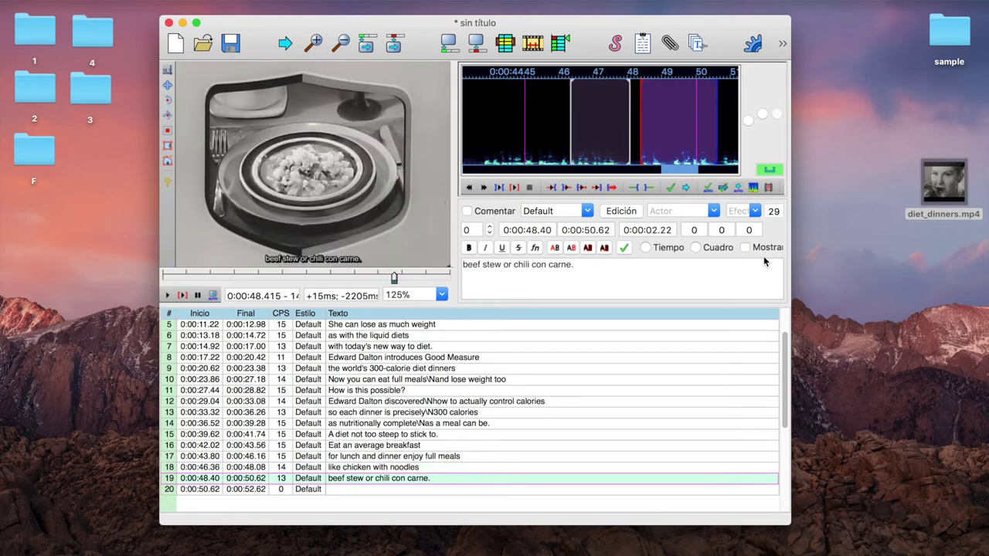
key("Up")
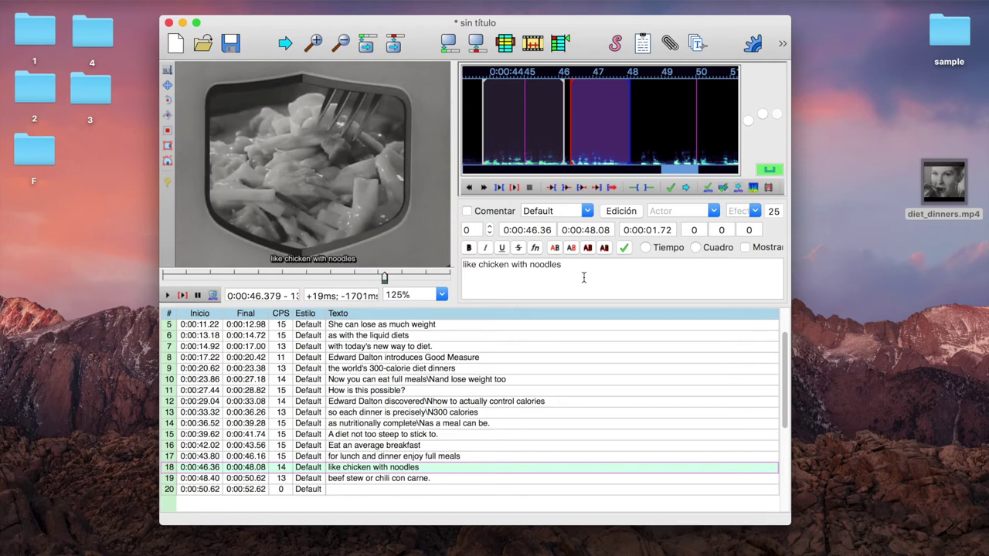
key("Return")
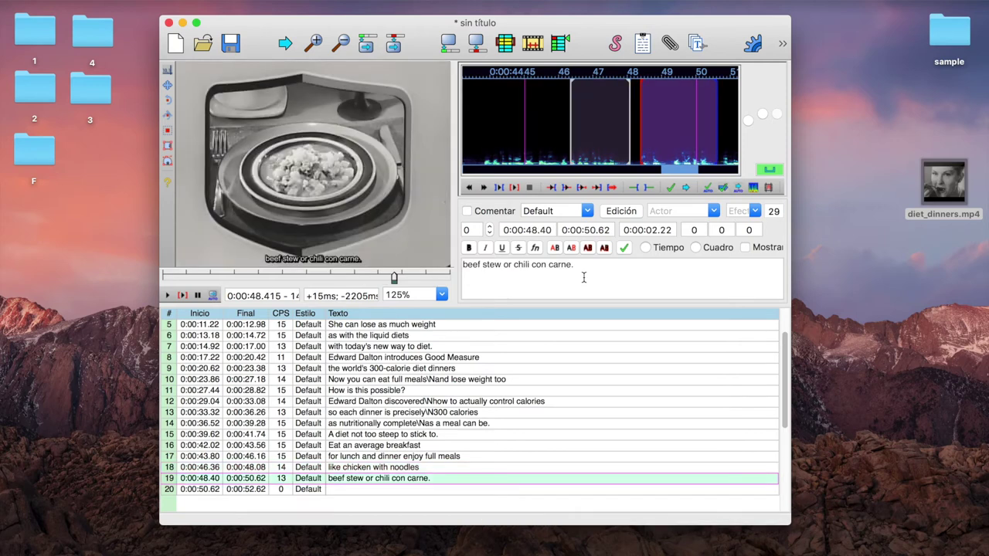
key("Return")
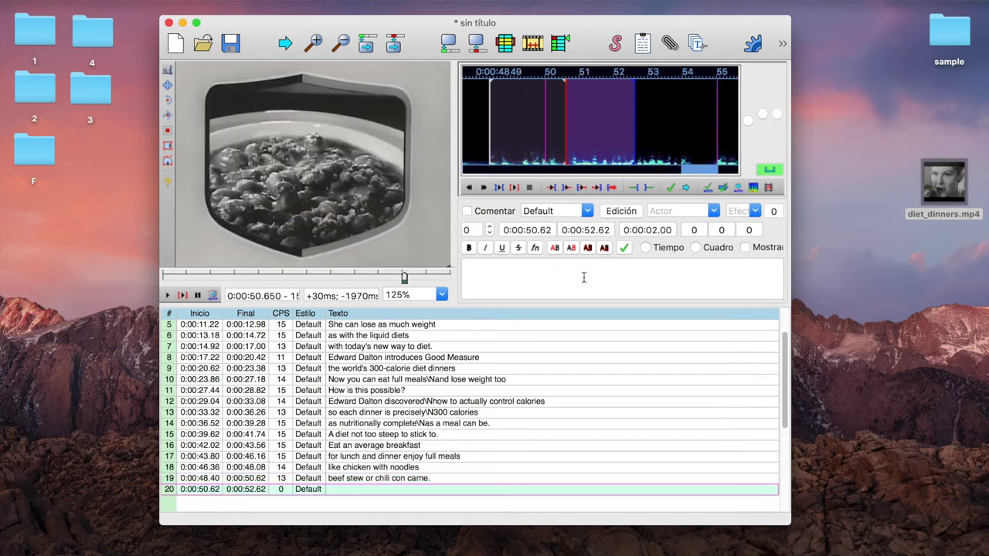
Time line 20 from 0:00:50.82 to 0:00:54.38 and enter "and lose as much weight as you would with the liquid diets" as its text.
left_click_drag(565, 85, 573, 110)
key("s")
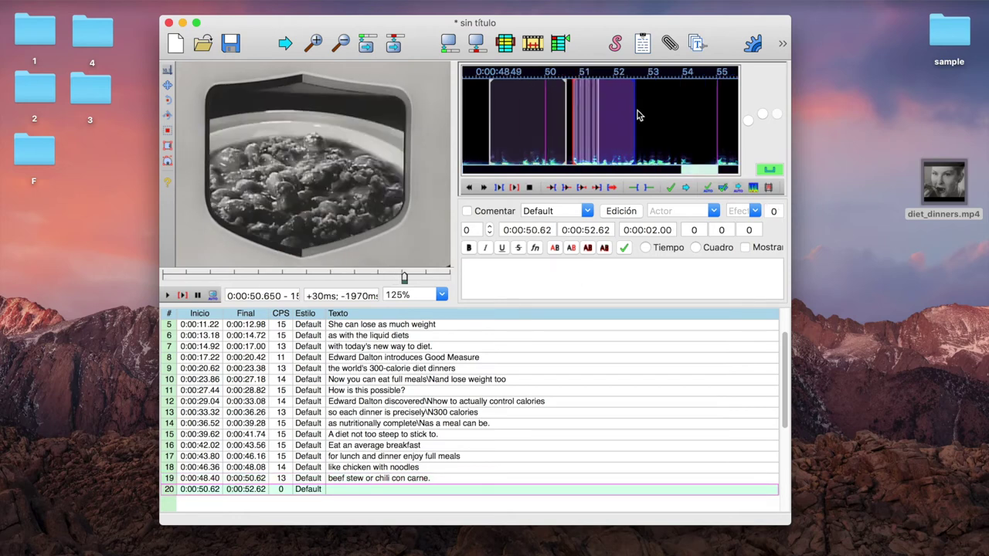
left_click_drag(636, 114, 695, 114)
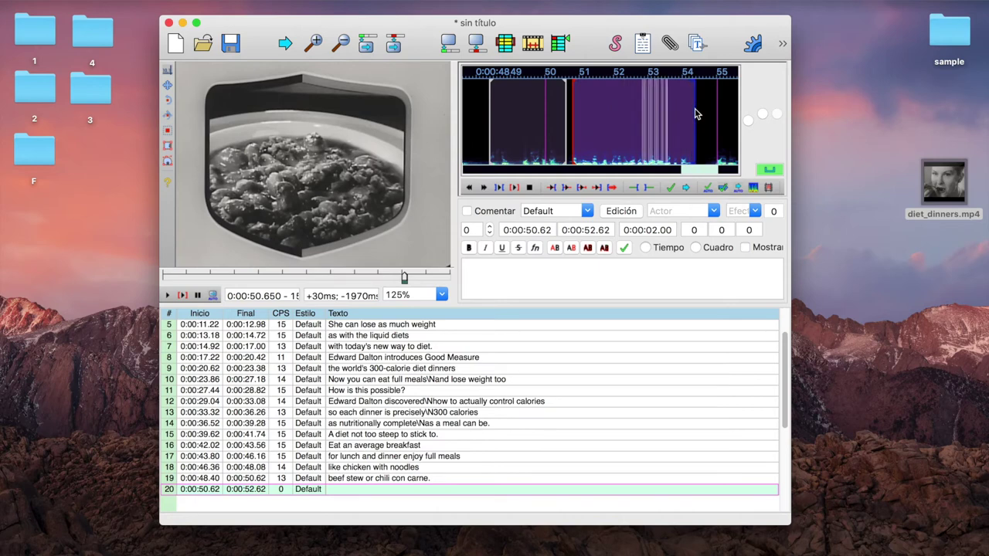
left_click(560, 268)
type("and los")
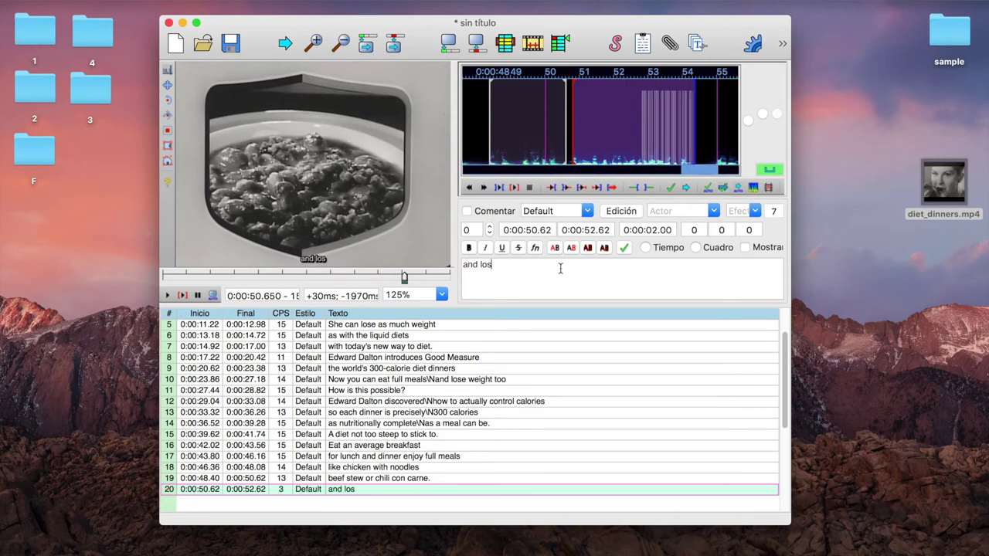
type("e as much wei")
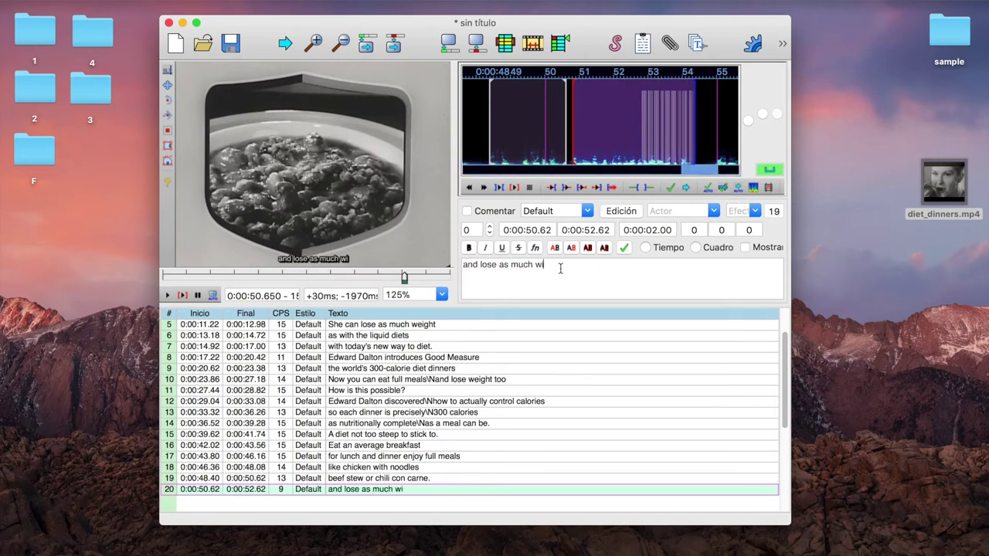
type("ght as yo")
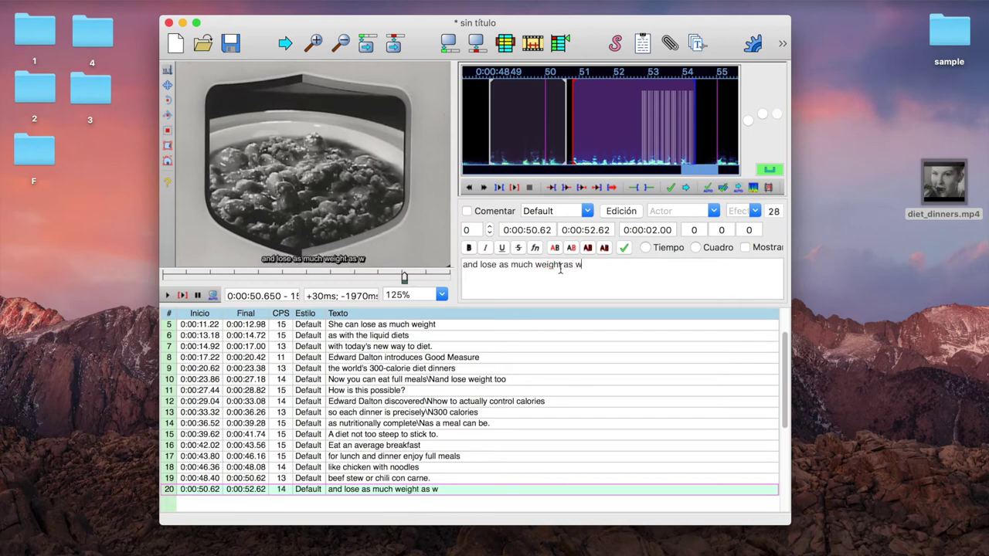
type("u would")
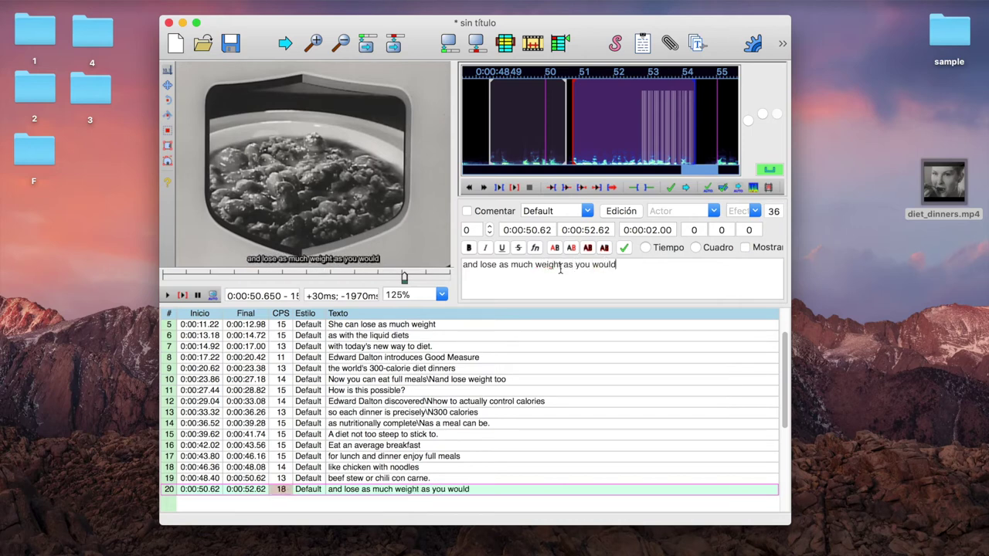
type(" with the liquid ")
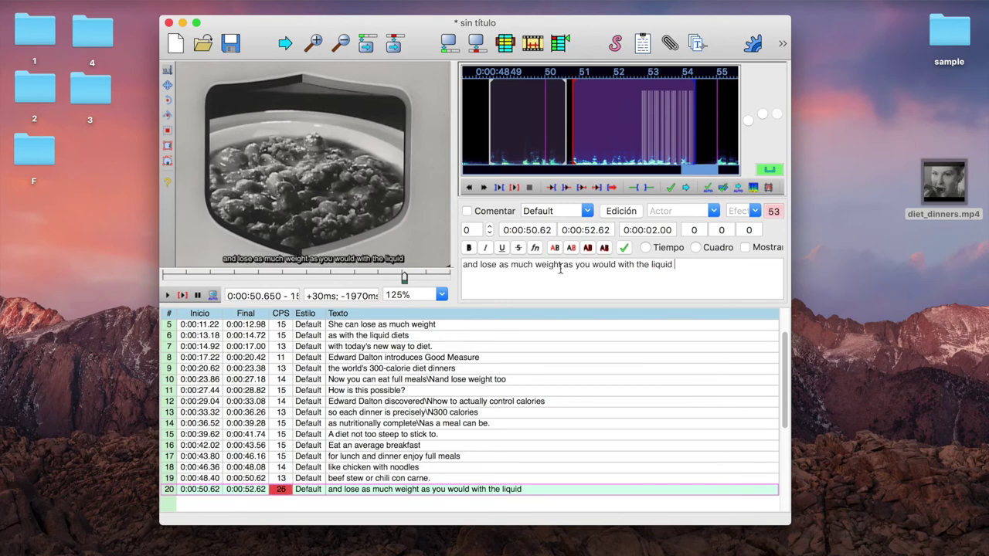
type("diets")
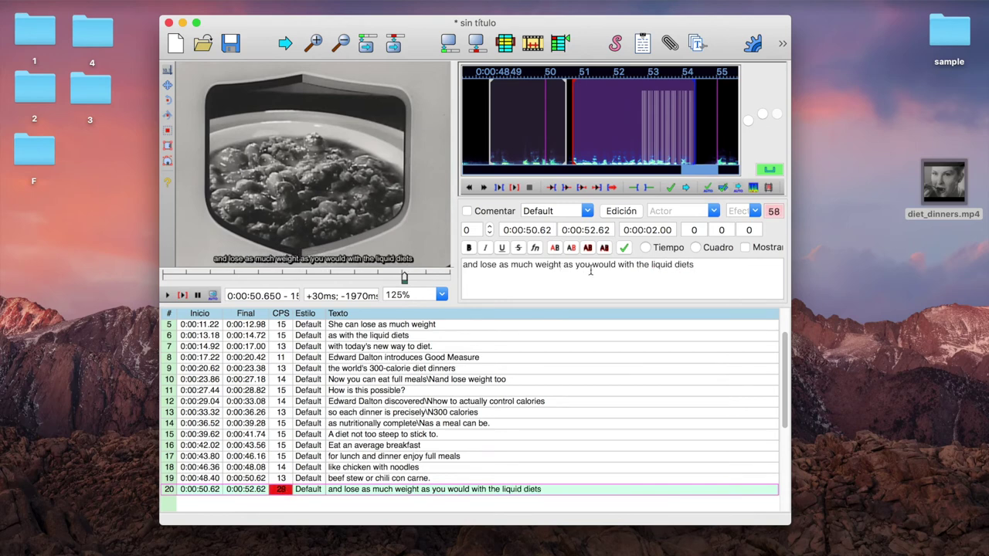
key("Return")
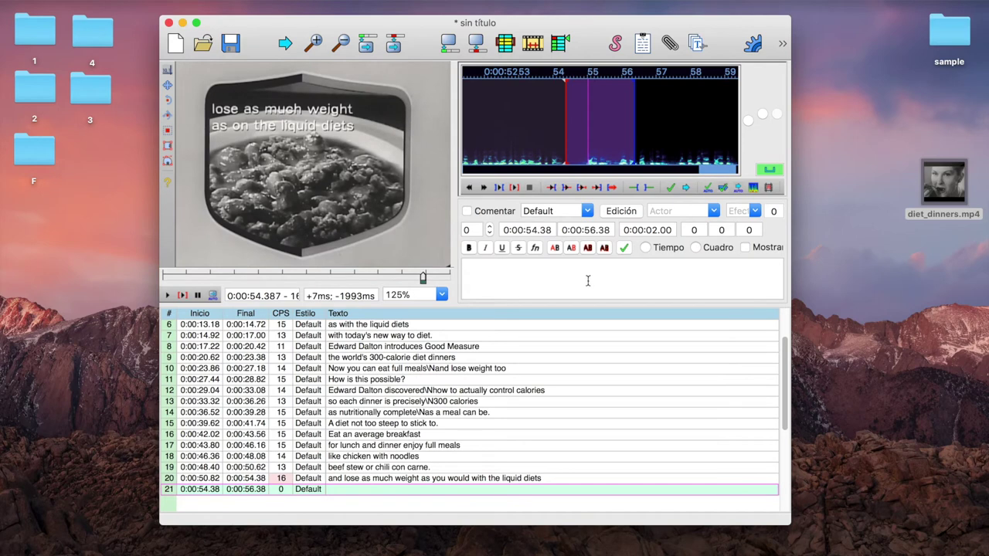
Remove the full stop from the end of line 19 and commit the change.
left_click(439, 467)
key("BackSpace")
key("Return")
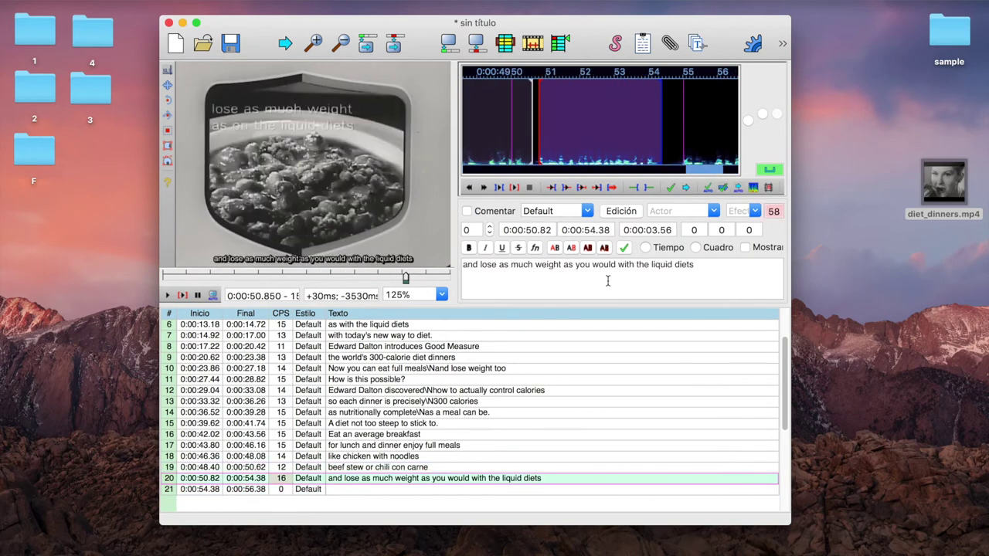
Try extending the end of line 20 to 0:00:54.46 and play the line back.
right_click(667, 134)
key("Return")
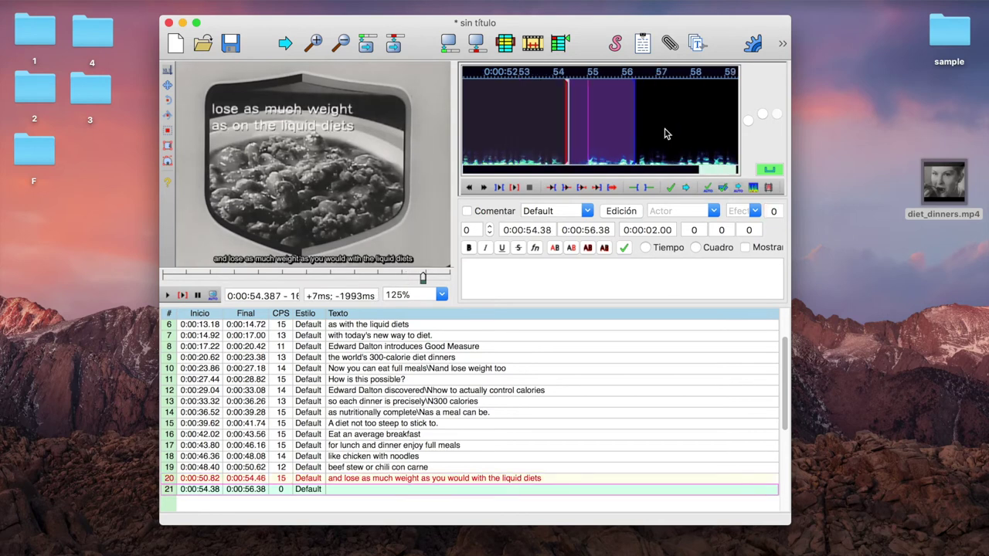
left_click(427, 478)
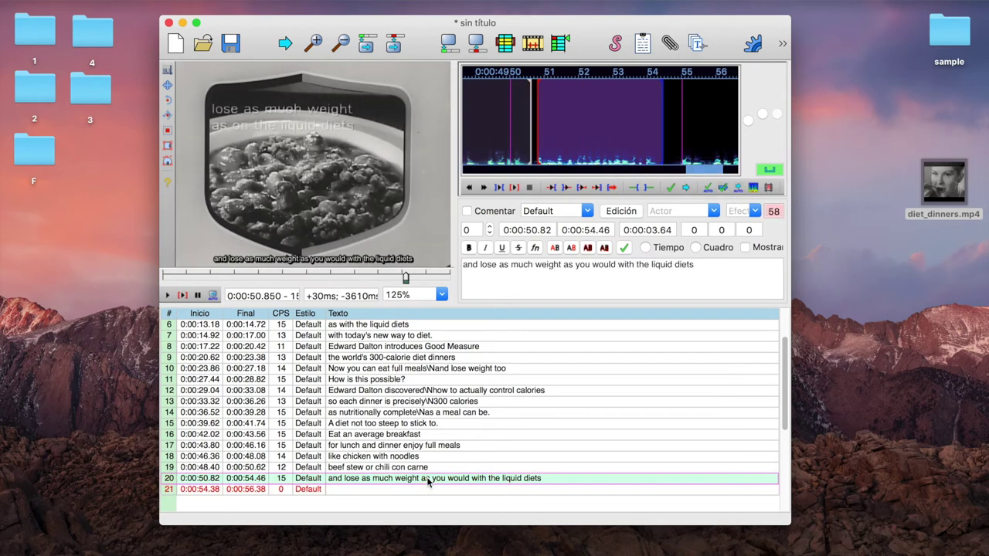
left_click(184, 298)
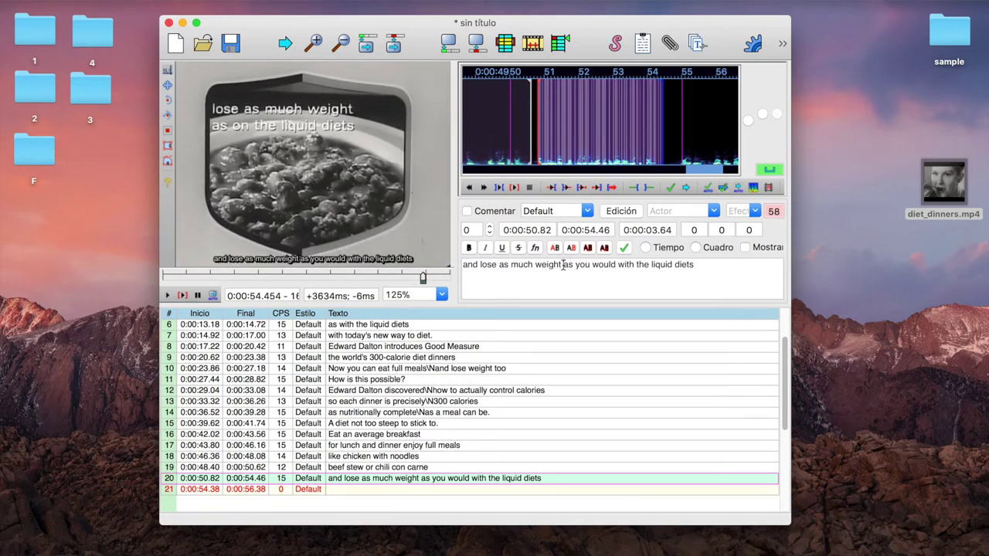
Break line 20 after "weight" with \N, extend its end to 0:00:54.54 and check the line in playback.
key("BackSpace")
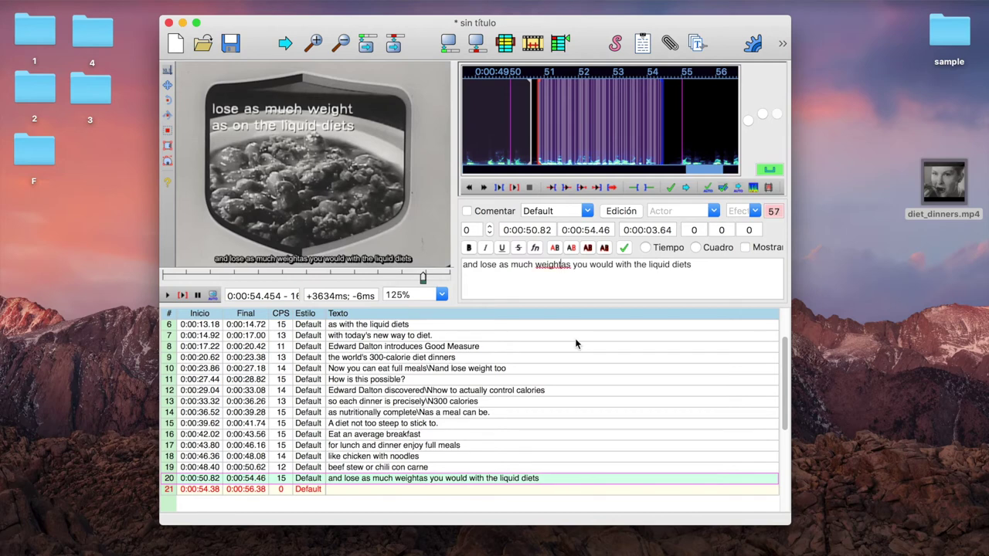
type("\\N")
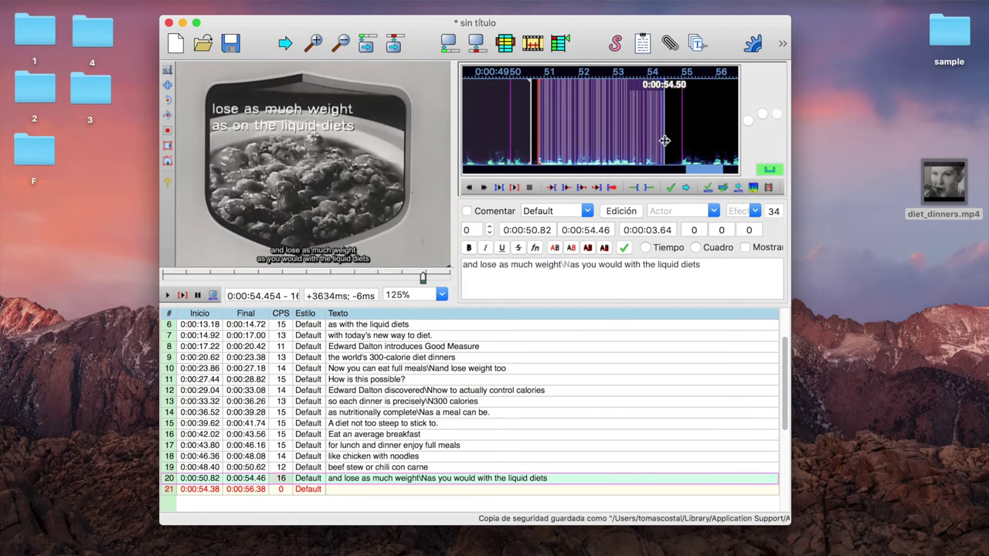
key("Return")
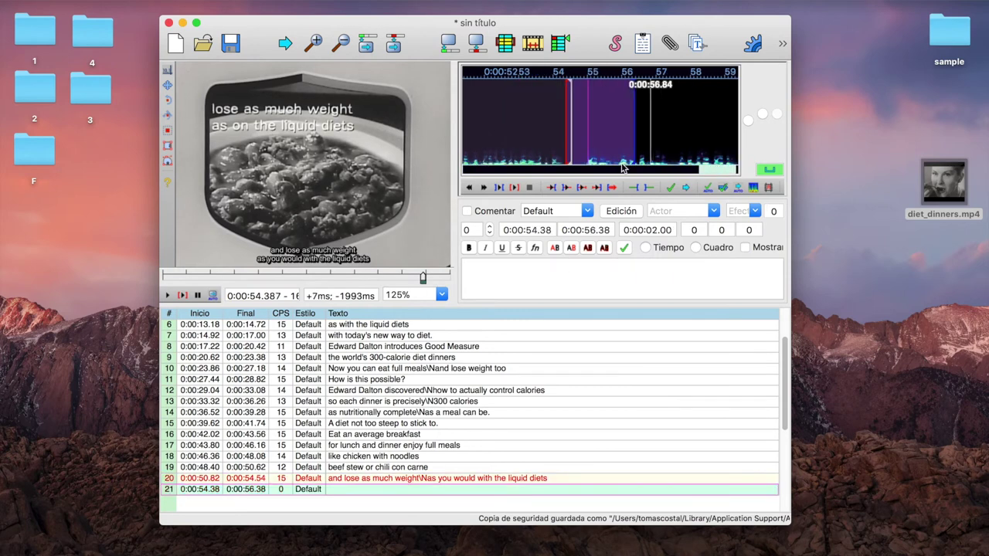
left_click(358, 481)
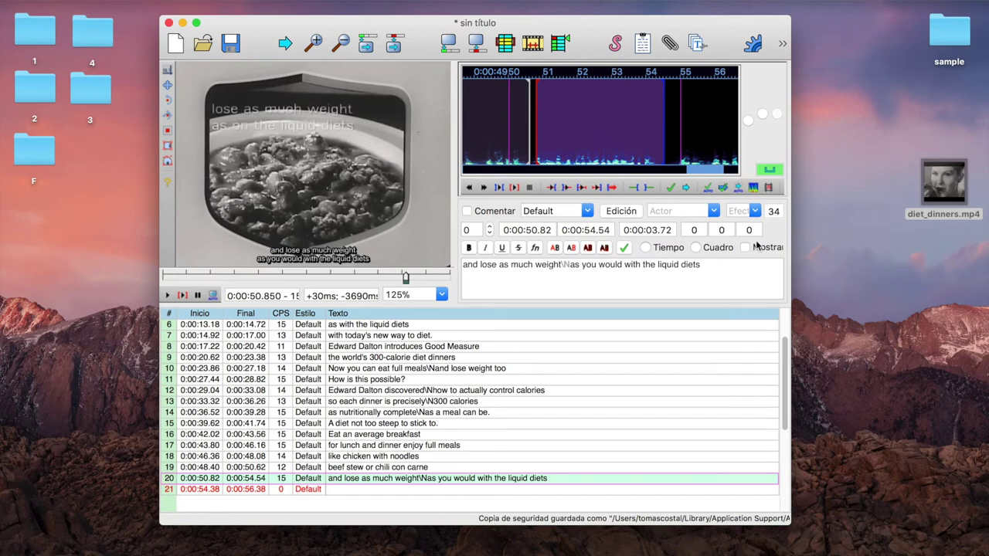
left_click(182, 297)
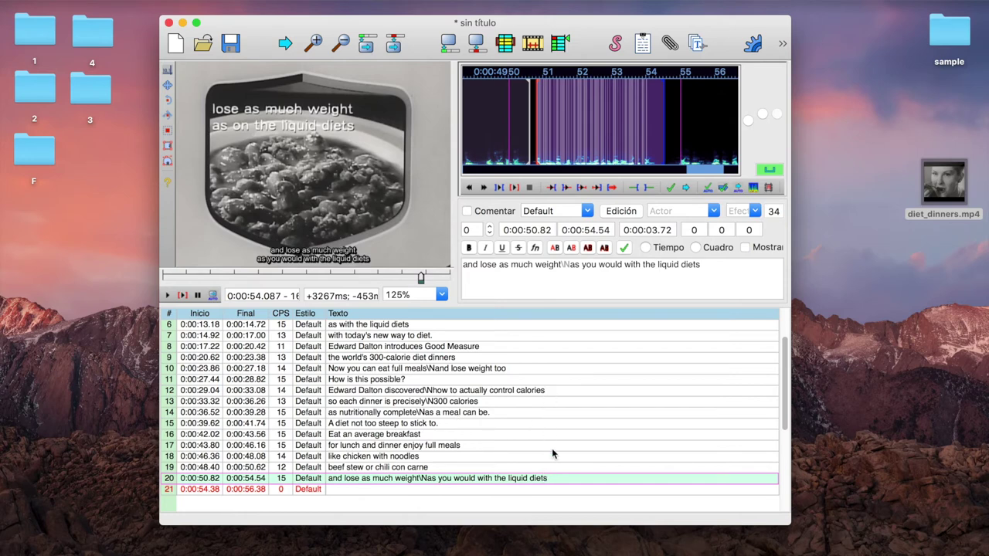
Time line 21 from 0:00:54.94 to 0:00:57.38, listen to it and commit it without text.
key("Return")
mouse_move(569, 97)
left_mouse_down()
mouse_move(585, 127)
mouse_move(671, 122)
left_mouse_up()
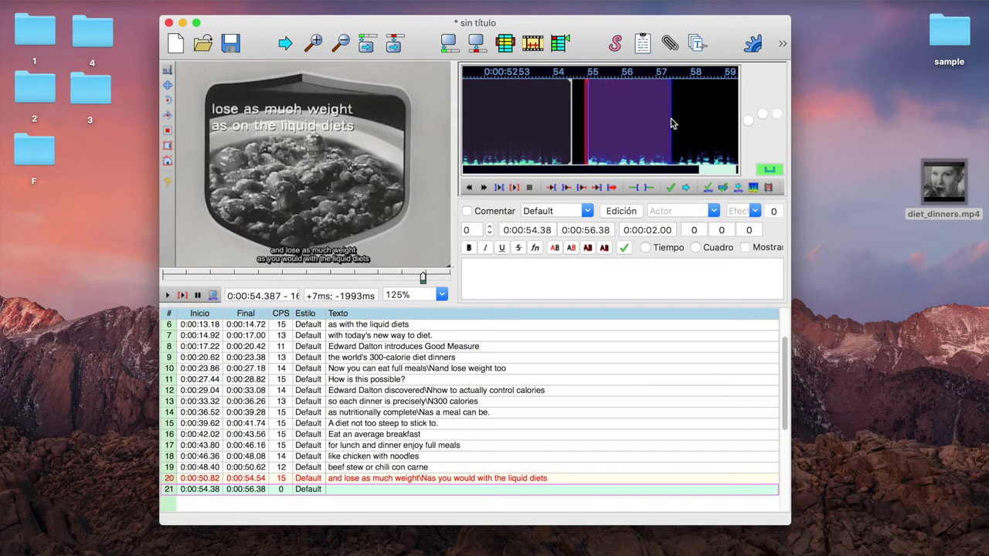
key("s")
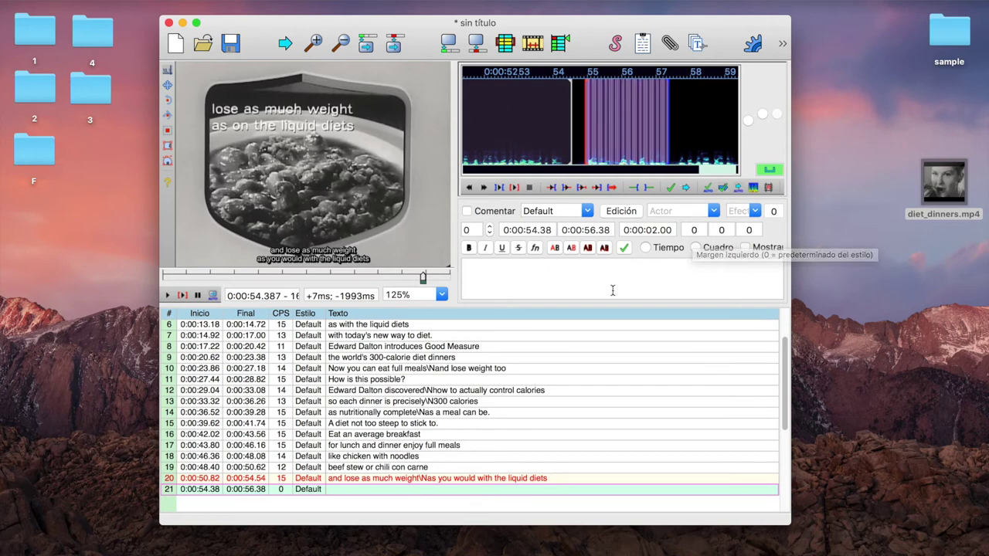
key("Return")
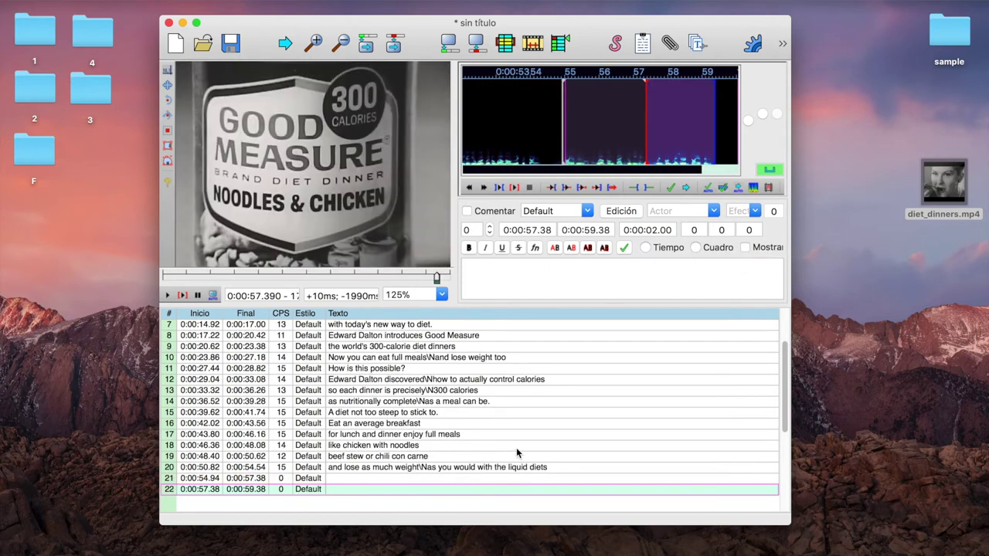
Add a full stop to the end of line 20 and enter "Dieters, welcome back to eating" as the text of line 21.
left_click(510, 468)
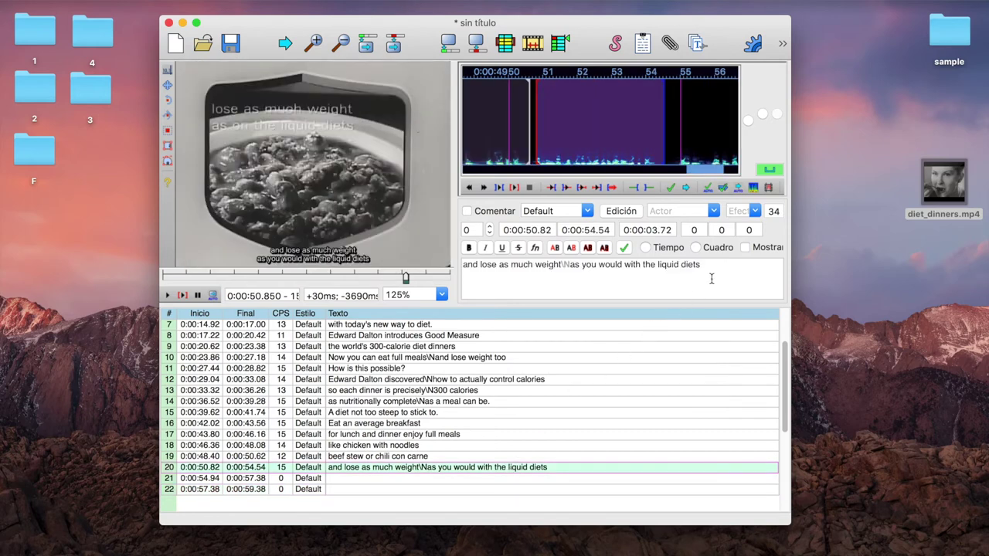
type(".")
key("Return")
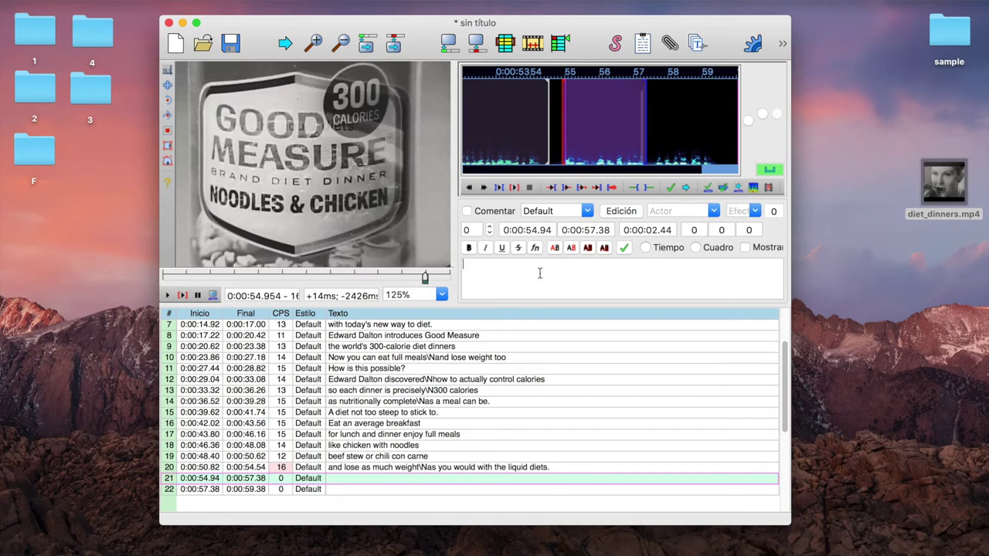
type("Dieters, welcome back to eating")
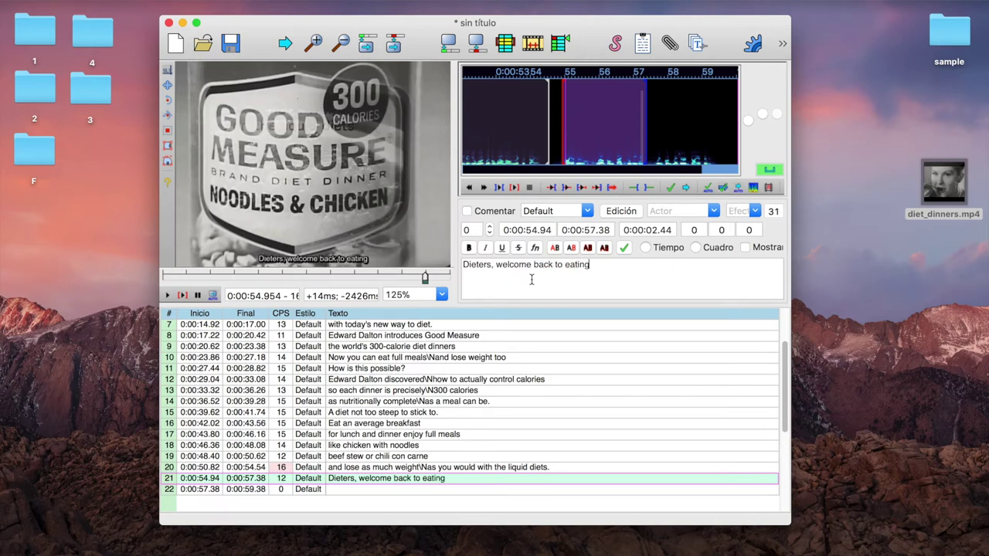
key("Return")
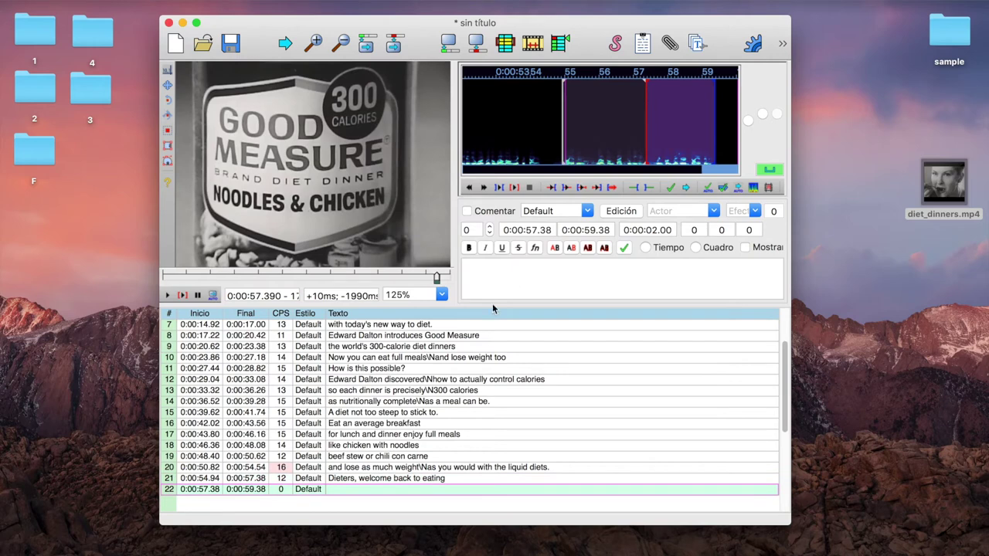
Extend the end of line 20 to 0:00:54.62, playing back its ending and committing the new timing.
left_click(375, 468)
left_click(613, 188)
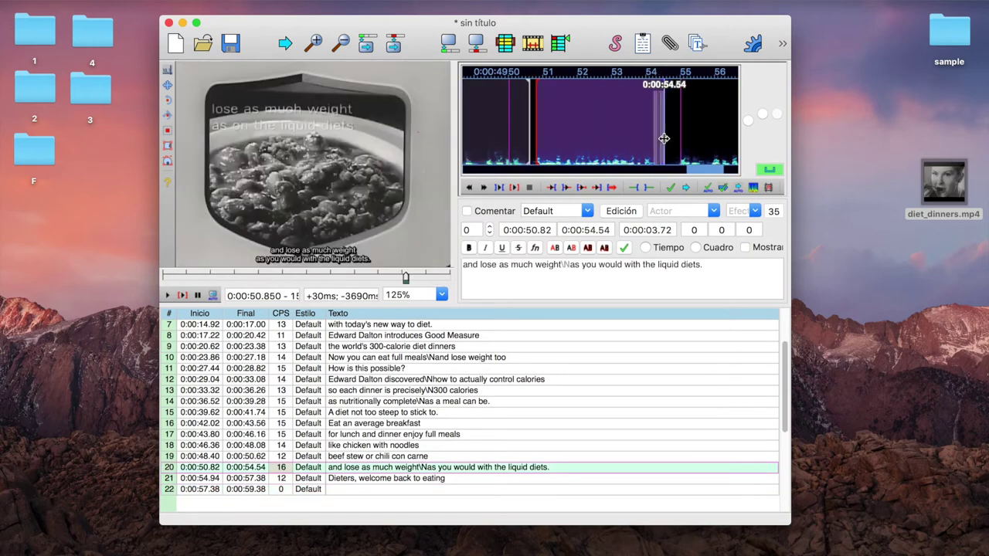
right_click(667, 144)
key("Return")
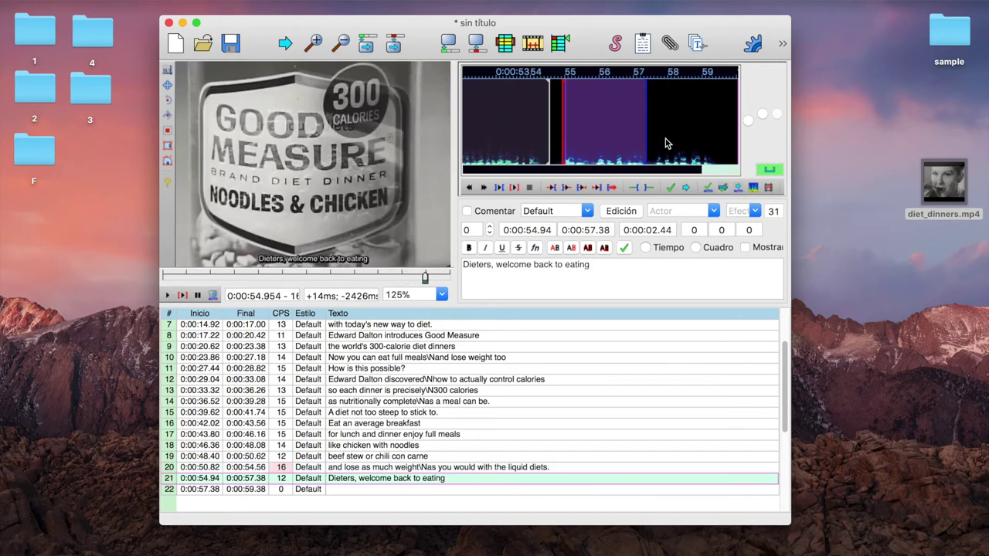
left_click(503, 468)
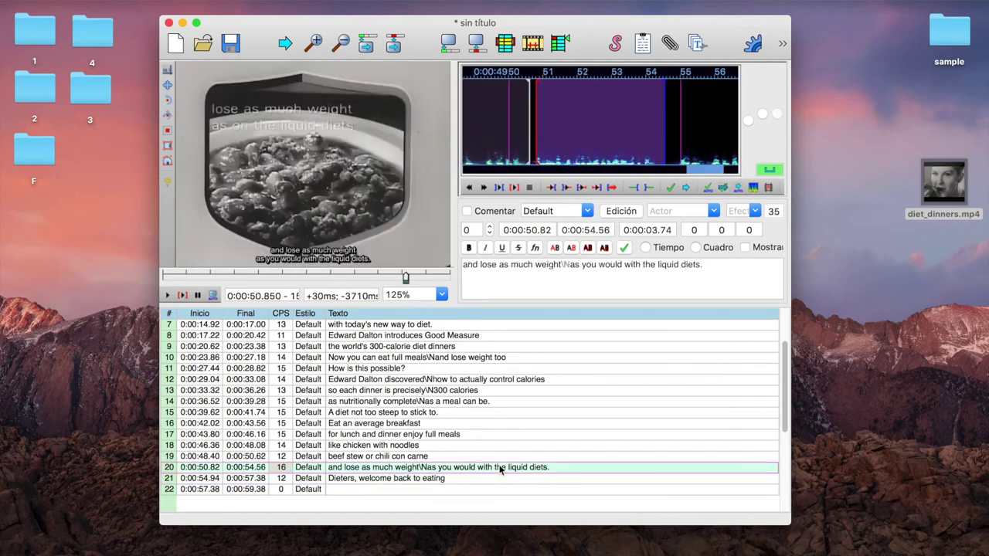
right_click(670, 122)
key("Return")
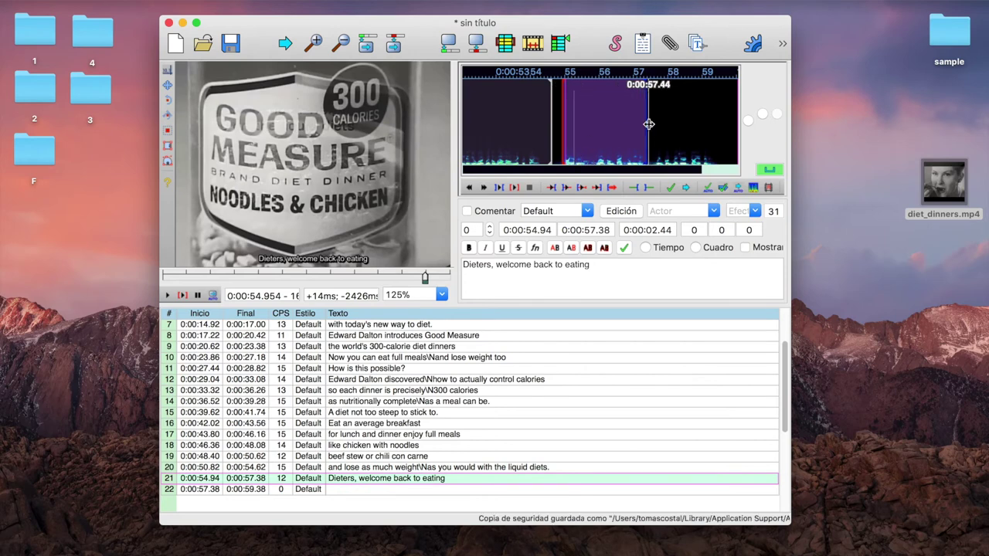
Play line 21 to check its text against the audio and move on to line 22.
key("s")
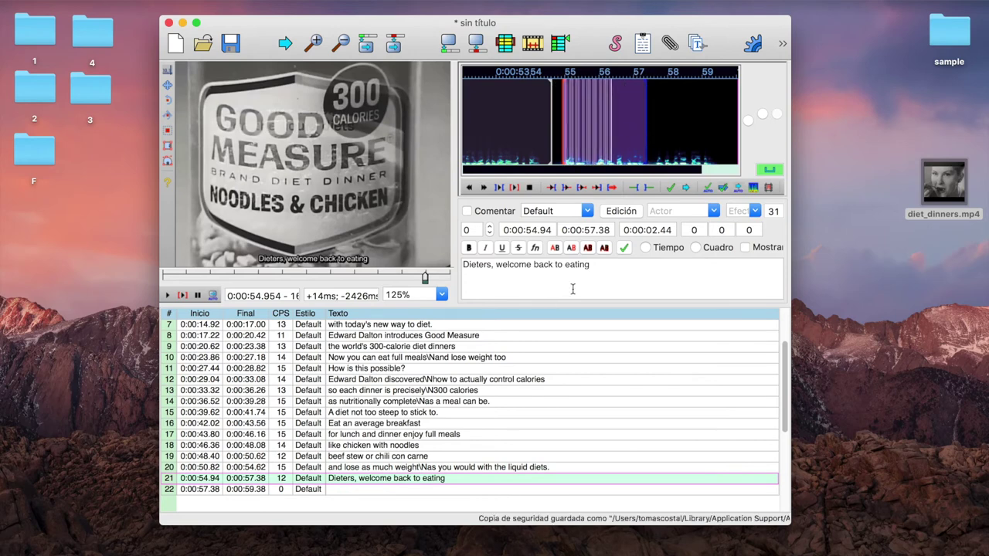
key("Return")
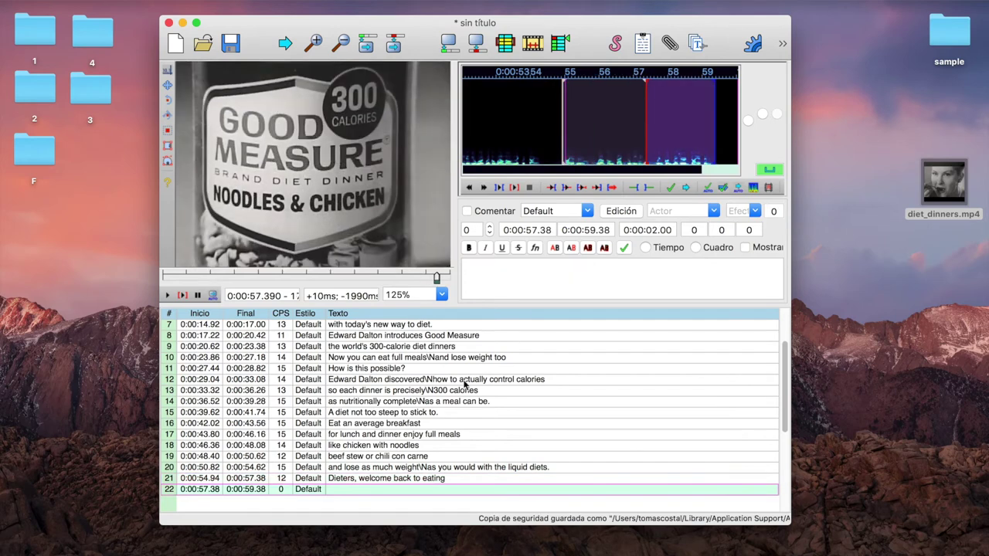
left_click(400, 479)
key("Return")
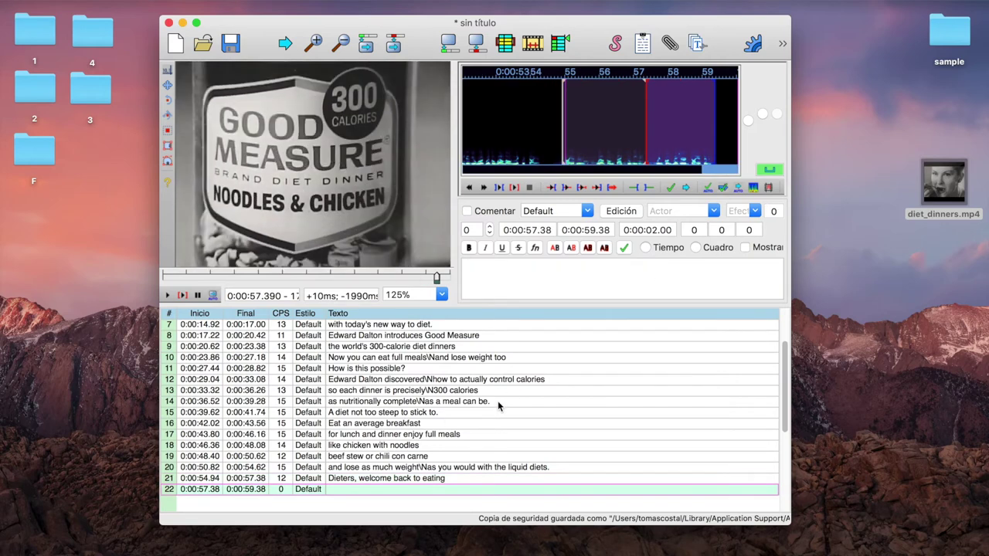
Time line 22 from 0:00:57.62 to 0:00:59.60 and enter "with Good Measure diet dinners." as its text.
key("s")
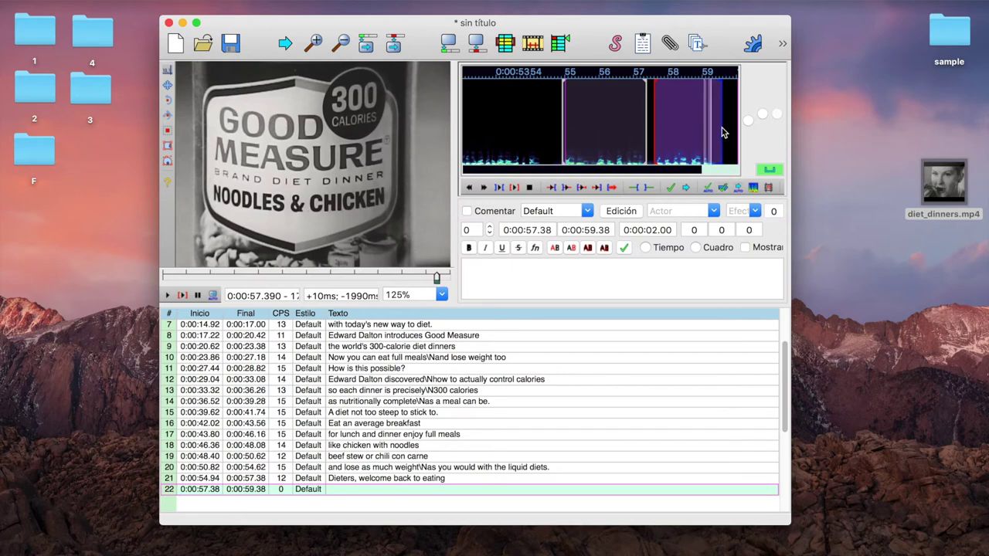
type("with ")
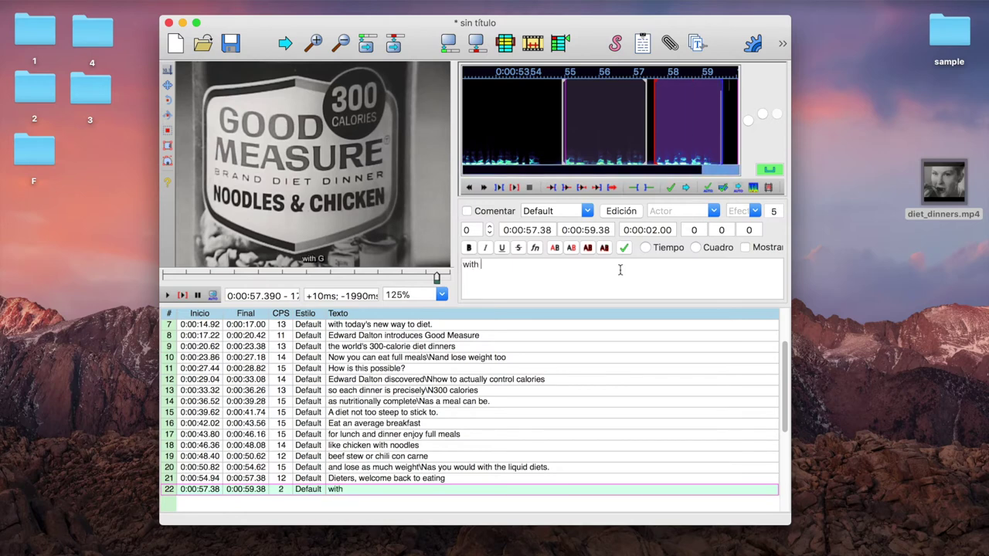
type("Good Measure ")
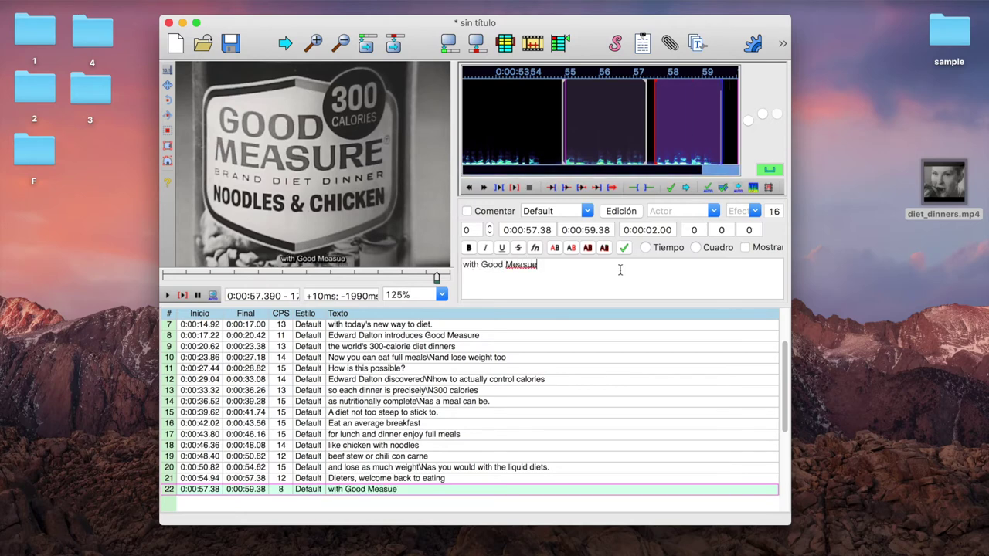
type("diet ")
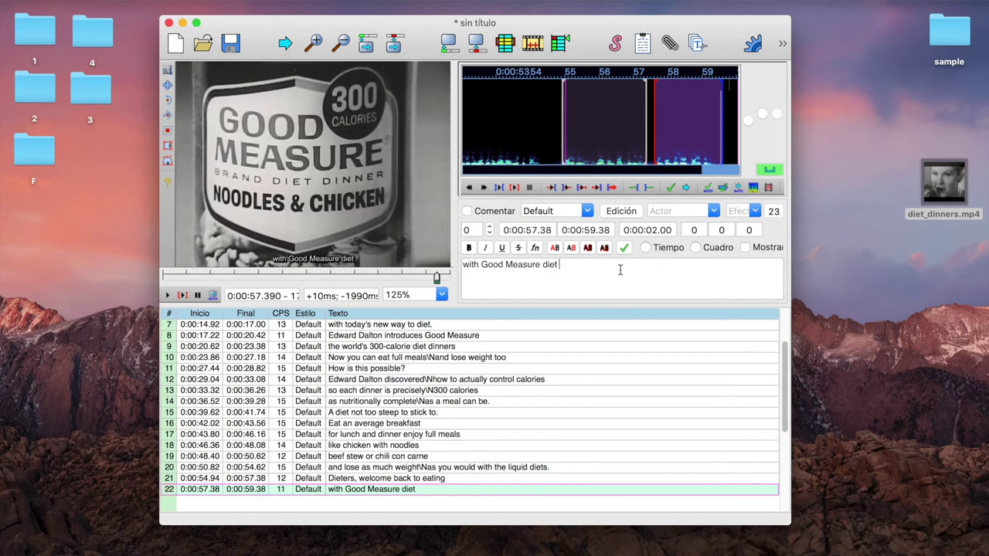
type("dinners.")
key("Return")
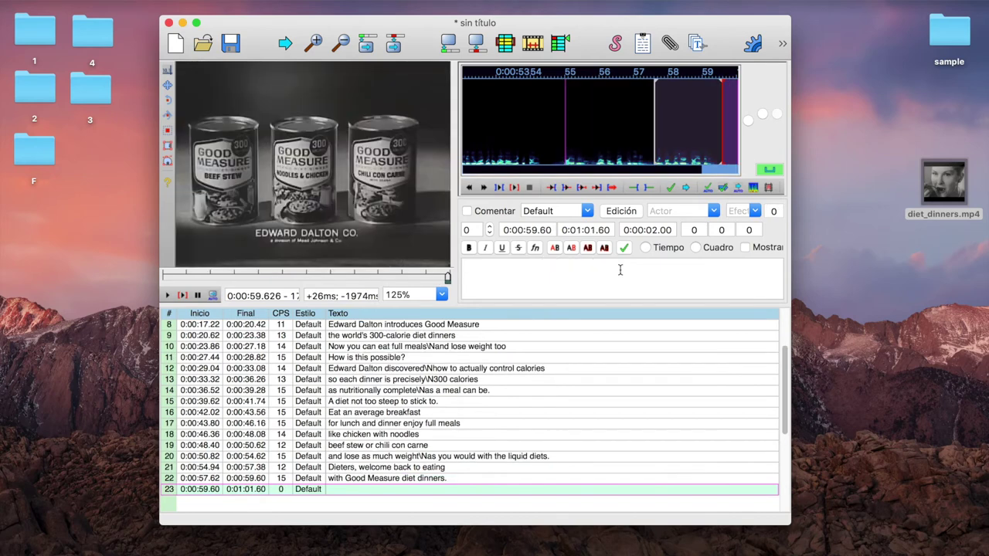
Check the end of the video after line 22 and delete the empty line 23.
left_click(405, 482)
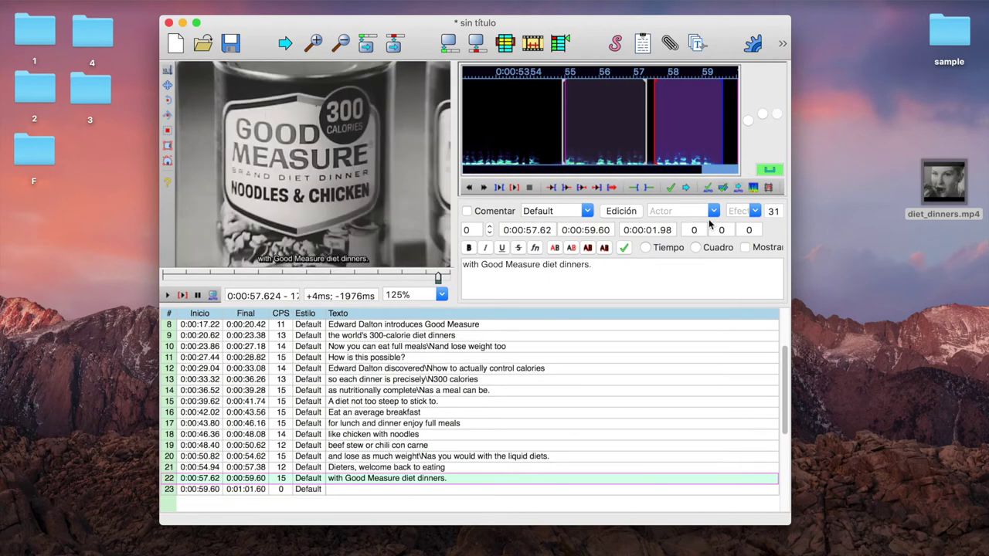
key("Down")
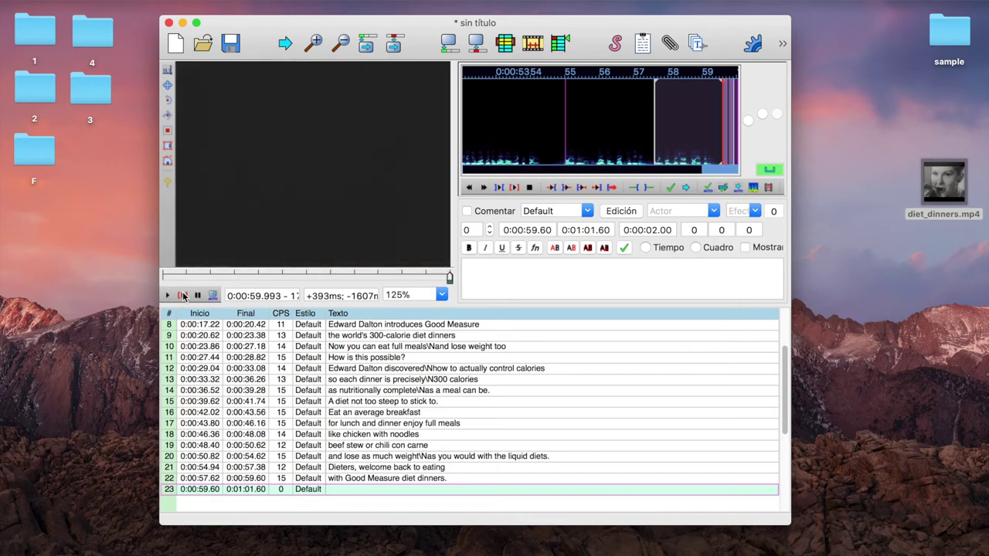
right_click(351, 493)
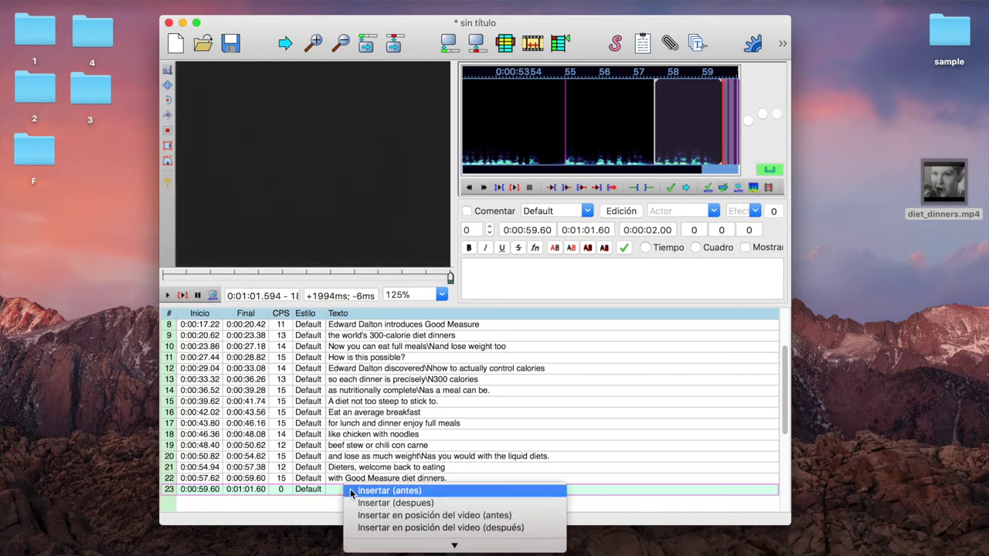
mouse_move(373, 548)
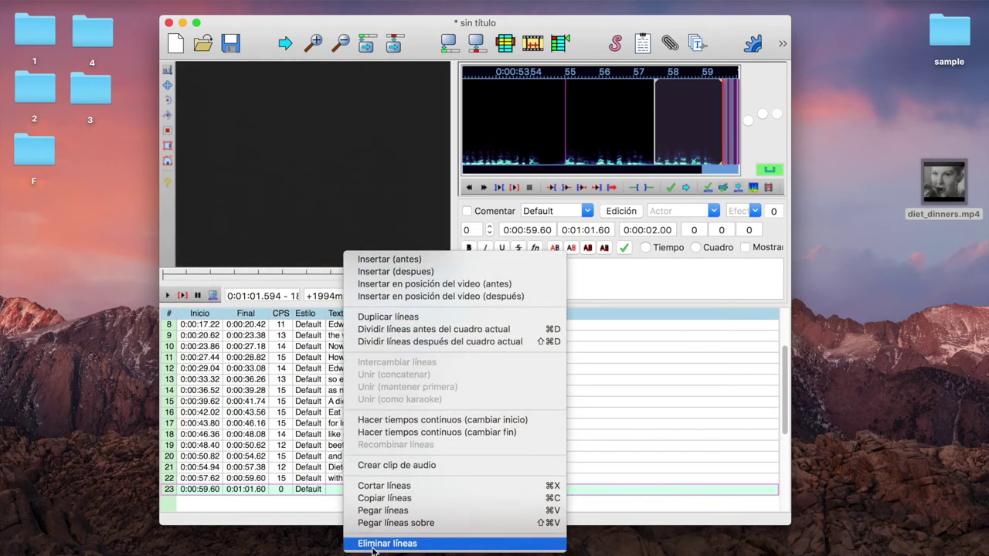
left_click(373, 545)
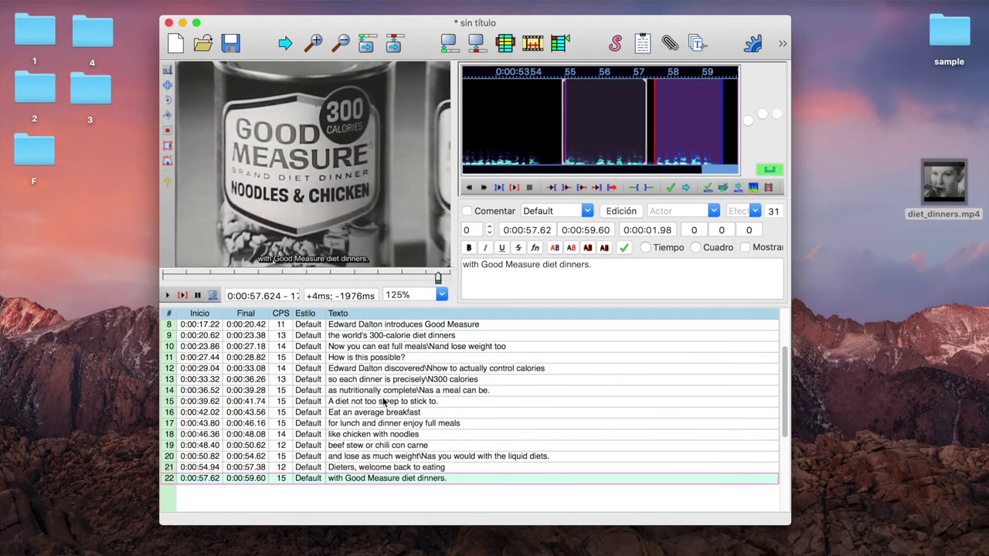
Review the subtitle list between line 1 and line 22, examining each line's start, end, reading speed and text.
scroll(383, 401, "up", 3)
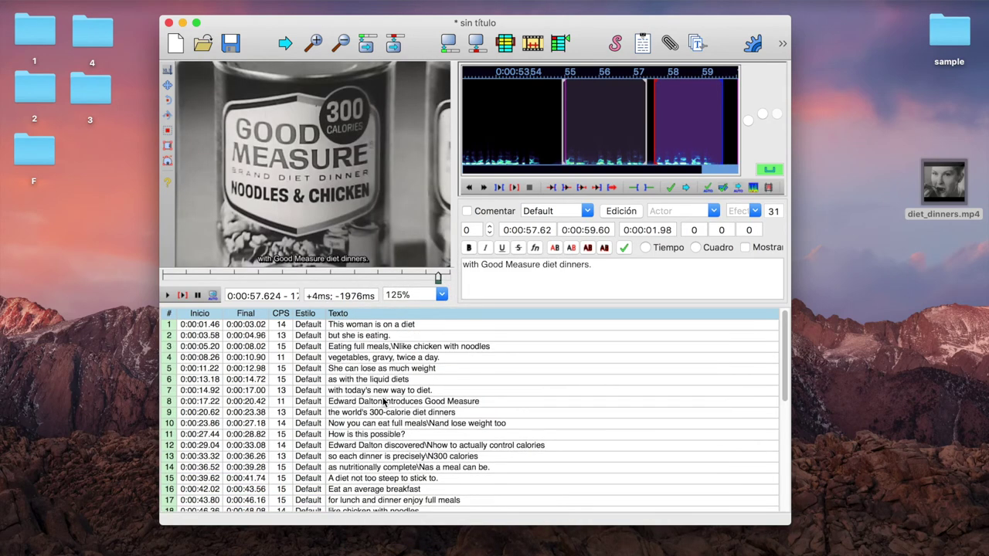
left_click(247, 331)
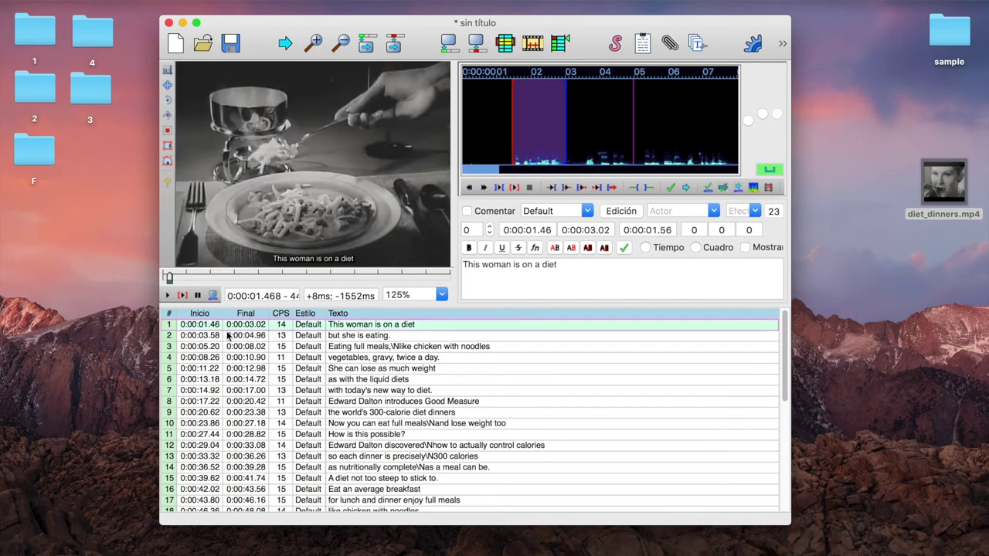
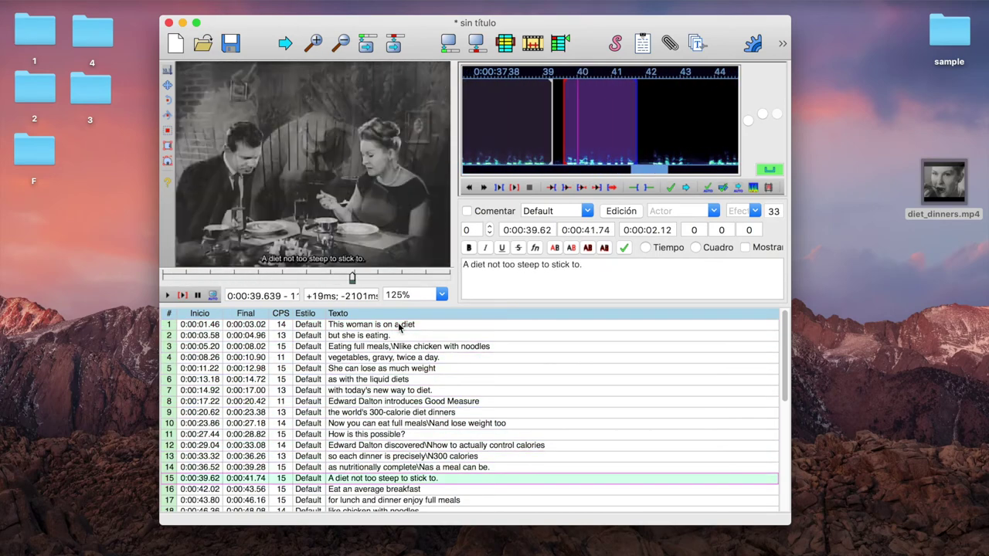
left_click(445, 326)
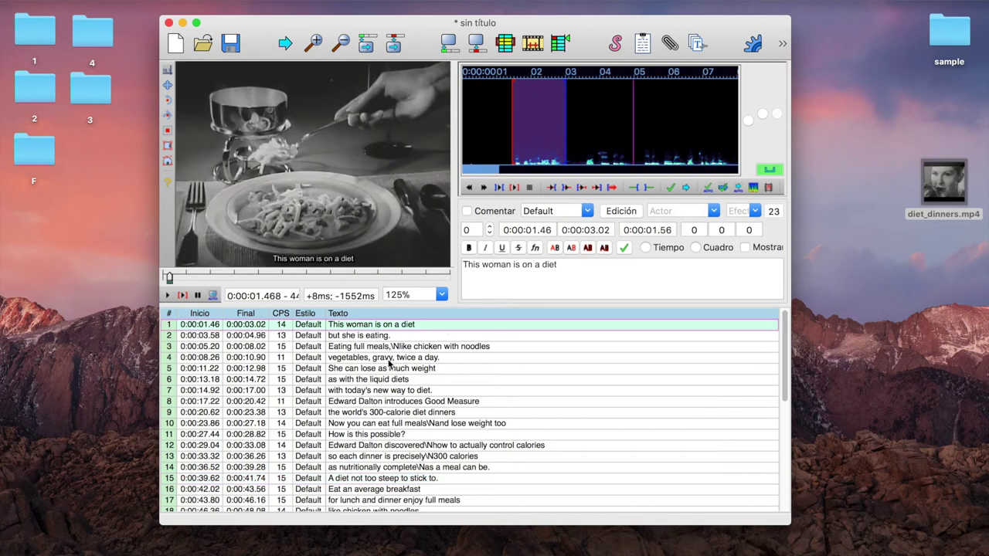
key("ctrl+p")
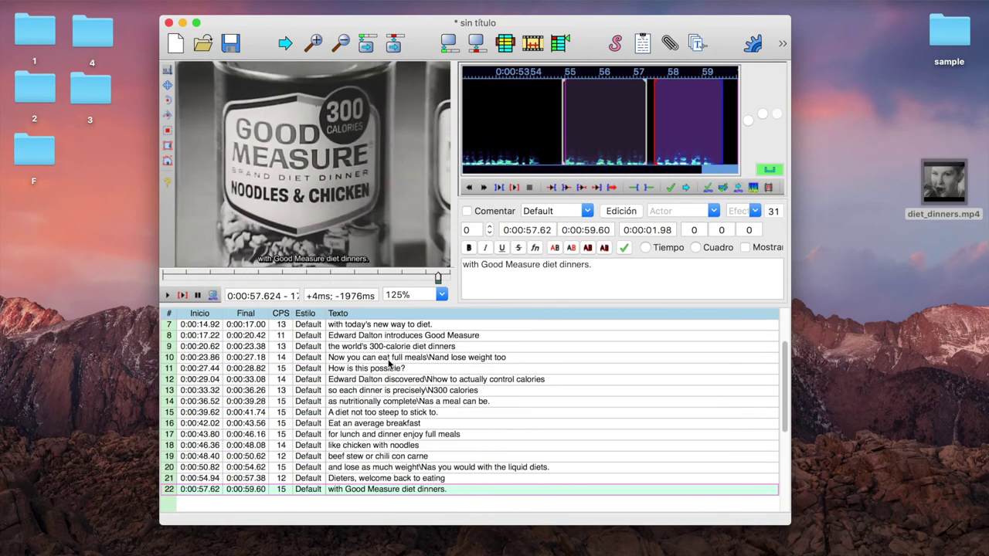
key("Up")
key("Up")
key("Up")
key("Up")
key("Up")
key("Up")
key("Up")
key("Up")
key("Up")
key("Up")
key("Up")
key("Up")
key("Up")
key("Up")
key("Up")
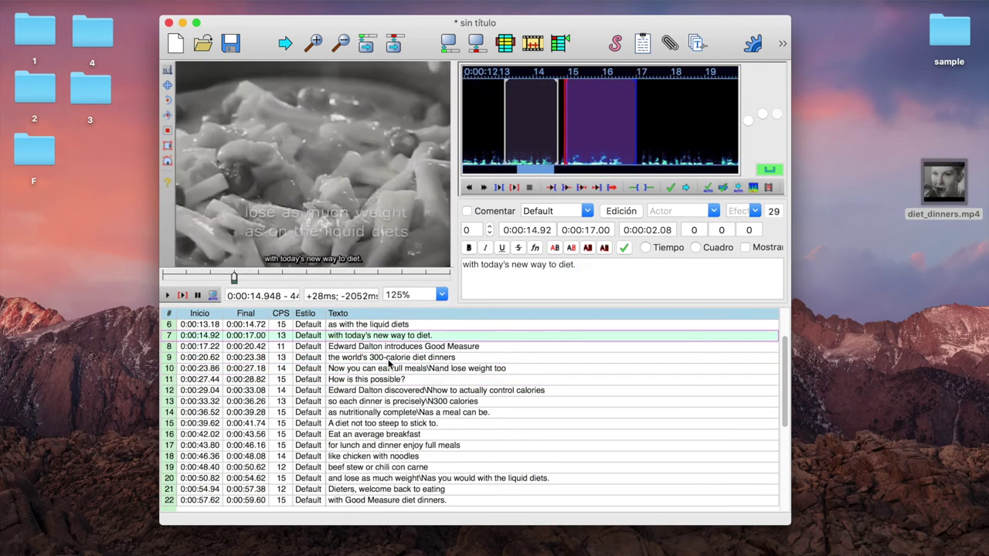
key("Up")
key("Up")
key("Up")
key("Up")
key("Up")
key("Up")
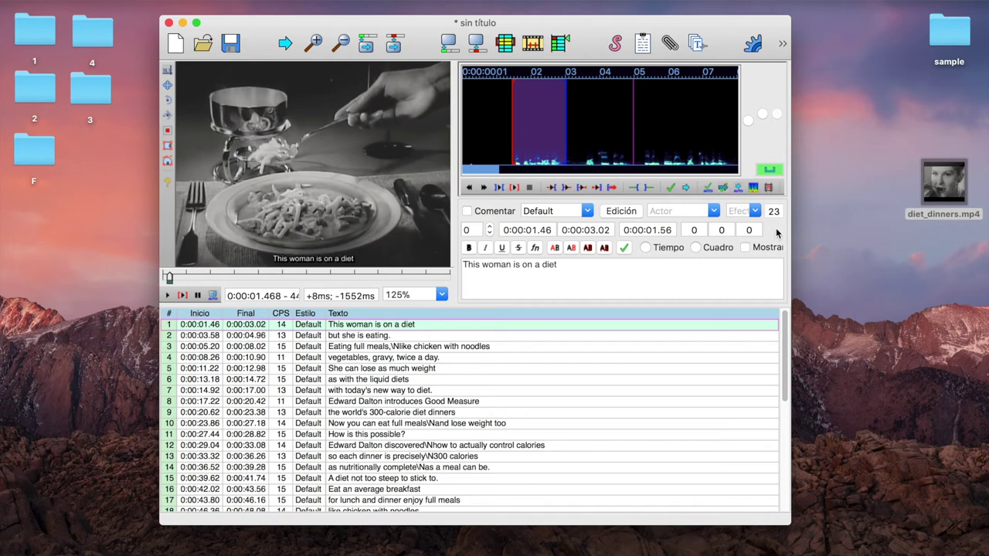
Go through the subtitles one by one from line 1 to line 22, checking each line's row length and video frame.
key("Down")
key("Down")
key("Down")
key("Down")
key("Down")
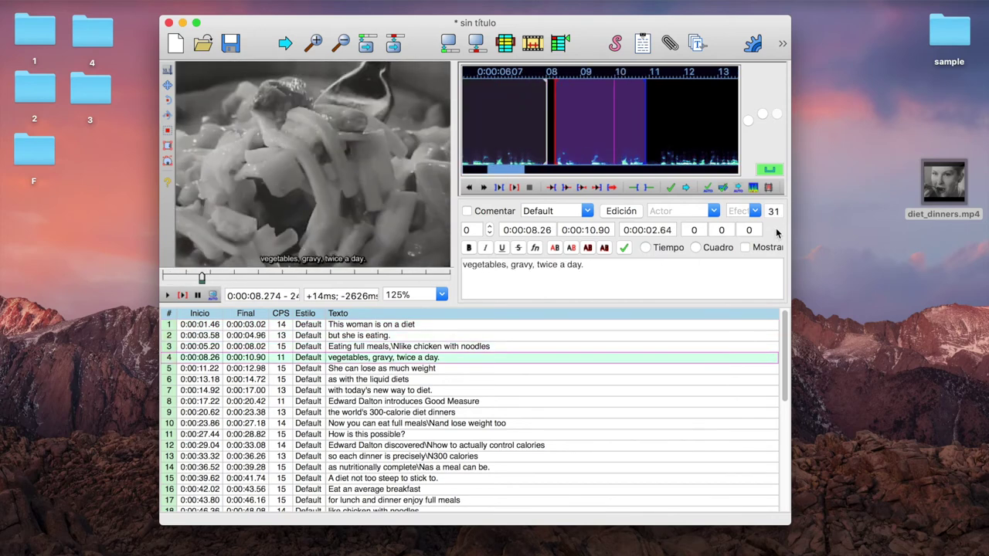
key("Down")
key("Down")
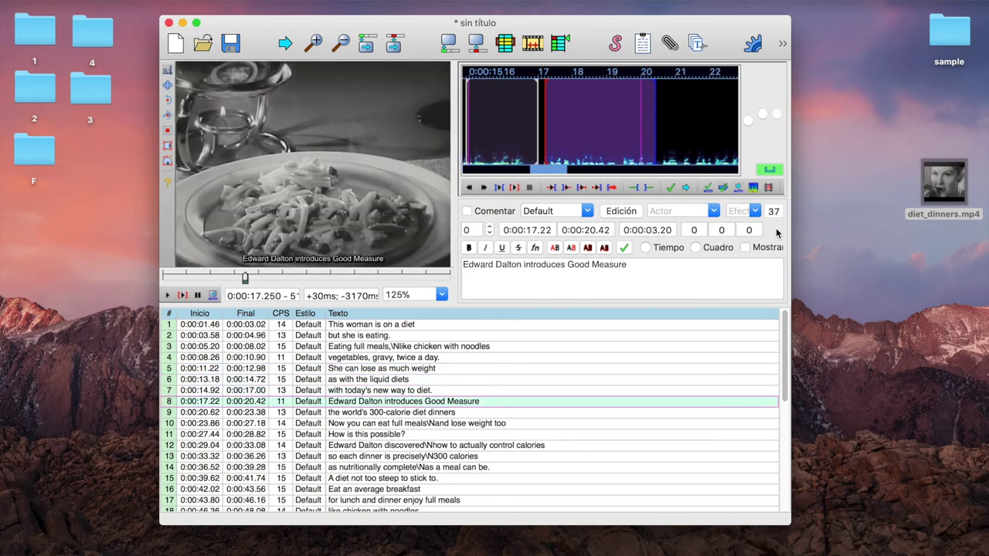
key("Down")
key("Down")
key("Down")
key("Down")
key("Down")
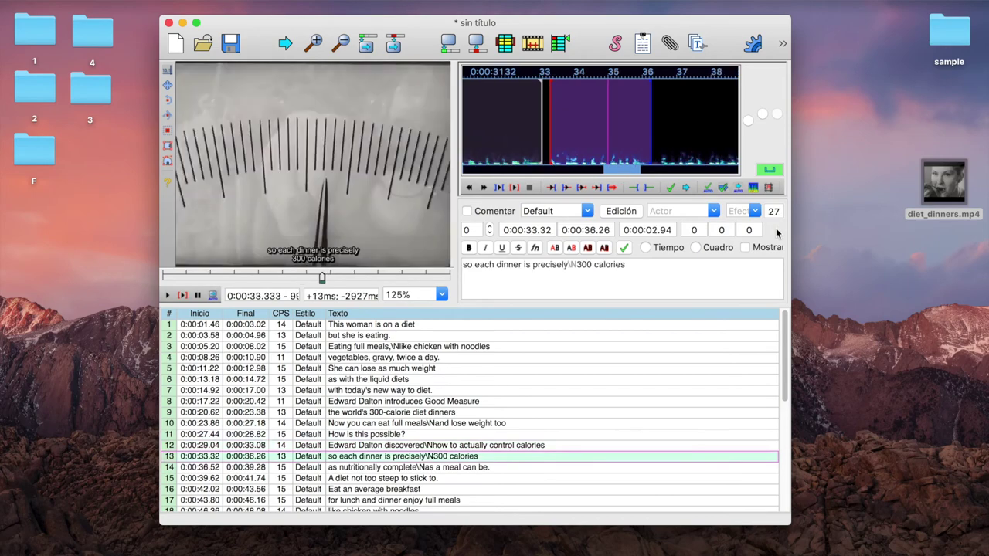
key("Down")
key("Down")
key("Down")
key("Down")
key("Down")
key("Down")
key("Down")
key("Down")
key("Down")
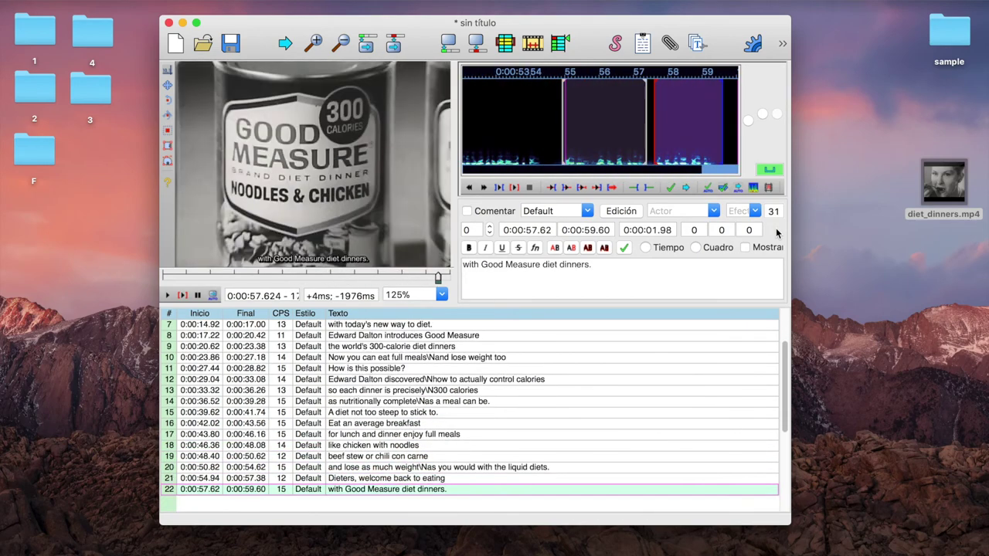
Export the subtitles to the desktop as a SubRip (.srt) file named diet_dinners_en and close the untitled project without saving it.
scroll(602, 423, "up", 3)
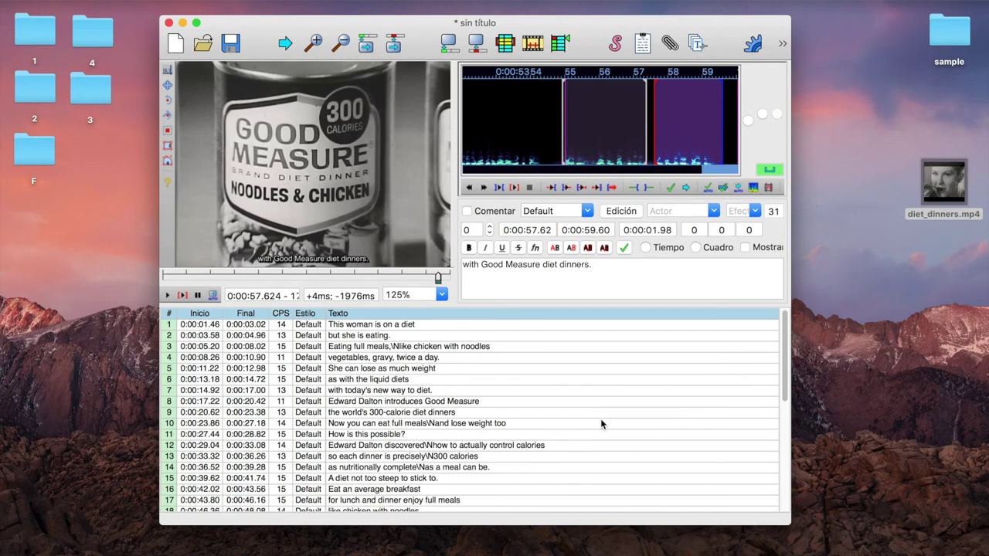
left_click(479, 324)
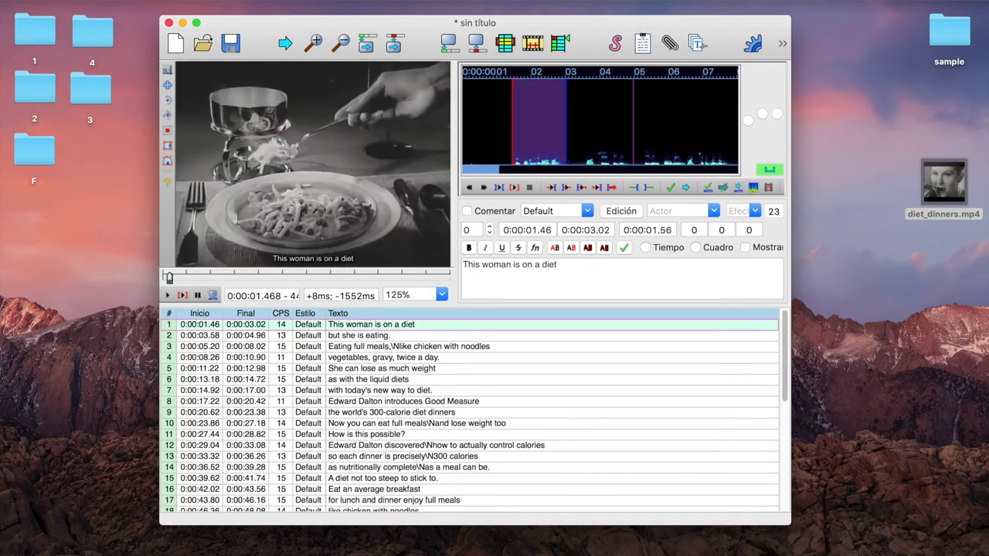
left_click(104, 0)
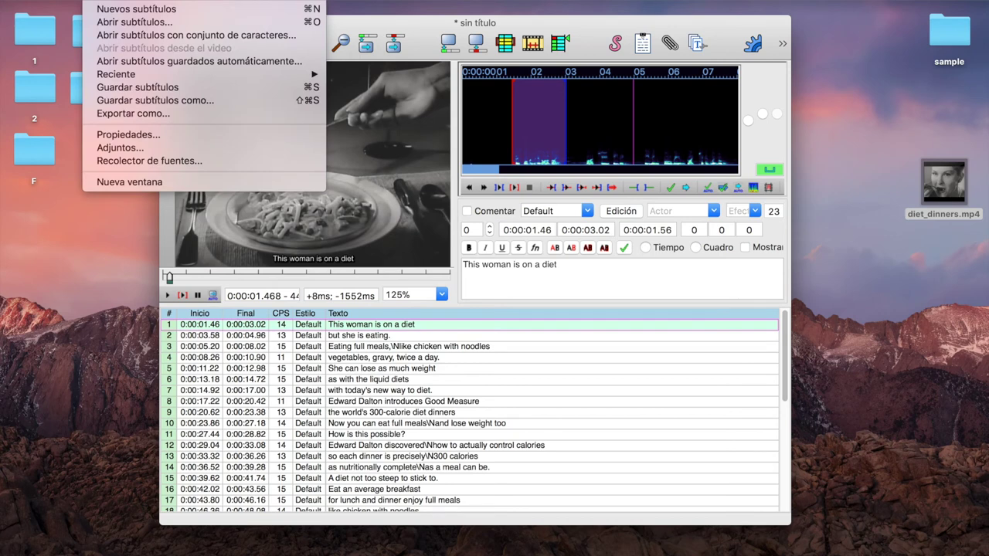
left_click(176, 114)
left_click(582, 363)
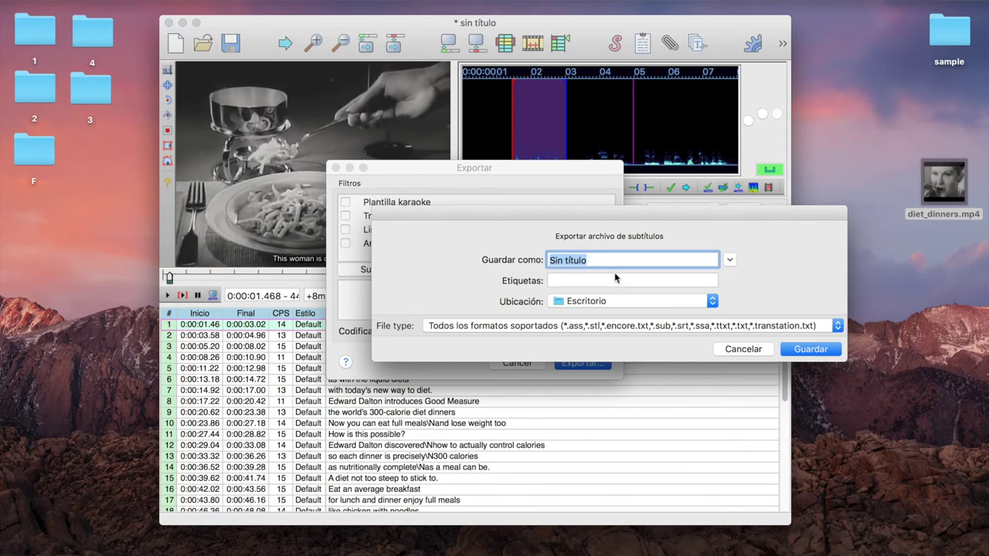
type("diet_dinners_en")
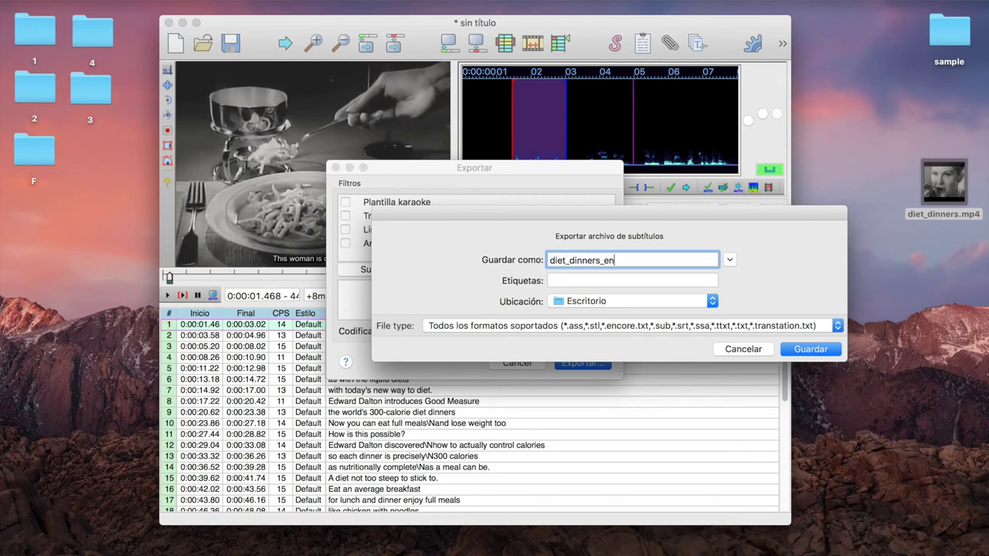
left_click(672, 325)
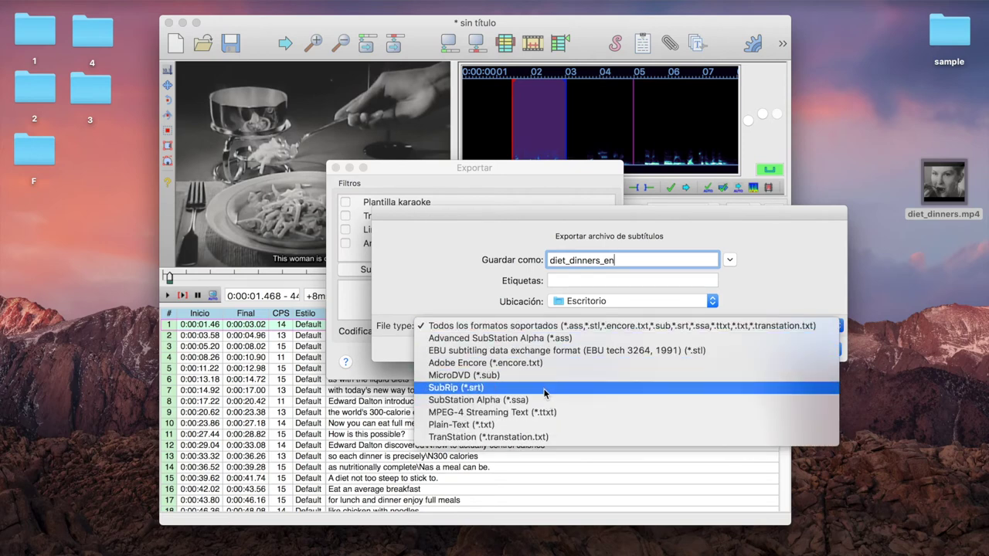
left_click(487, 388)
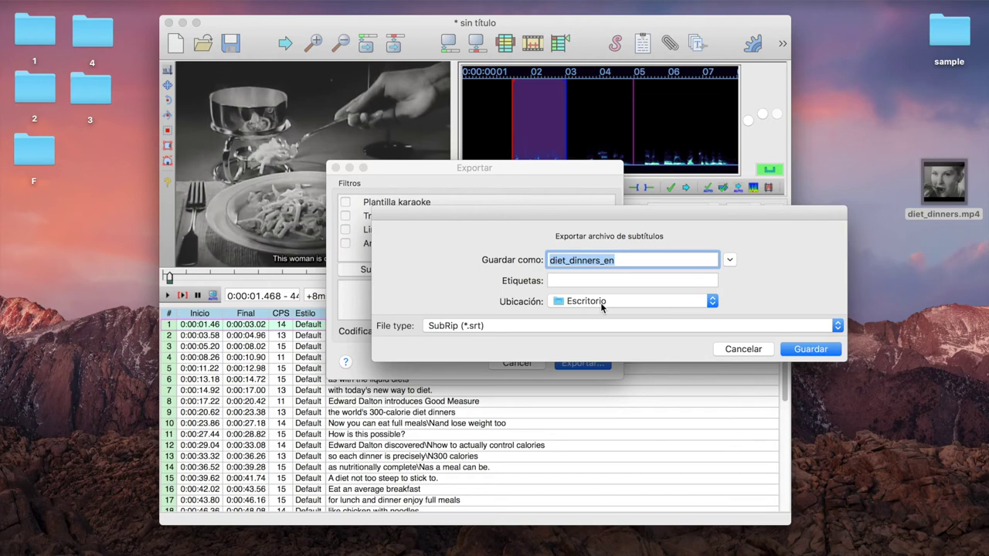
left_click(627, 256)
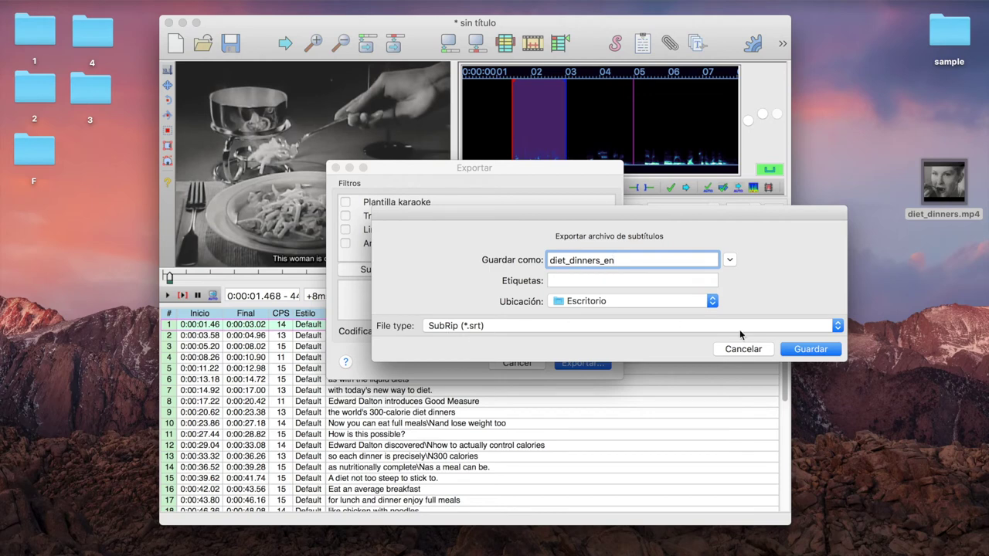
left_click(811, 349)
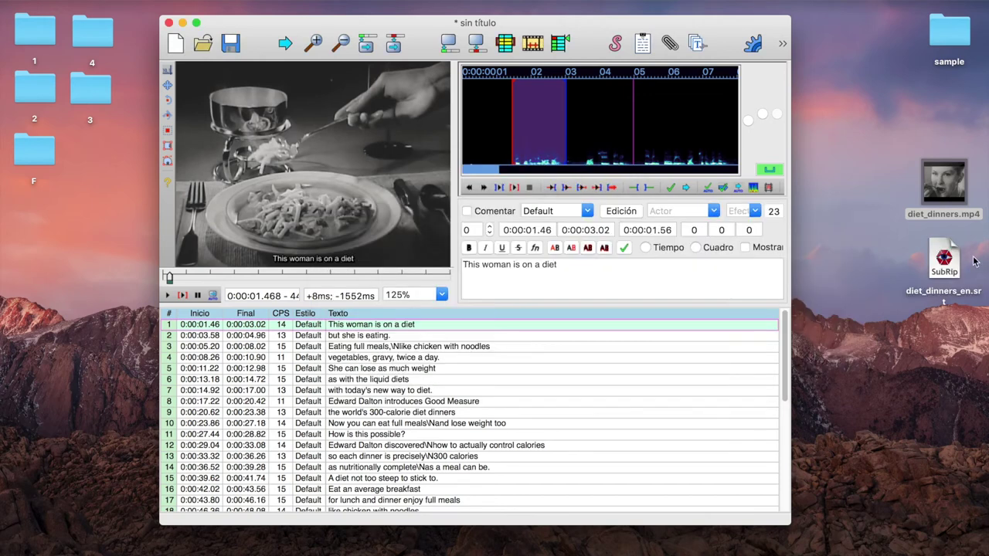
left_click(168, 23)
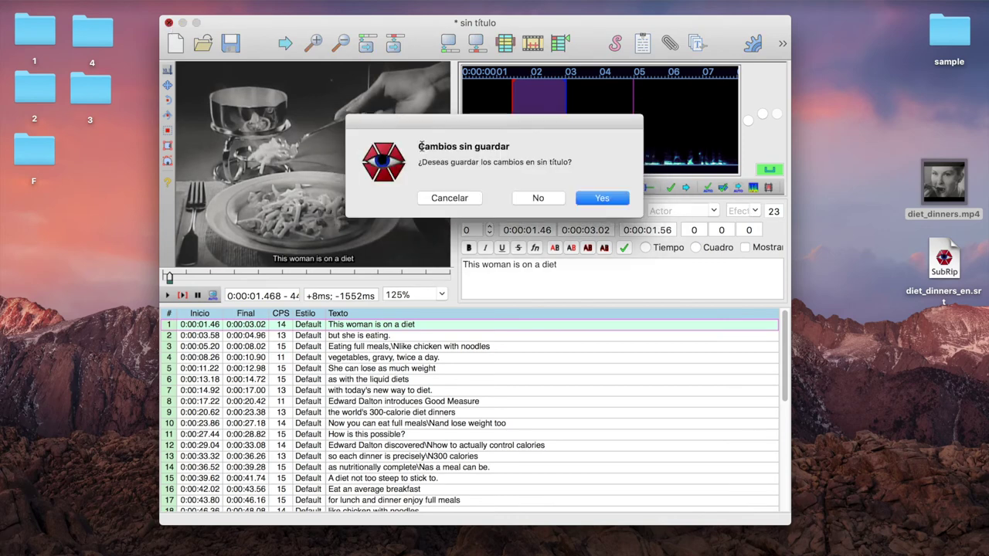
left_click(538, 199)
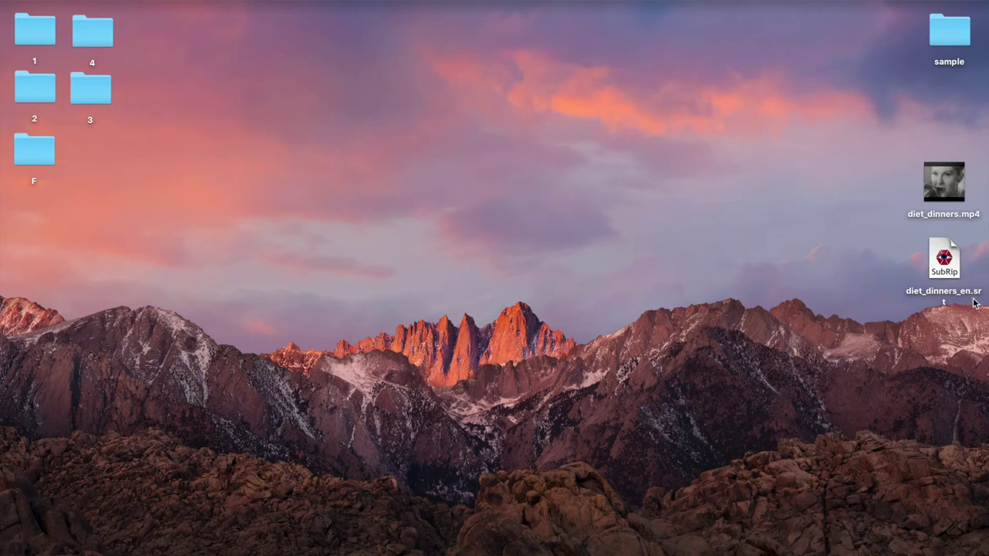
Open diet_dinners.mp4 from the desktop in the video player, pause it and load diet_dinners_en.srt onto it.
double_click(931, 176)
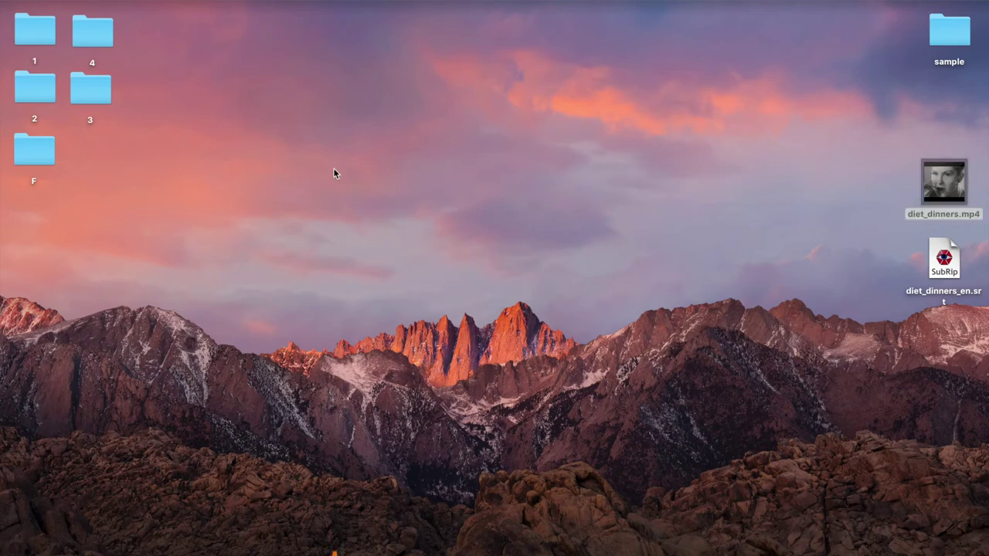
key("space")
left_click_drag(944, 259, 318, 216)
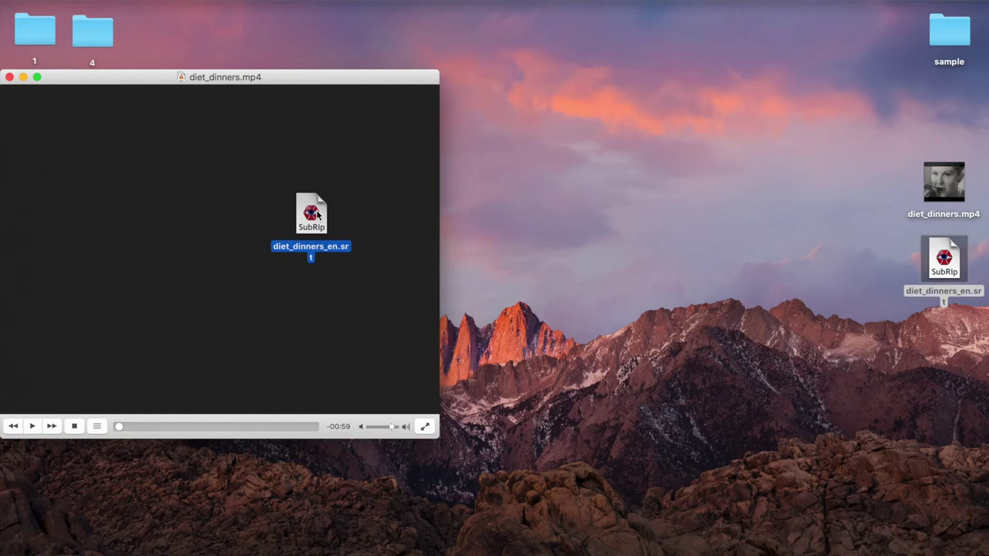
left_click_drag(317, 216, 317, 212)
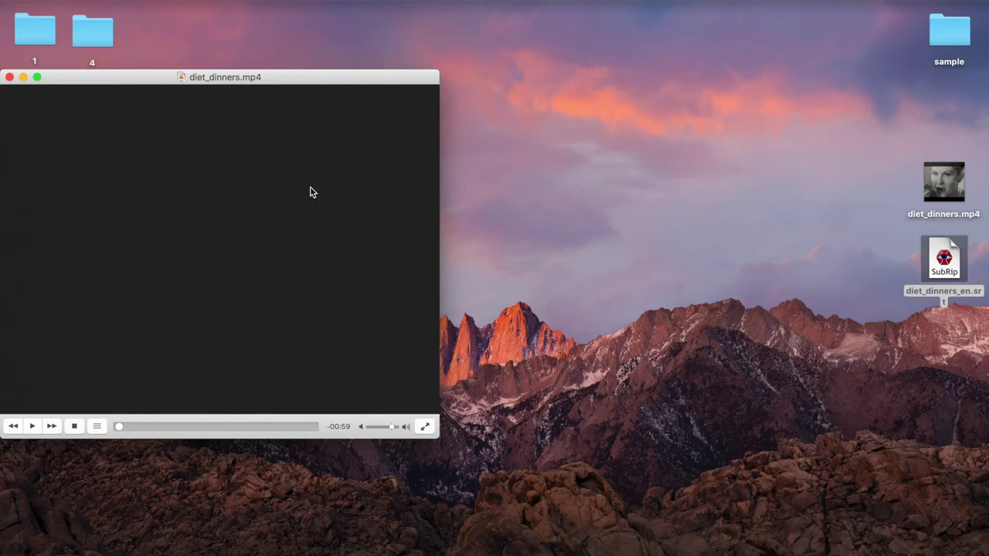
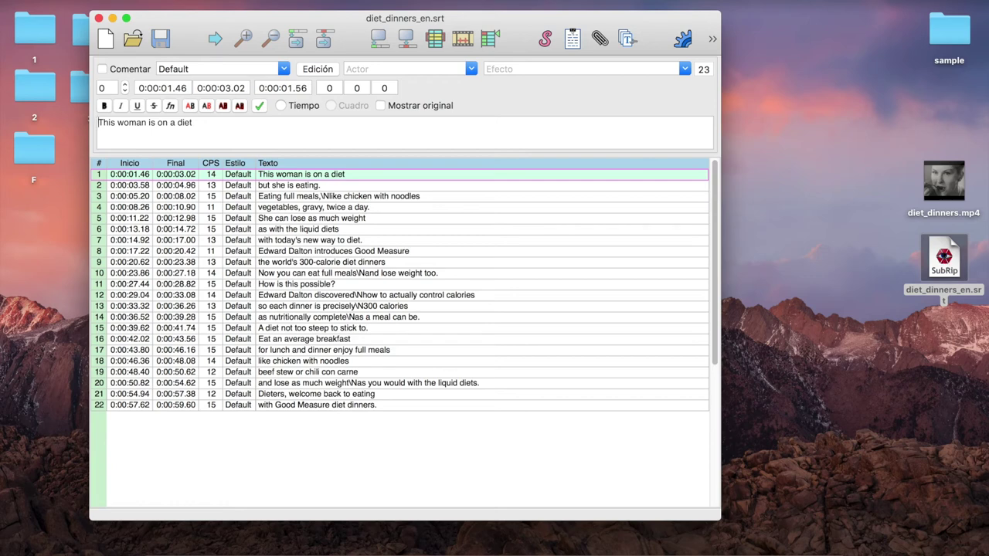
Export the English subtitles to the desktop as a SubRip (.srt) copy named diet_dinners_es and close the English file.
left_click(109, 0)
left_click(174, 114)
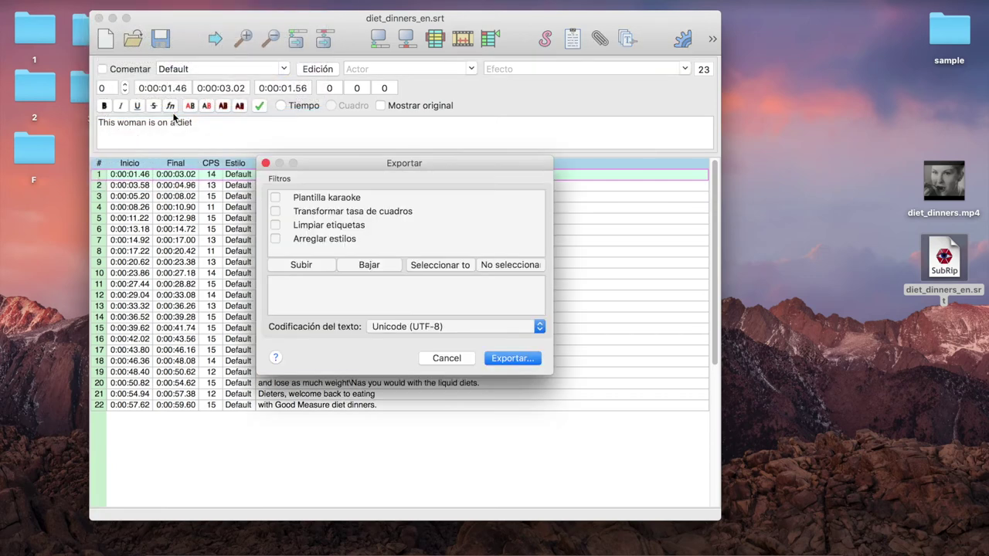
left_click(522, 364)
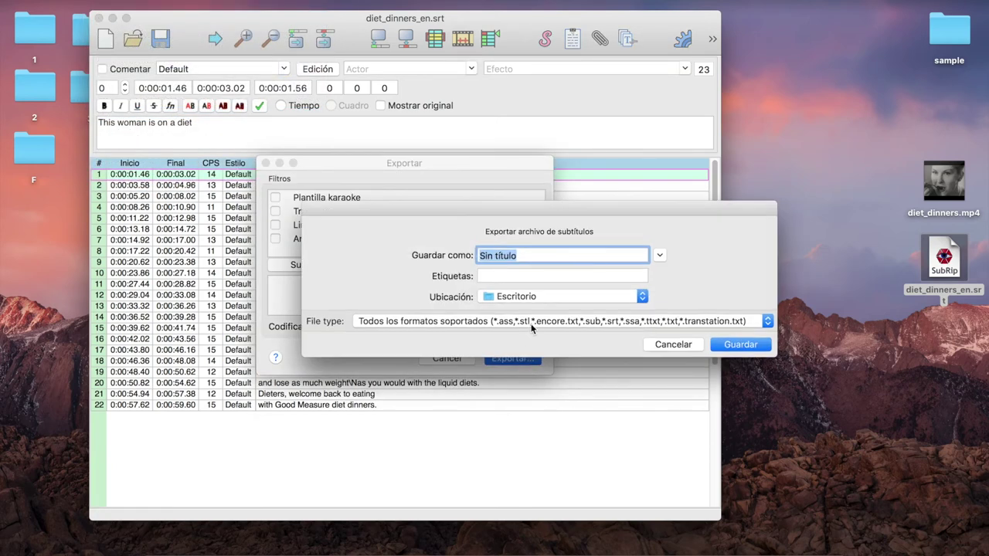
left_click(527, 326)
left_click(467, 379)
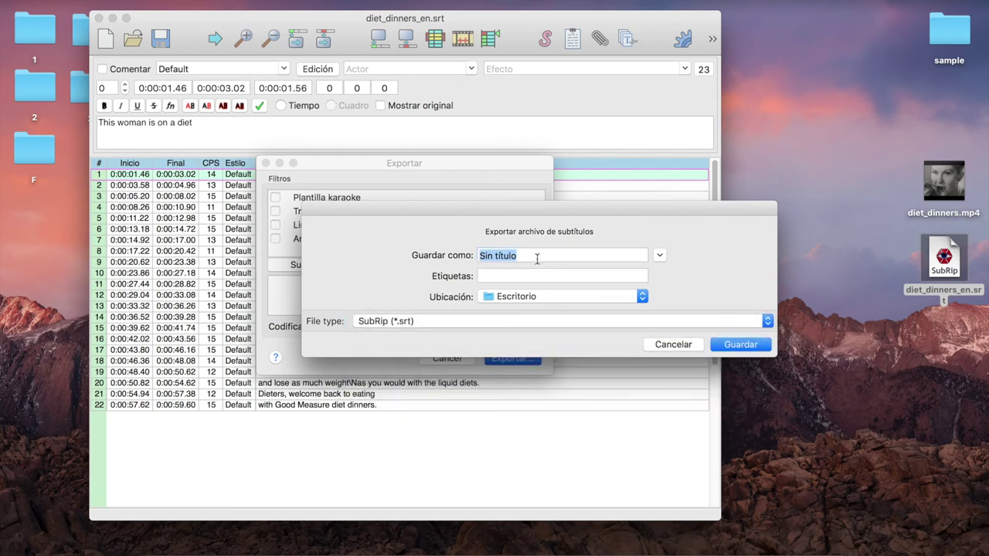
type("diet_dinners_es")
key("Return")
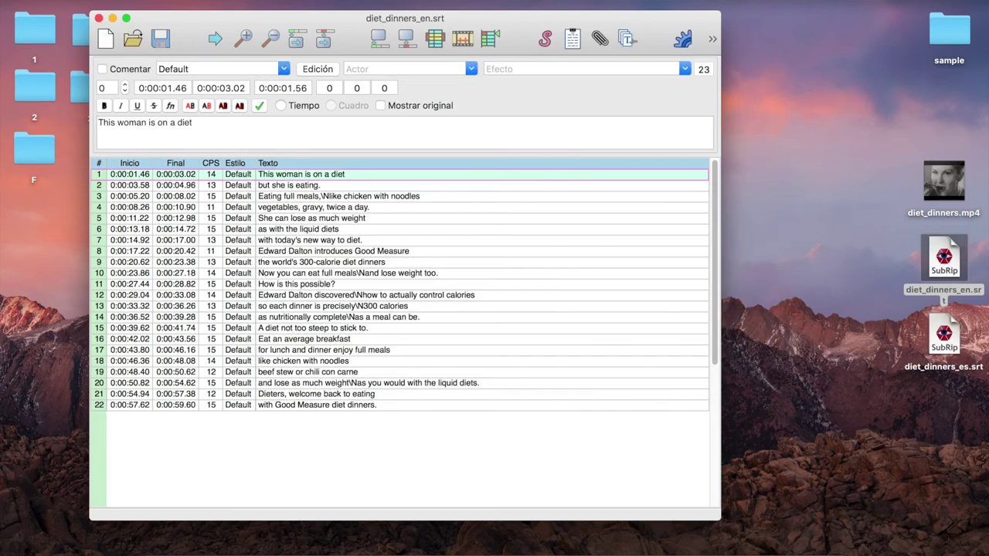
left_click(99, 18)
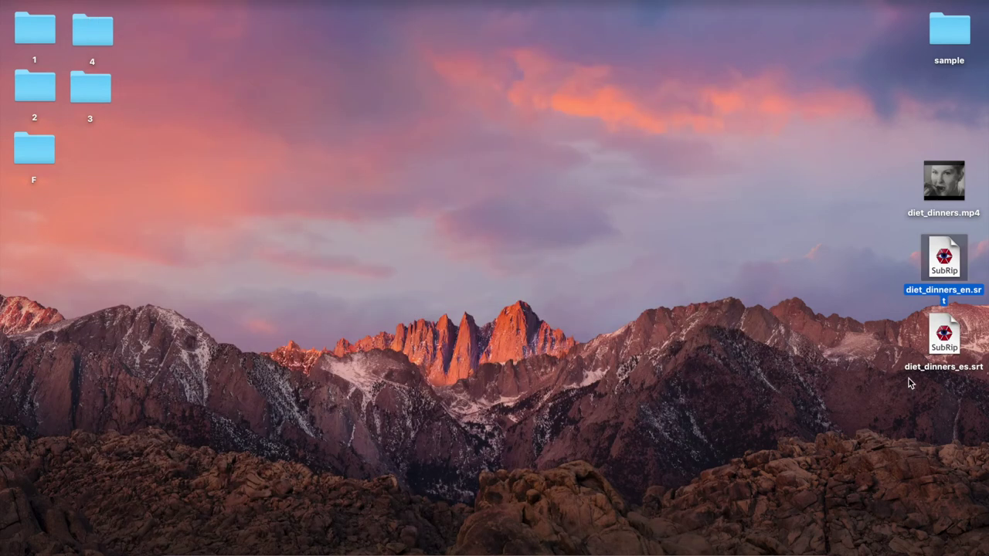
Open diet_dinners_es.srt from the desktop and start the translation assistant at its first line.
left_click(942, 336)
double_click(943, 336)
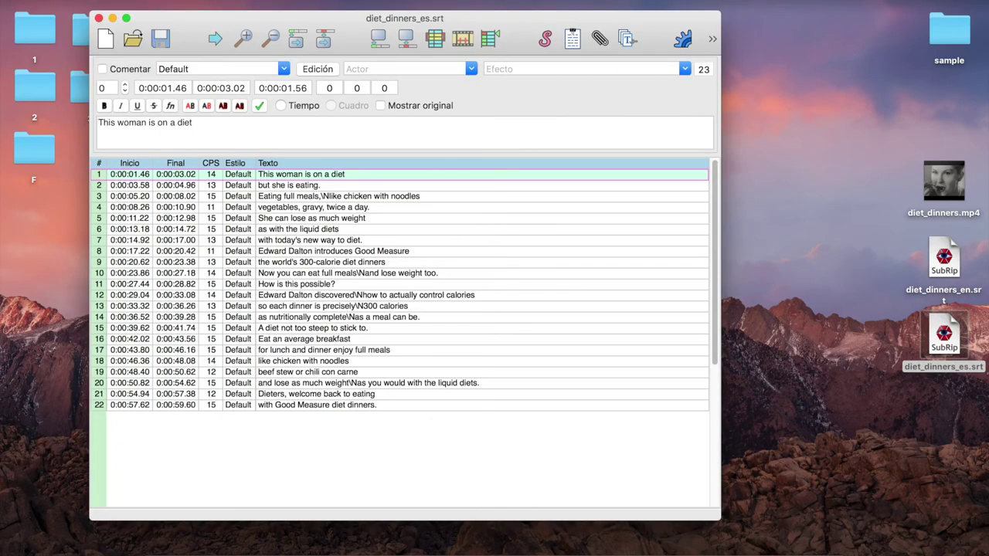
left_click(229, 2)
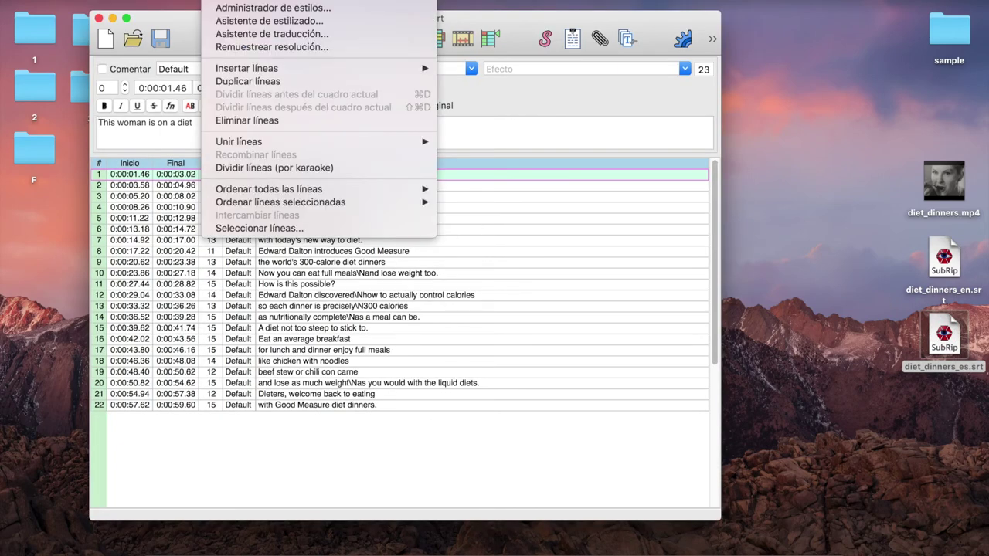
left_click(258, 35)
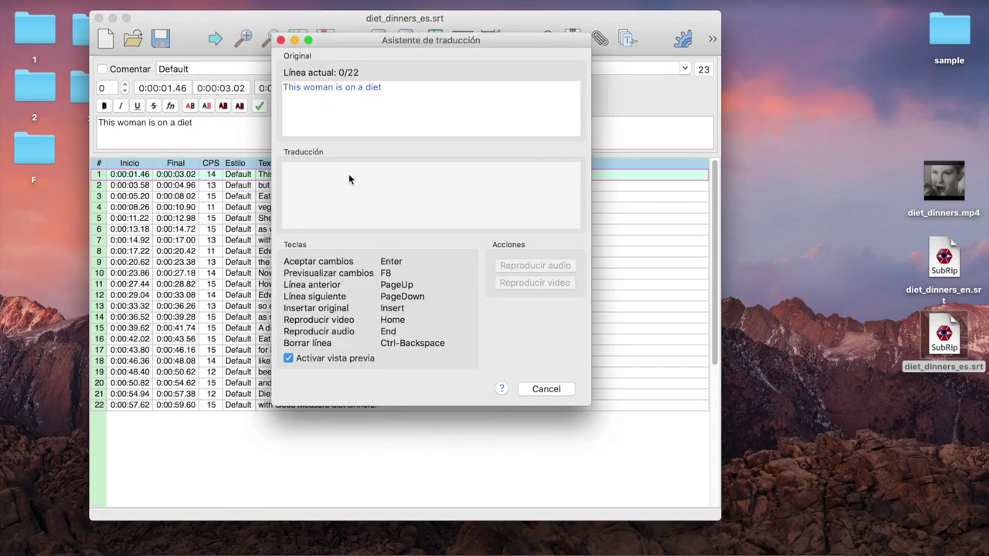
Translate line 1 as "Esta mujer hace dieta" and line 2 as "pero come bien".
type("Esta muja")
type("r hace dieta")
key("Return")
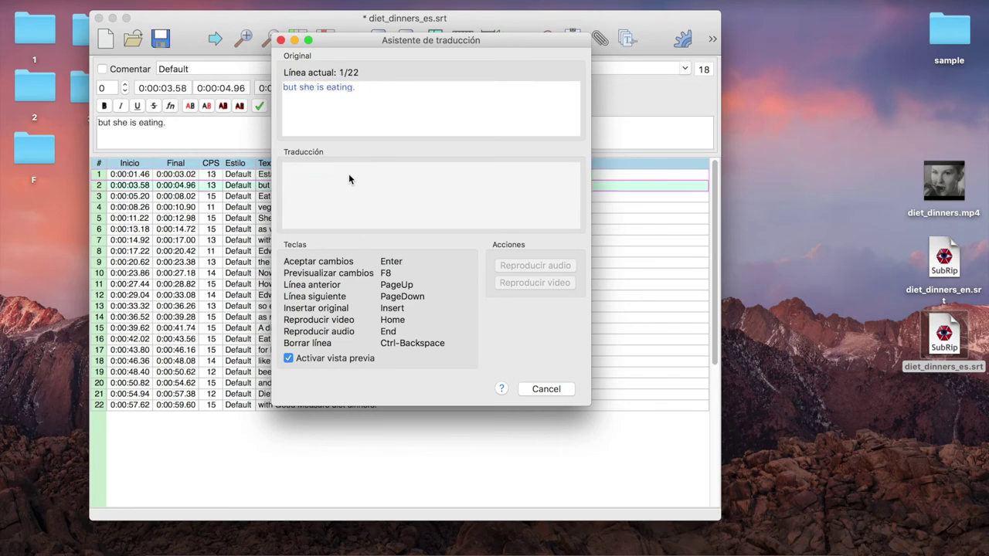
type("pero come")
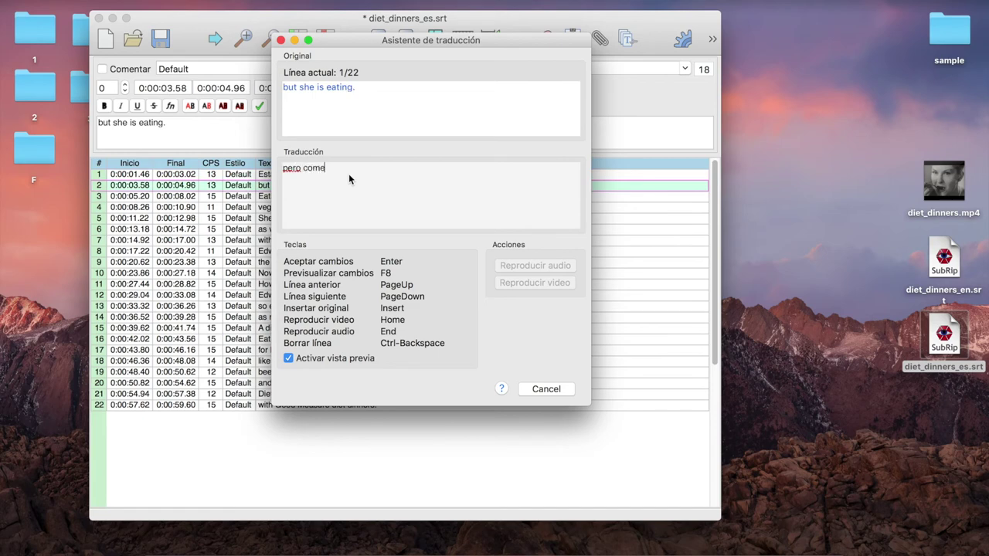
type(" bien")
key("Return")
Translate line 3 as "Comidas sabrosas, como pollo con fideos" and line 4 as "verduras, salsa, ¡y dos veces al dia!".
type("Comidas sab")
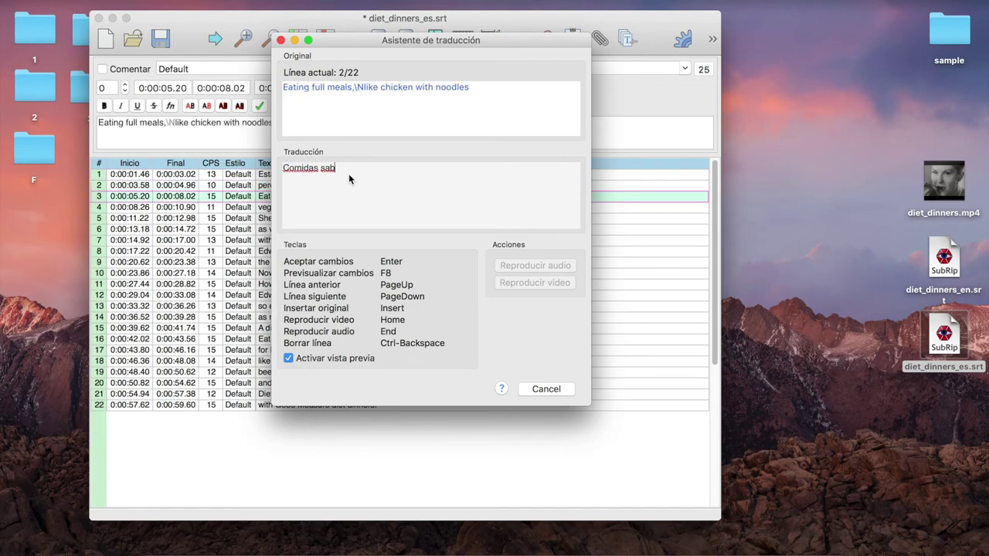
type("rosas, como pollo con fideos")
key("Return")
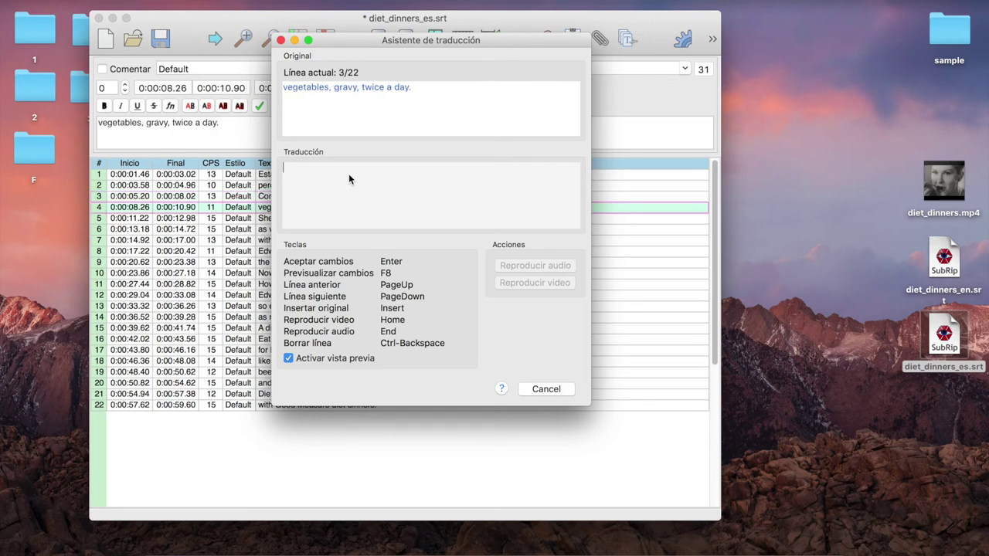
type("verduras. salsa, ¡y dos veces al ")
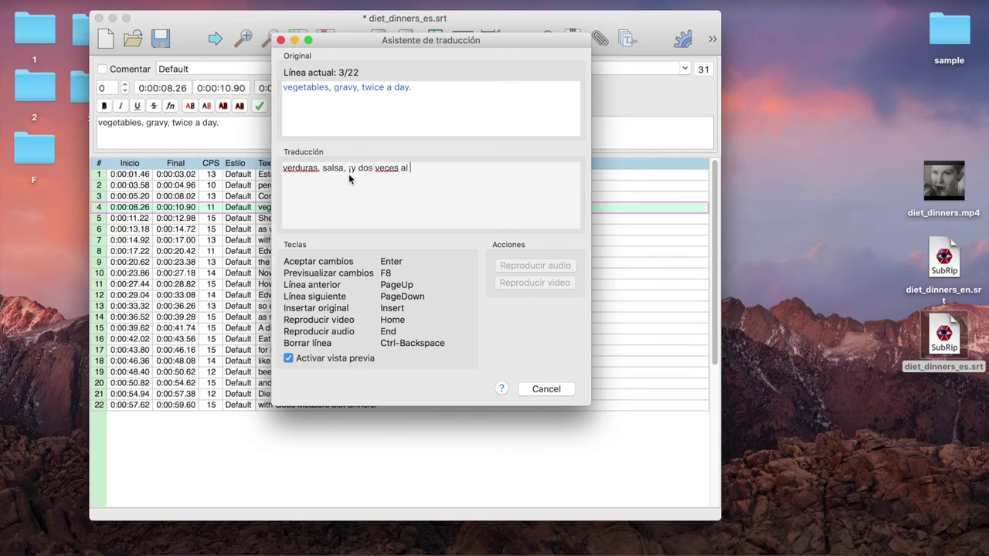
type("dia!")
key("Return")
Translate line 5 as "Pierde tanto peso" and line 6 as "como con las dietas liquidas".
type("P")
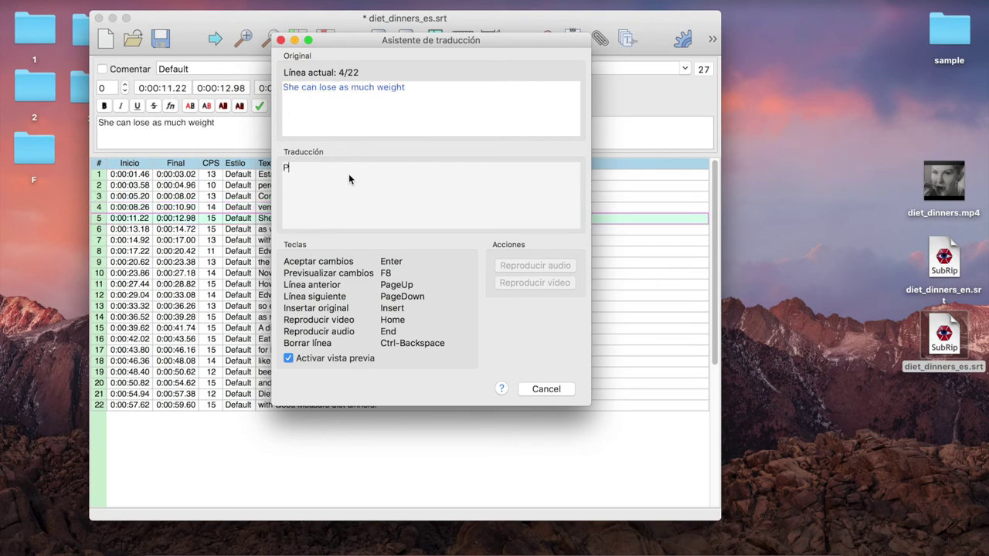
type("ierde tanto pe")
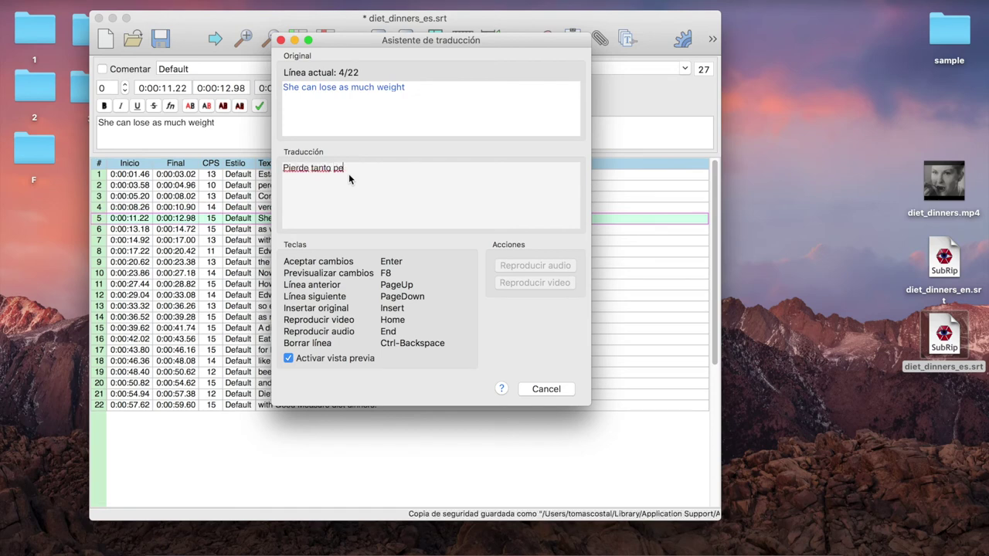
type("so")
key("Return")
type("como")
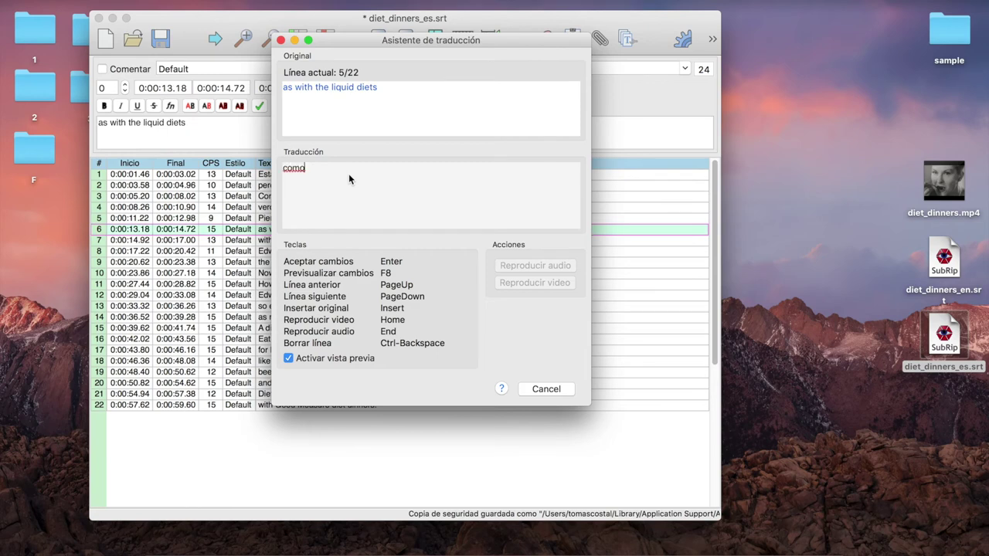
type(" con las dietas liquidas")
key("Return")
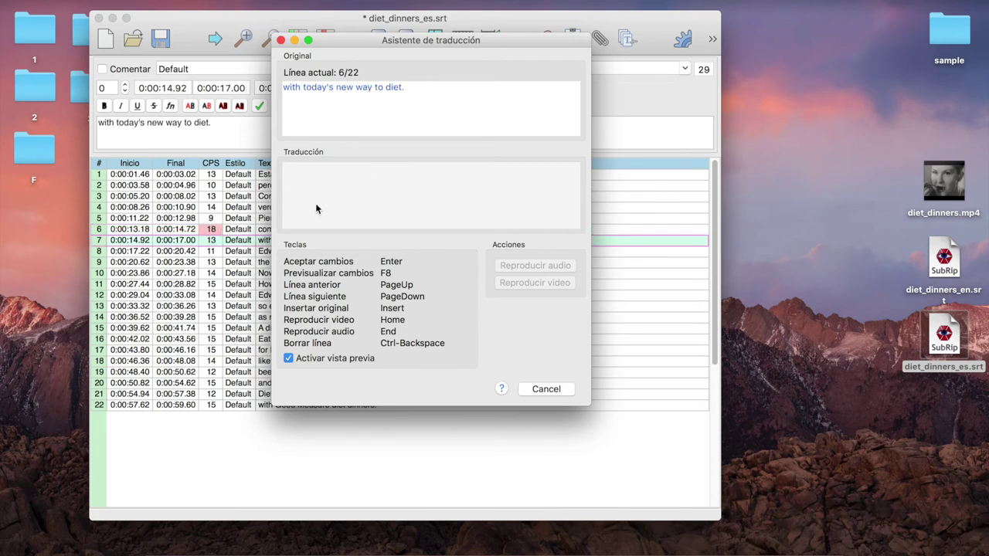
Translate line 7 as "con este nuevo producto." and line 8 as "Edward Dalton presenta Línea Salud".
type("con este nuevo producto")
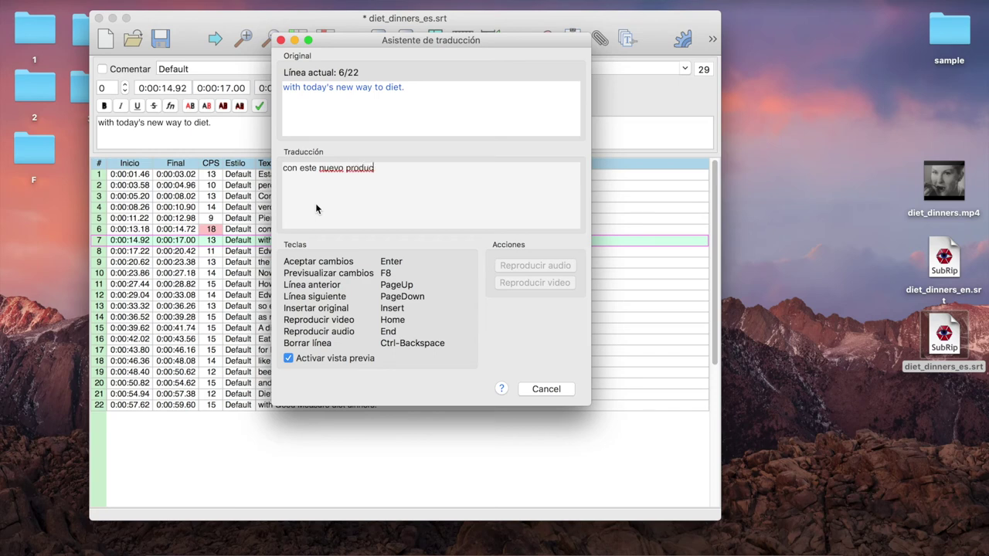
key("Return")
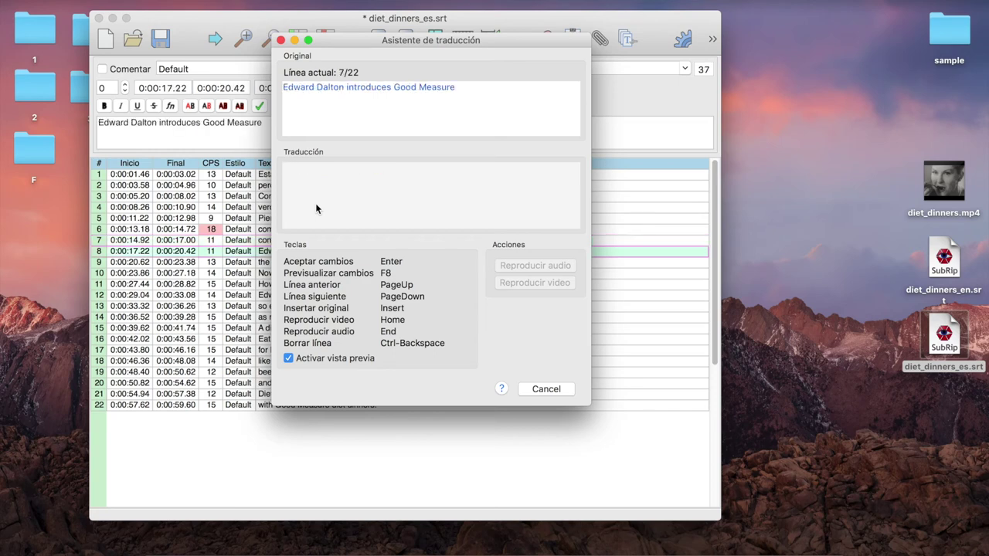
type("Edward Dalton presenta")
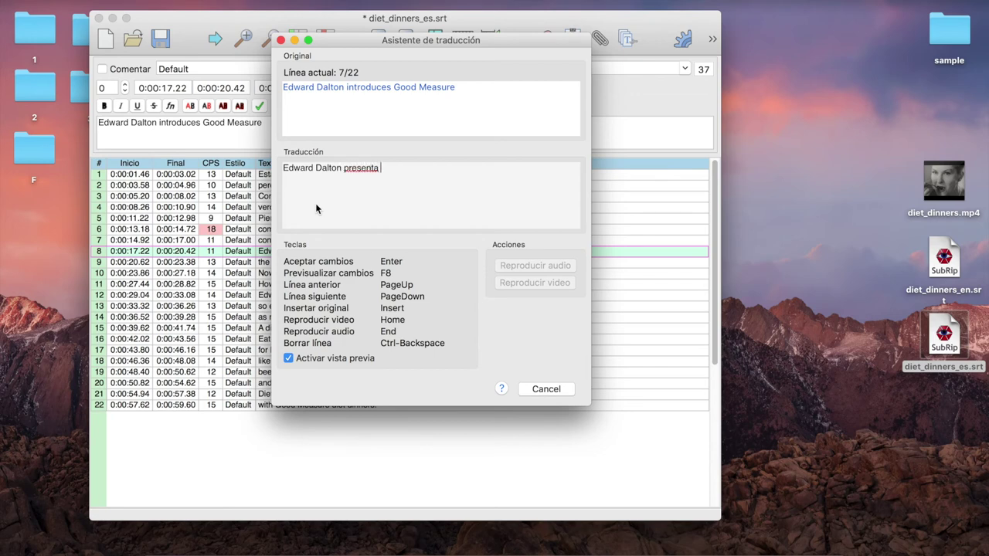
type(" Línea Salud")
key("Return")
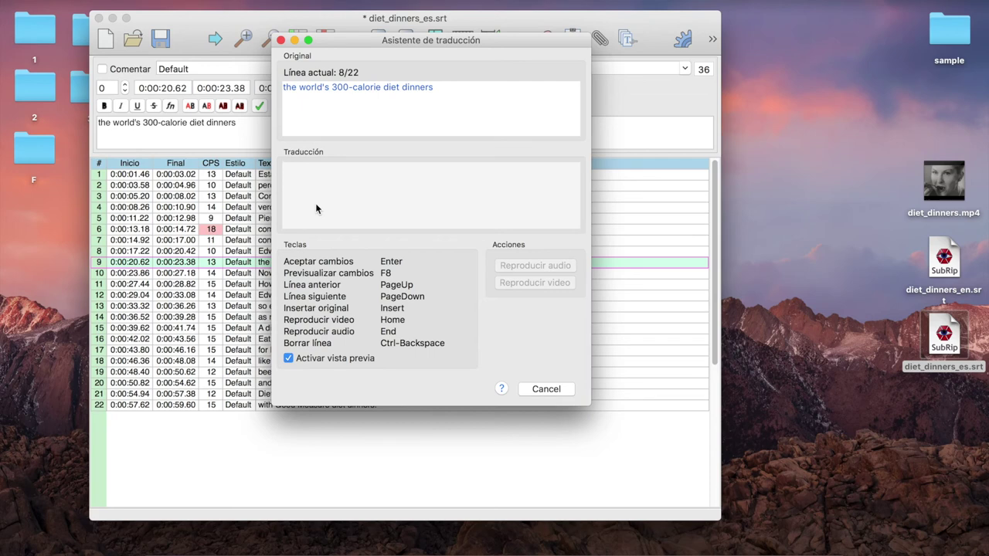
Translate line 9 as "el primer régimen de 300 calorías" and line 10 as "Tome platos sabrosos y pierda peso.".
type("el primer régimen de 300 cal")
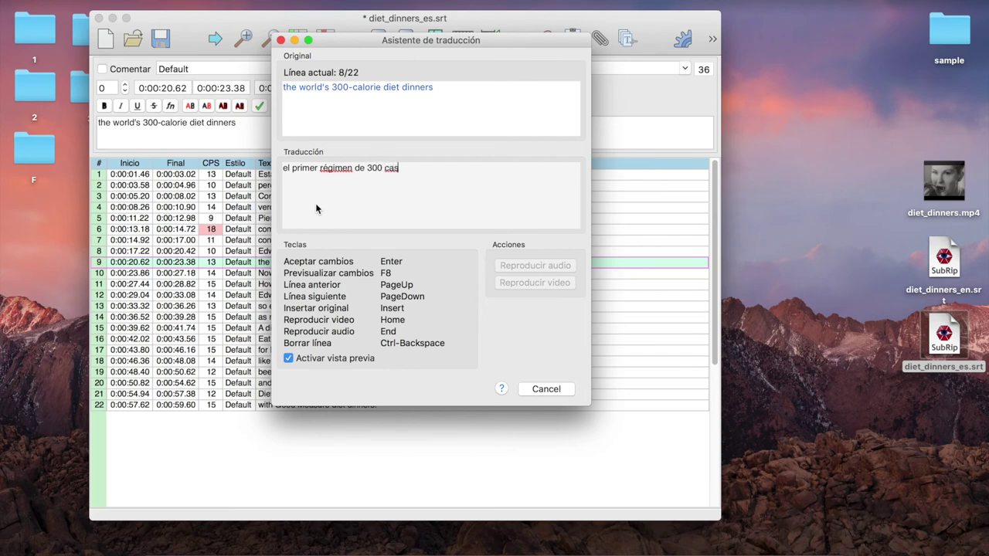
type("orías")
key("Return")
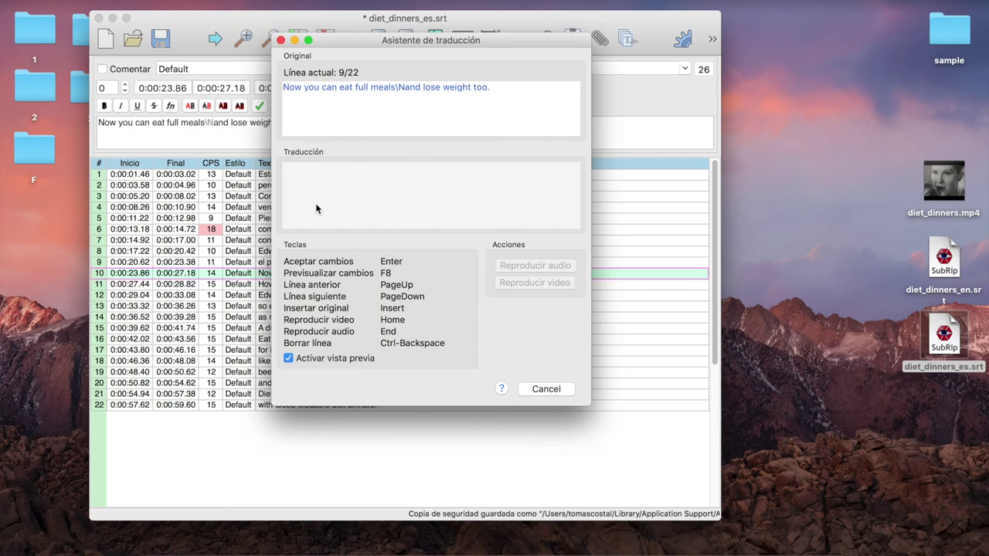
type("Tome p")
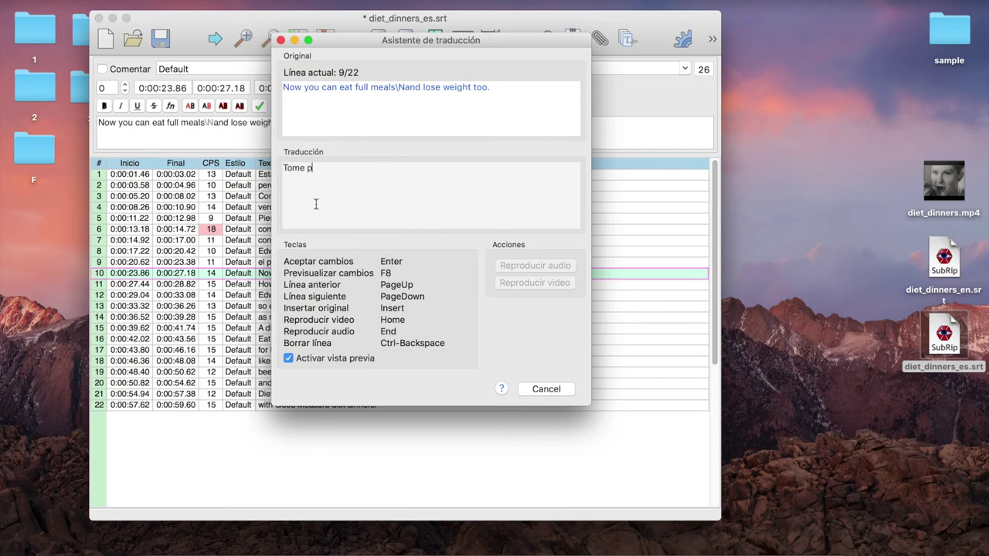
type("latos sabrosos y pi")
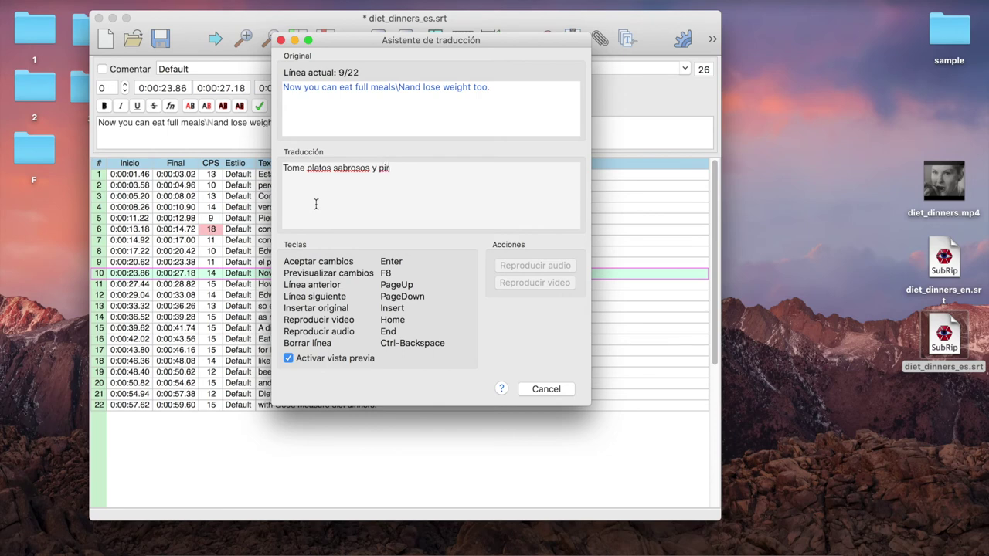
type("erda peso")
key("Return")
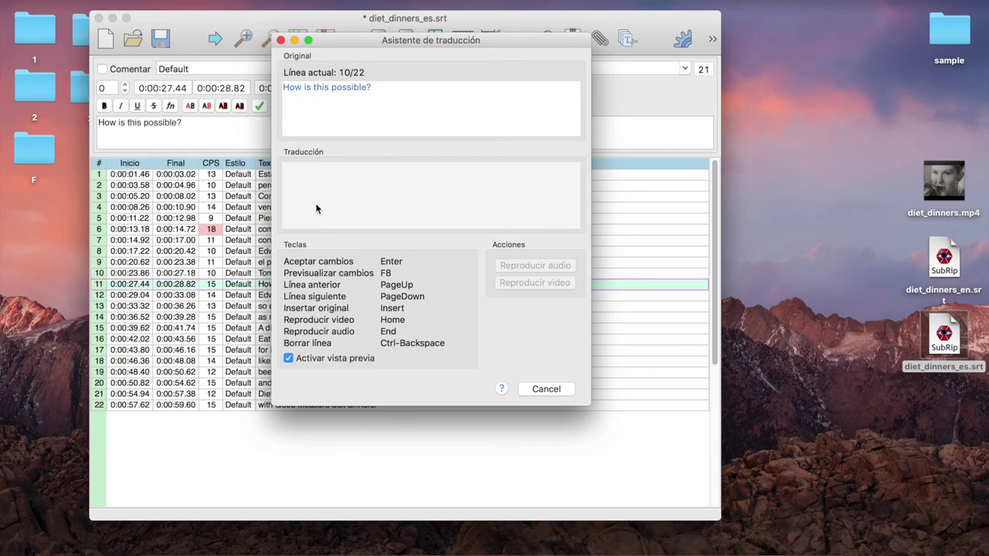
Translate line 11 as "¿Cómo puede ser?" and line 12 as "Edward Dalton sabe cómo mantener las calorías a raya".
type("¿Cómo puede ser?")
key("Return")
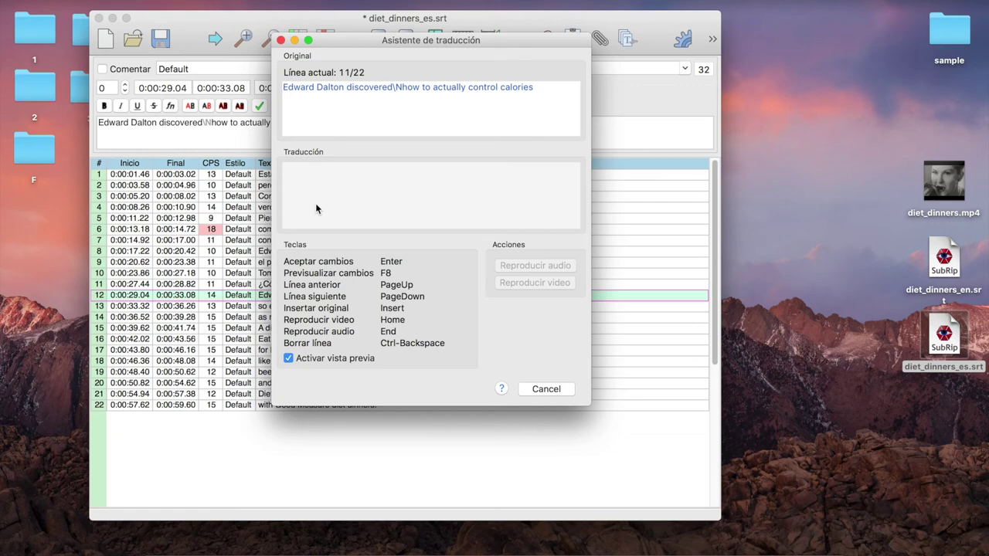
type("Edward Dalton sabe cómo ")
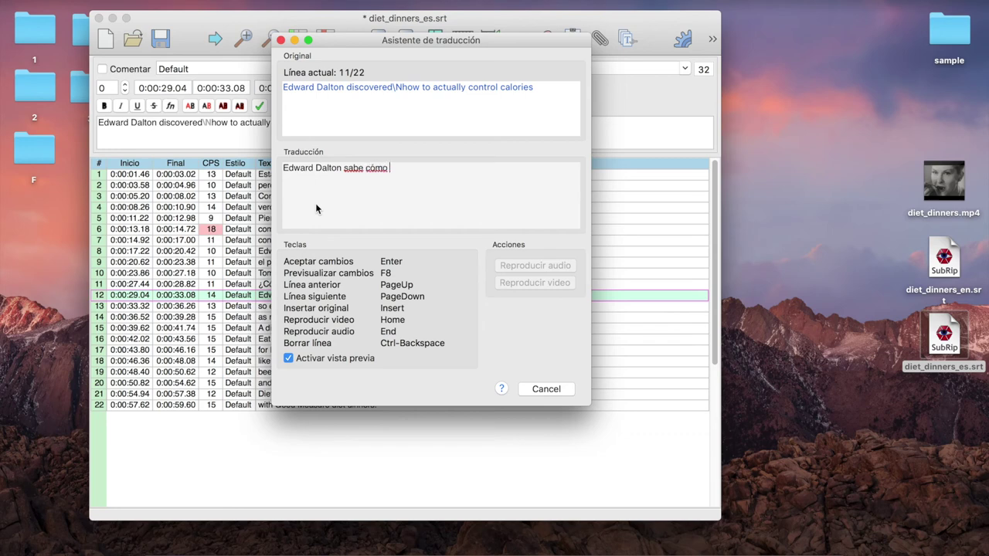
type("mantener las calorias a raya")
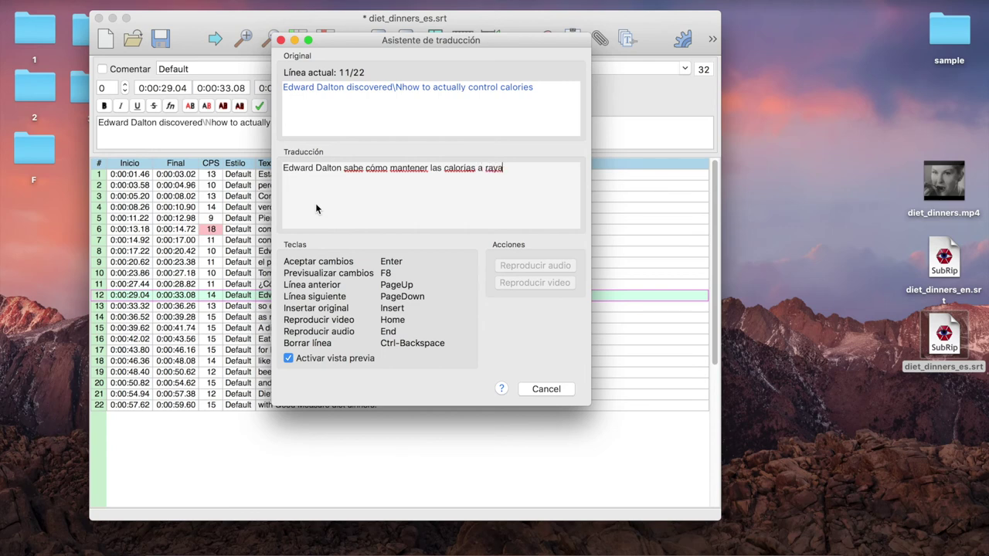
key("Return")
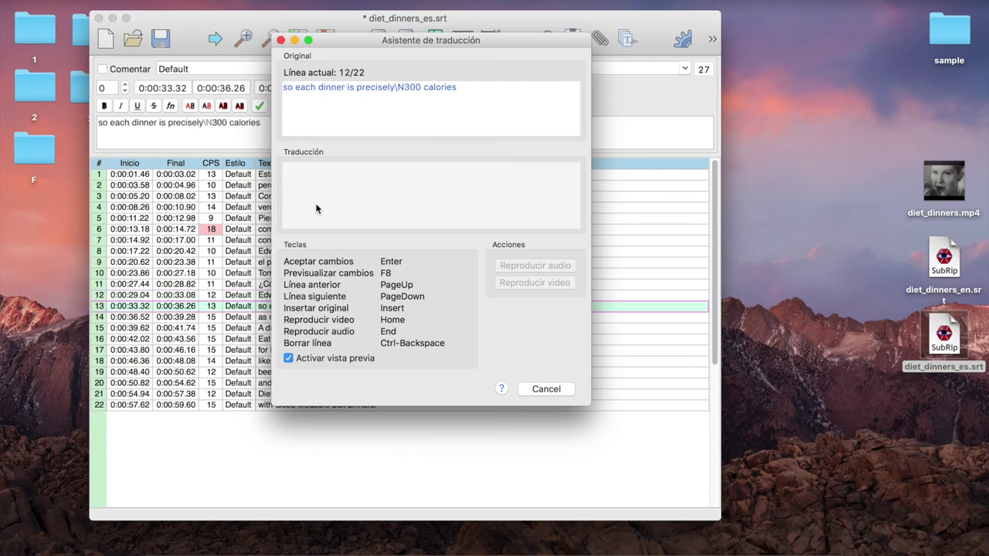
Translate line 13 as "para que cada comida tenga solo 300" and line 14 as "sin perder ninguno de los nutrientes.".
type("para que cada comida tenga solo 300")
key("Return")
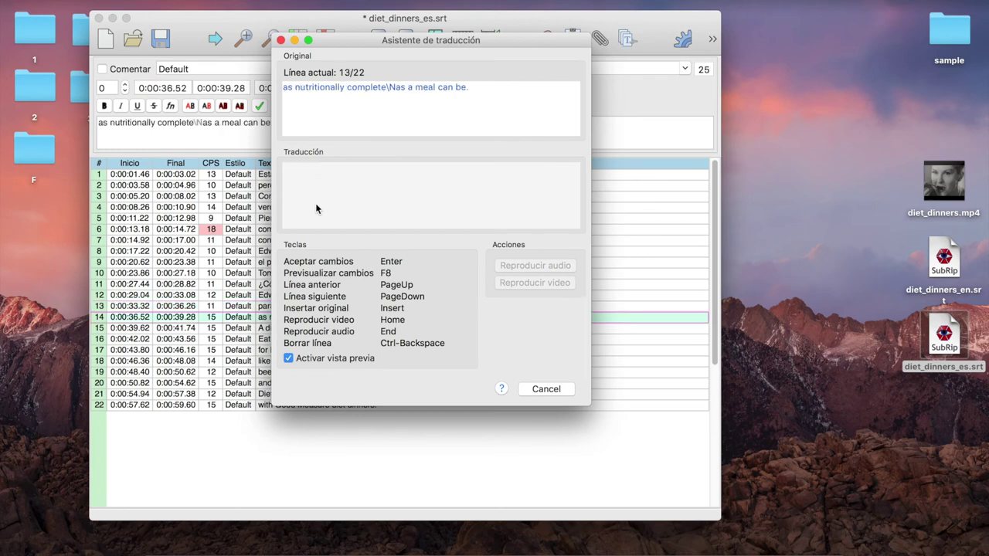
type("sin perder ninguno de los nutrientes.")
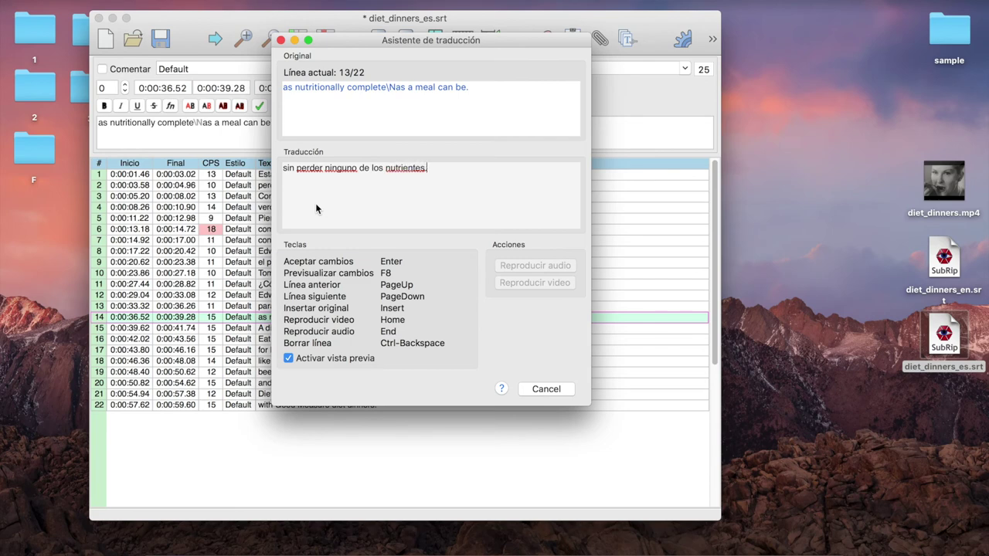
key("Return")
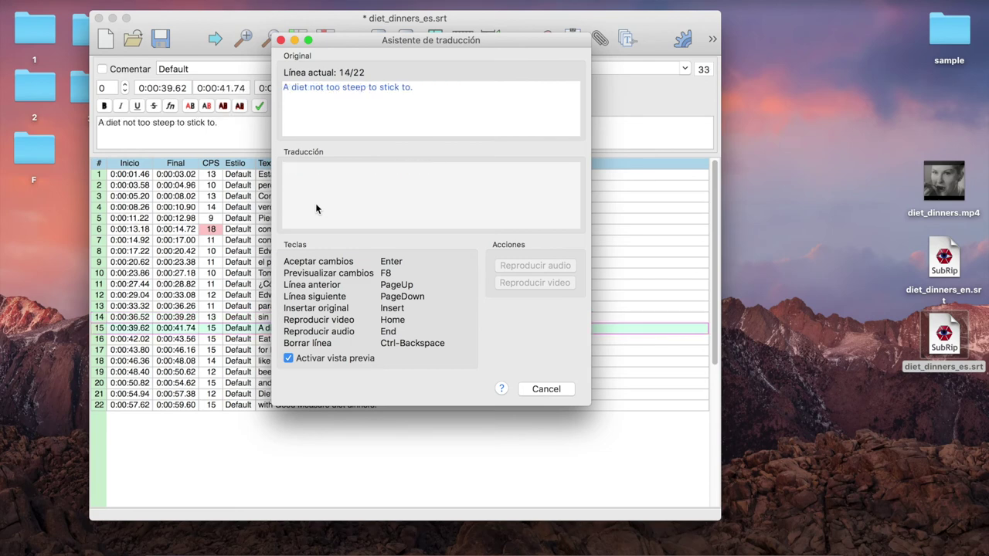
Translate line 15 as "Un régimen de lo más llevadero." and line 16 as "Desayune como siempre".
type("Un régimen e")
type("e lo más llevar")
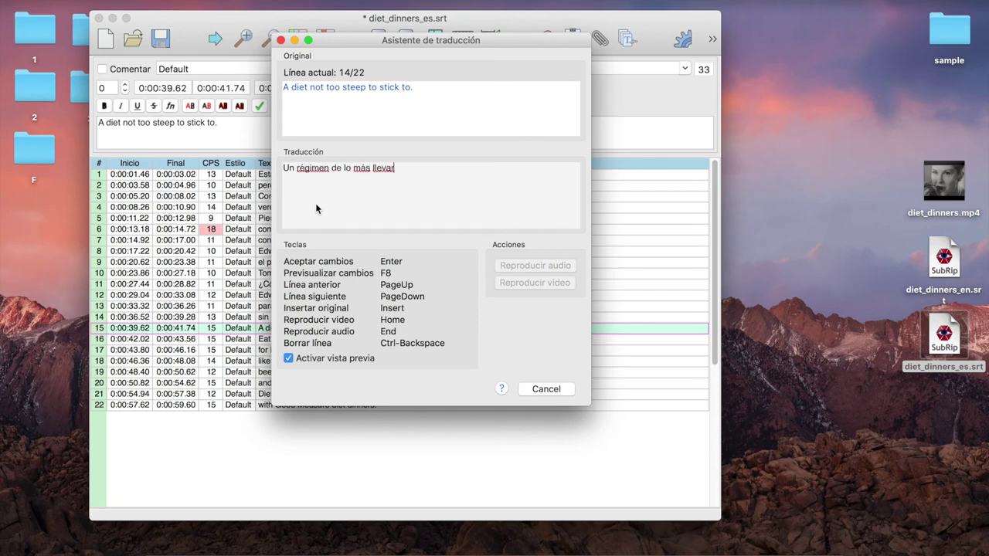
key("BackSpace")
type("dero.")
key("Return")
type("D")
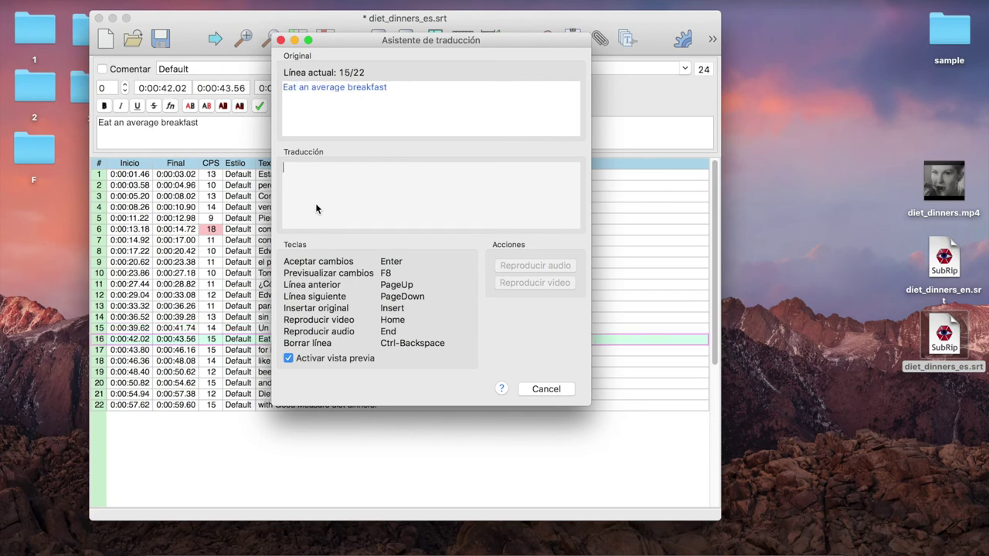
type("esayune como siempre")
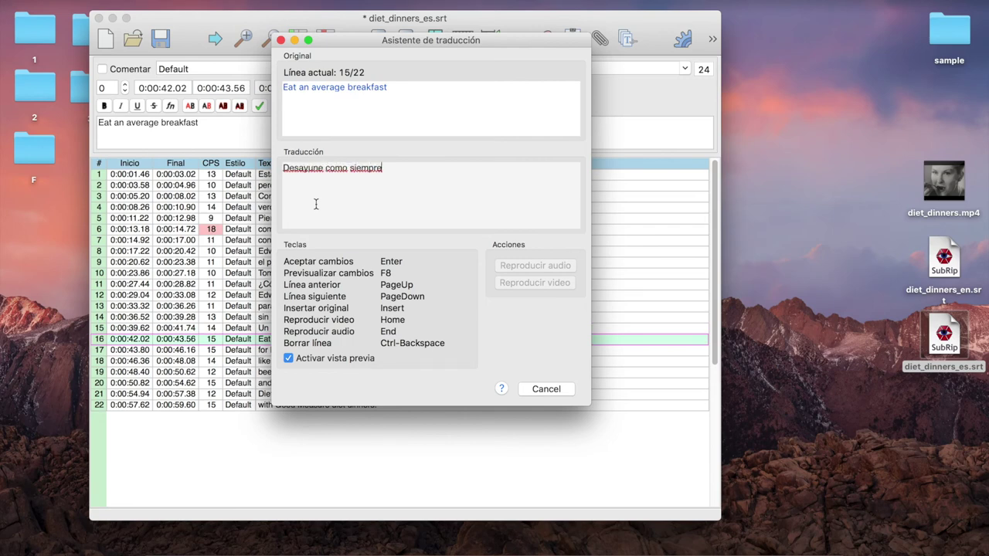
key("Return")
Translate line 17 as "y coma lo que le apetezca" and line 18 as "pollo con fideos".
type("y coma lo q")
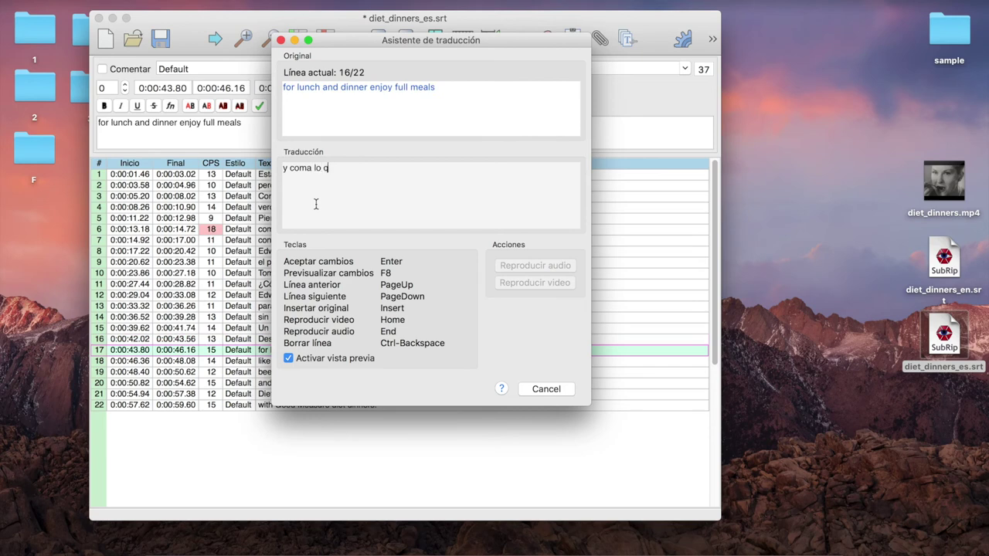
type("ue le apetezca")
key("Return")
type("pod")
key("BackSpace")
type("llo con fideos")
key("Return")
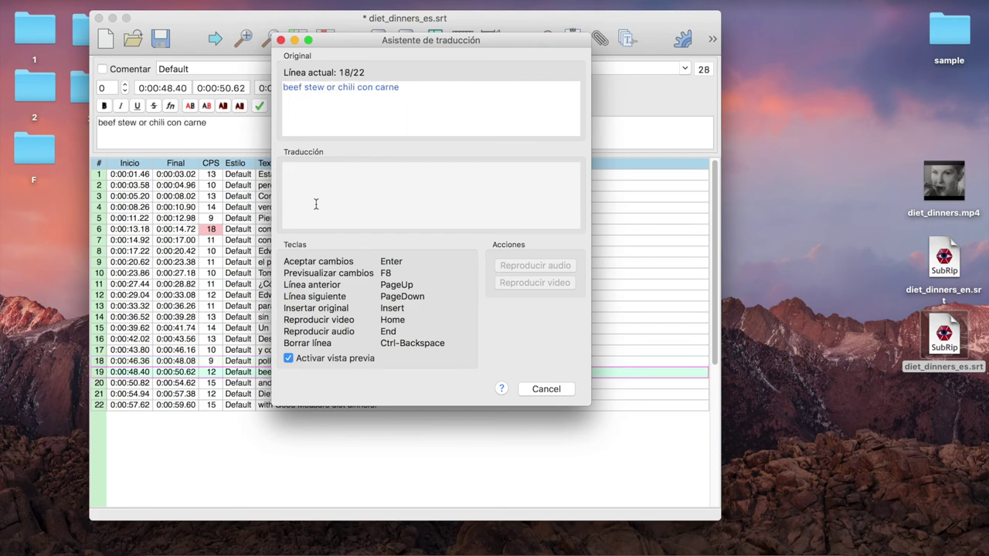
Translate line 19 as "guiso de buey o chili con carne" and line 20 as "y pierda el mismo peso que con las dietas líquidas.".
type("guiso de buey o ch")
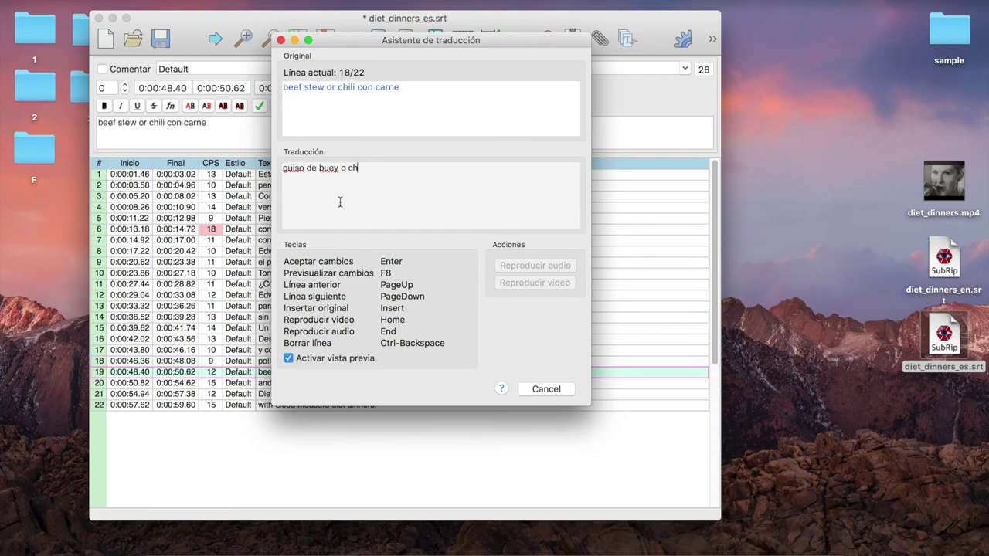
type("ili con carne")
key("Return")
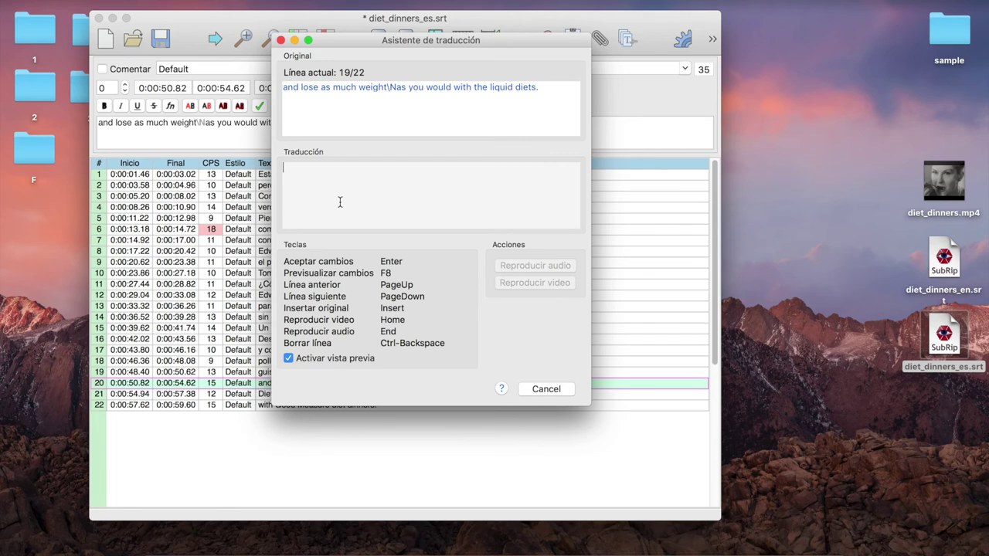
type("y pierda el mismo peso que con la")
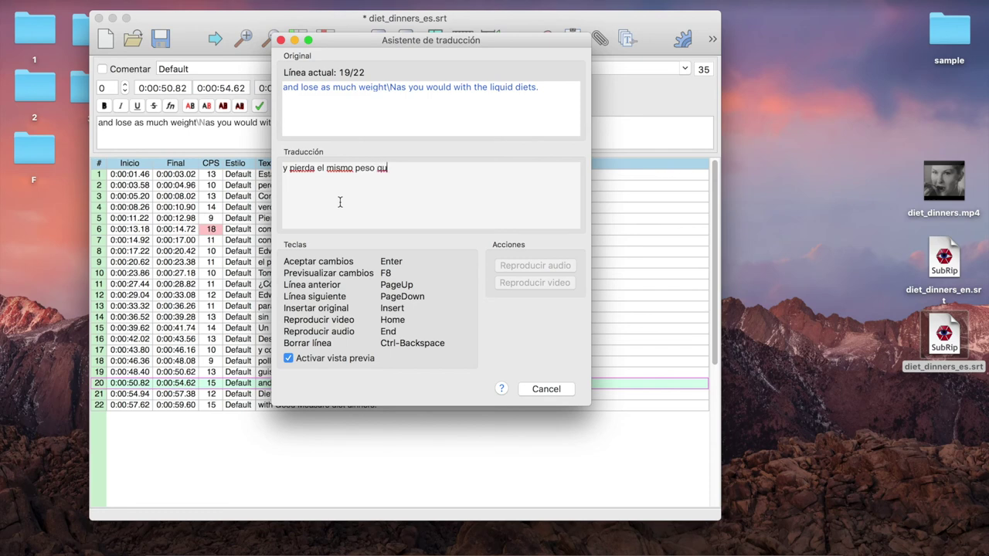
type("tas ")
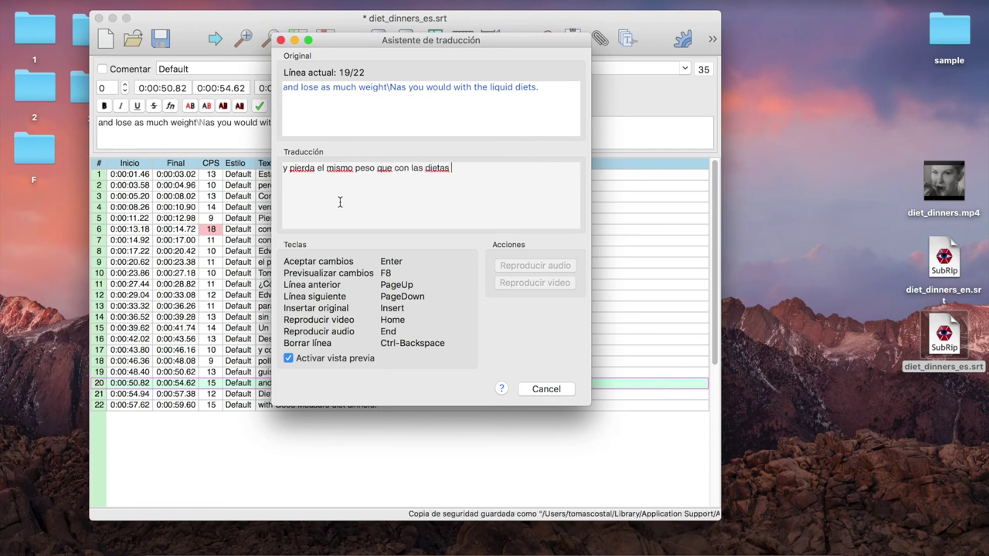
type("liquidas.")
key("Return")
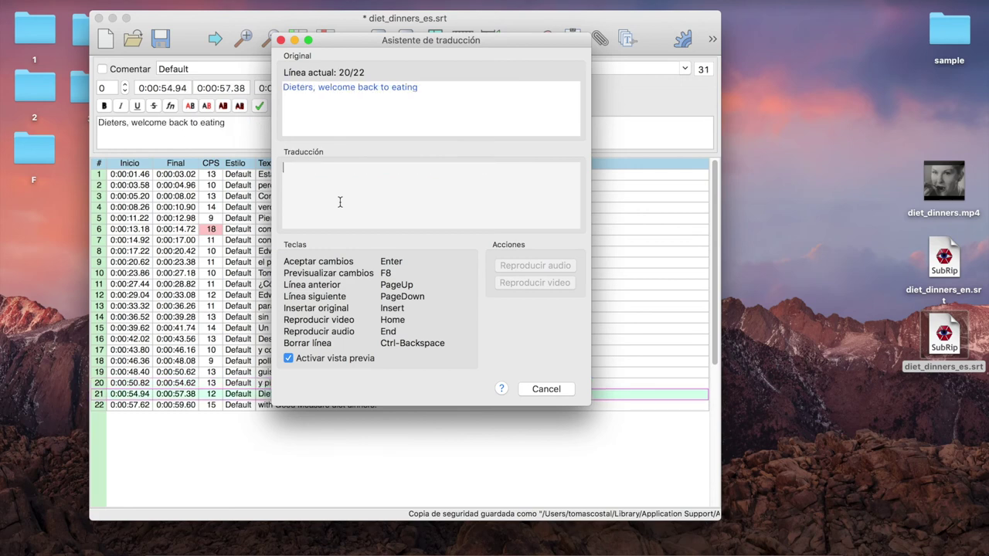
Translate line 21 as "Disfrute de su régimen" and line 22 as "con las comidas Línea Salud.", and finish the translation assistant.
type("Disfrute de su régimen")
key("Return")
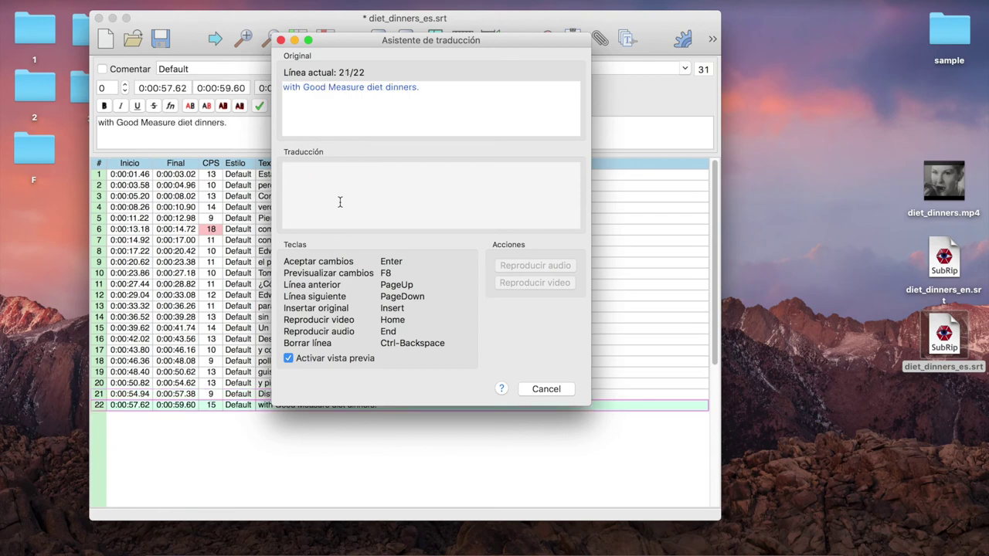
type("con las comidas Línea Salud.")
key("Return")
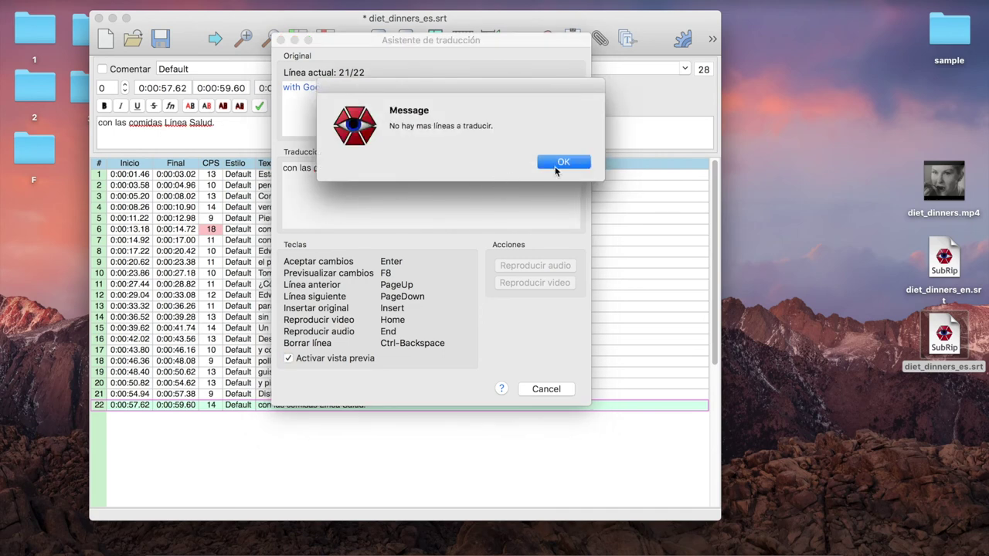
left_click(555, 166)
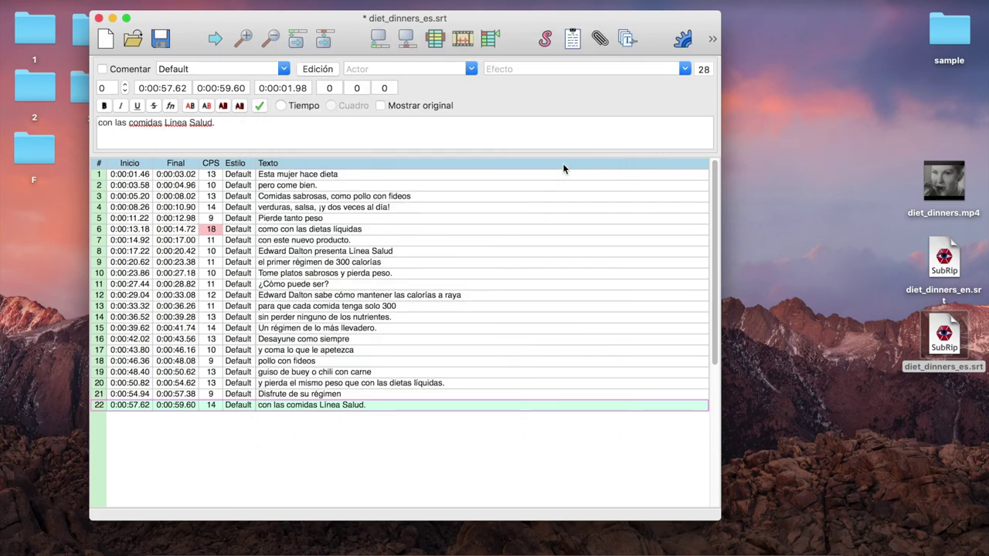
Load diet_dinners.mp4 from the desktop into the subtitle project and set the video zoom to 125%.
mouse_move(928, 181)
left_click_drag(928, 181, 482, 199)
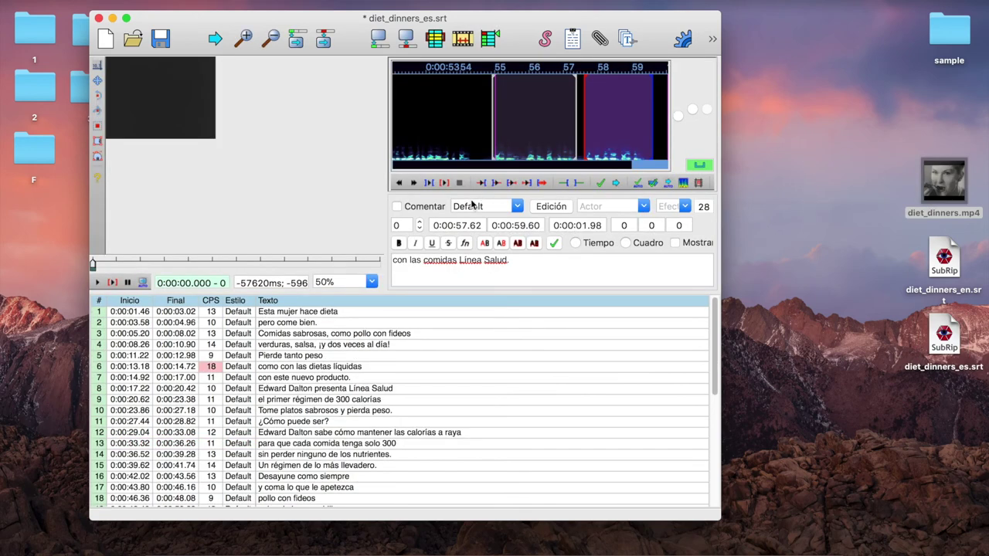
left_click(371, 282)
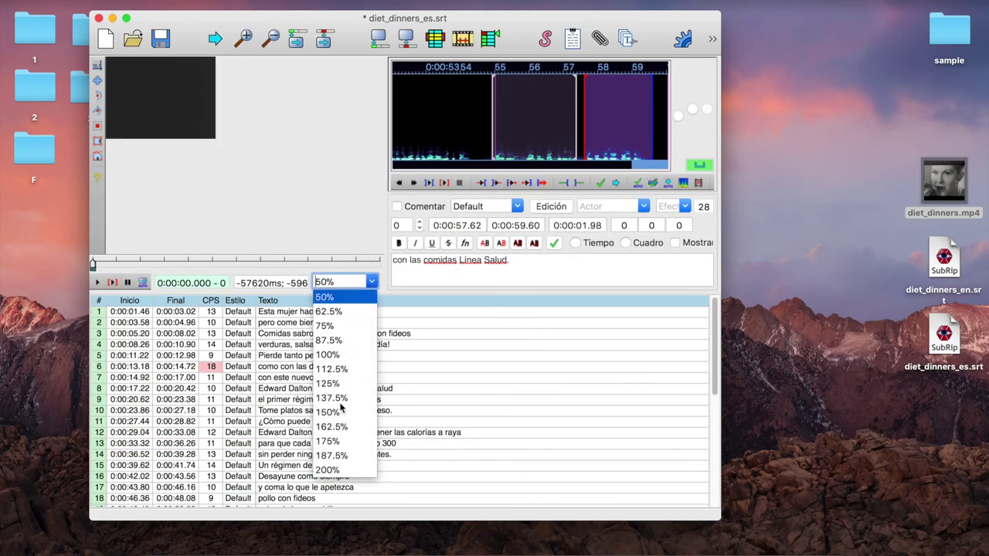
left_click(344, 384)
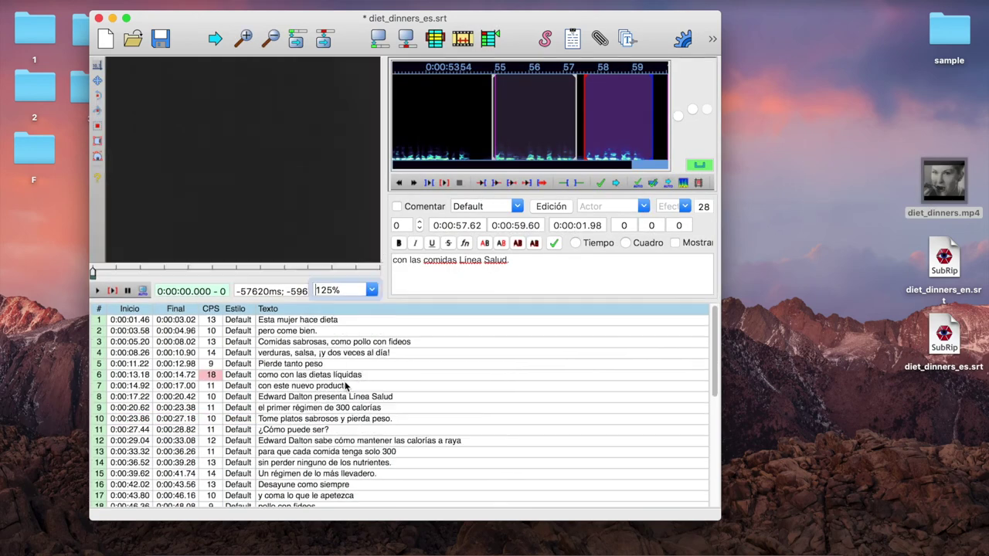
Review the first subtitles on the video and split line 3 into two rows after "Comidas sabrosas,".
left_click(427, 323)
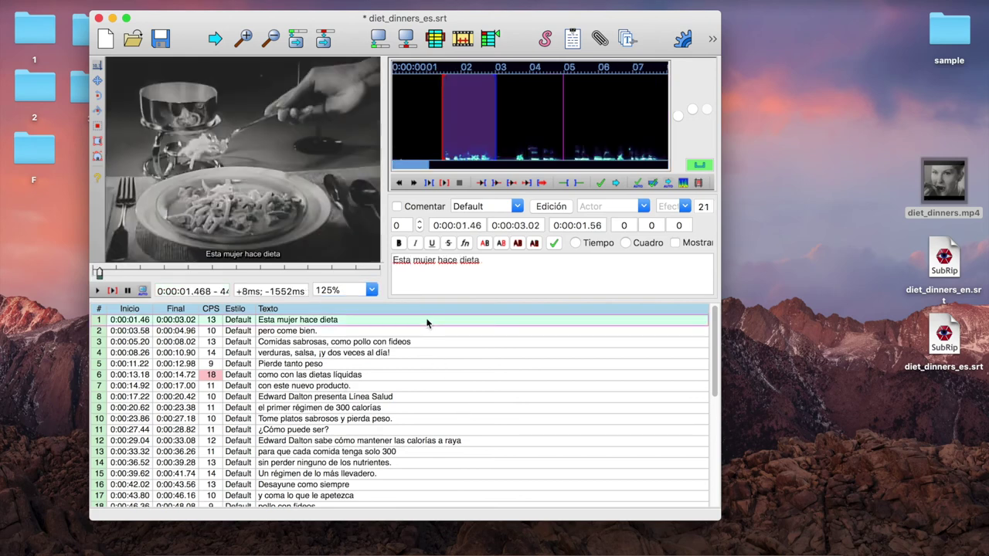
key("Down")
key("Down")
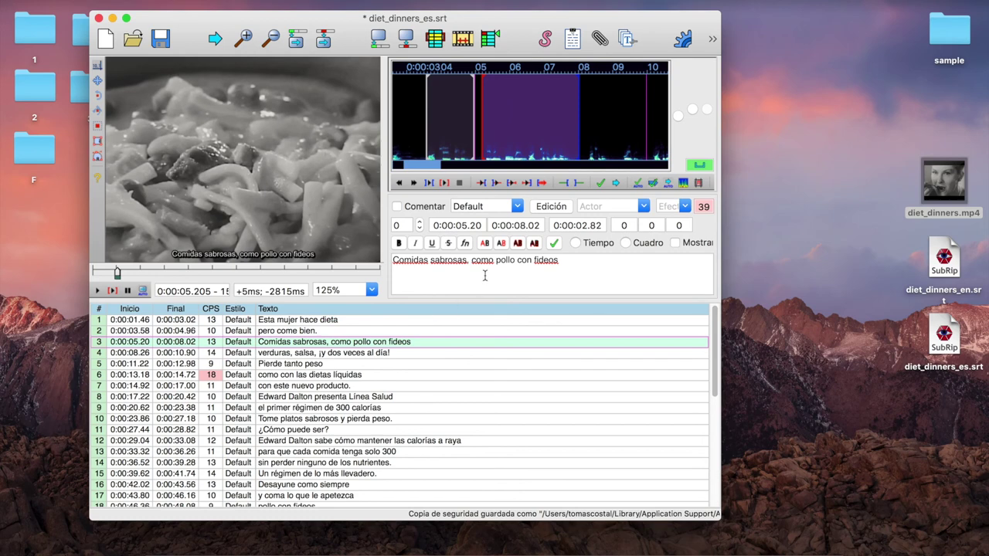
key("BackSpace")
key("shift+Return")
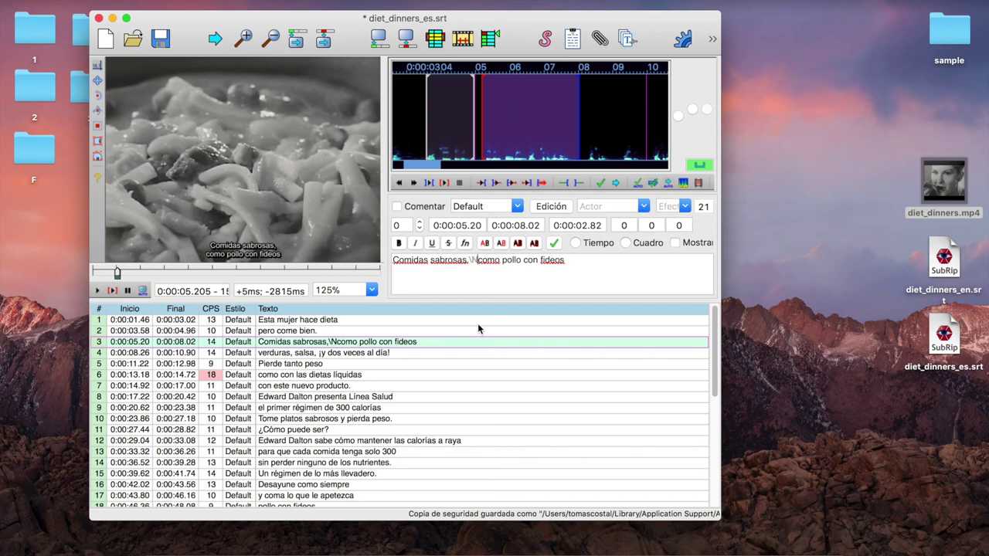
Check lines 4 to 6 against the video and set the end time of line 5, "Pierde tanto peso", to 0:00:12.86.
key("Return")
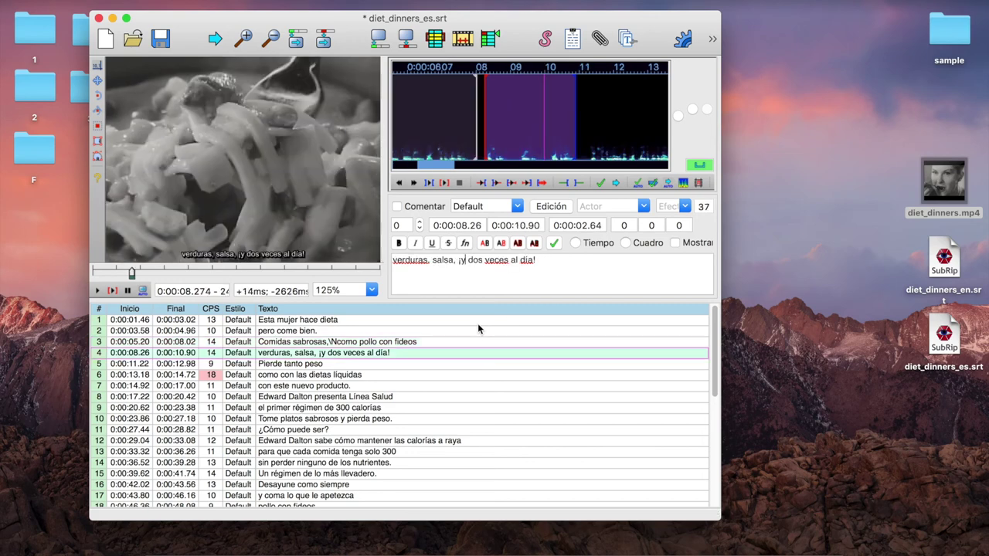
key("Return")
key("Return")
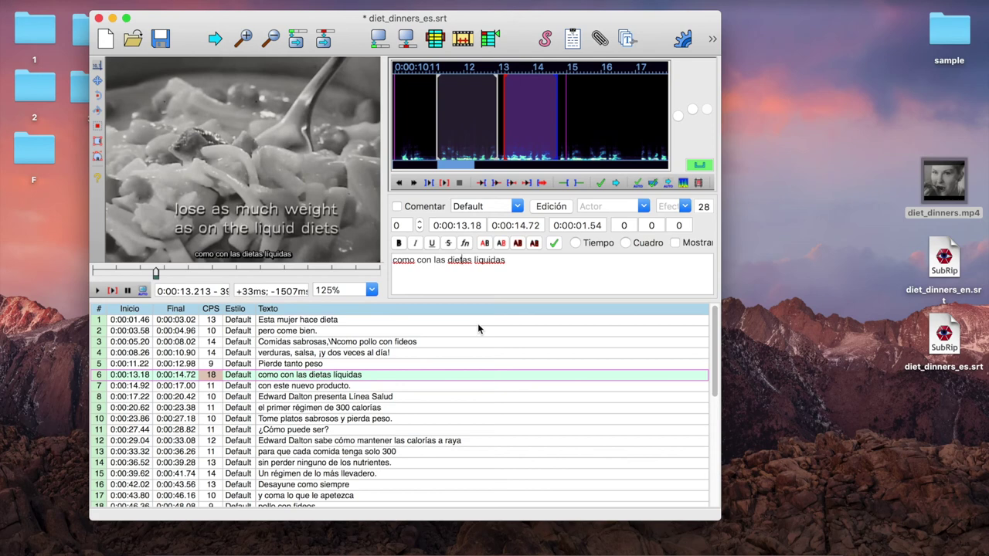
left_click(556, 136)
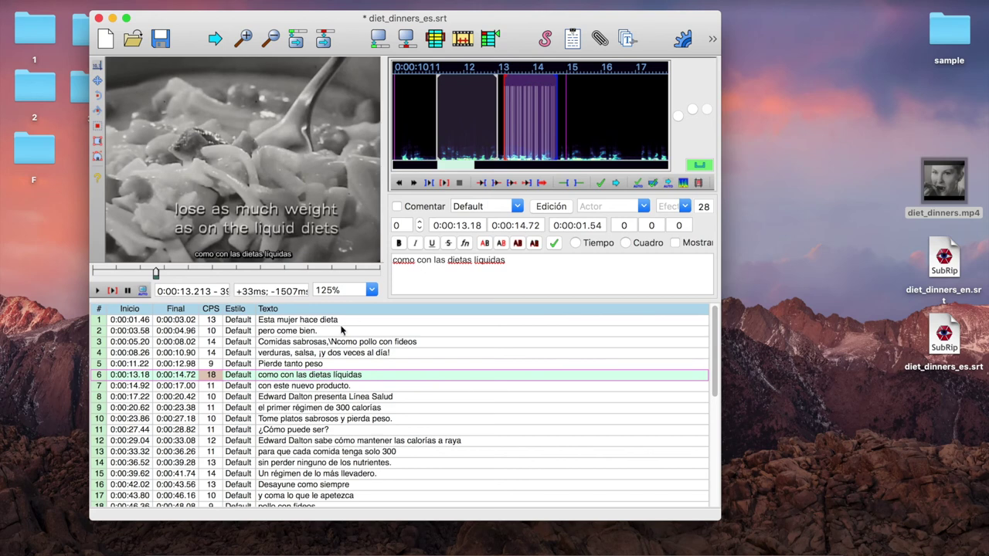
left_click(307, 366)
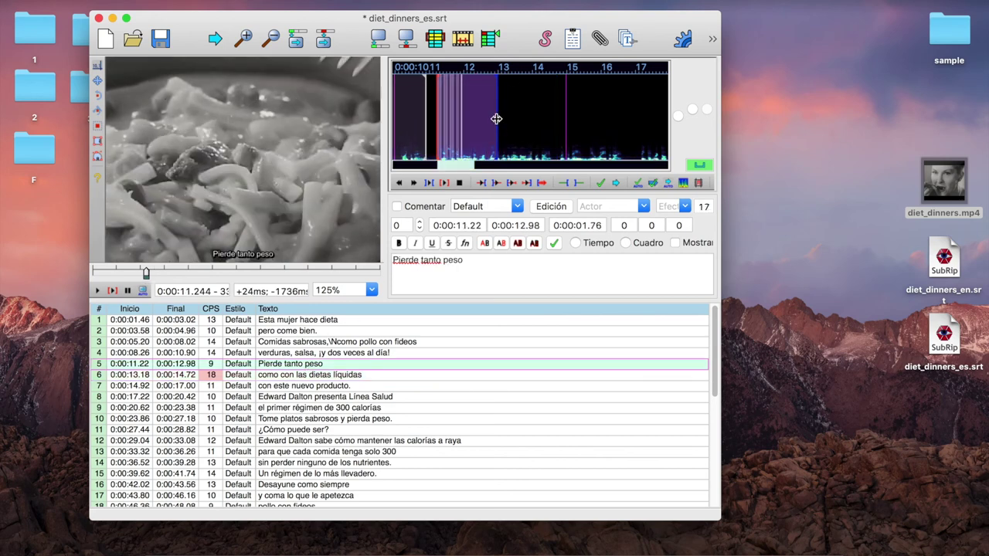
left_click_drag(497, 122, 493, 122)
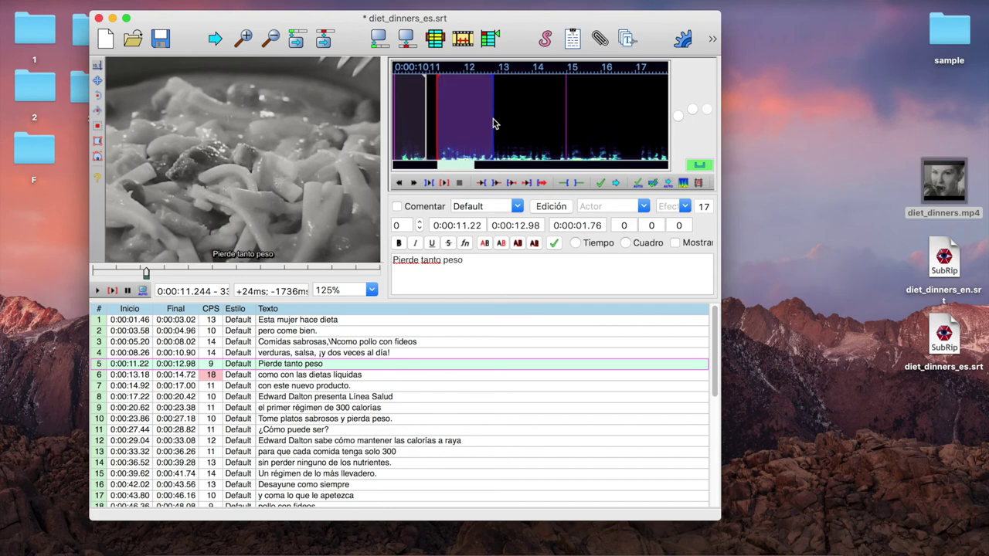
key("Return")
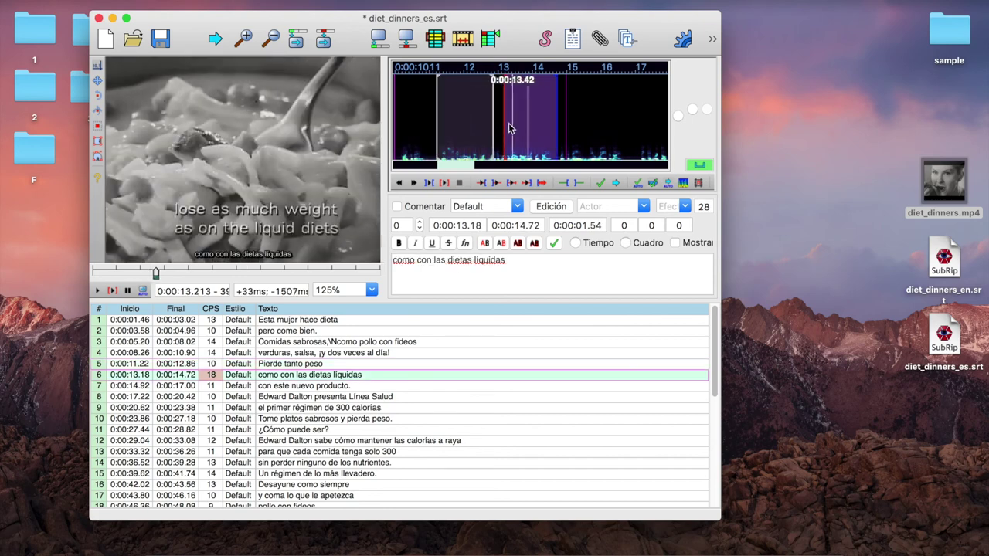
Retime line 6, "como con las dietas líquidas", to start at 0:00:13.06 and end at 0:00:14.82.
left_click_drag(502, 124, 500, 124)
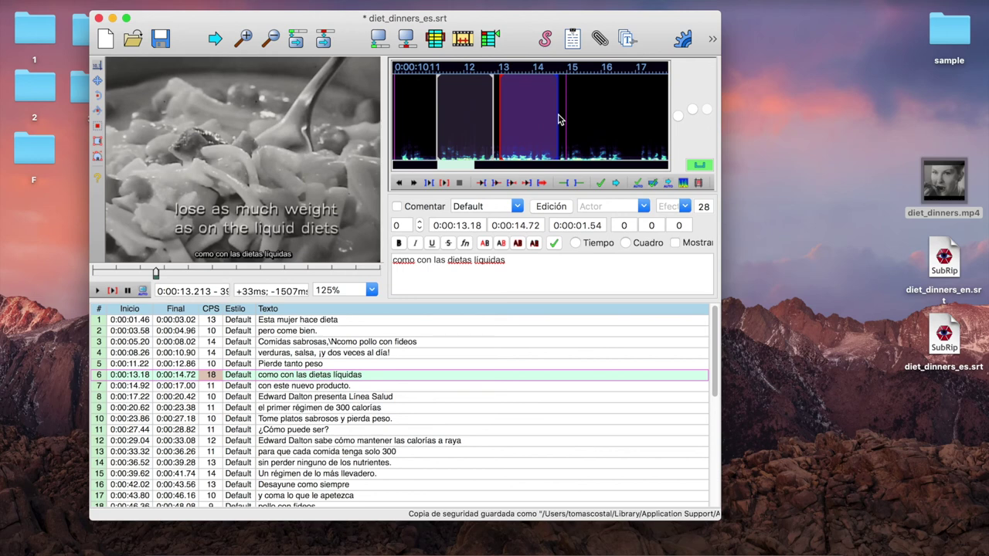
key("Return")
left_click(332, 376)
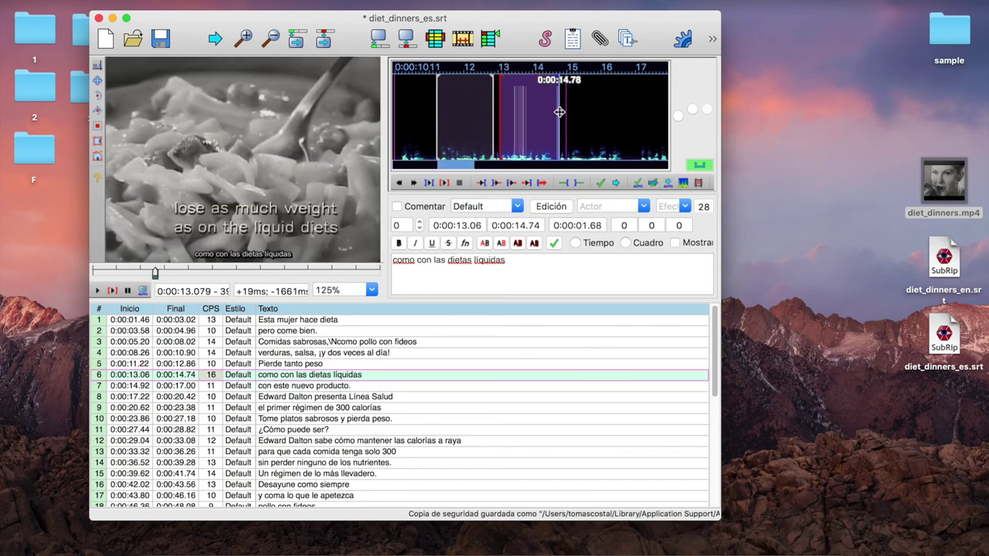
left_click_drag(562, 117, 565, 118)
key("Return")
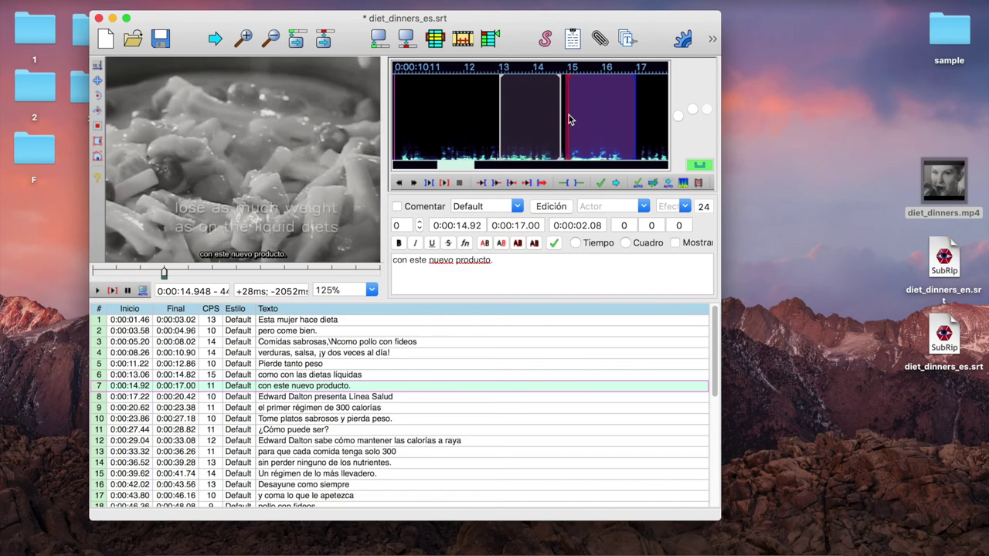
Set line 7 to start at 0:00:15.04 and change its text to "gracias a este nuevo producto.".
left_click(569, 120)
key("Return")
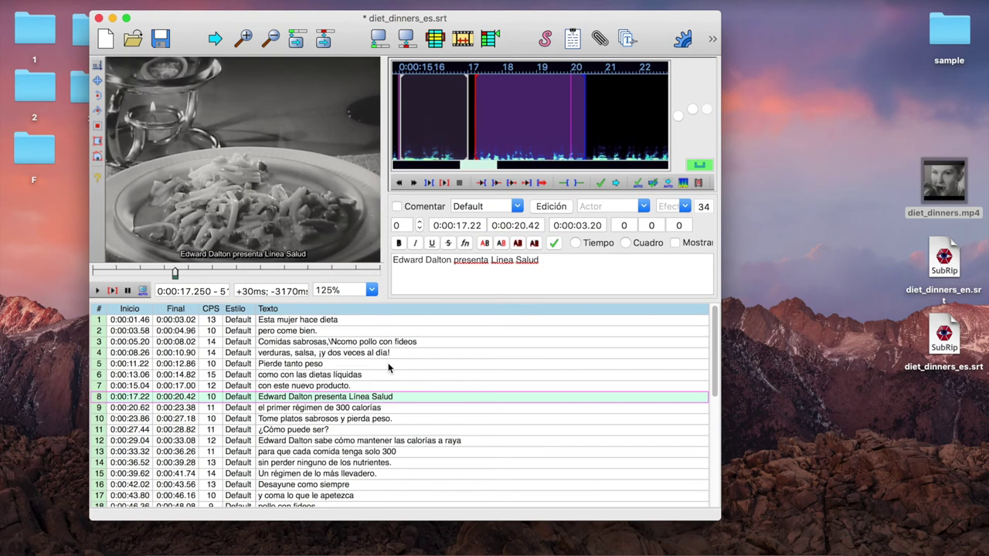
left_click(347, 385)
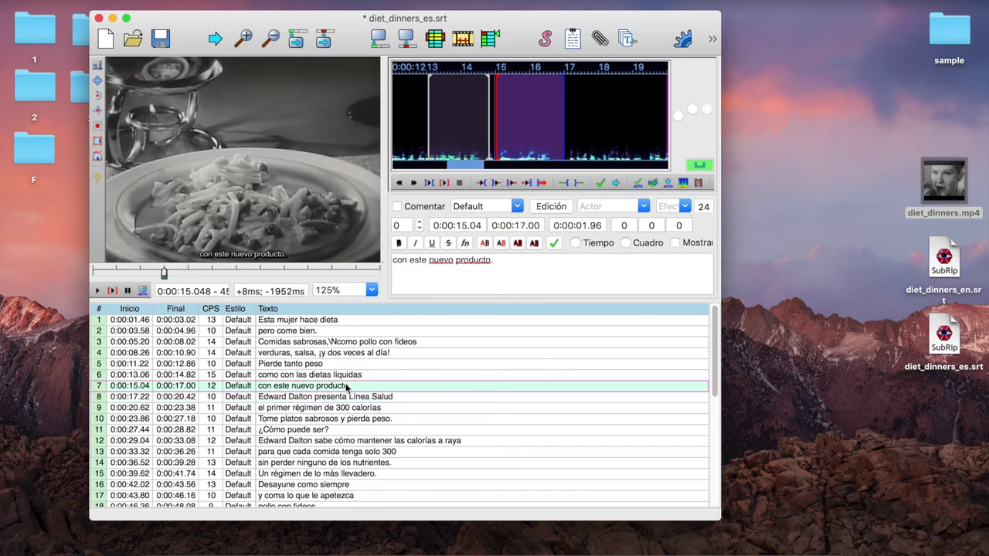
double_click(400, 260)
type("gracias a")
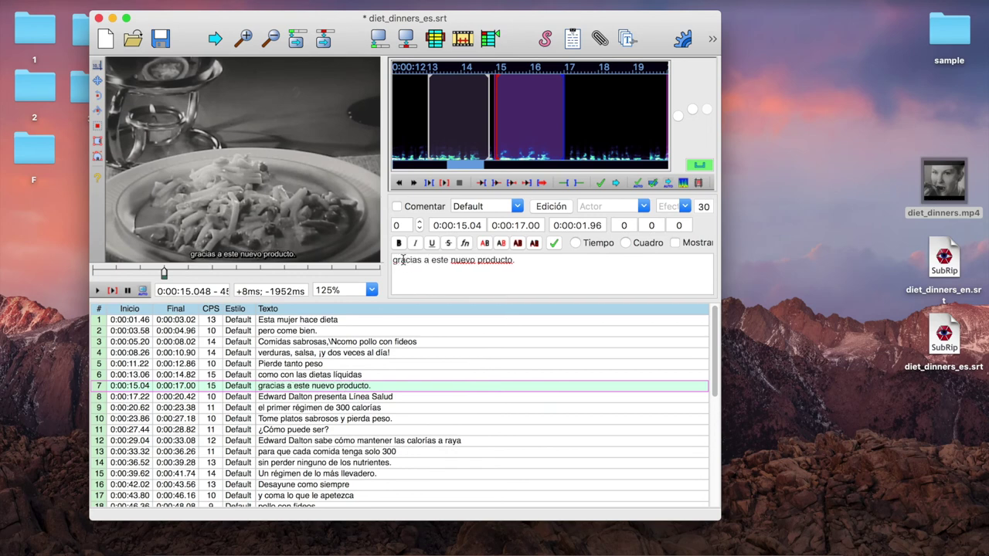
key("Return")
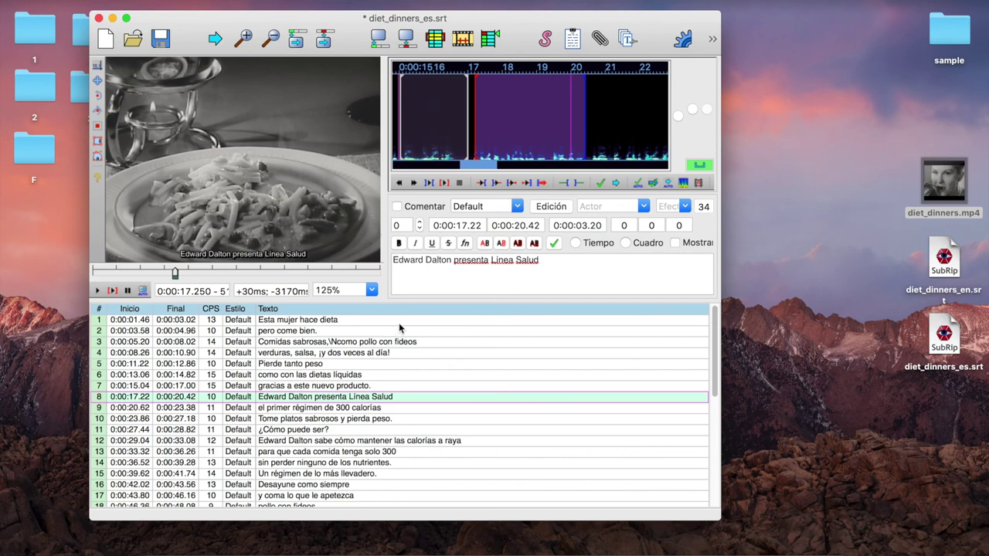
Check line 8 and add a full stop to the end of line 9, "el primer régimen de 300 calorías".
key("Return")
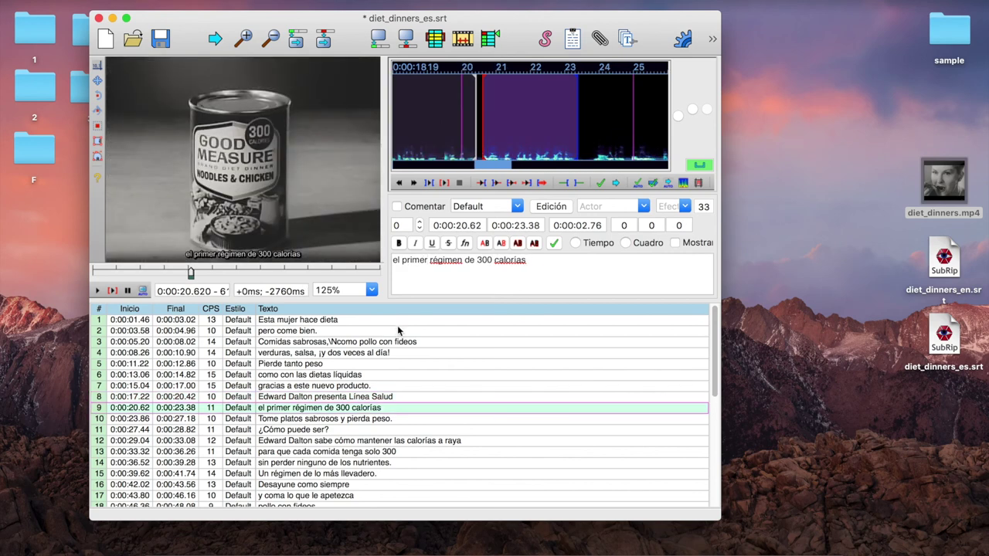
left_click(385, 398)
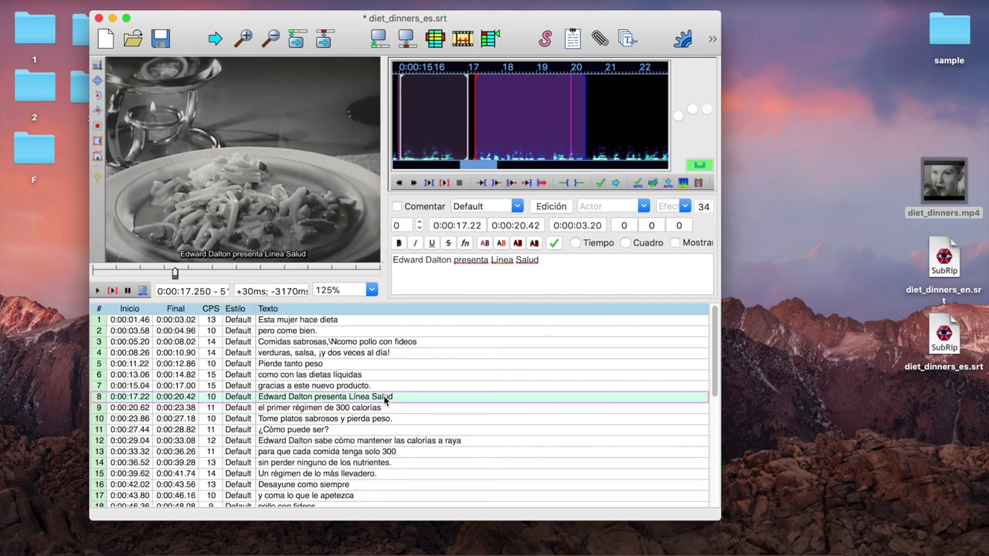
key("Return")
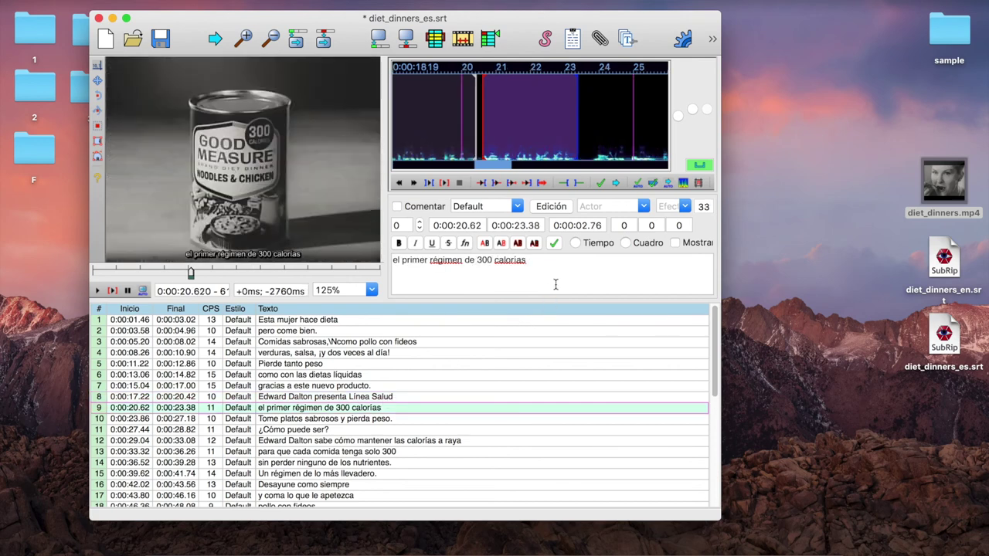
type(".")
key("Return")
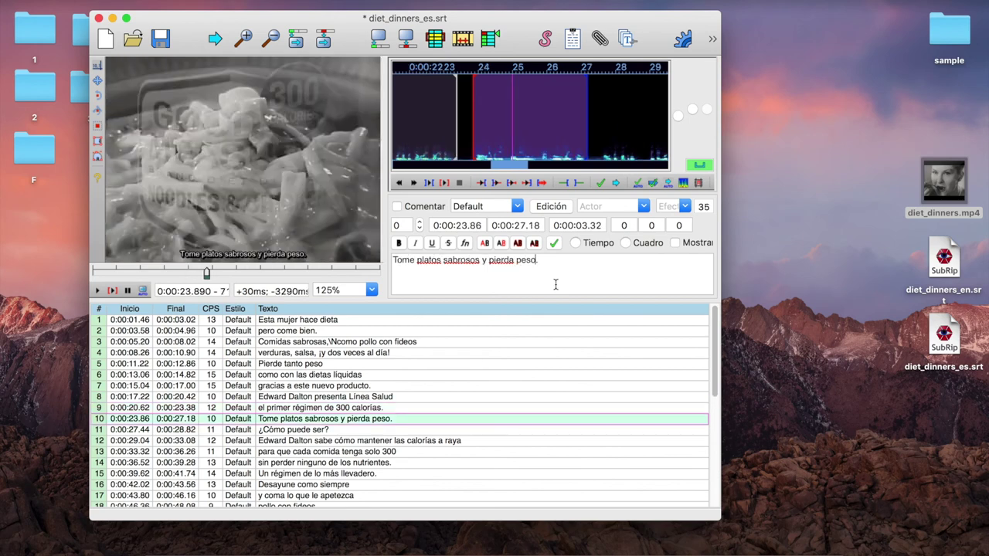
Check lines 10 and 11 and split line 12 into two rows after "mantener".
key("Return")
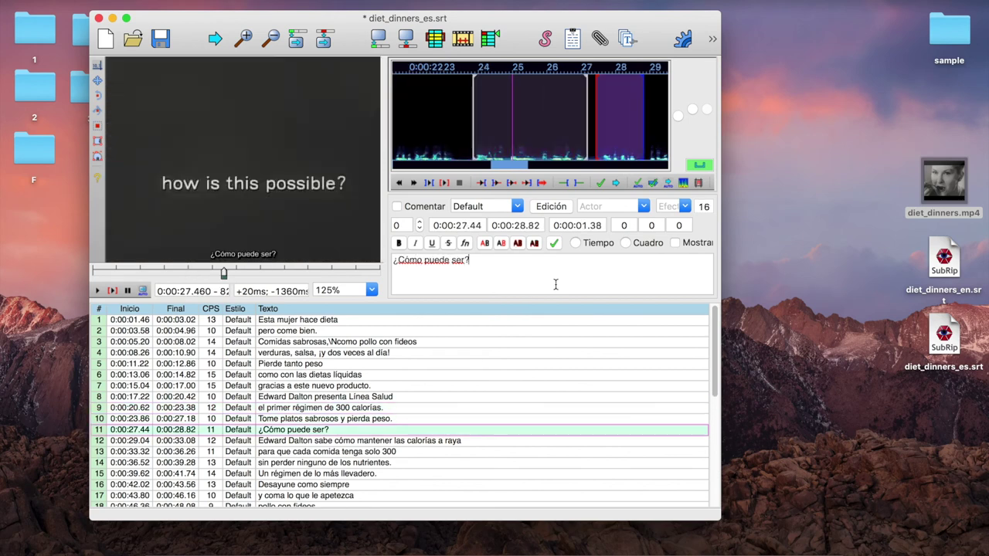
key("Return")
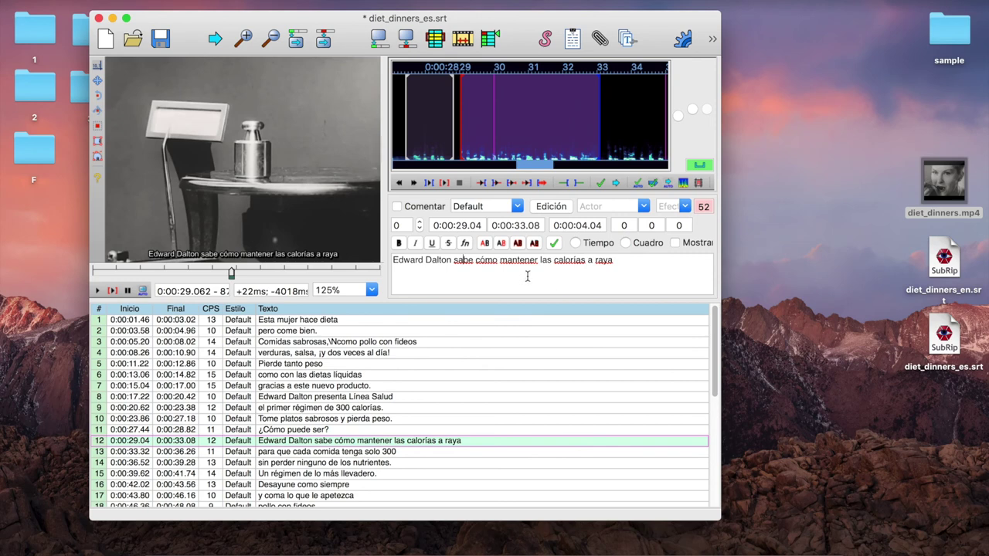
left_click(540, 261)
key("BackSpace")
type("\\N")
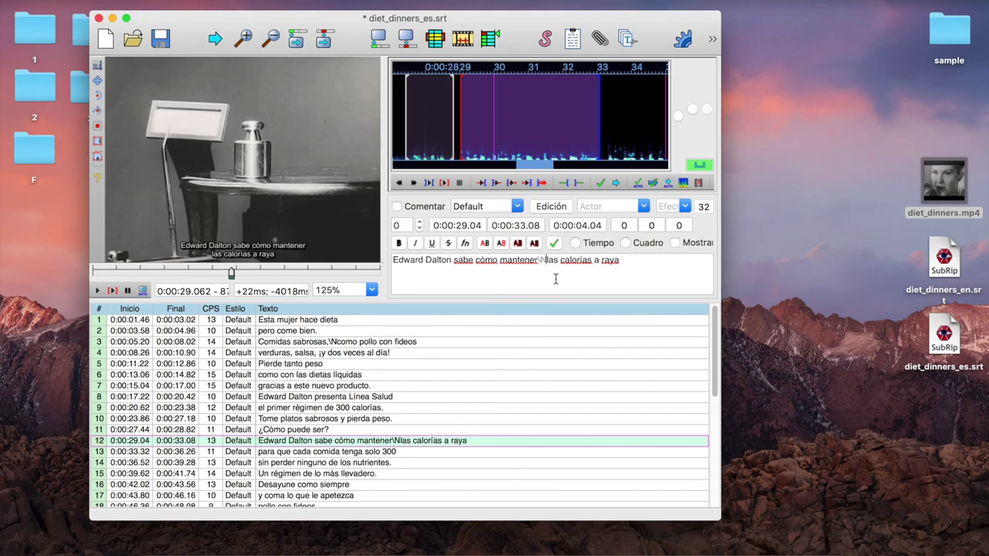
key("Return")
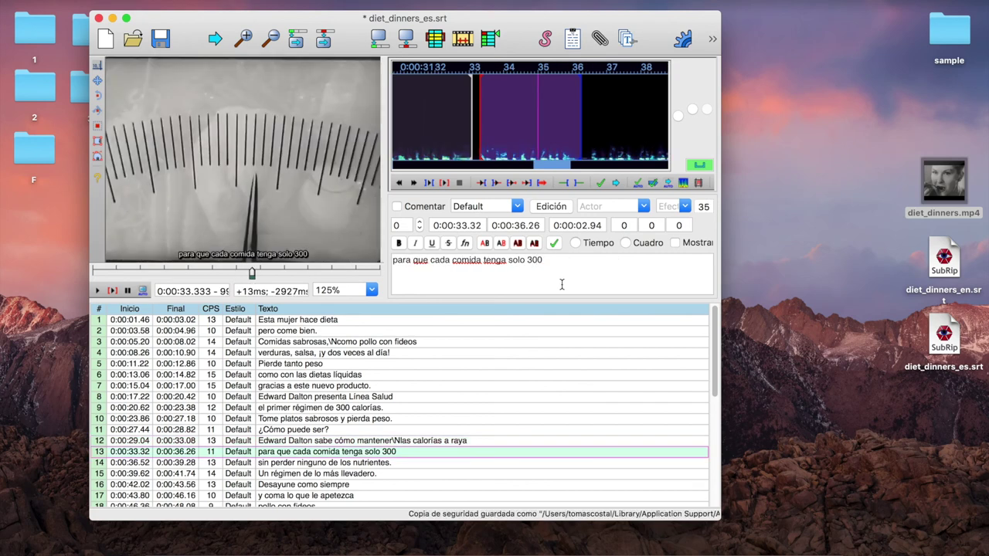
Review the text and line length of subtitles 13 to 19 on the video.
key("Return")
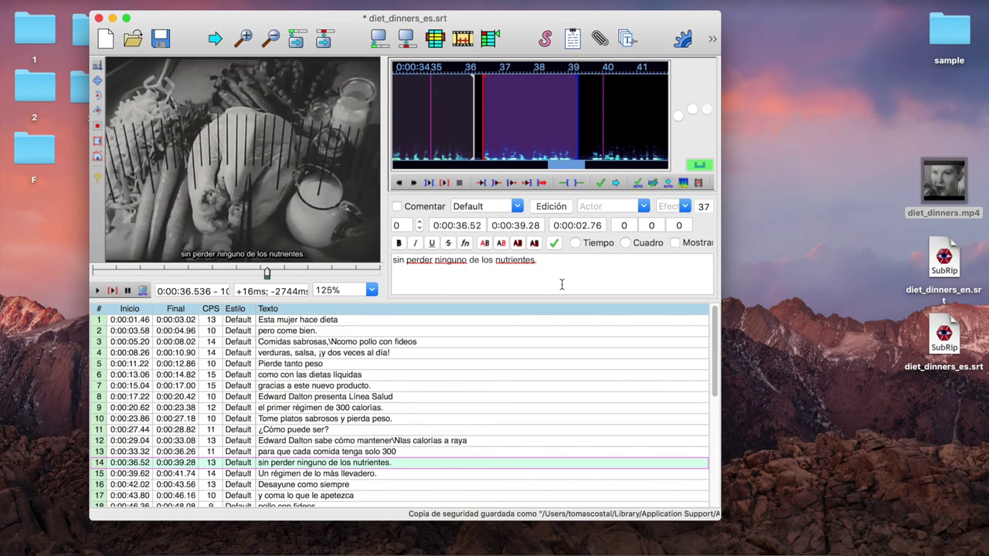
left_click(405, 451)
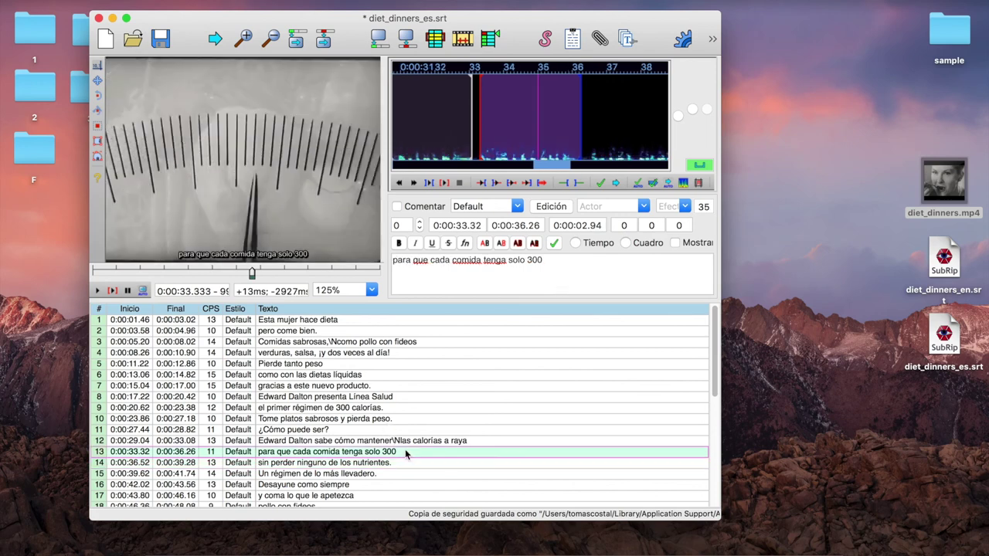
key("Down")
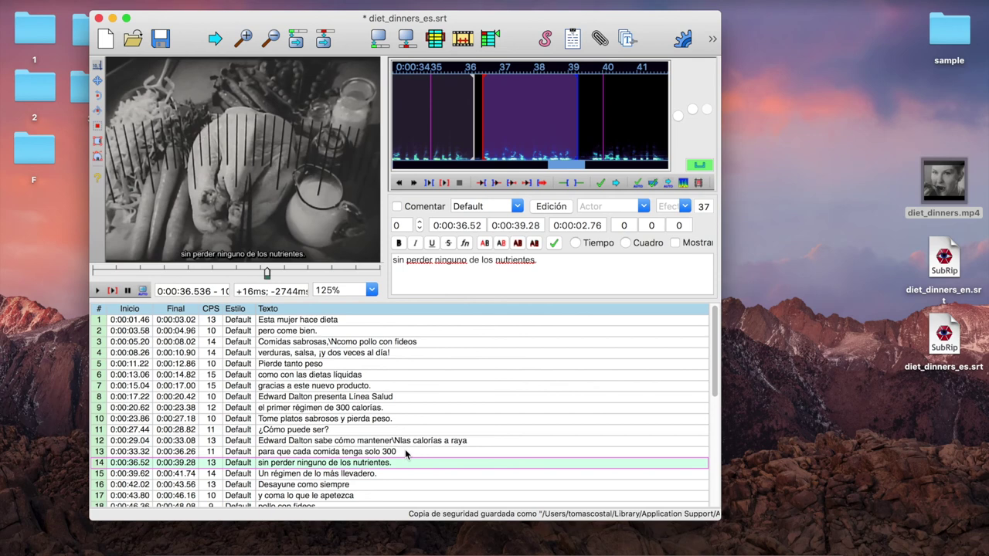
key("Down")
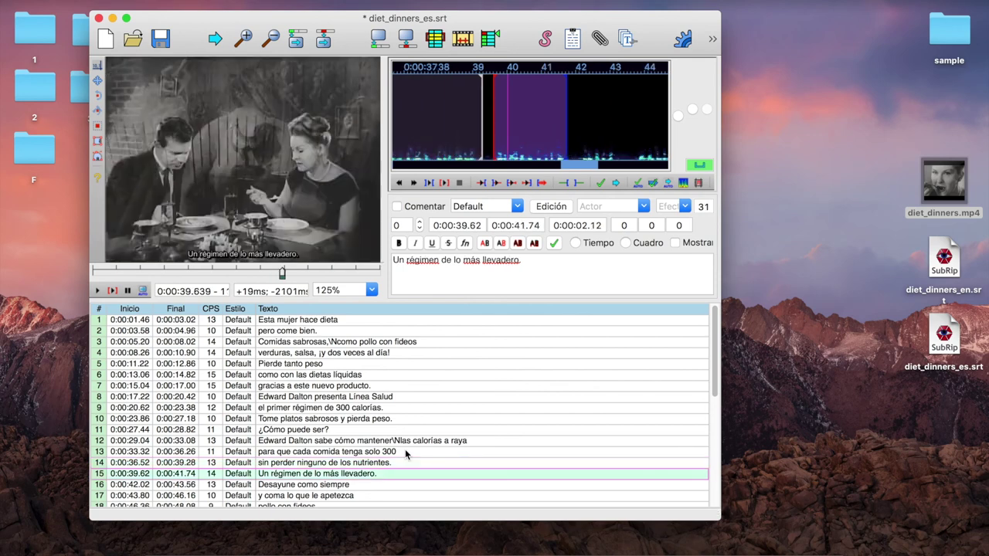
key("Down")
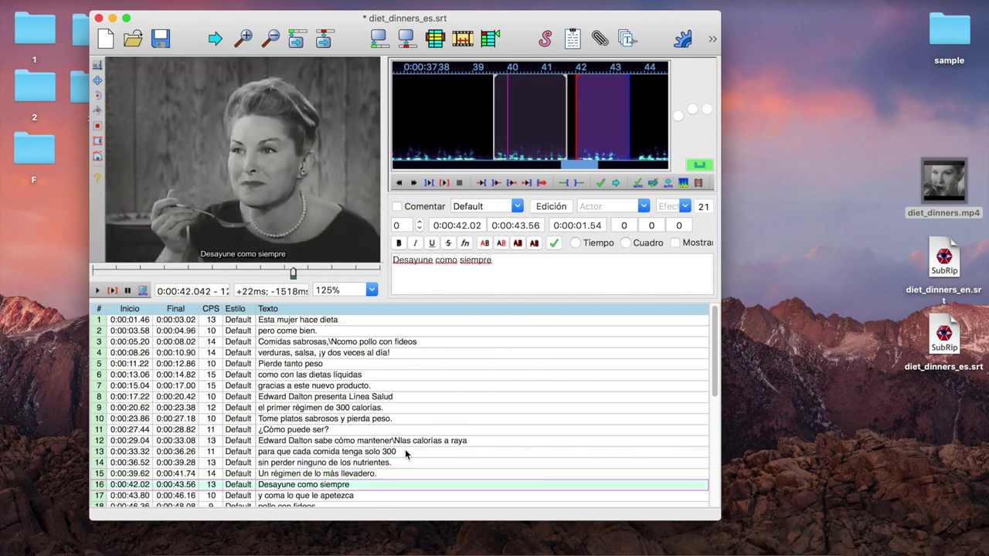
key("Down")
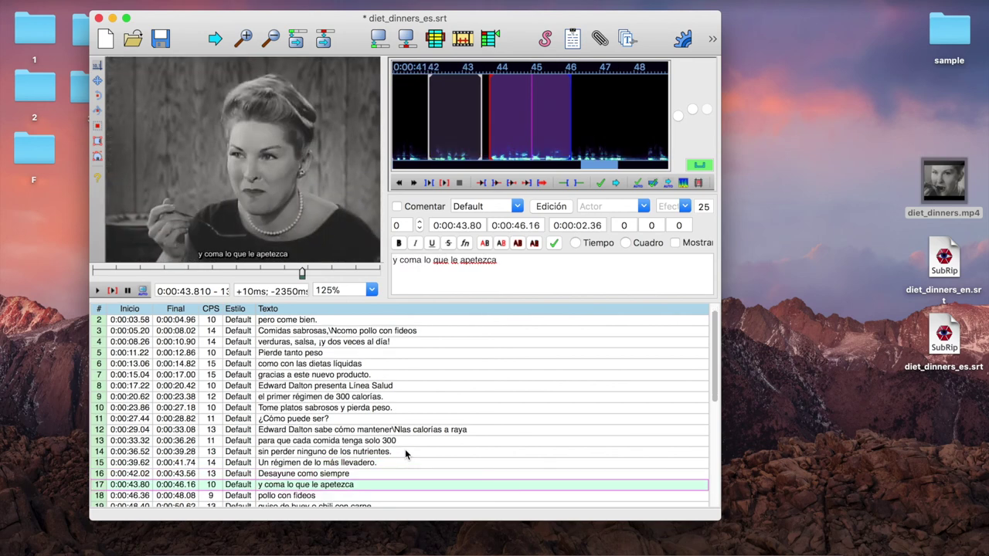
key("Down")
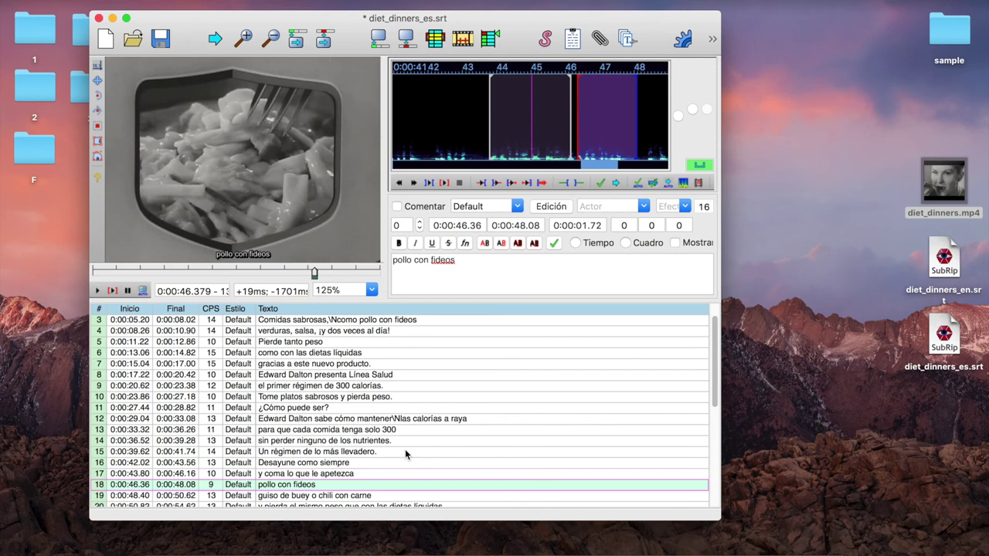
key("Down")
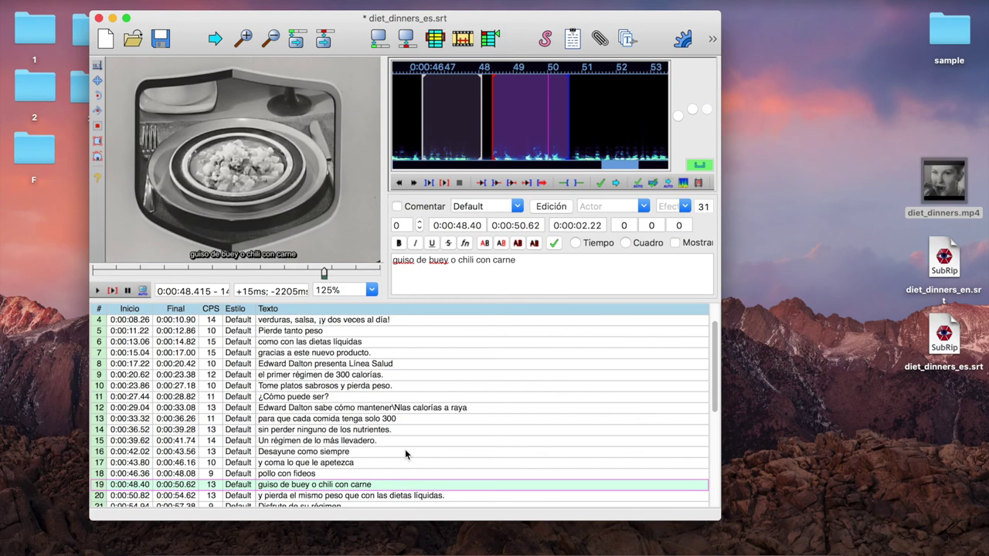
Split line 20 into two rows after "y pierda el mismo peso" and set its end time to 0:00:54.38.
key("Down")
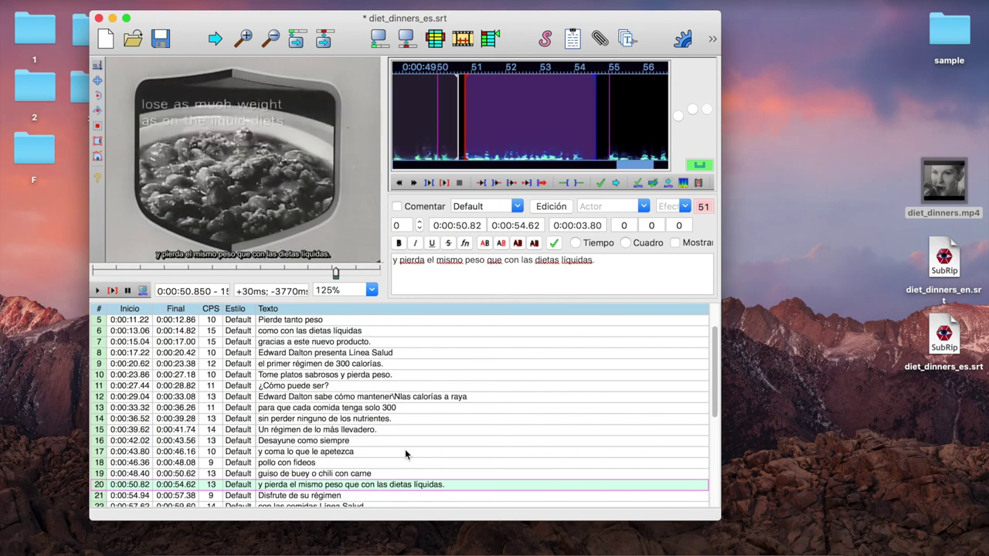
left_click(488, 260)
key("shift+Return")
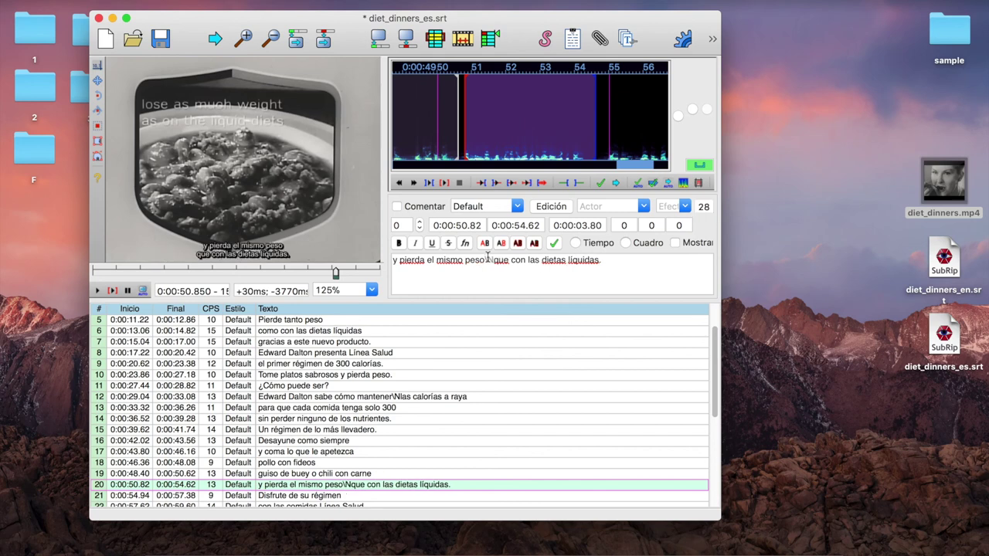
left_click_drag(597, 136, 587, 140)
key("Return")
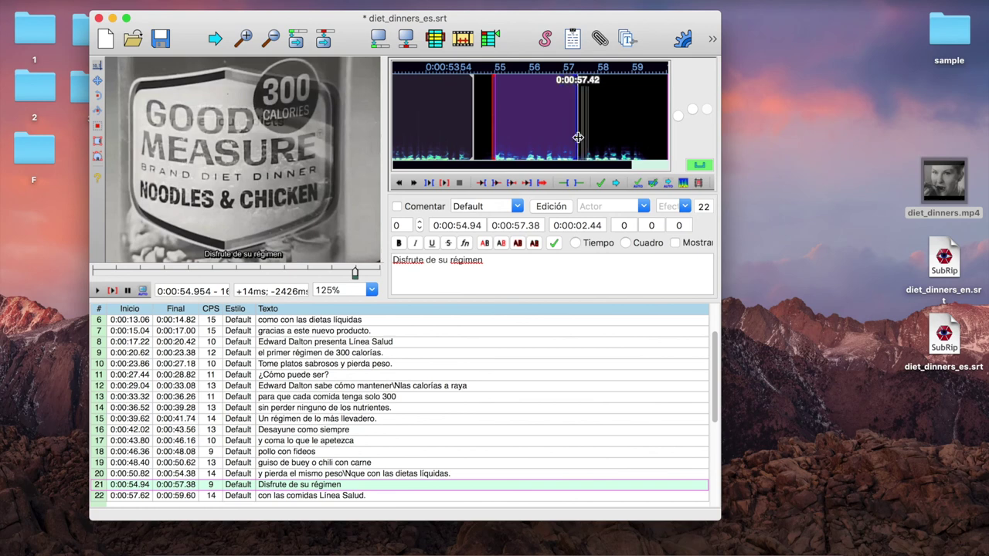
Set the end time of line 22, "con las comidas Línea Salud.", to 0:00:59.46.
key("Return")
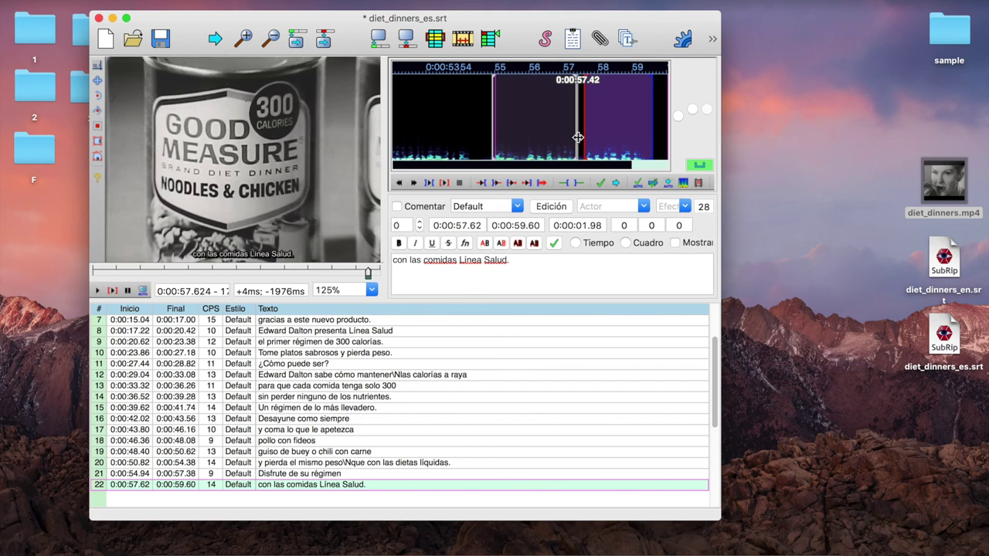
right_click(648, 125)
key("Return")
Delete the empty line 23, and save and close diet_dinners_es.srt.
right_click(315, 485)
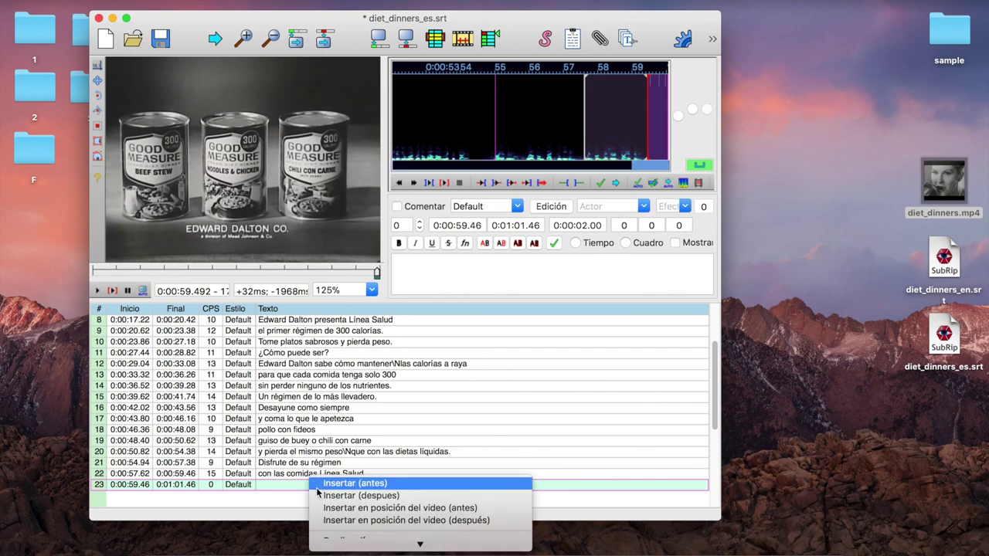
mouse_move(343, 545)
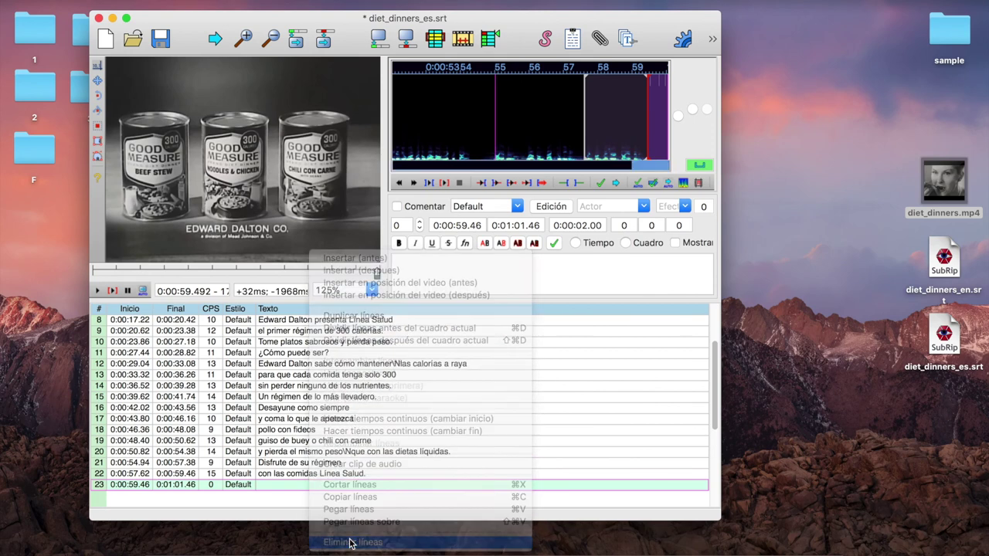
left_click(350, 543)
left_click(164, 44)
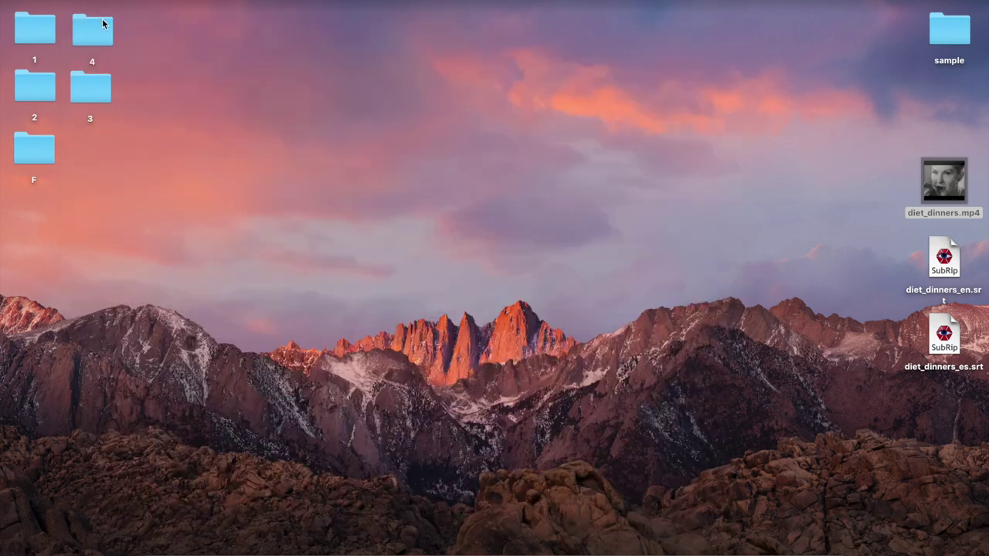
left_click(99, 18)
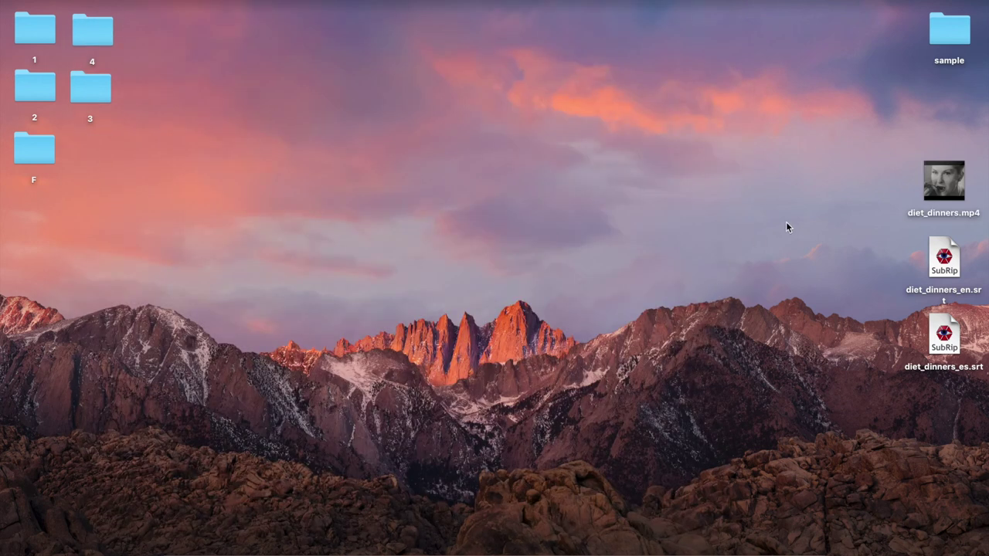
Open diet_dinners.mp4 from the desktop in the media player, pause it, and load diet_dinners_es.srt as its subtitles.
double_click(942, 179)
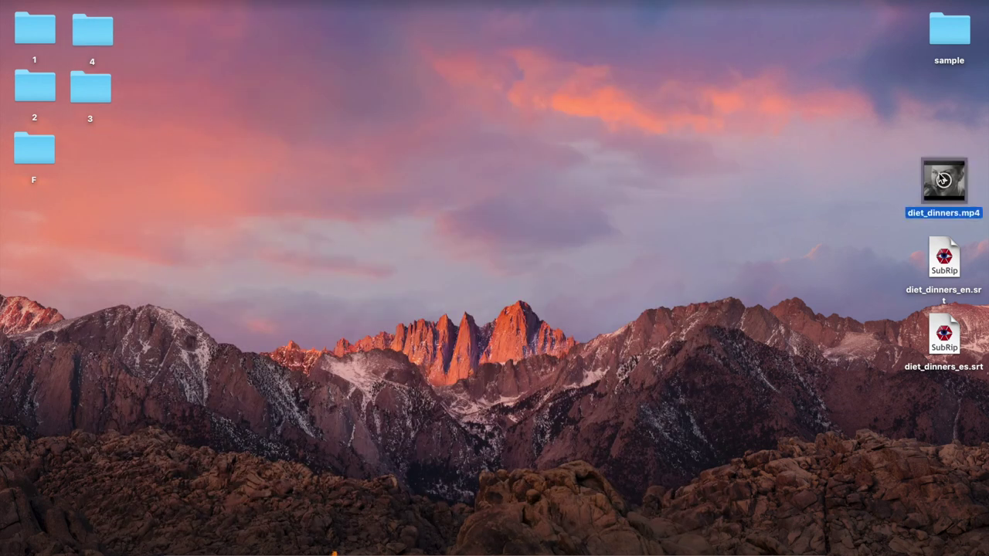
key("space")
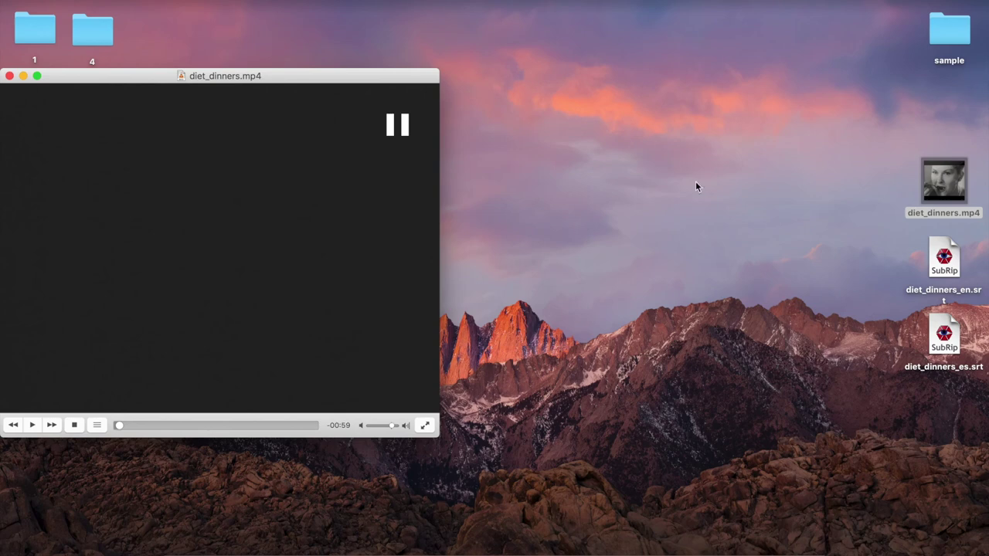
left_click_drag(943, 332, 284, 210)
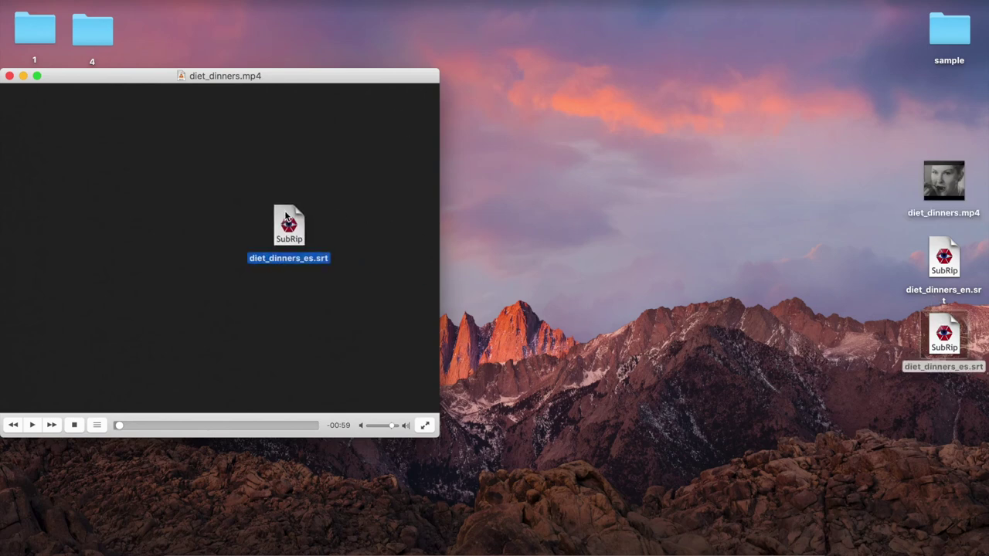